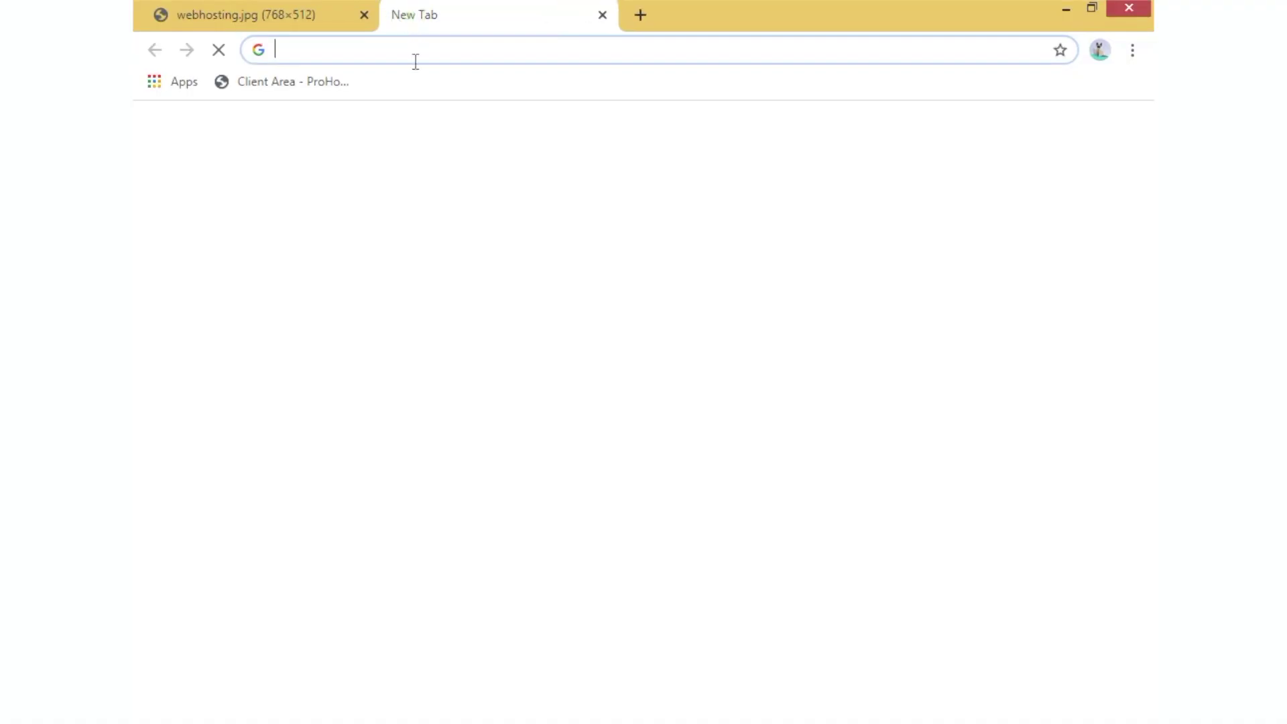
- Load the WHMCS admin dashboard at kingohost.com/admin and look over the Help, Utilities and Clients menus
type("kin")
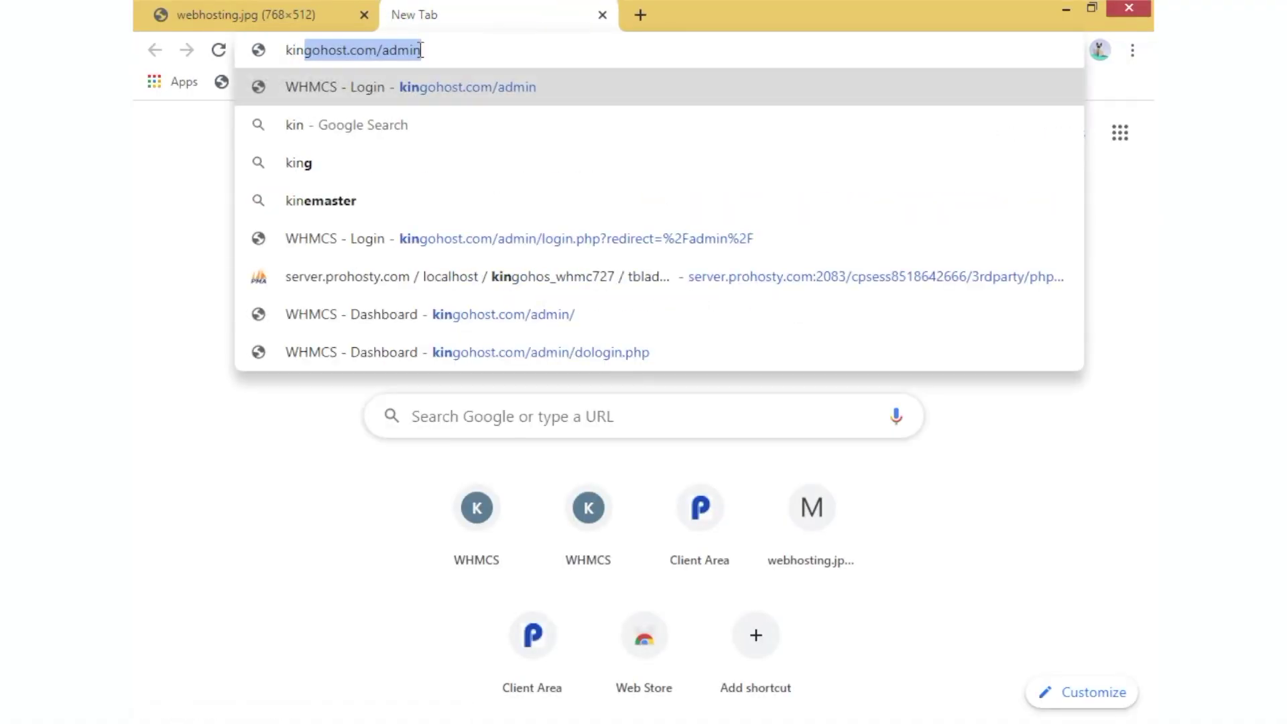
key("Return")
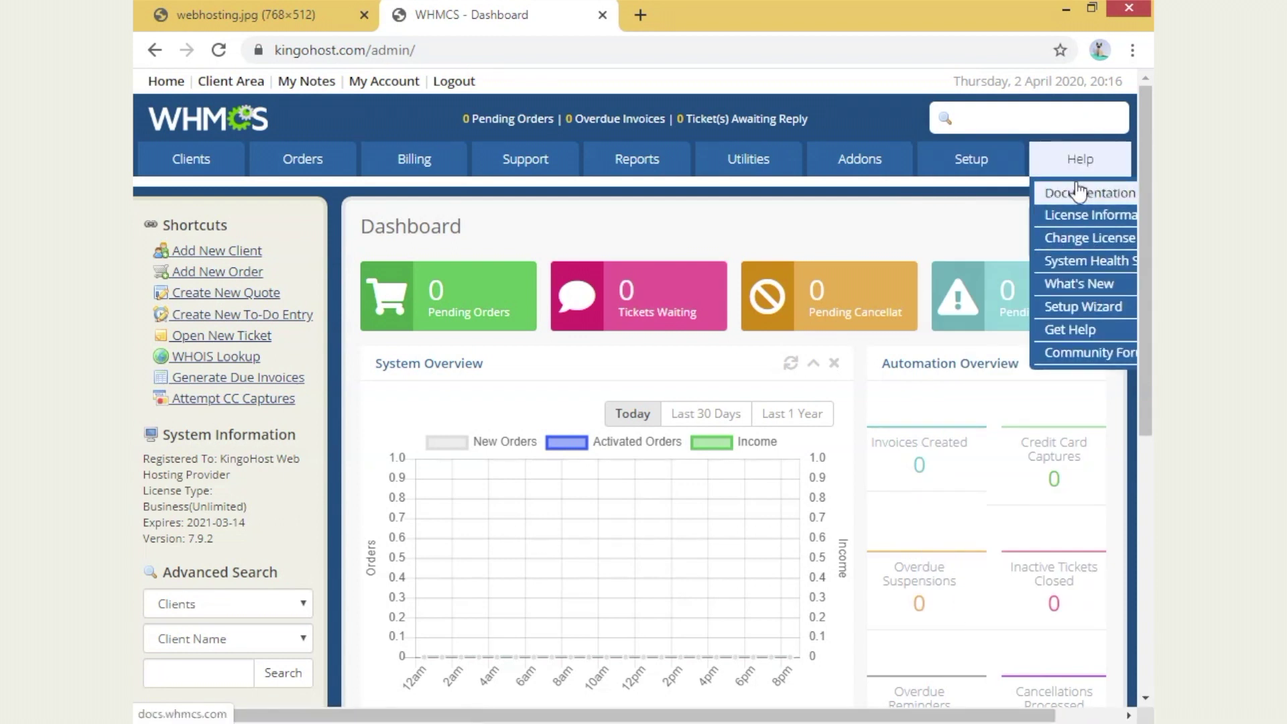
mouse_move(852, 172)
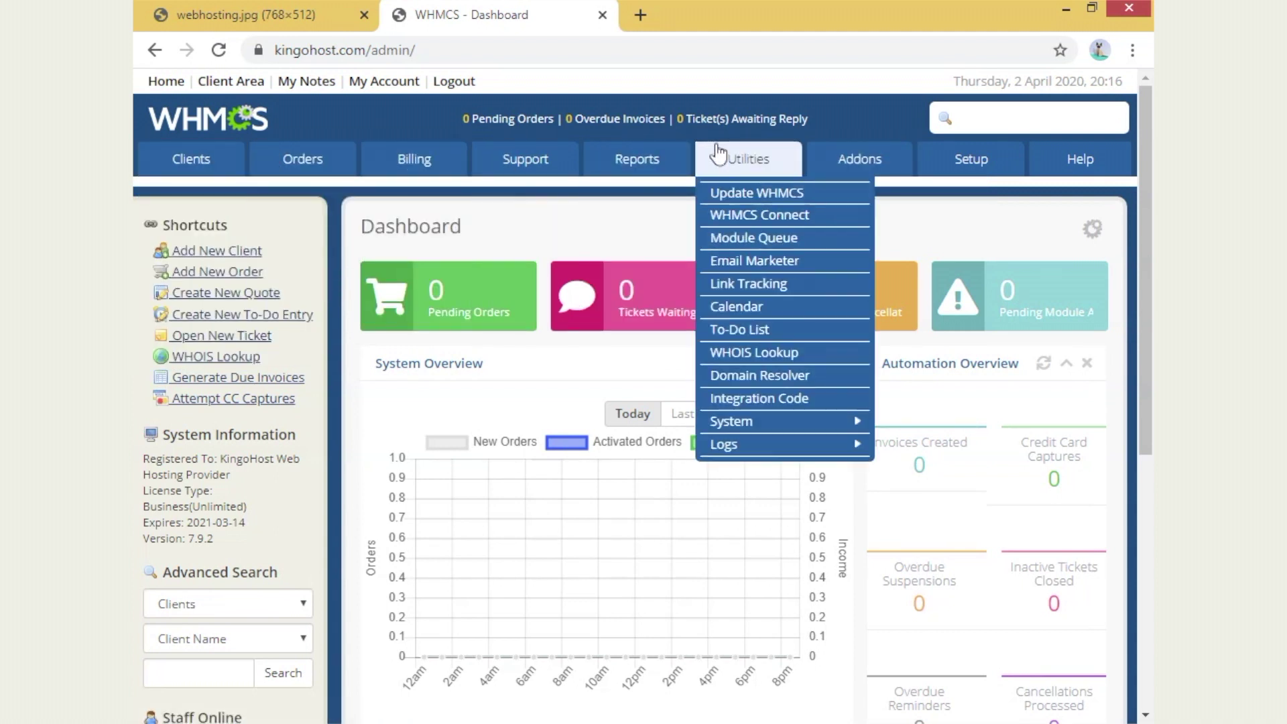
mouse_move(709, 169)
mouse_move(178, 176)
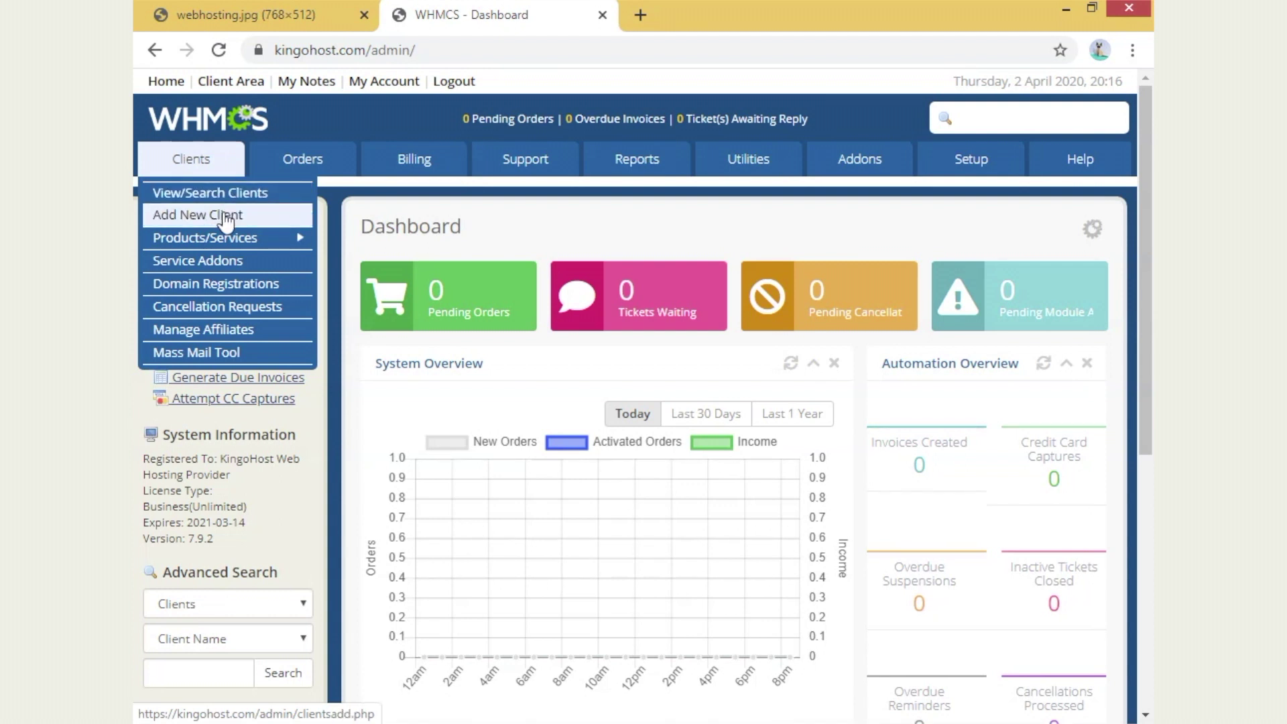
- Start a new client and enter the client's first name, last name and e-mail address
left_click(225, 215)
left_click(534, 276)
key("Tab")
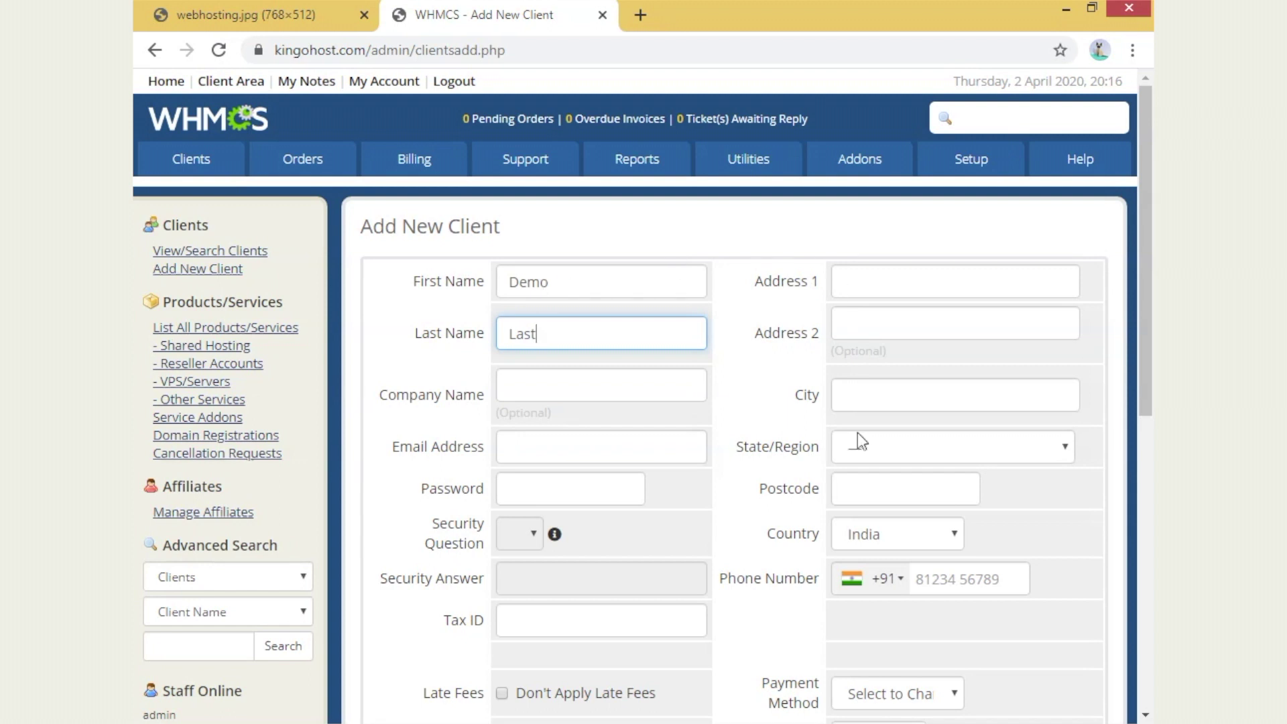
scroll(616, 278, "down", 3)
left_click(552, 251)
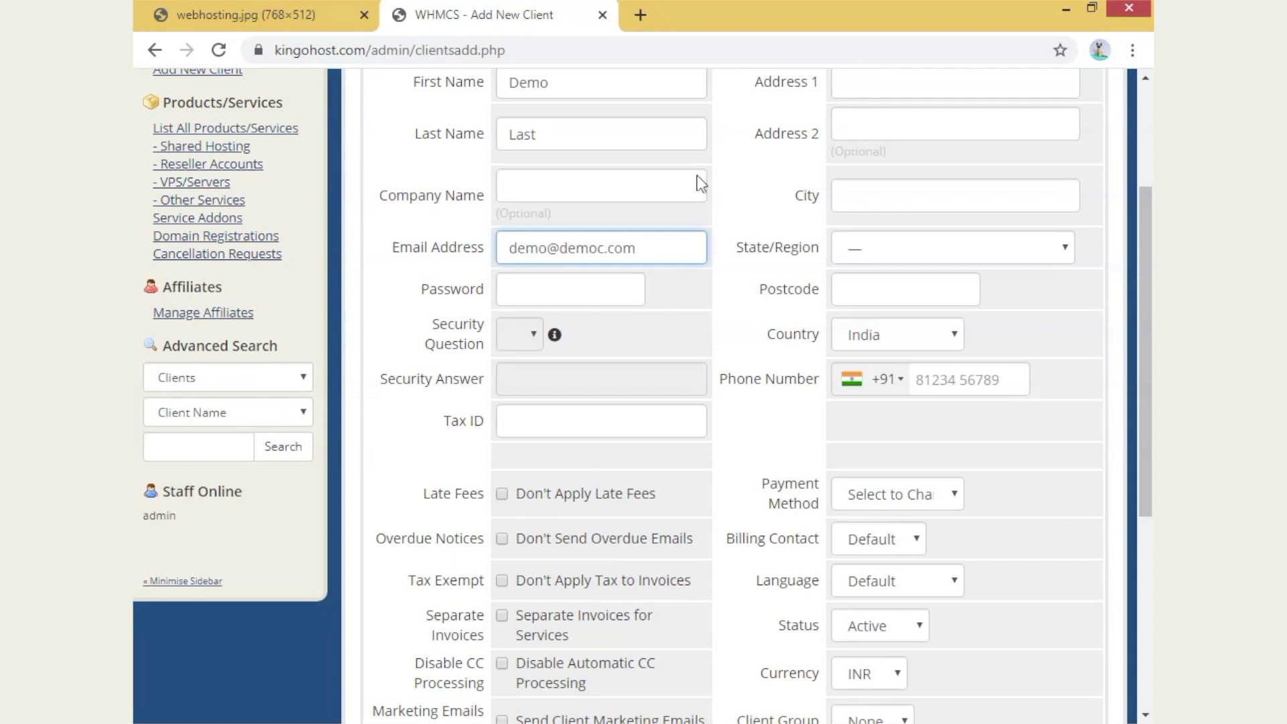
scroll(625, 328, "down", 2)
- Use the copied e-mail address as the password and save the new client
left_click(576, 188)
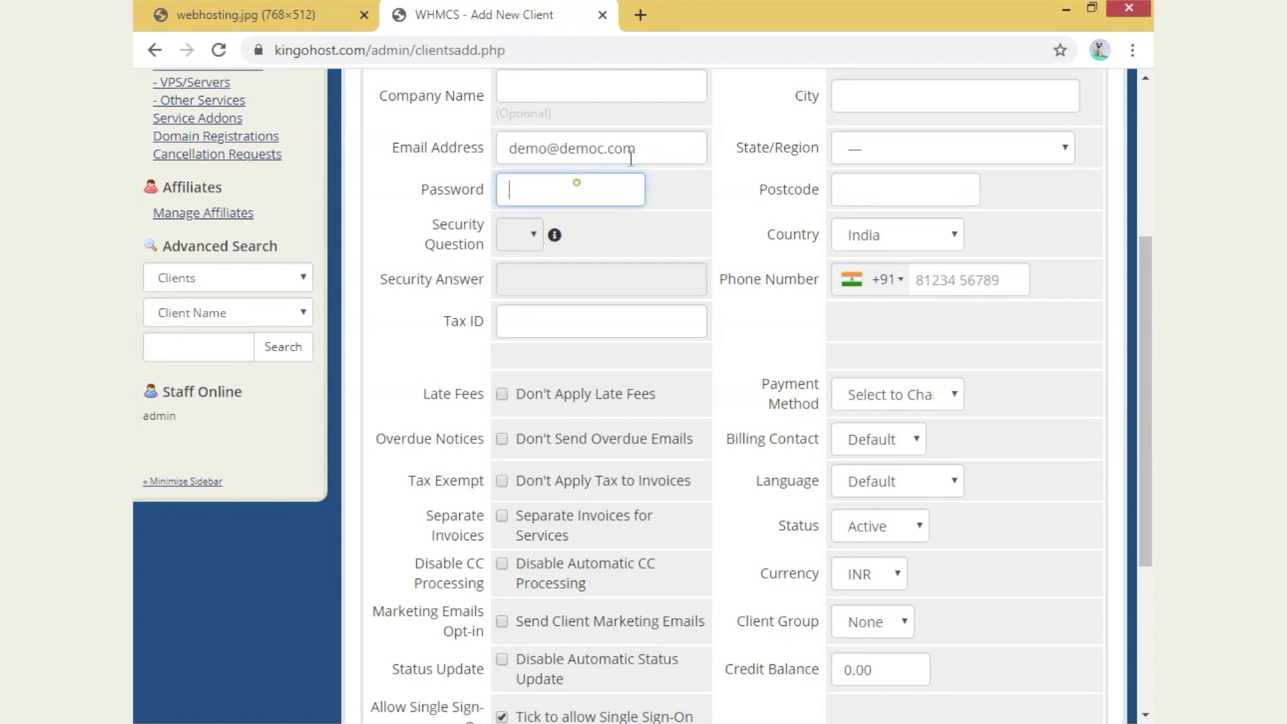
triple_click(656, 137)
key("ctrl+c")
left_click(563, 187)
key("ctrl+v")
scroll(654, 259, "down", 2)
left_click(353, 234)
scroll(569, 277, "down", 3)
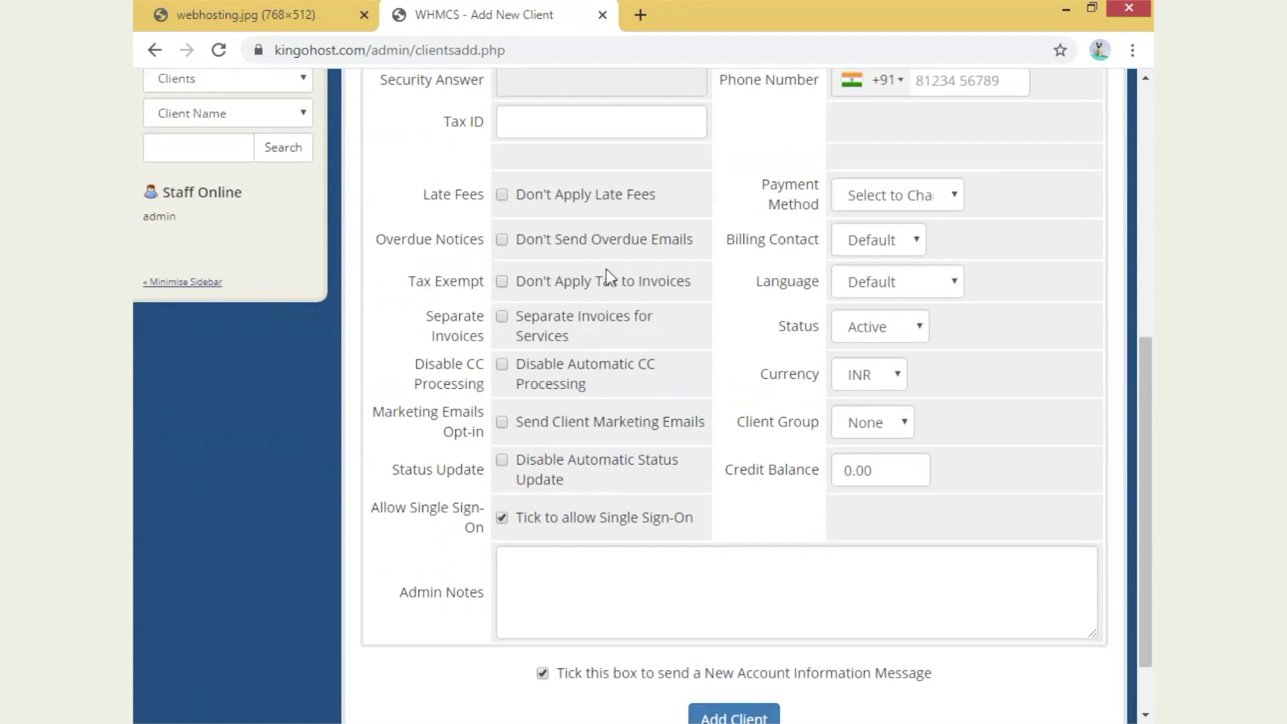
left_click(760, 642)
scroll(637, 612, "up", 5)
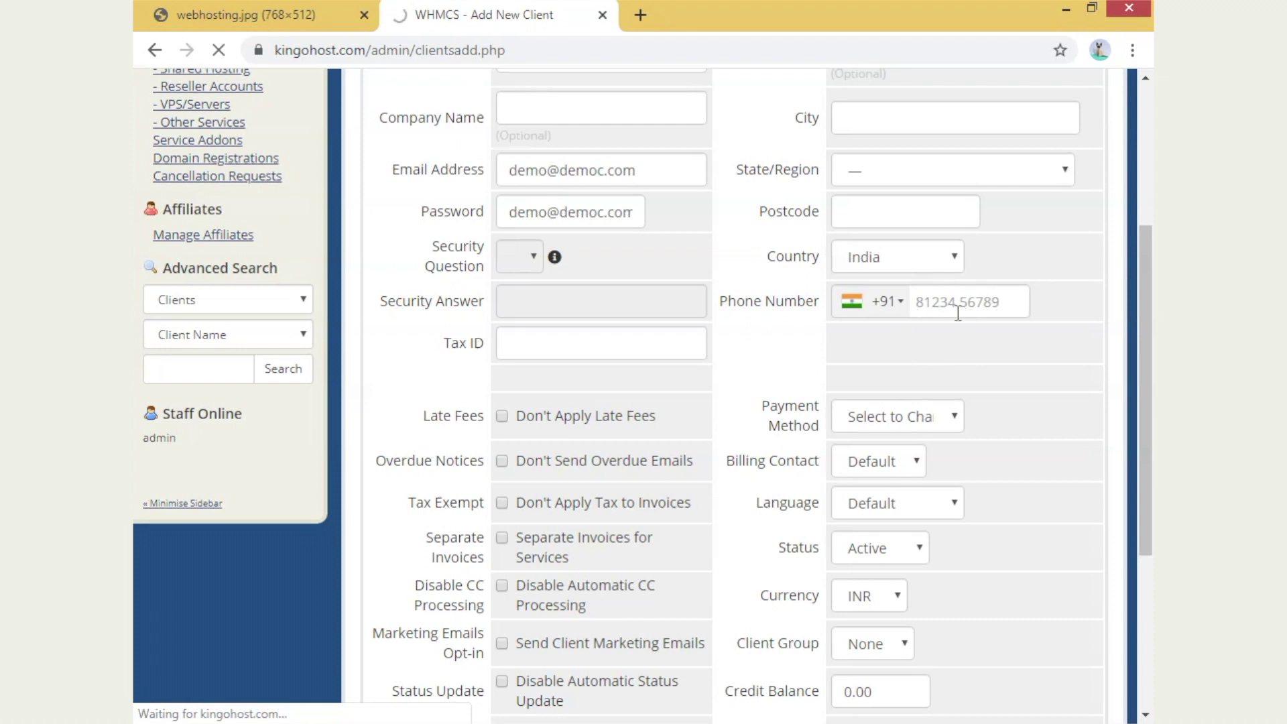
scroll(822, 341, "up", 3)
scroll(871, 321, "down", 3)
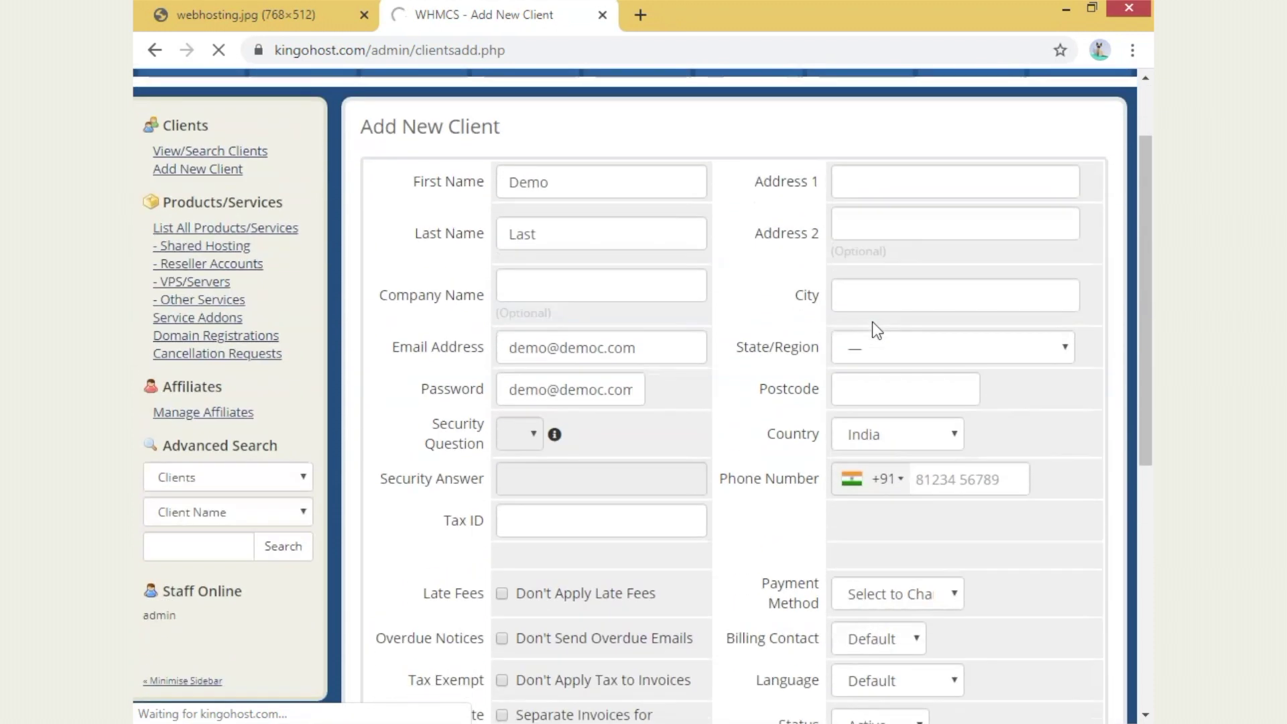
scroll(871, 321, "down", 2)
scroll(871, 321, "up", 3)
scroll(871, 322, "down", 4)
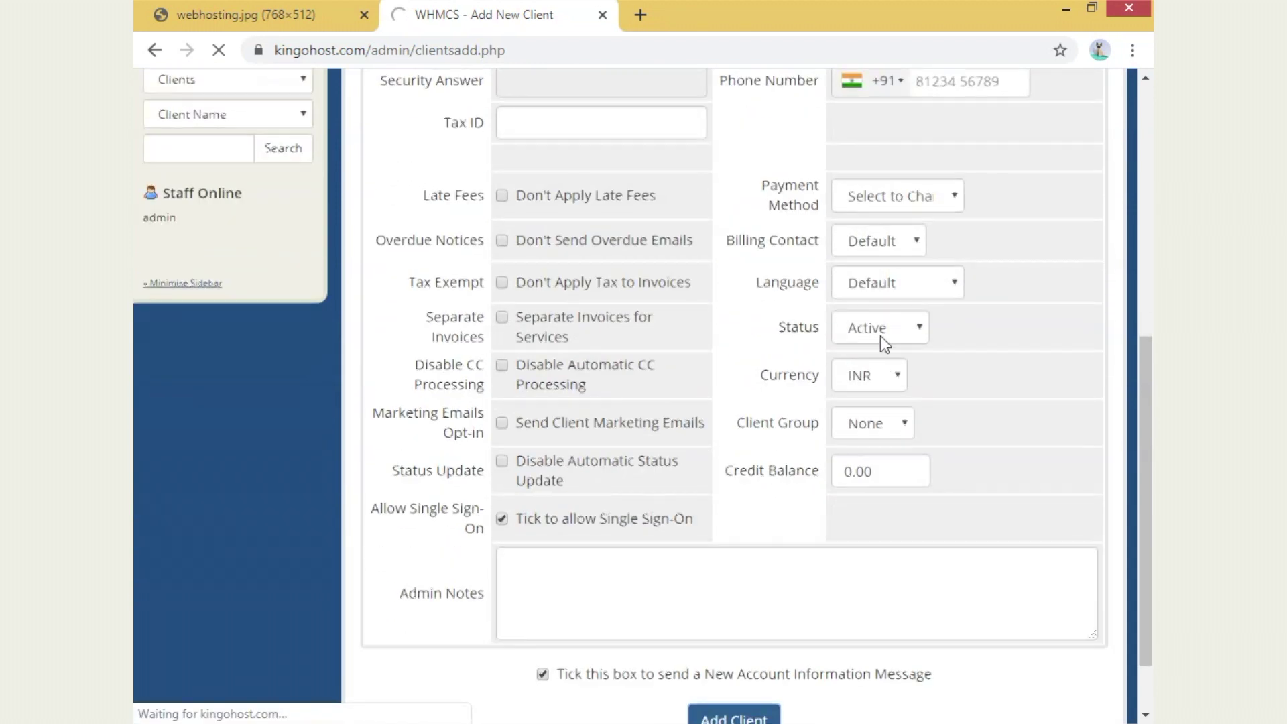
scroll(879, 338, "up", 4)
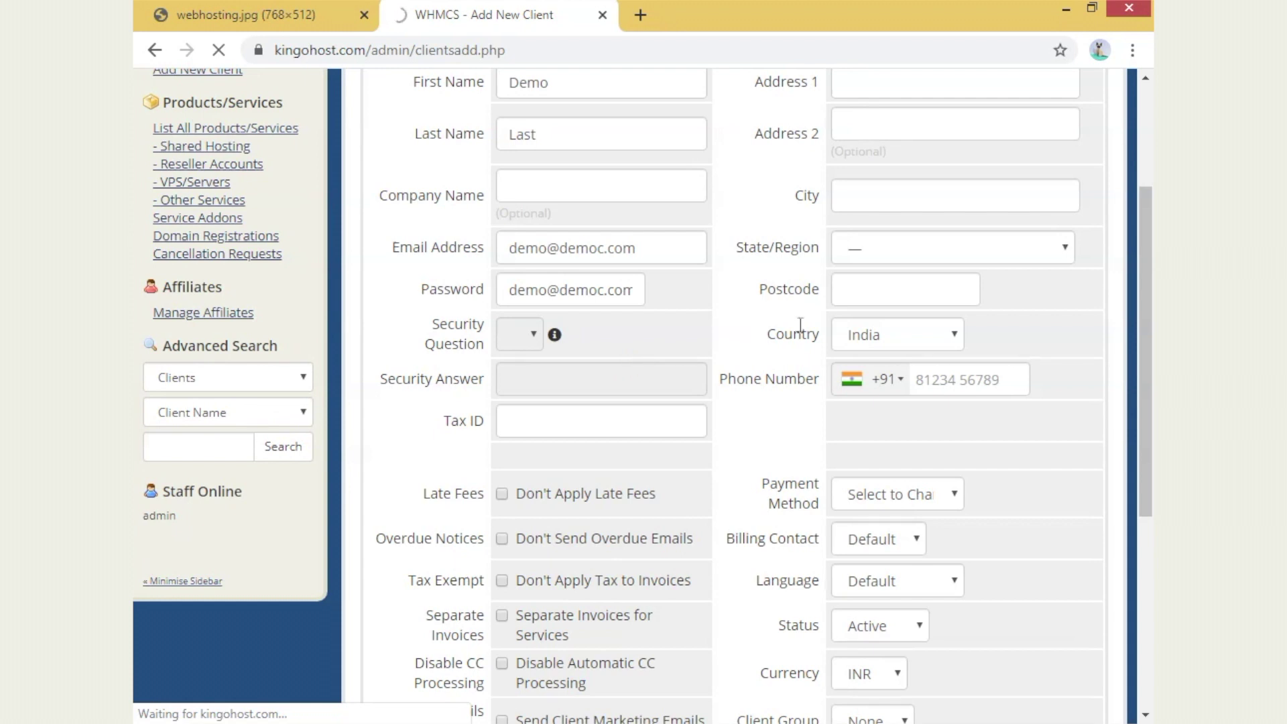
scroll(800, 325, "up", 3)
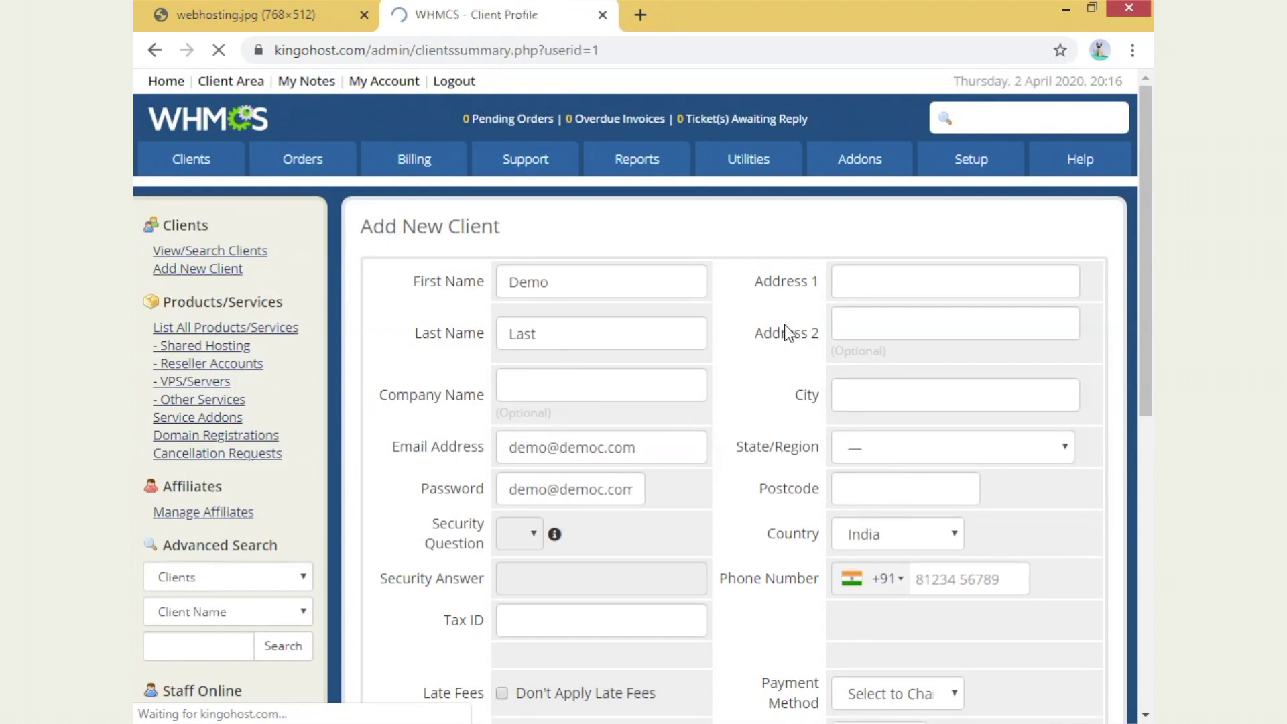
- Open the full list of clients from Clients > View/Search Clients
scroll(593, 442, "down", 1)
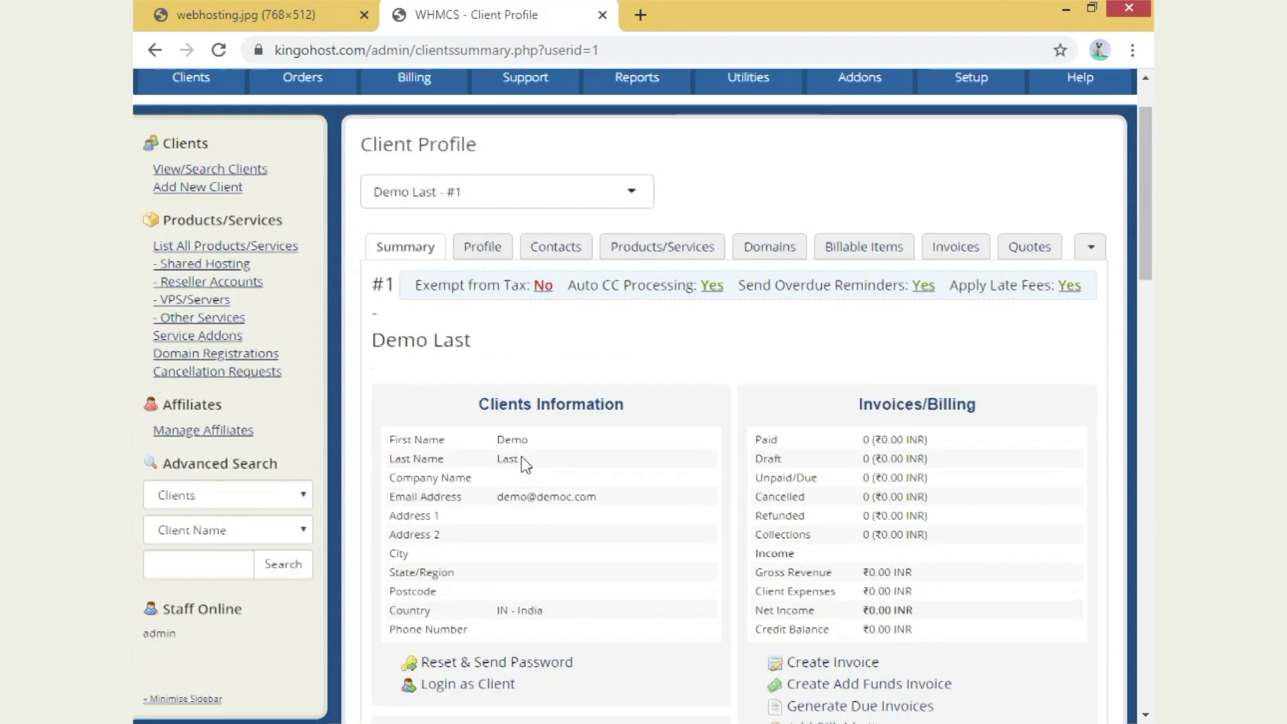
left_click_drag(366, 321, 527, 320)
left_click(596, 312)
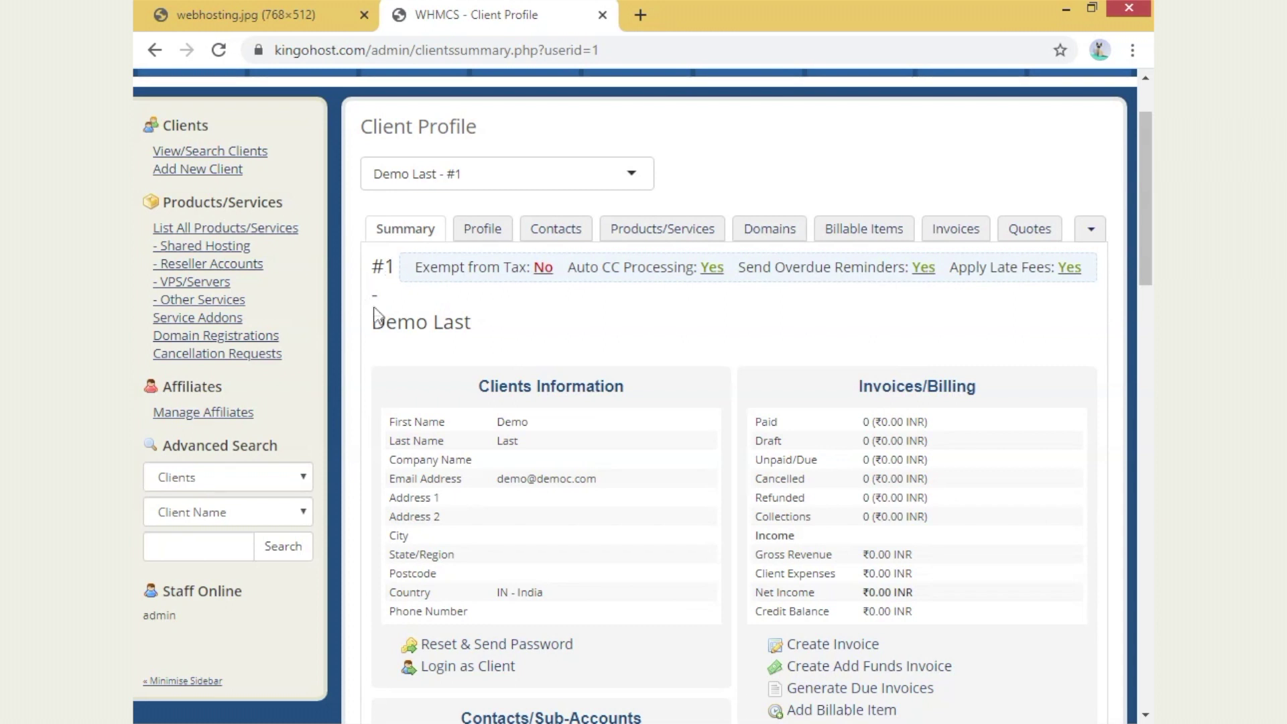
scroll(322, 125, "up", 1)
scroll(322, 125, "up", 1)
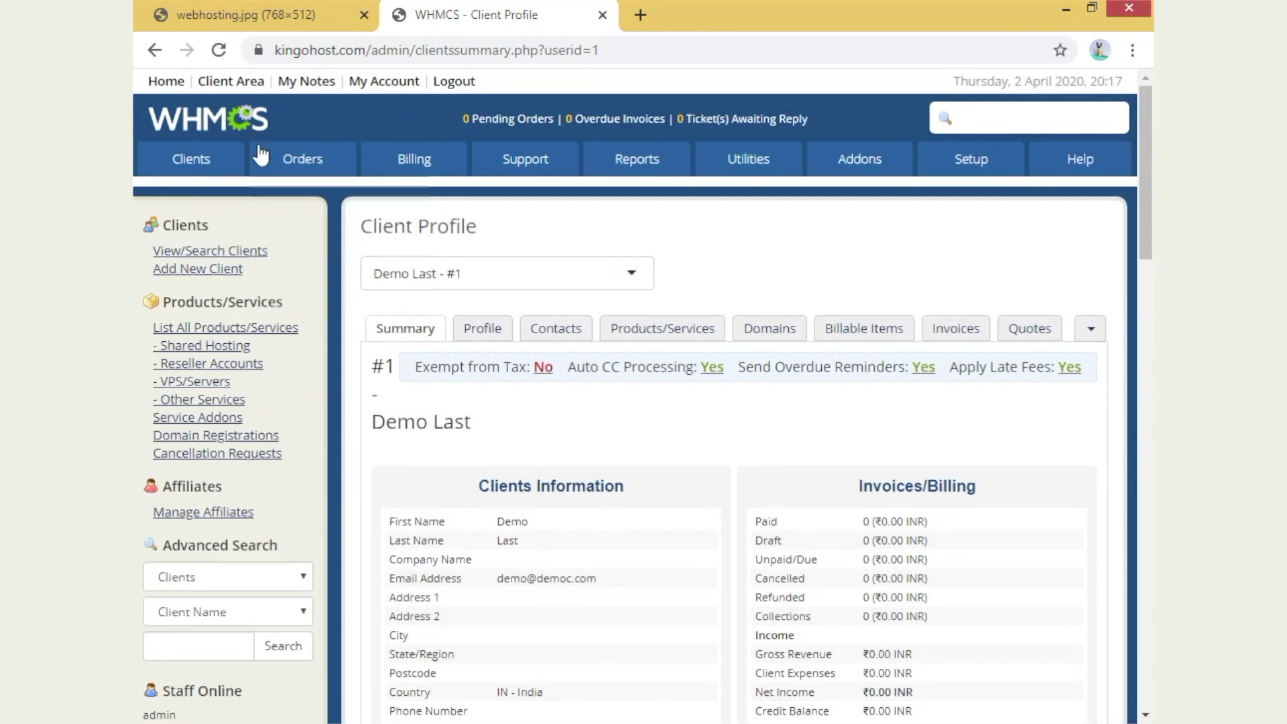
mouse_move(191, 161)
left_click(210, 195)
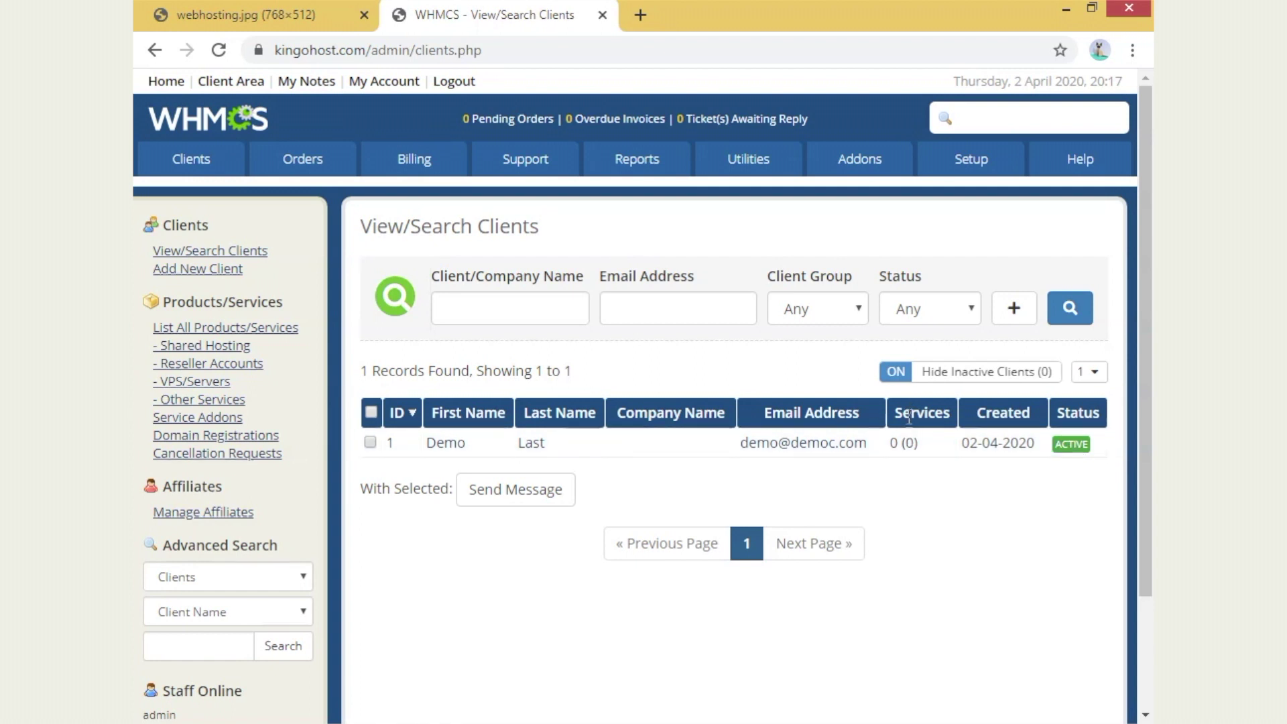
- Open the Demo client's profile in a new tab, view it, and return to the client list
left_click_drag(957, 431, 1036, 430)
left_click(1009, 523)
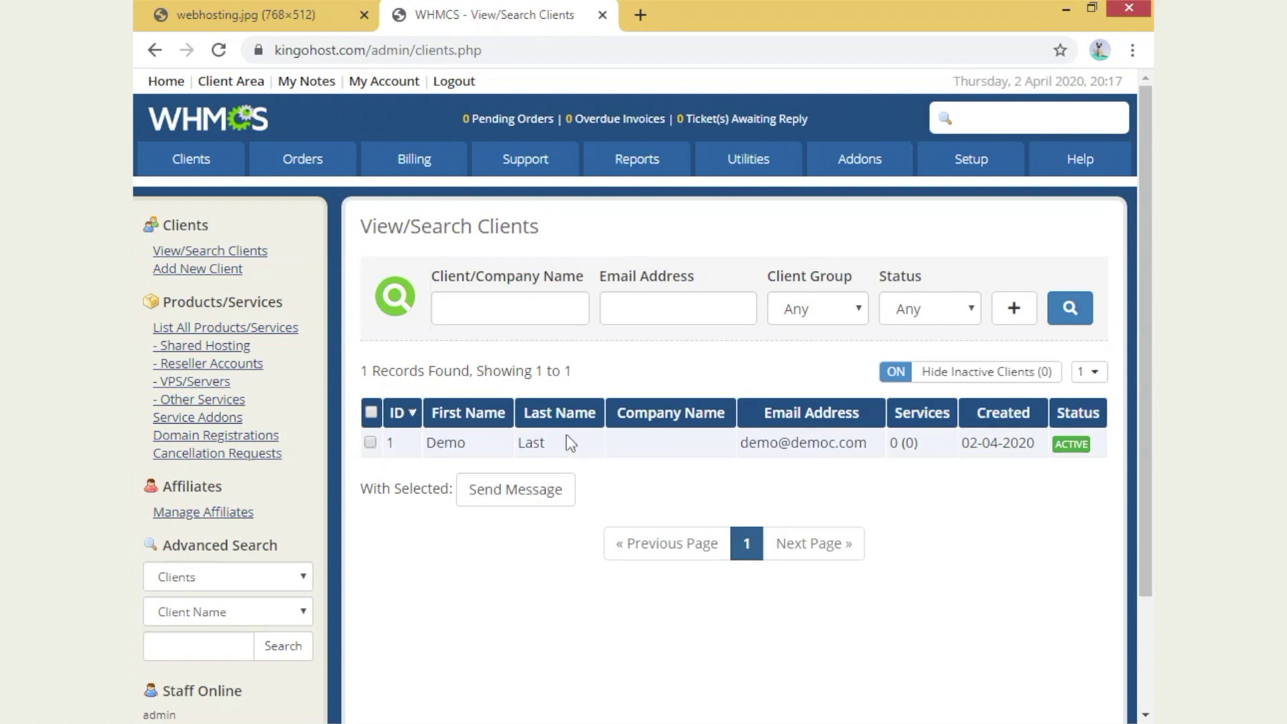
right_click(461, 458)
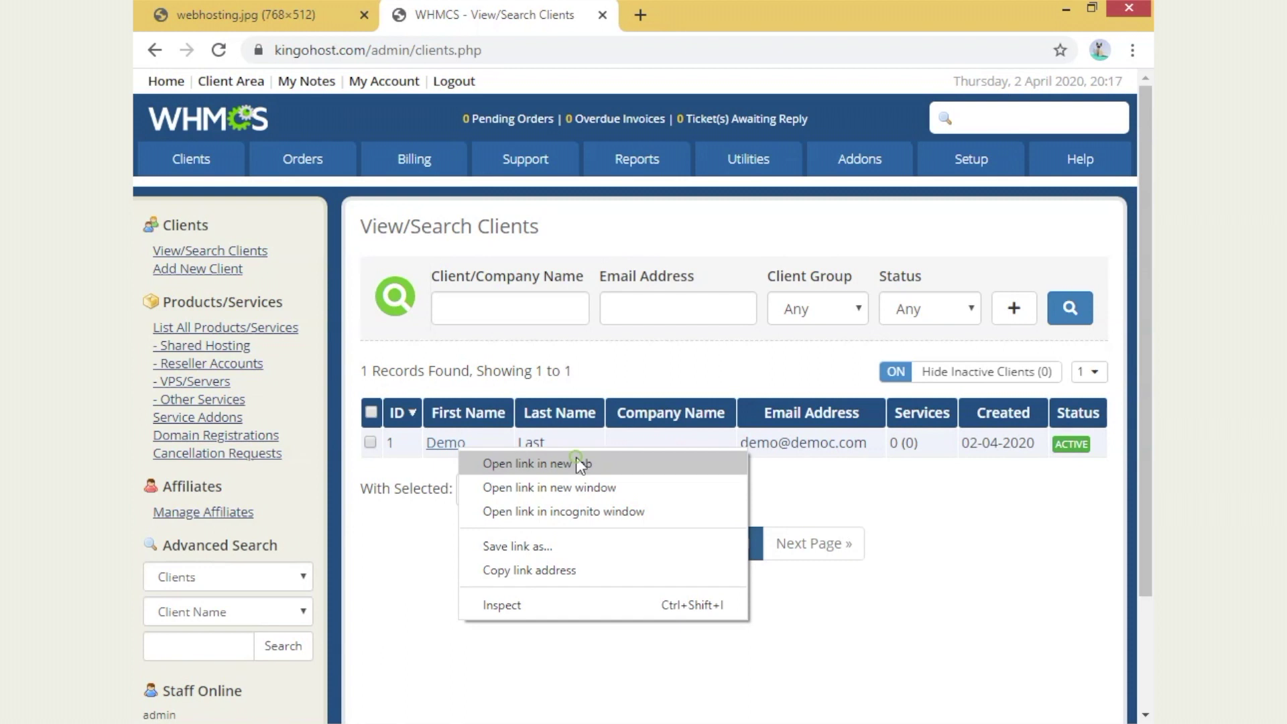
left_click(580, 463)
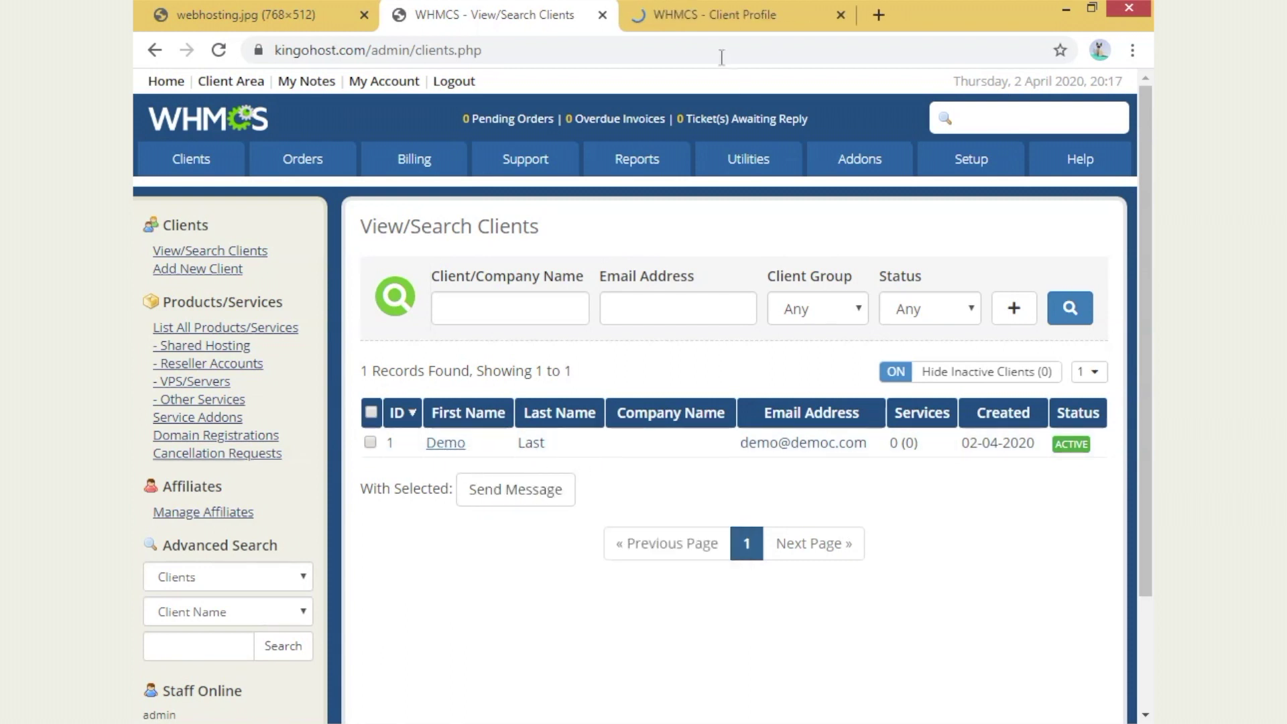
left_click(709, 15)
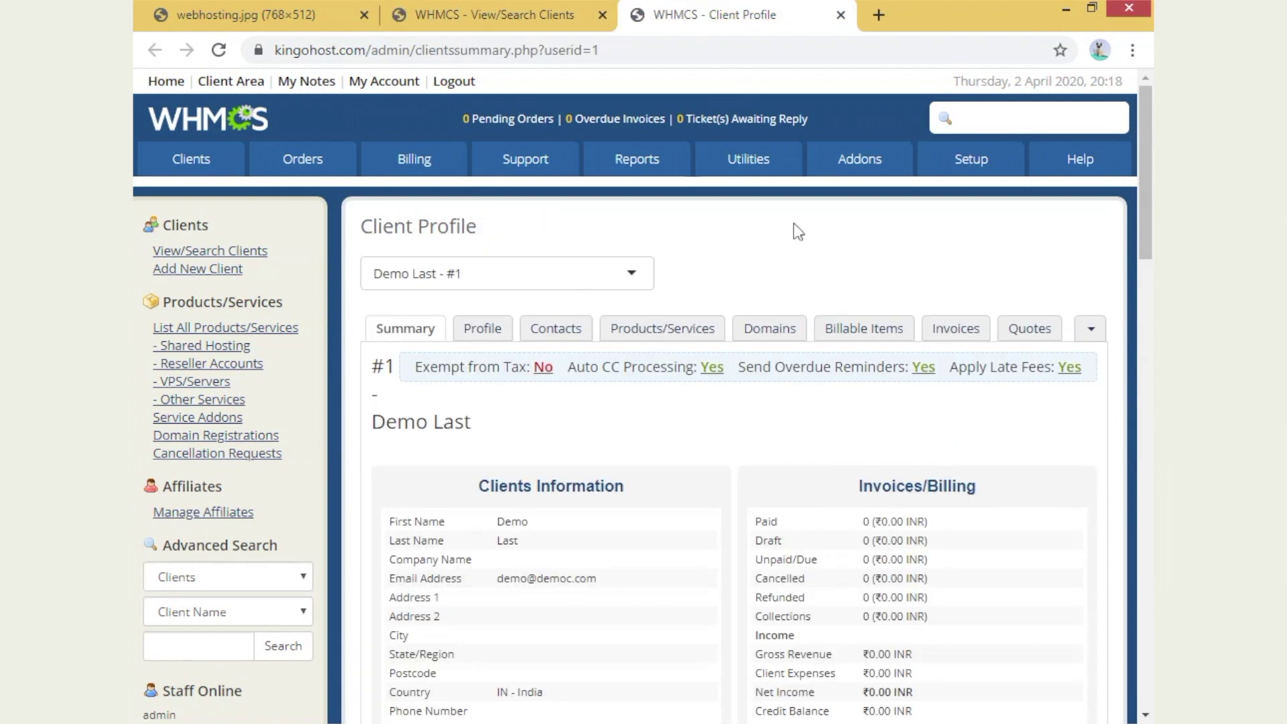
left_click(495, 14)
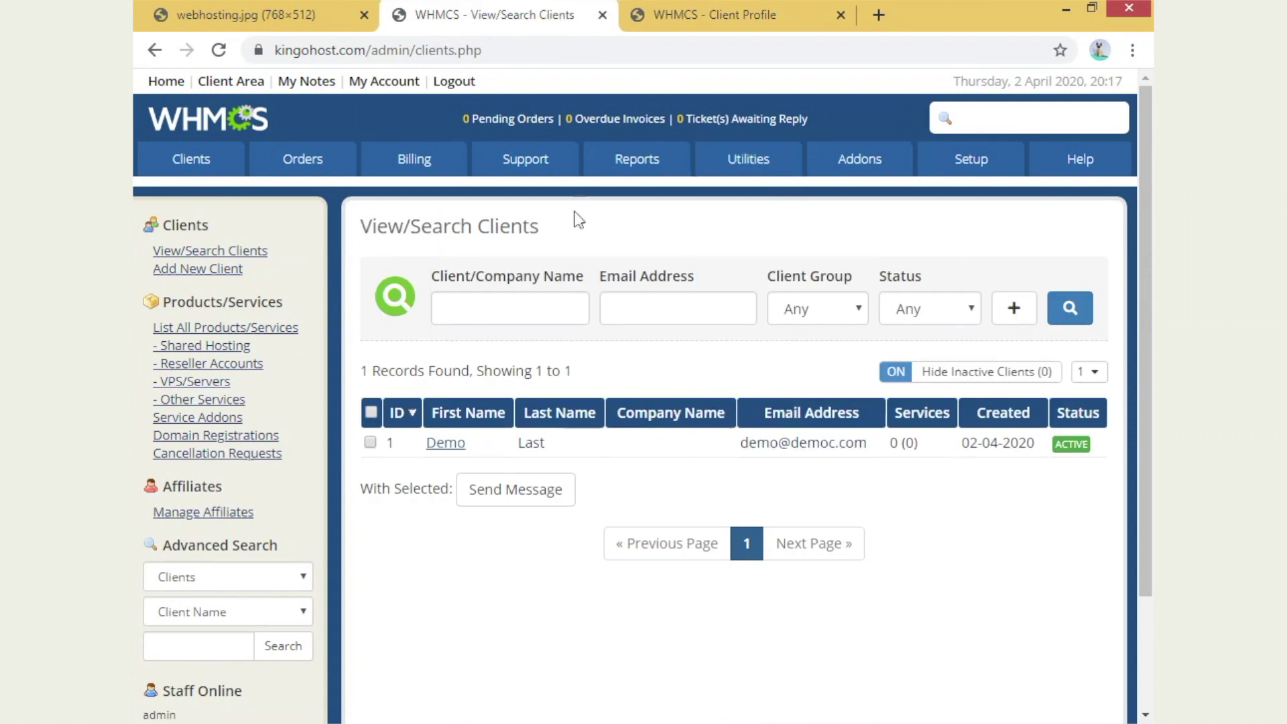
- Expand the advanced client filters, choose PayPal Basic payment, leaving language and marketing opt-in at Any
left_click(1013, 307)
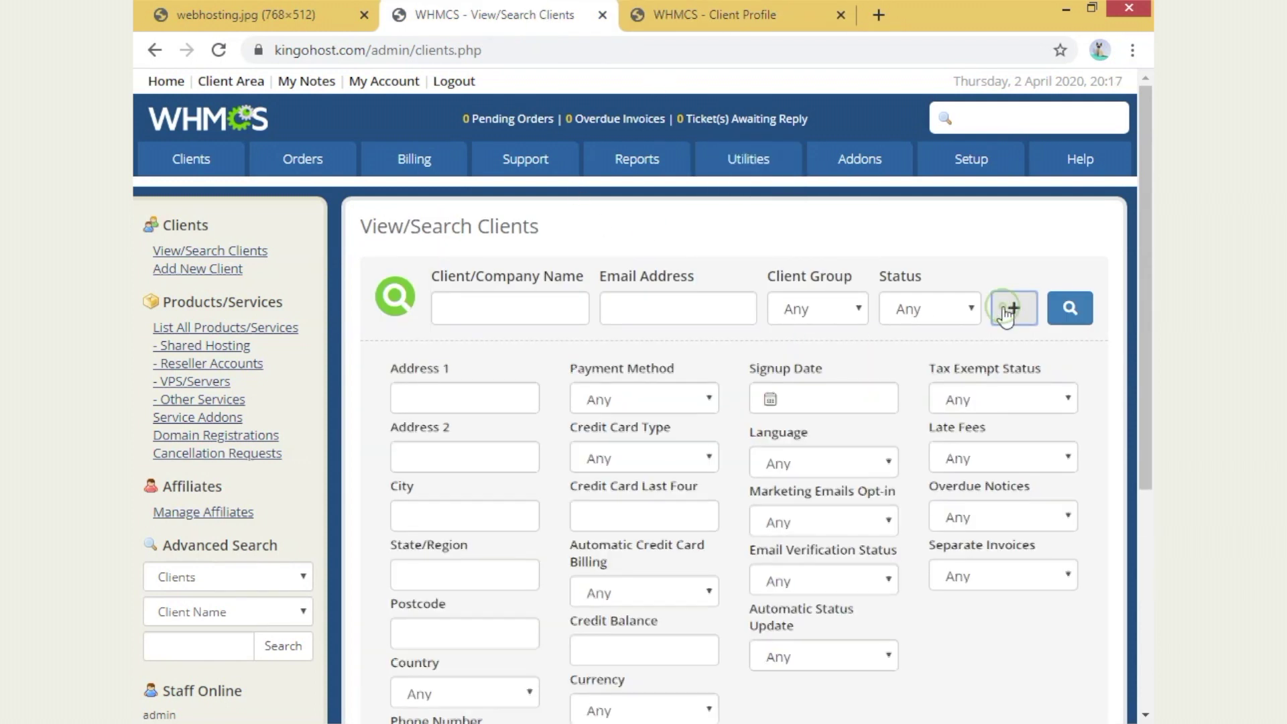
scroll(1007, 355, "down", 2)
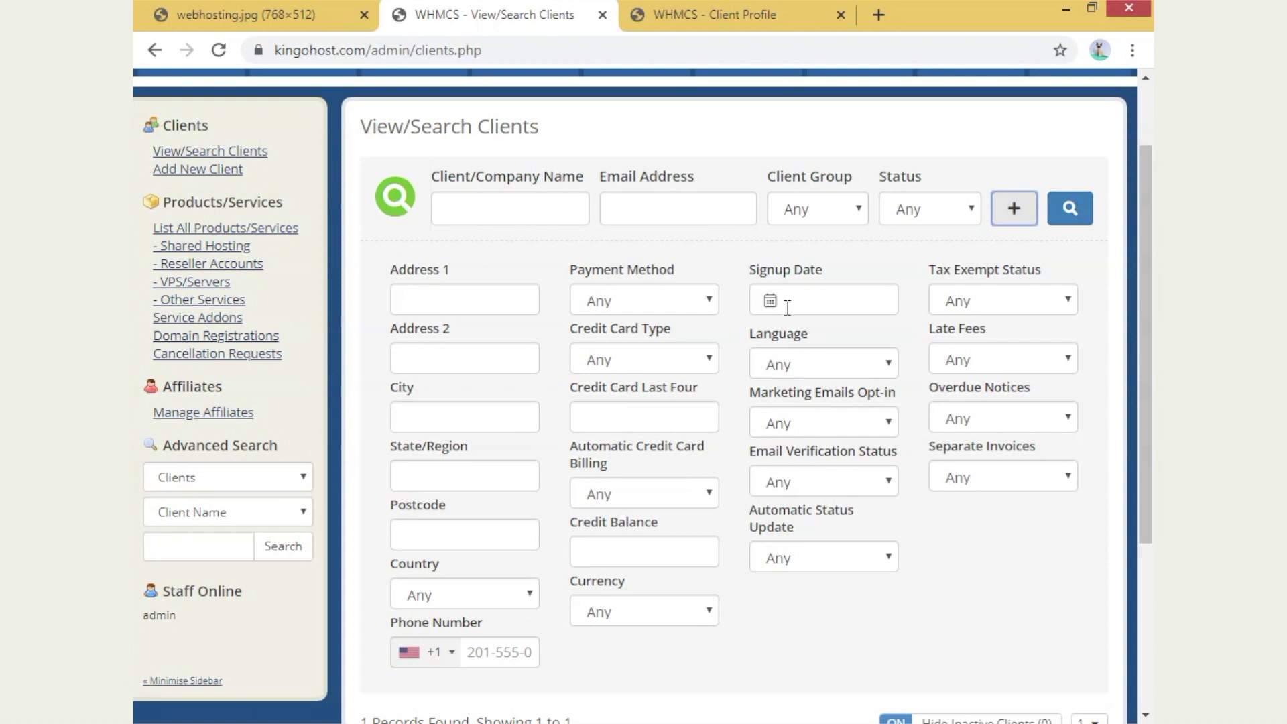
left_click(642, 302)
left_click(652, 345)
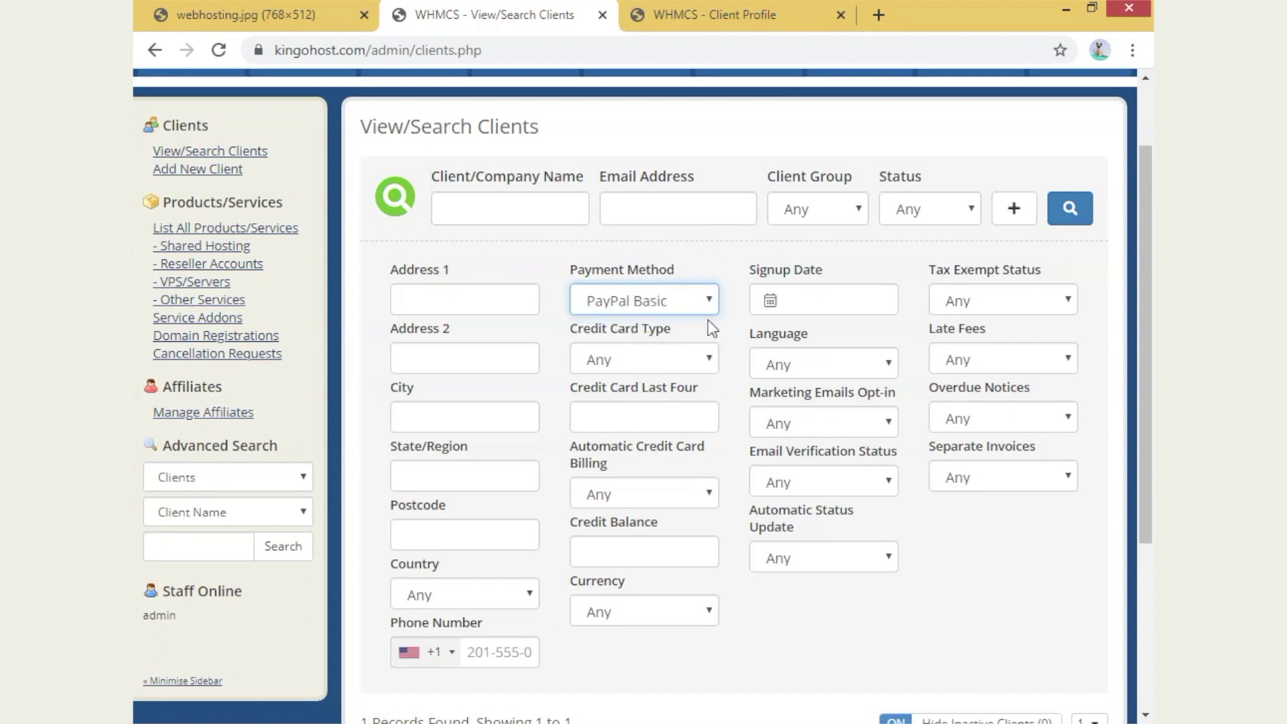
left_click(657, 359)
left_click(873, 362)
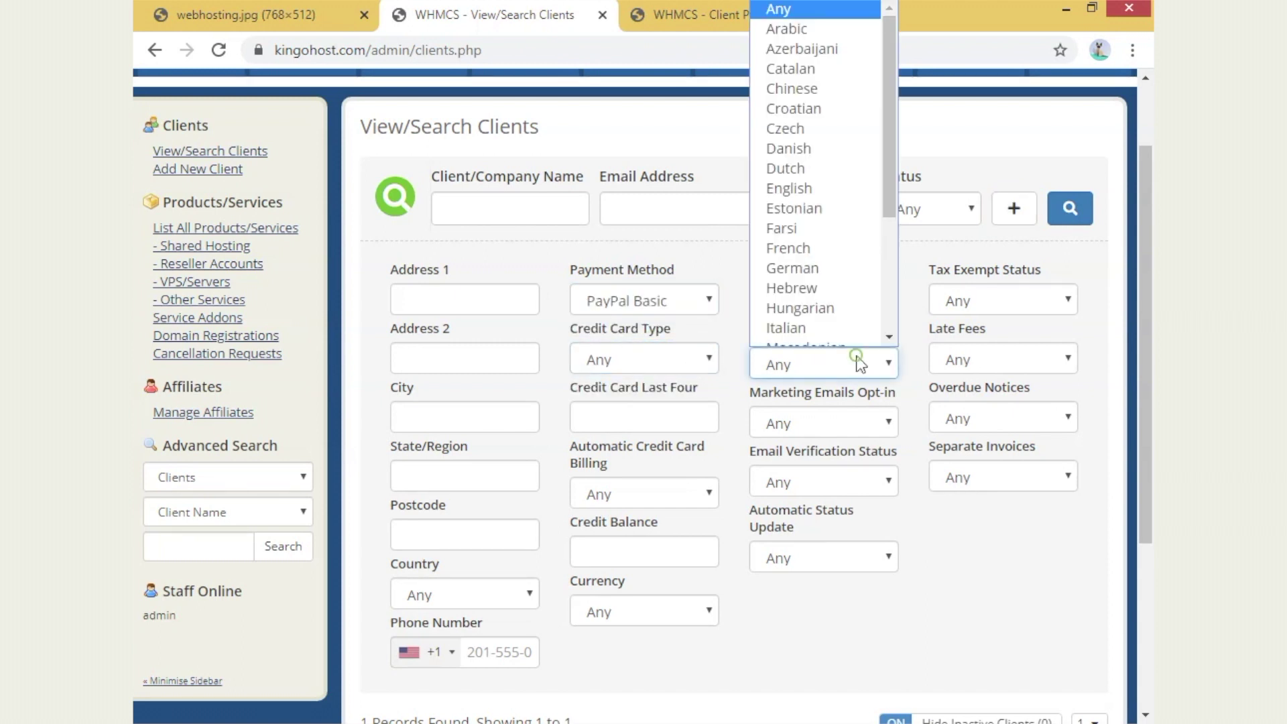
left_click(1034, 540)
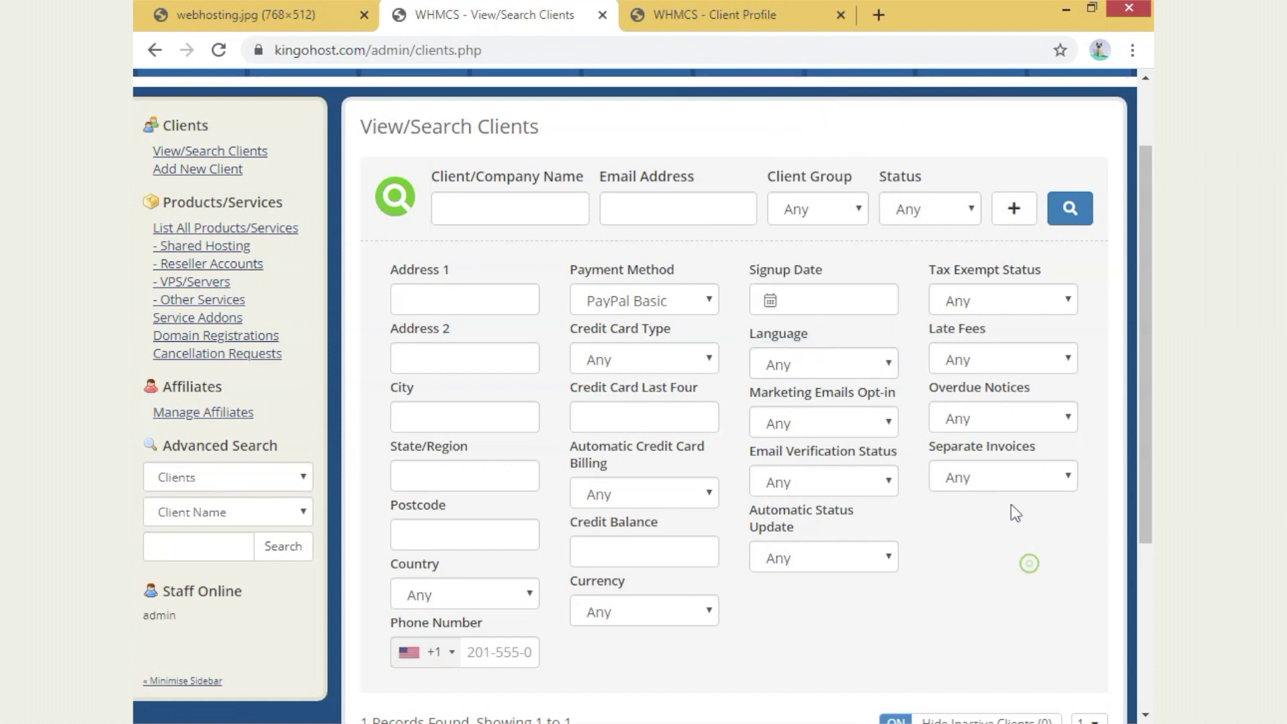
left_click(801, 424)
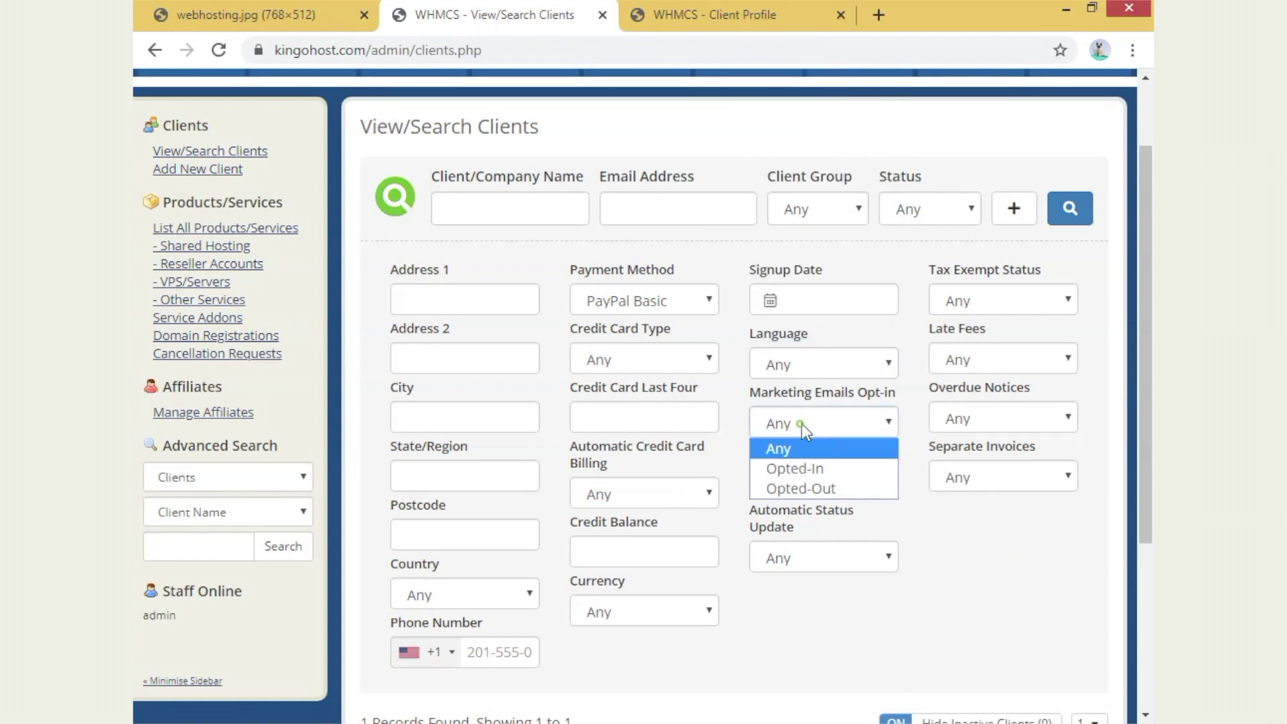
left_click(952, 527)
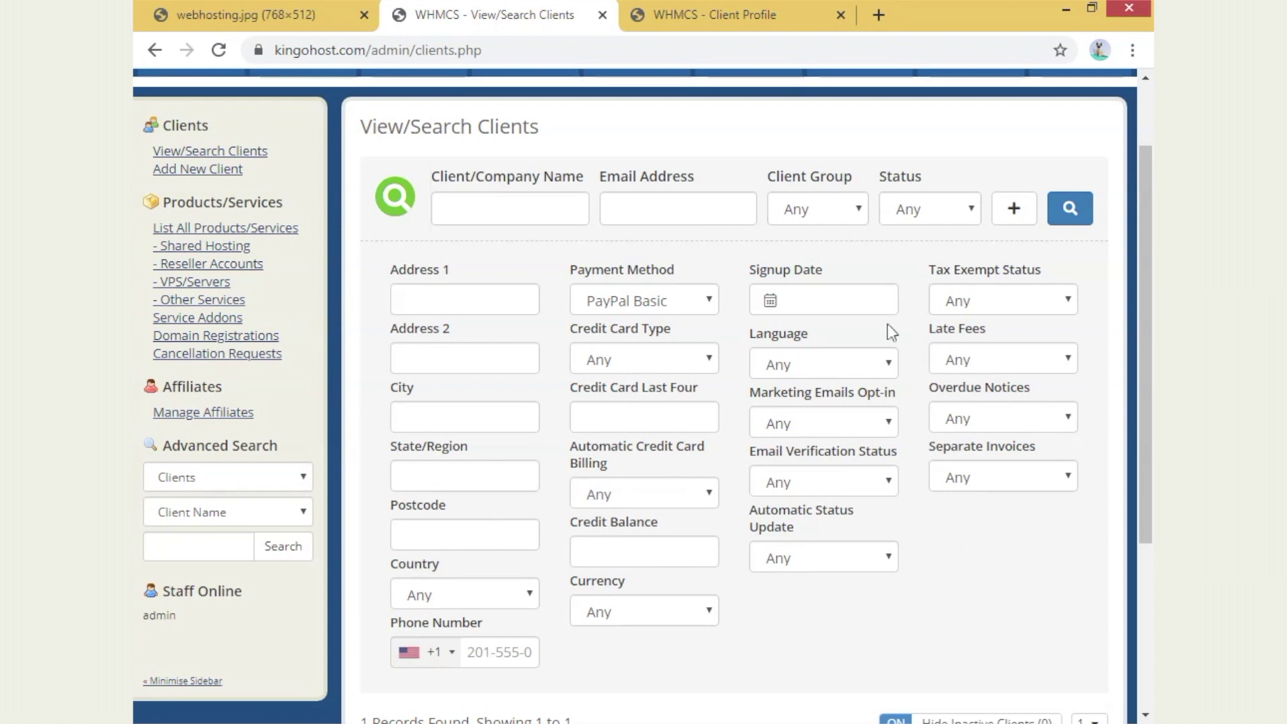
scroll(956, 400, "down", 4)
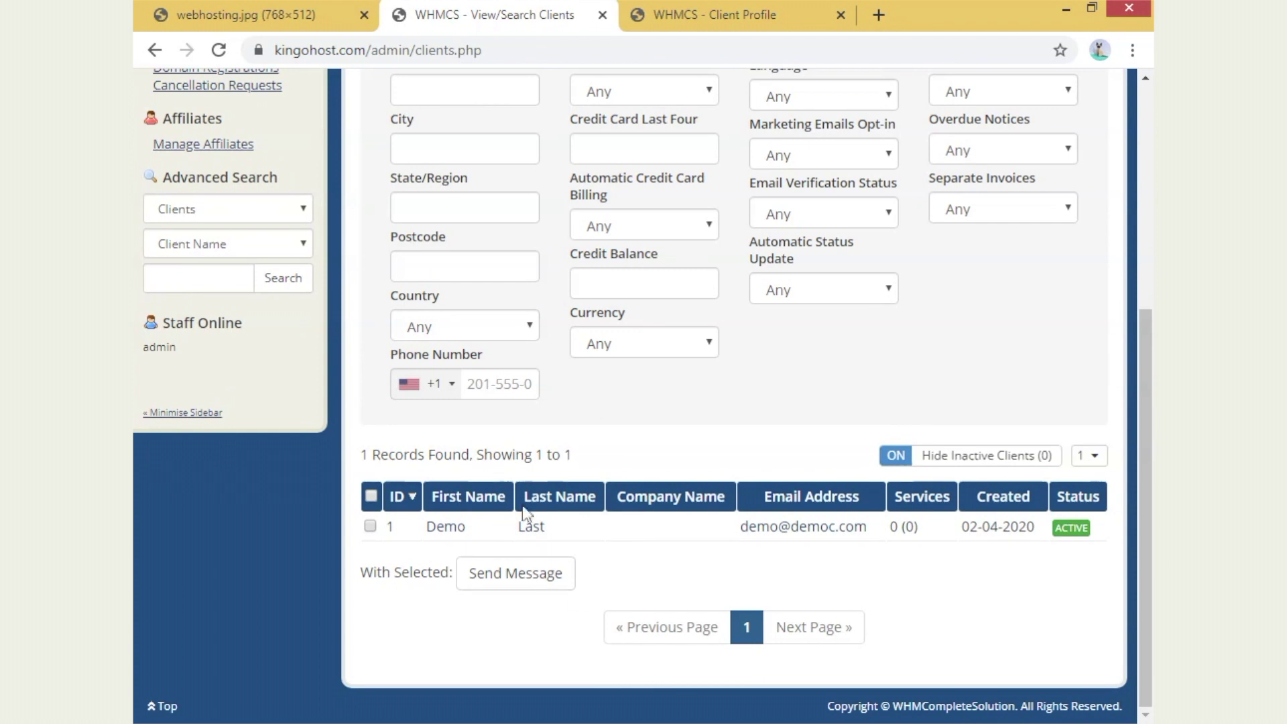
scroll(818, 393, "up", 2)
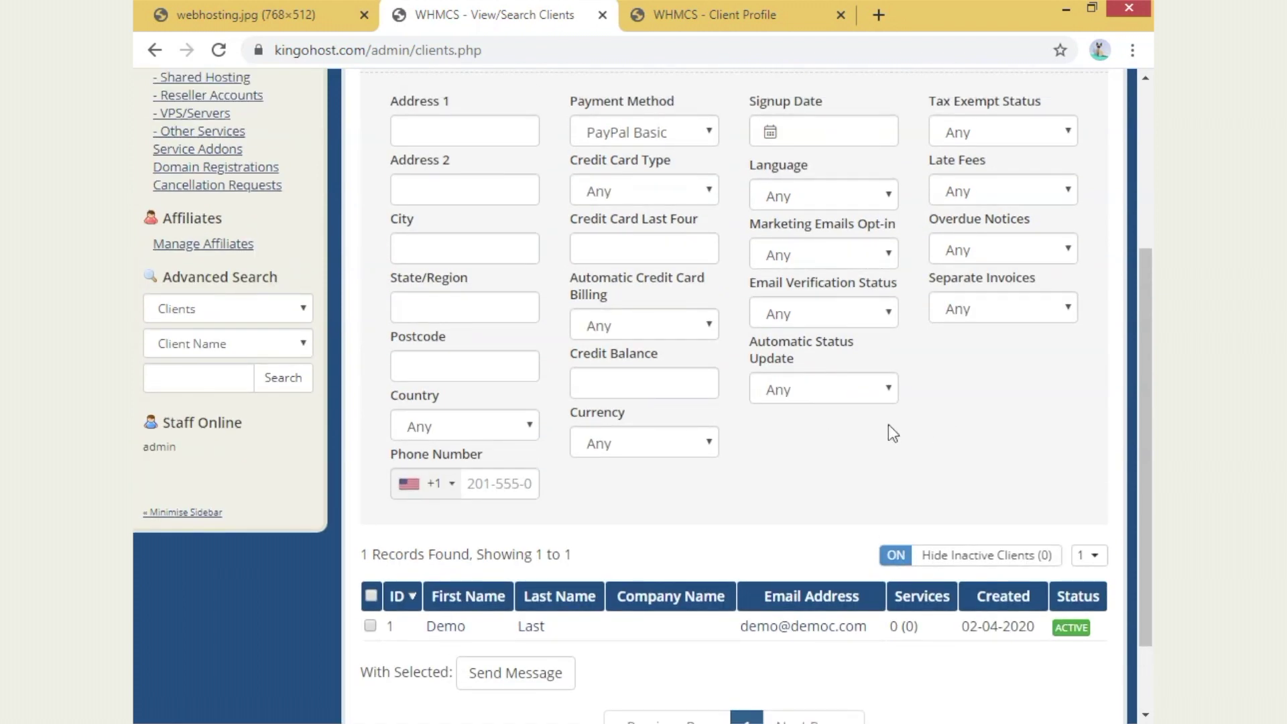
scroll(756, 304, "up", 4)
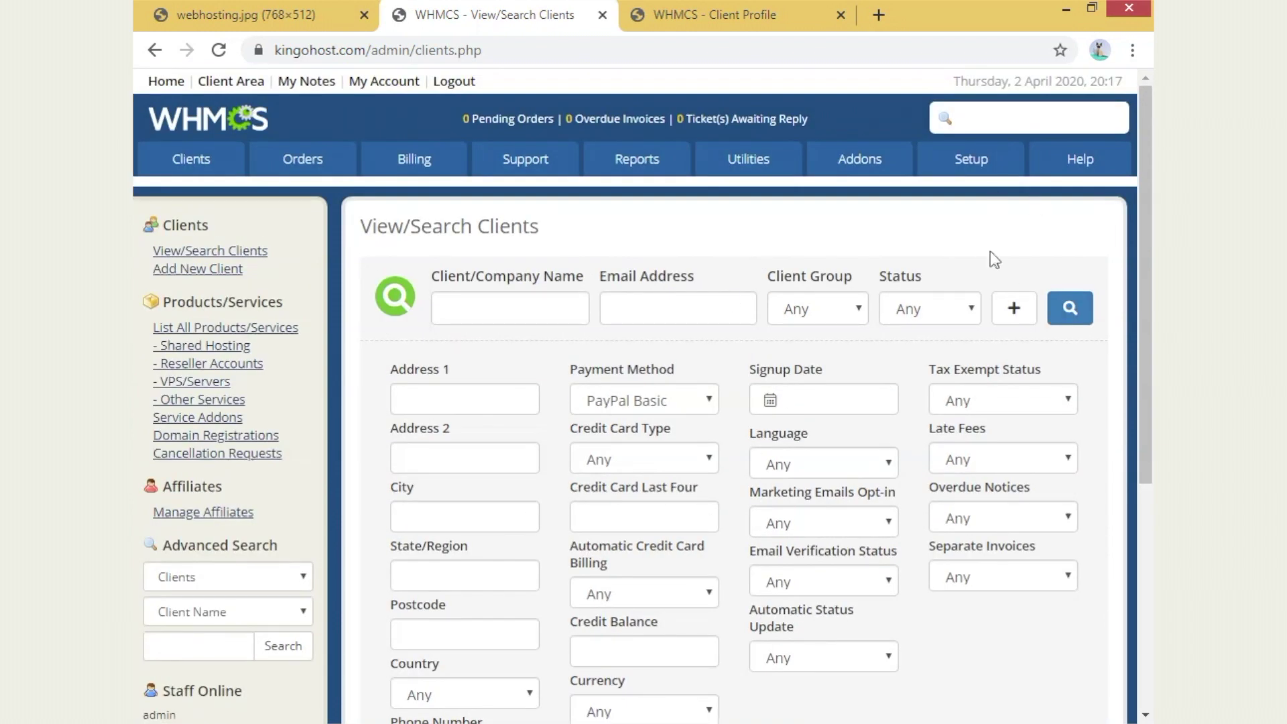
- Collapse the advanced filters and check that the Shared Hosting services list is empty
left_click(1013, 308)
mouse_move(187, 163)
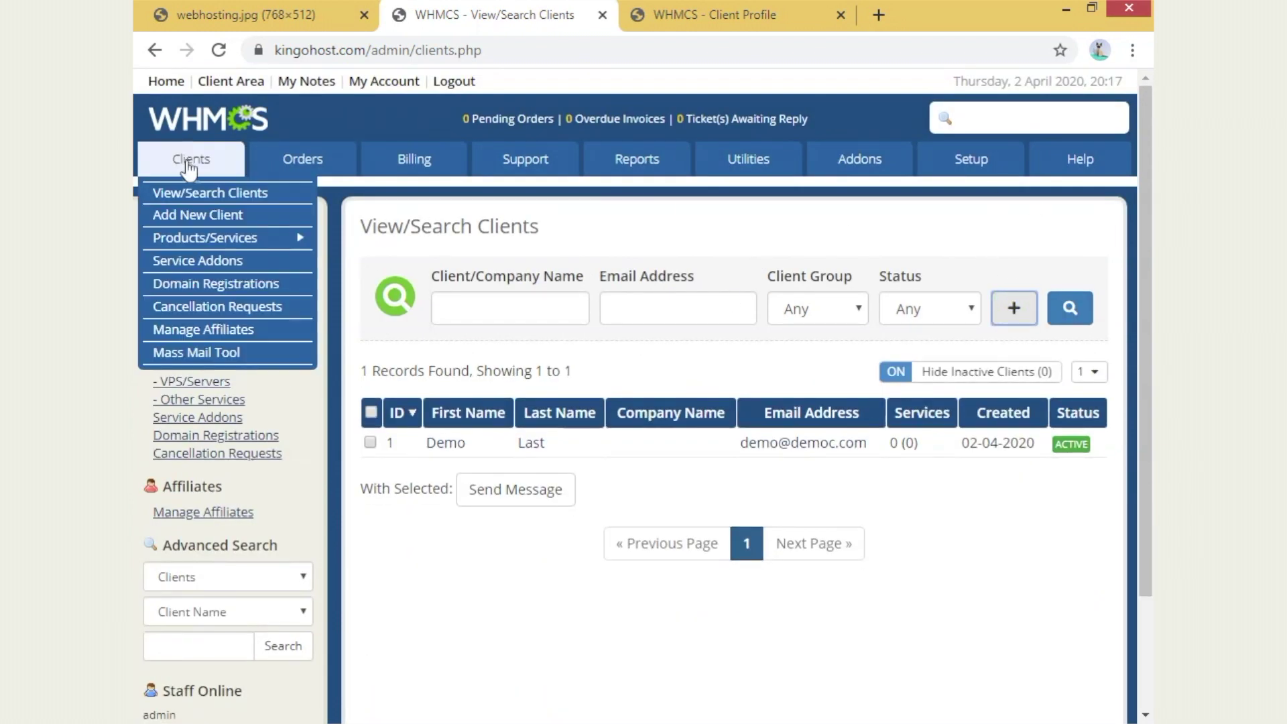
mouse_move(317, 245)
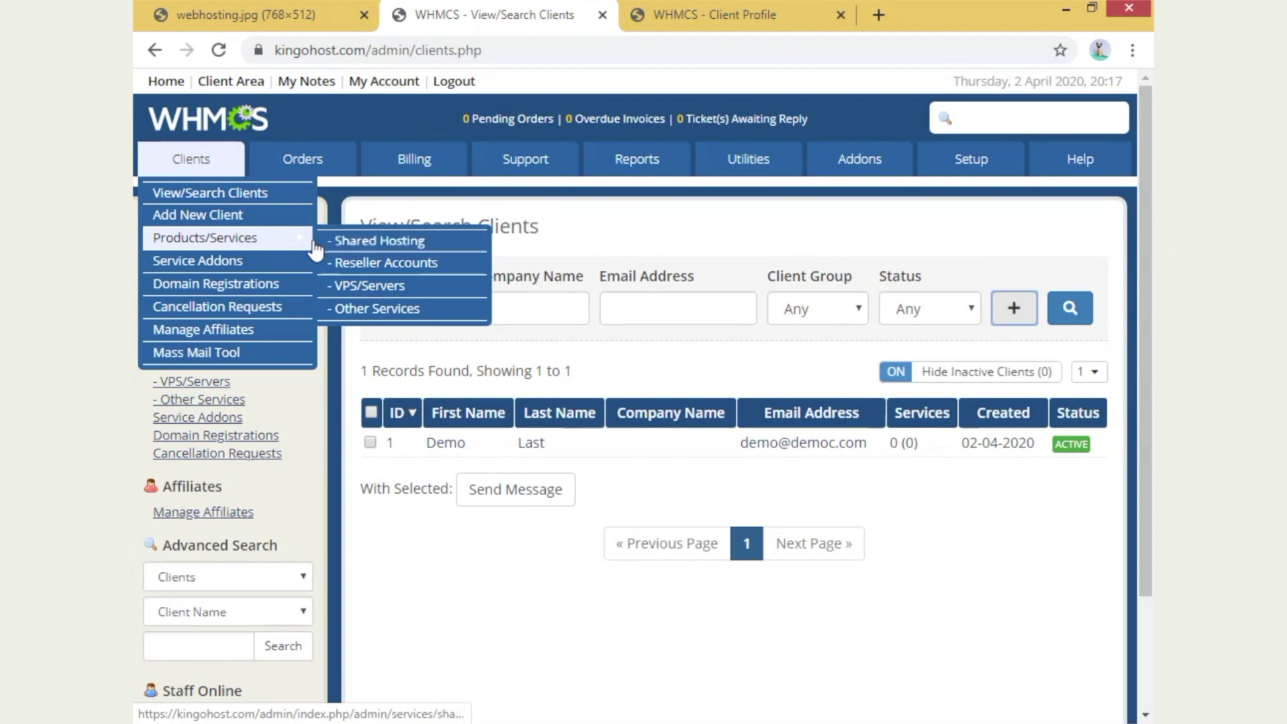
left_click(388, 242)
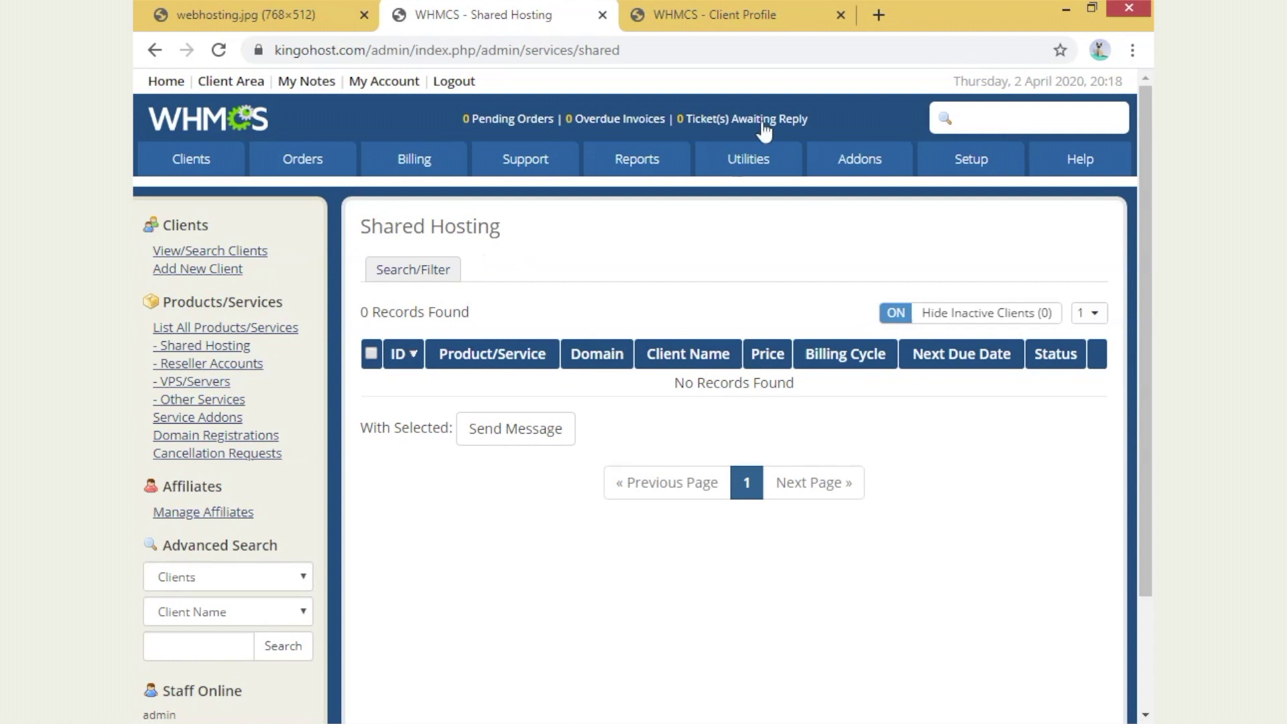
- Review the demo client's profile summary: zero products, no files, one Welcome email
left_click(729, 20)
scroll(704, 423, "down", 3)
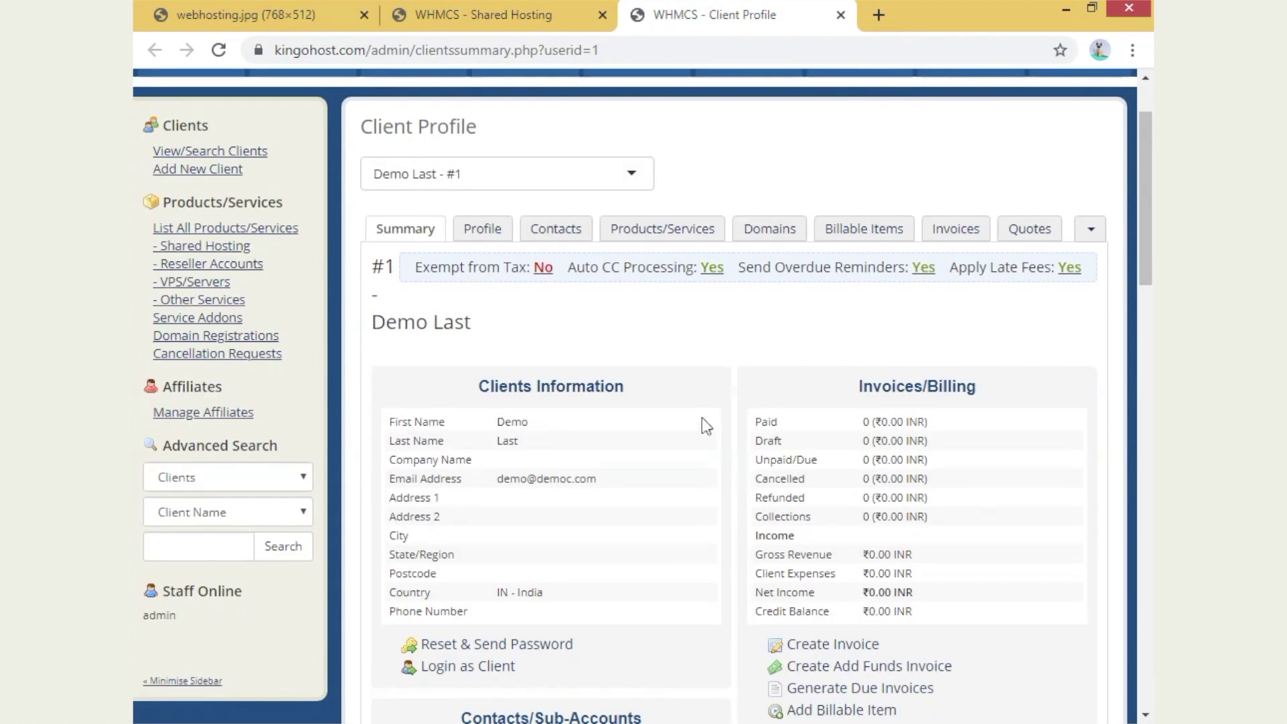
scroll(648, 344, "down", 1)
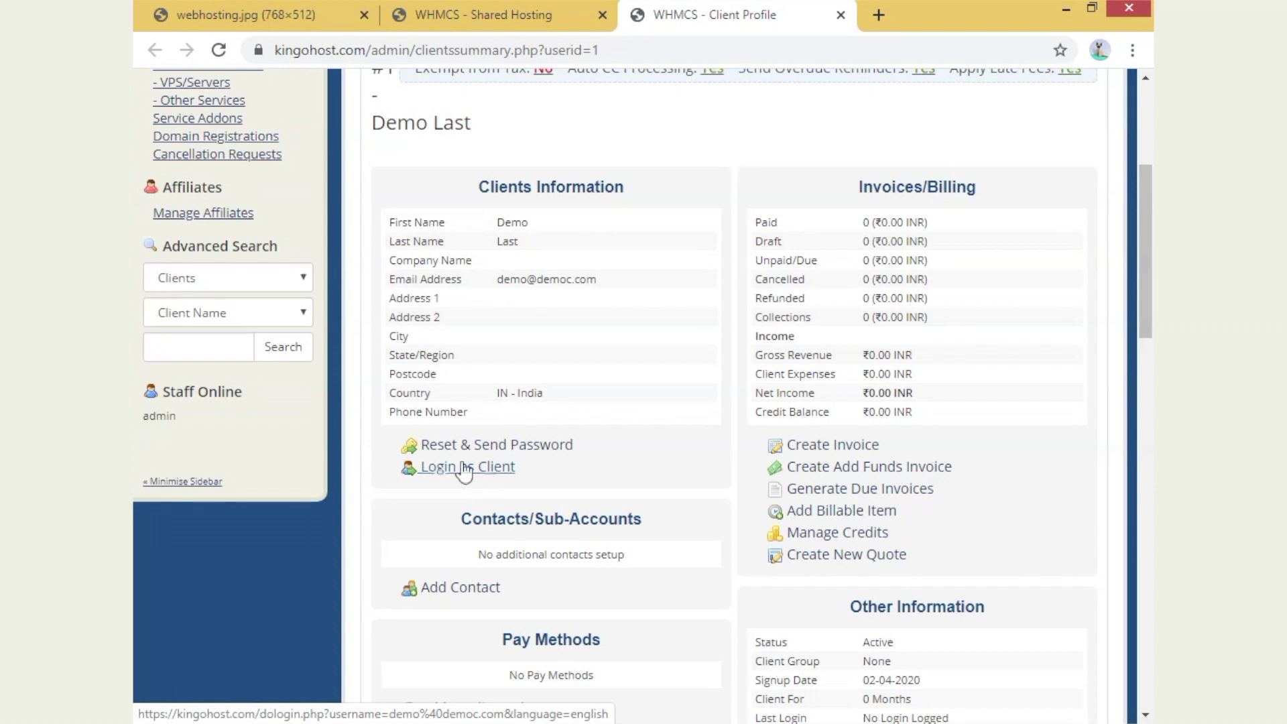
scroll(538, 455, "down", 2)
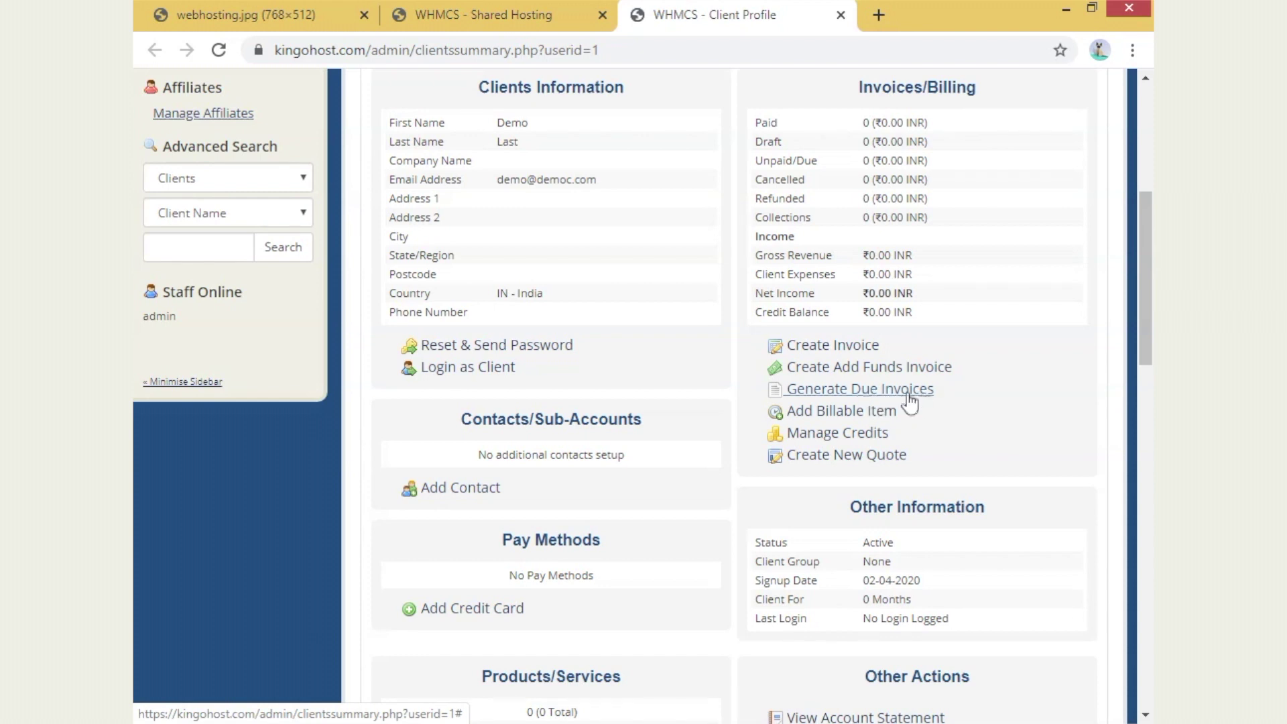
scroll(923, 404, "down", 5)
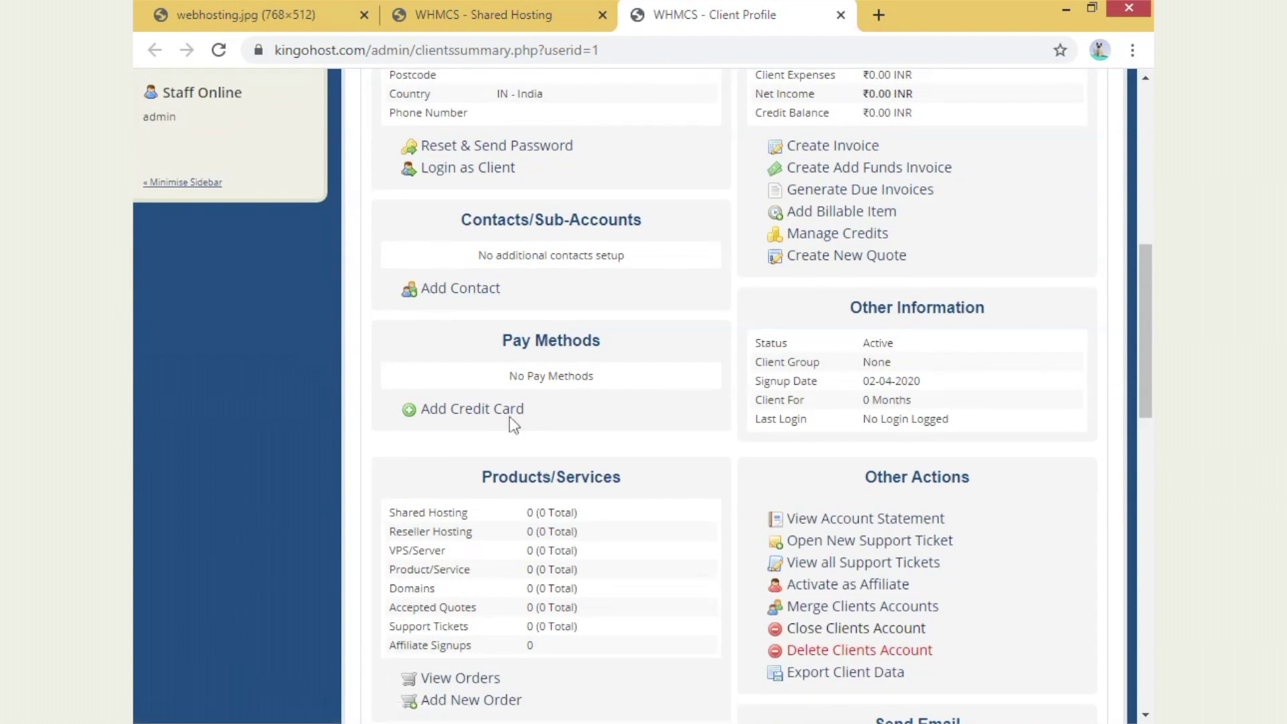
scroll(928, 290, "up", 3)
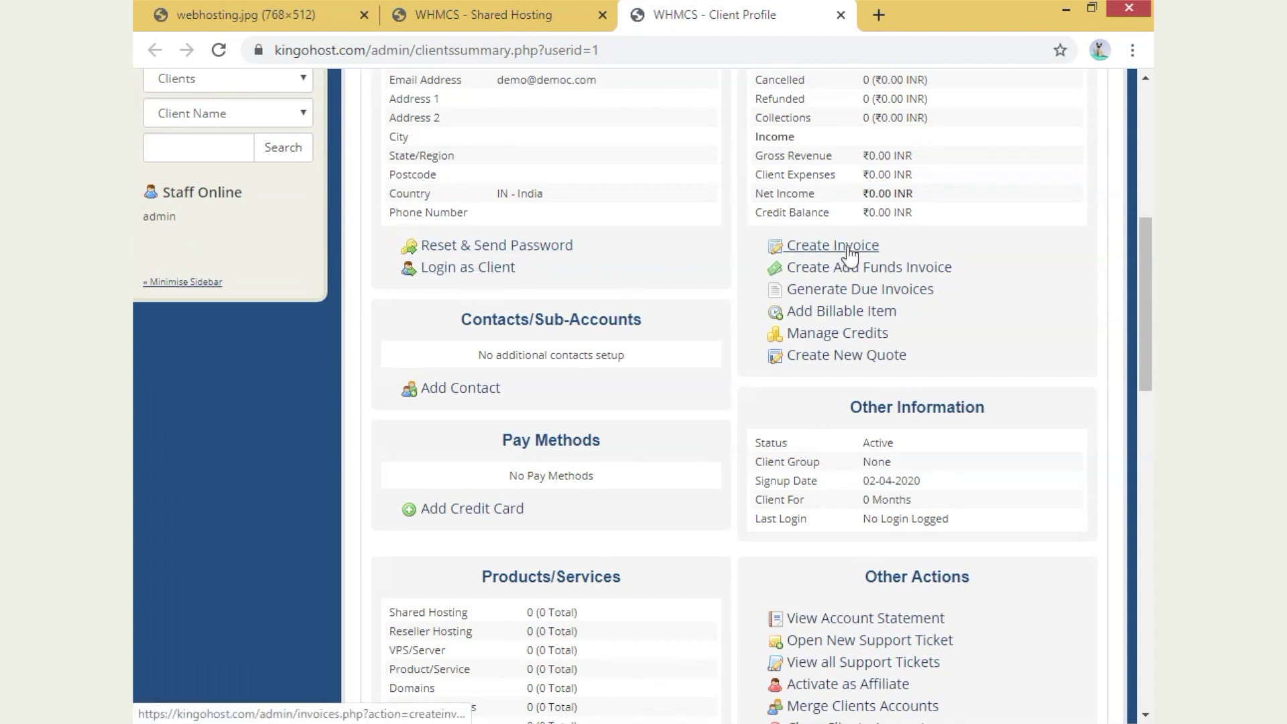
scroll(586, 391, "down", 6)
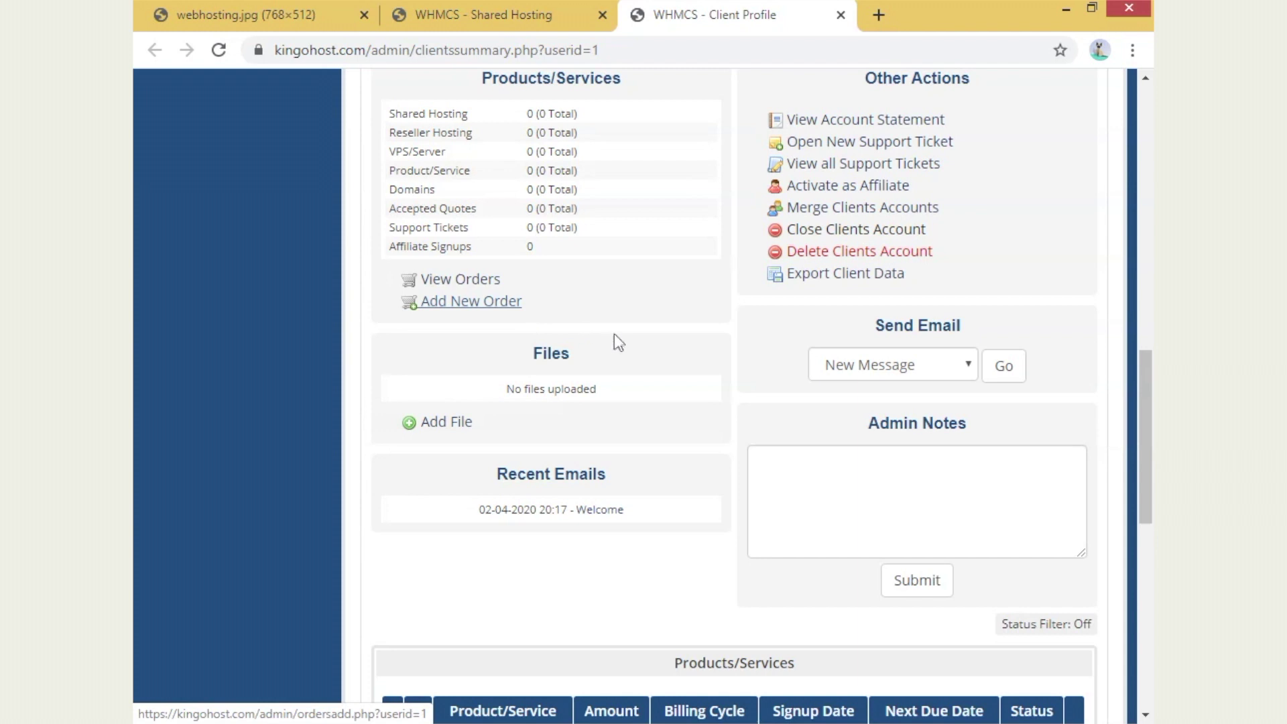
- Start a new order for the demo client with the active 30% one-time promotion
left_click(481, 307)
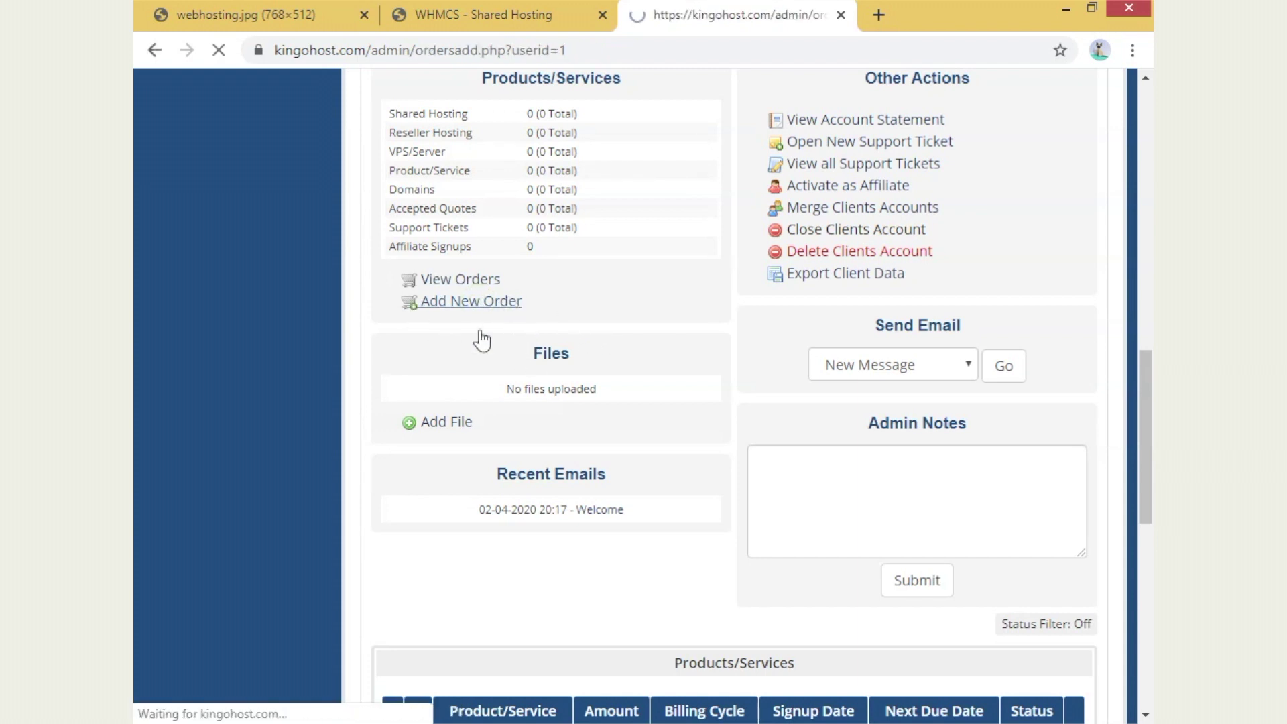
scroll(537, 273, "down", 1)
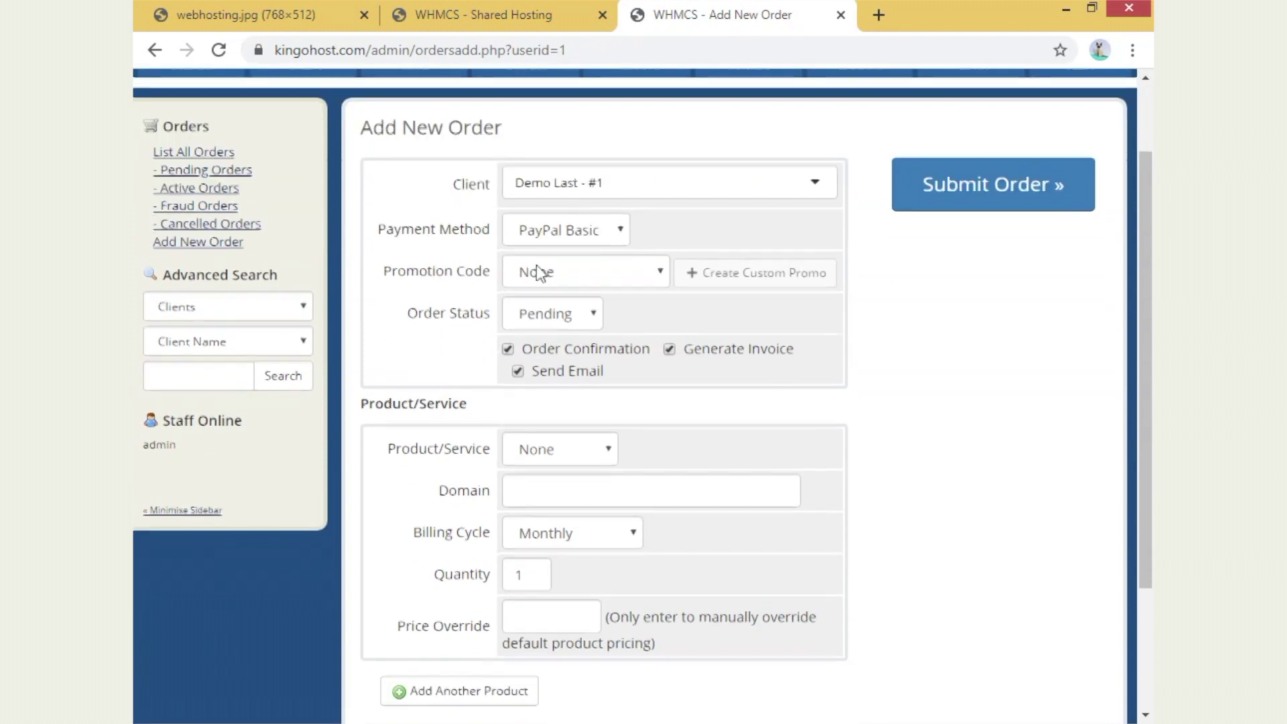
left_click(582, 188)
left_click(566, 213)
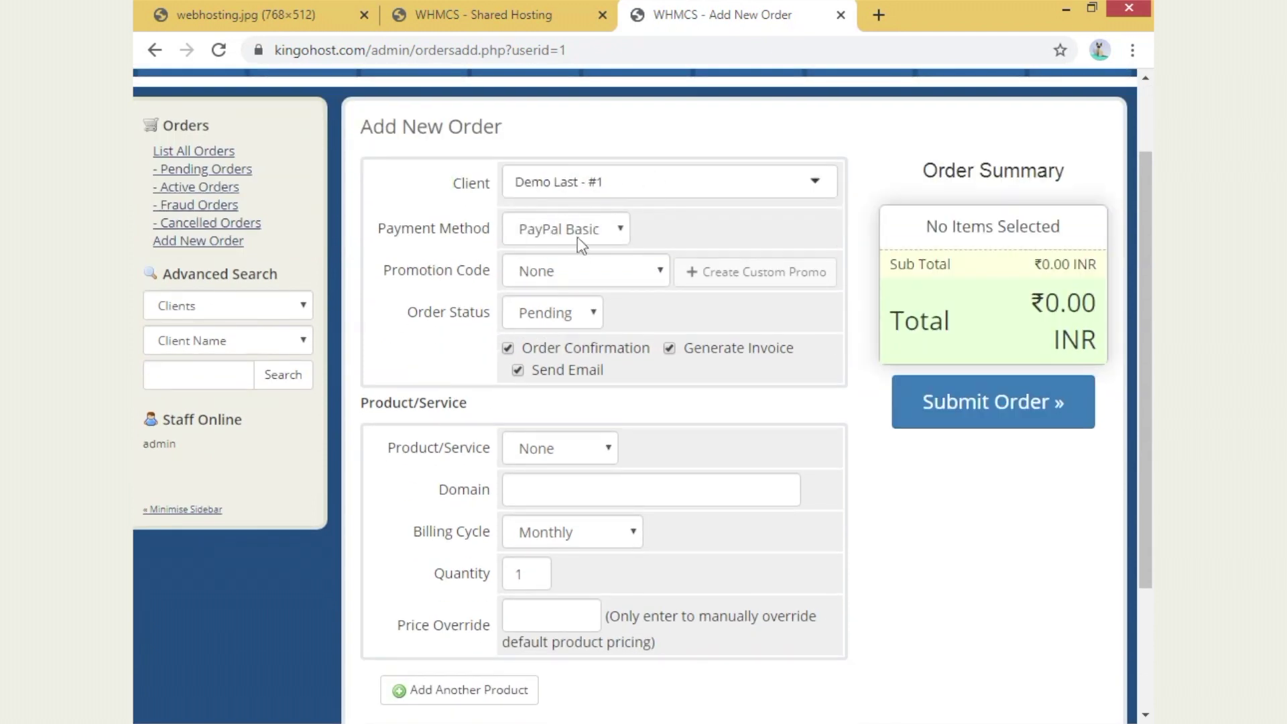
left_click(575, 275)
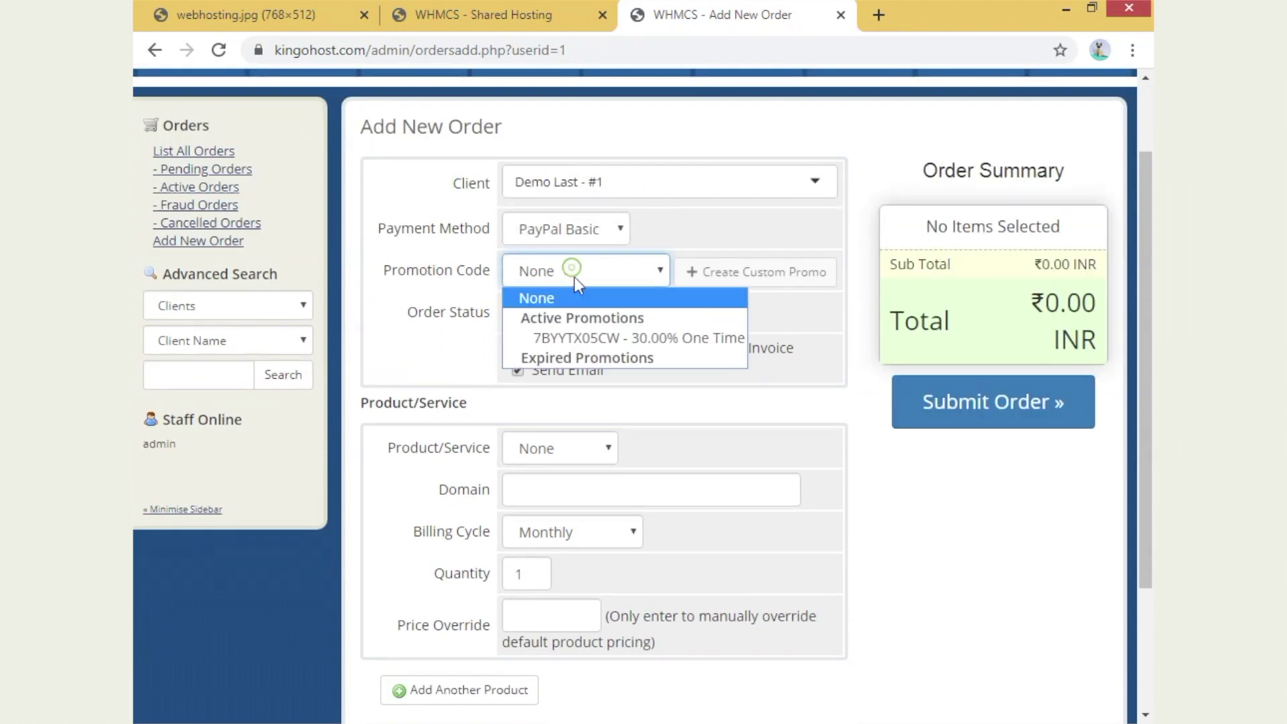
left_click(692, 340)
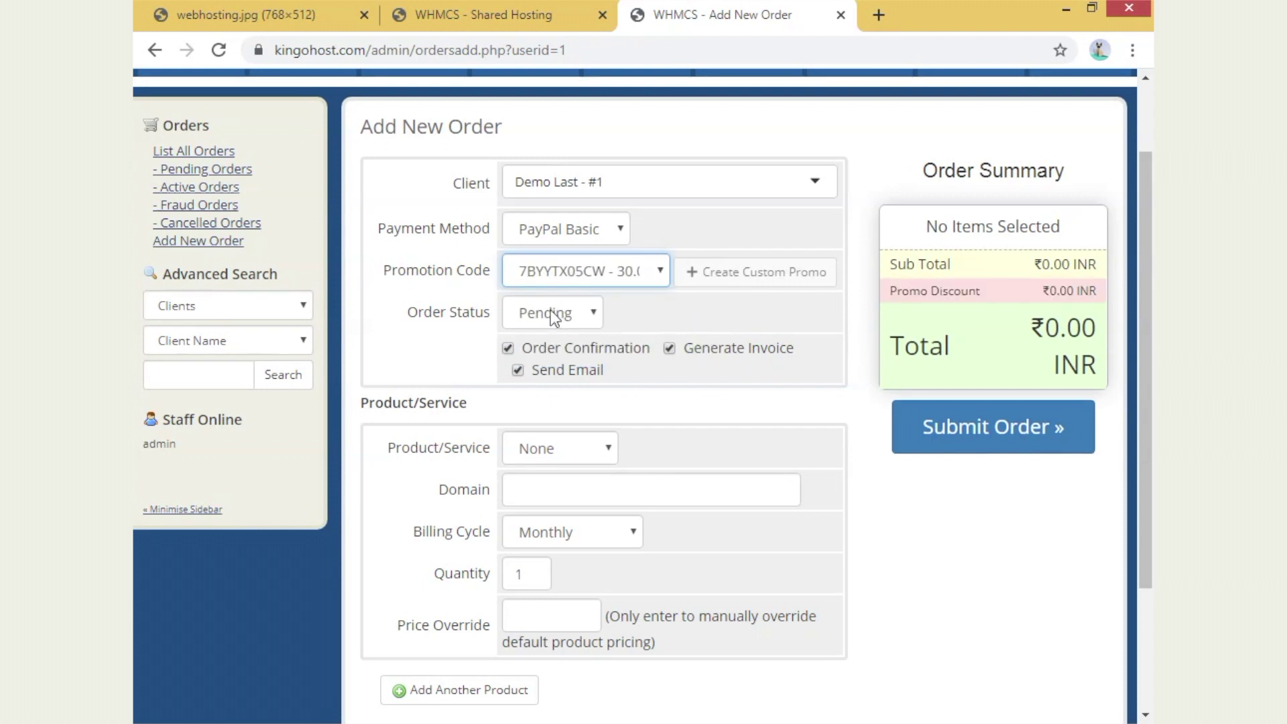
- Select the Start hosting plan and enter the domain kingobedmcoal.com
scroll(550, 315, "down", 3)
left_click(575, 349)
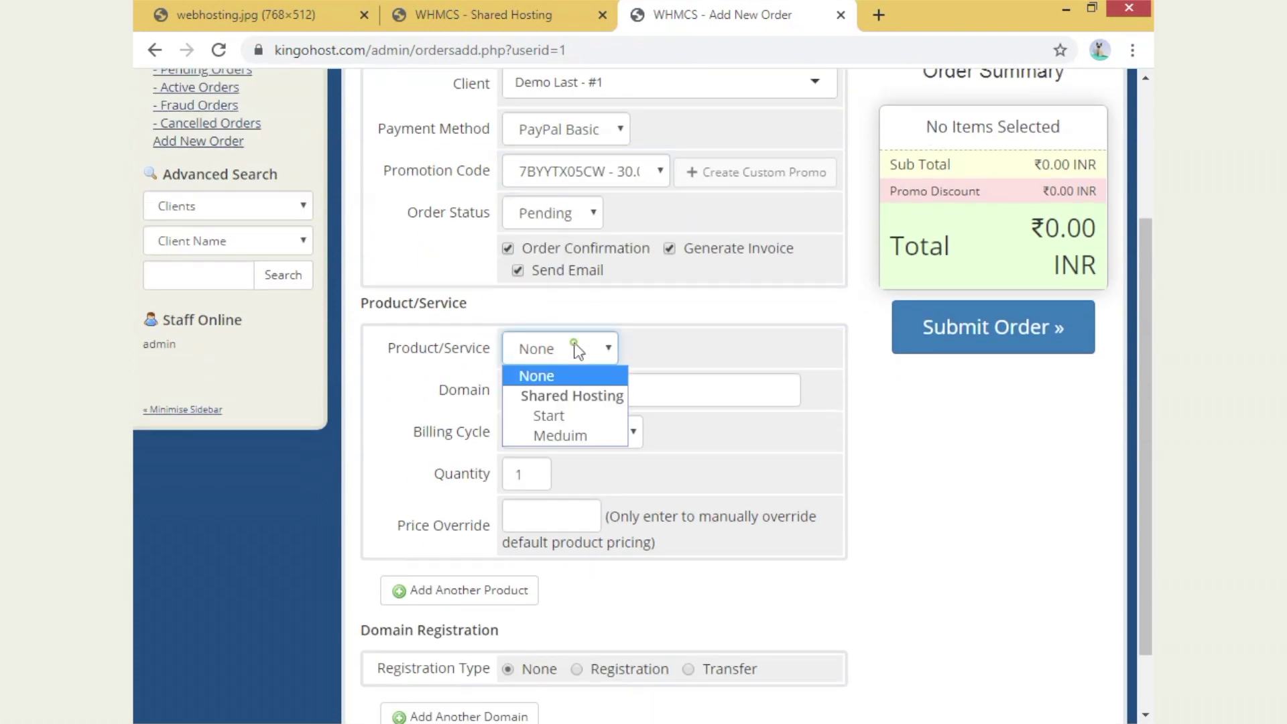
left_click(589, 416)
scroll(589, 396, "down", 3)
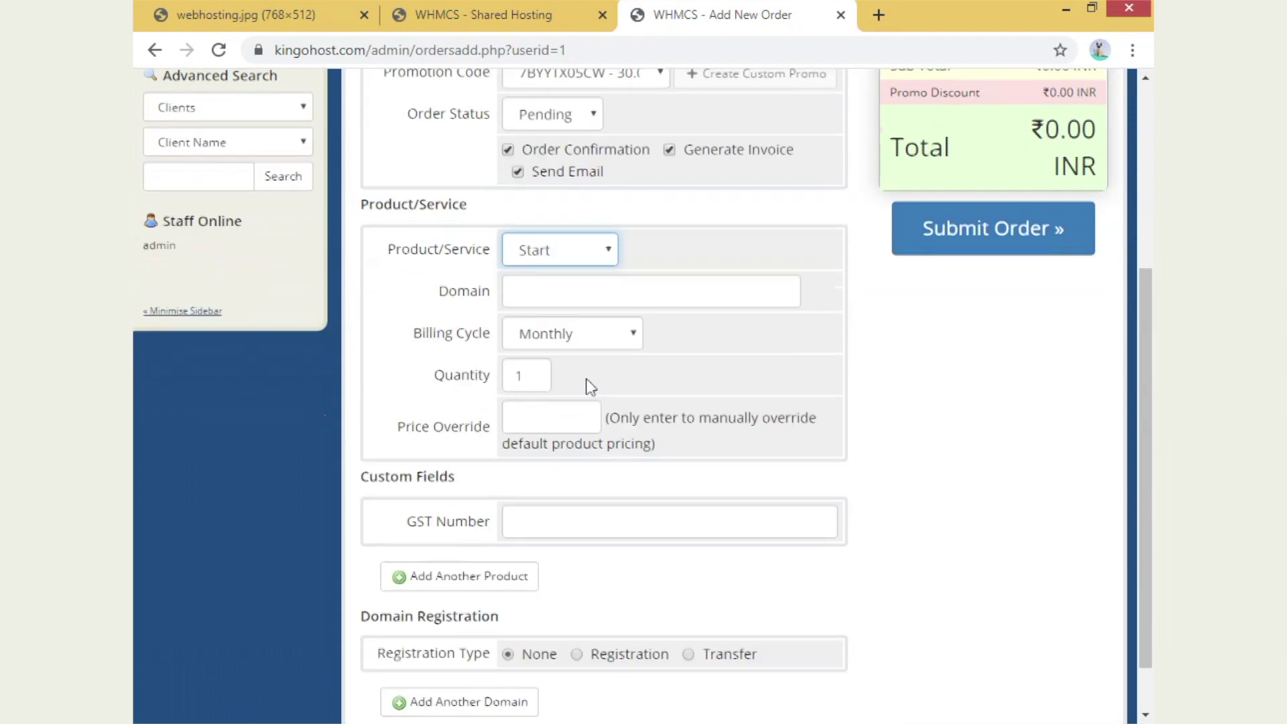
left_click(518, 288)
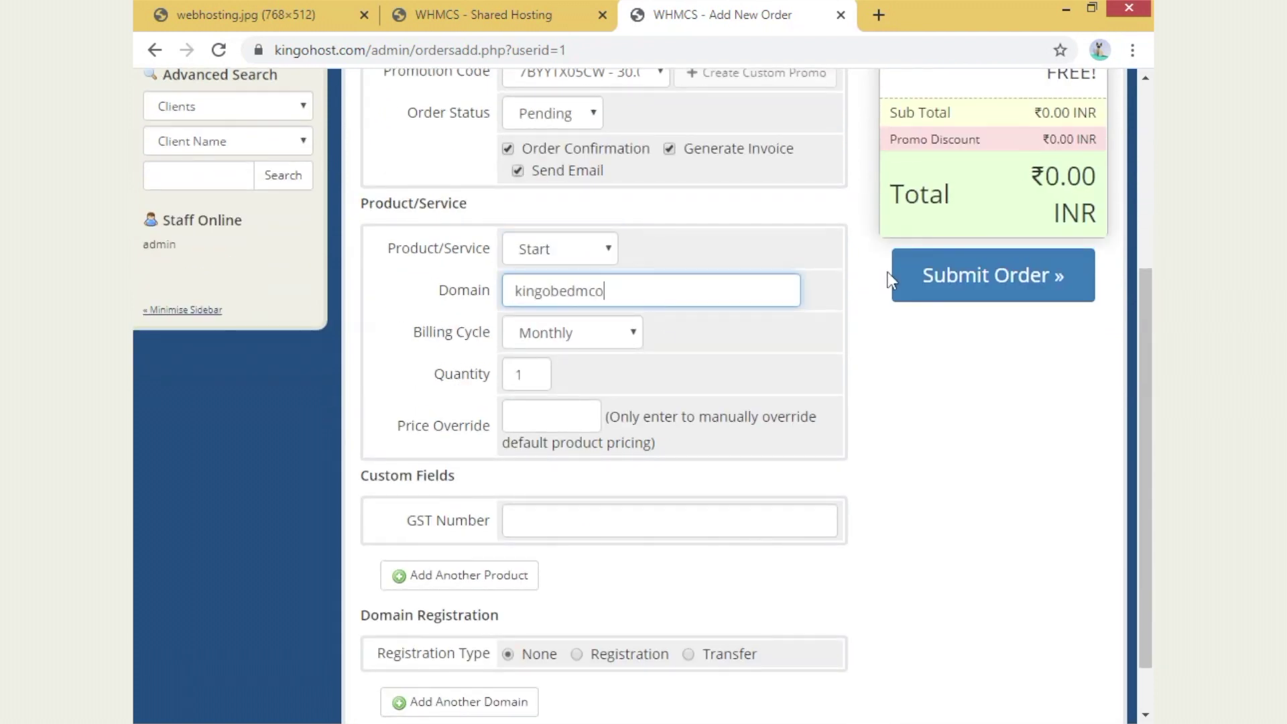
type("kingobedmcoal.")
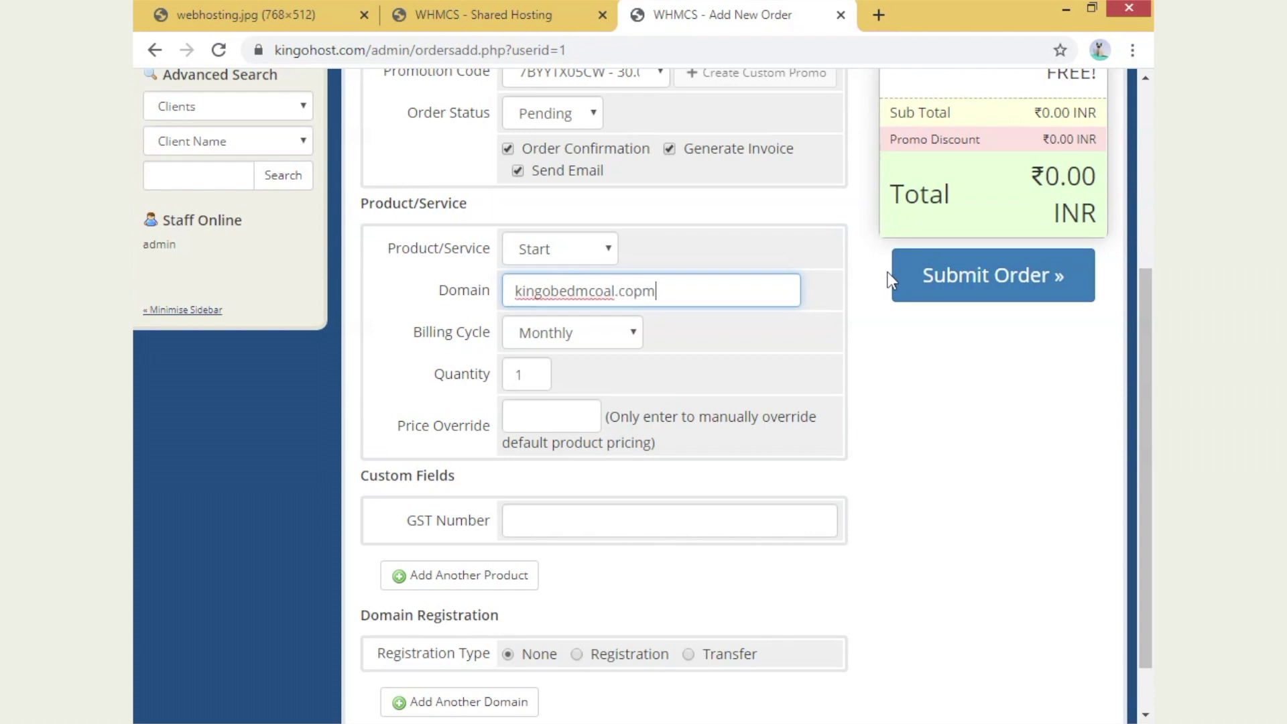
type("com")
scroll(669, 416, "down", 2)
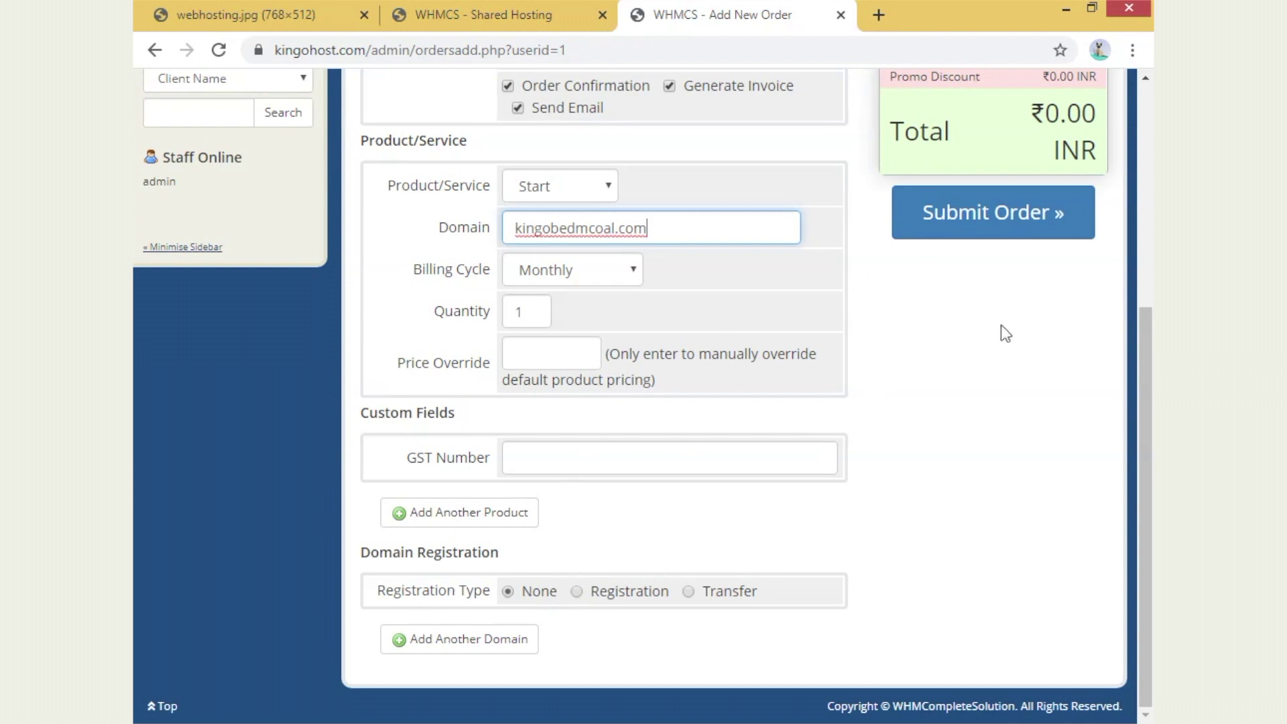
- Submit the Start hosting order, check the Order Summary totals, and go back to Shared Hosting
left_click(1048, 213)
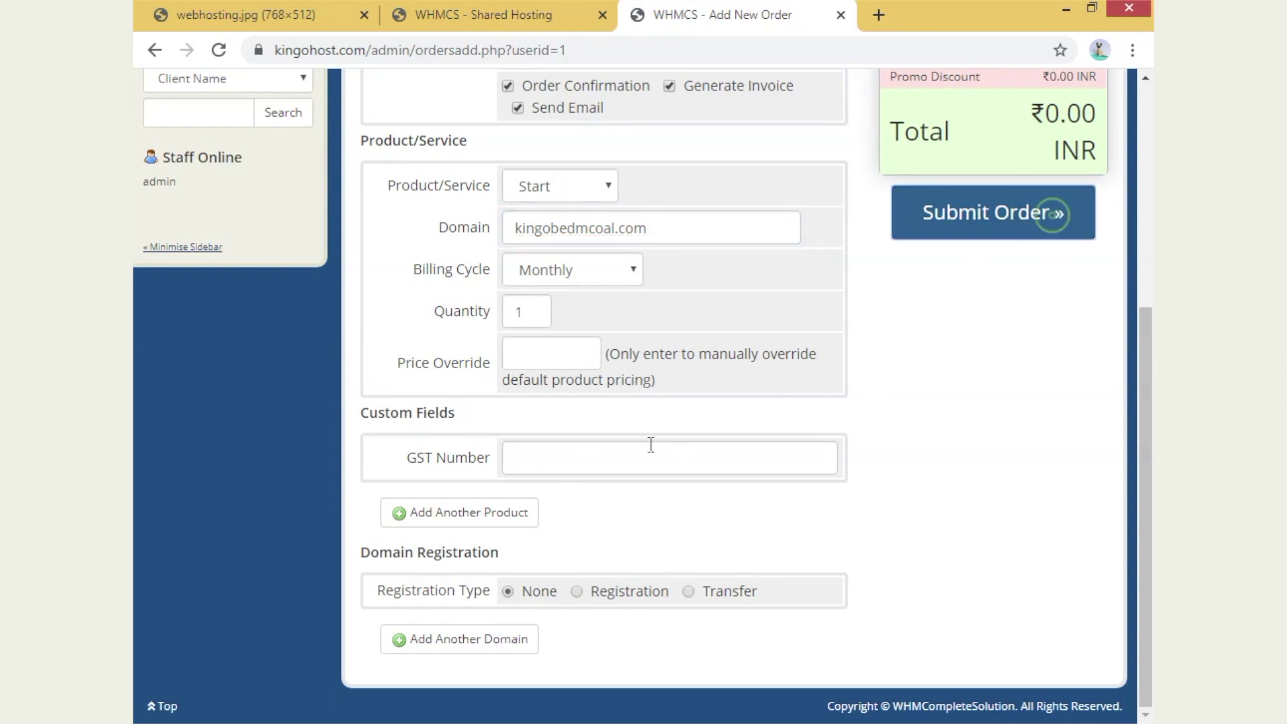
scroll(1020, 200, "up", 3)
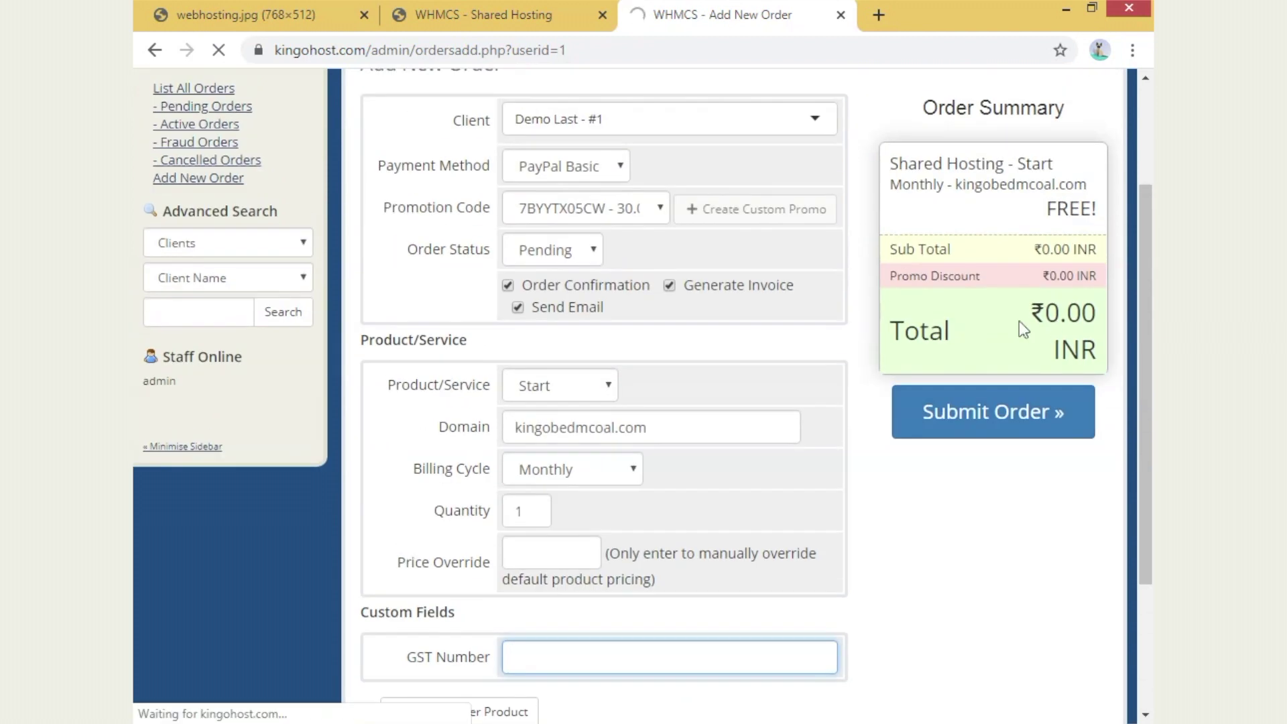
left_click_drag(1057, 208, 1099, 359)
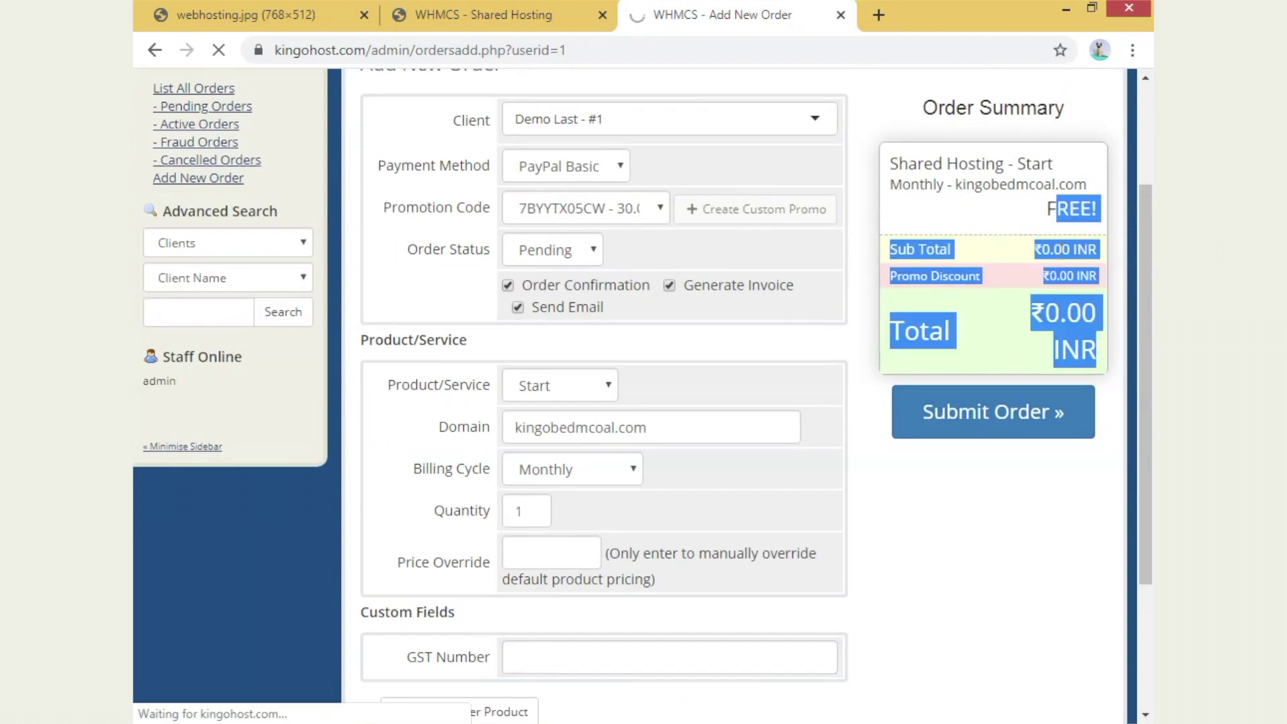
left_click(1043, 210)
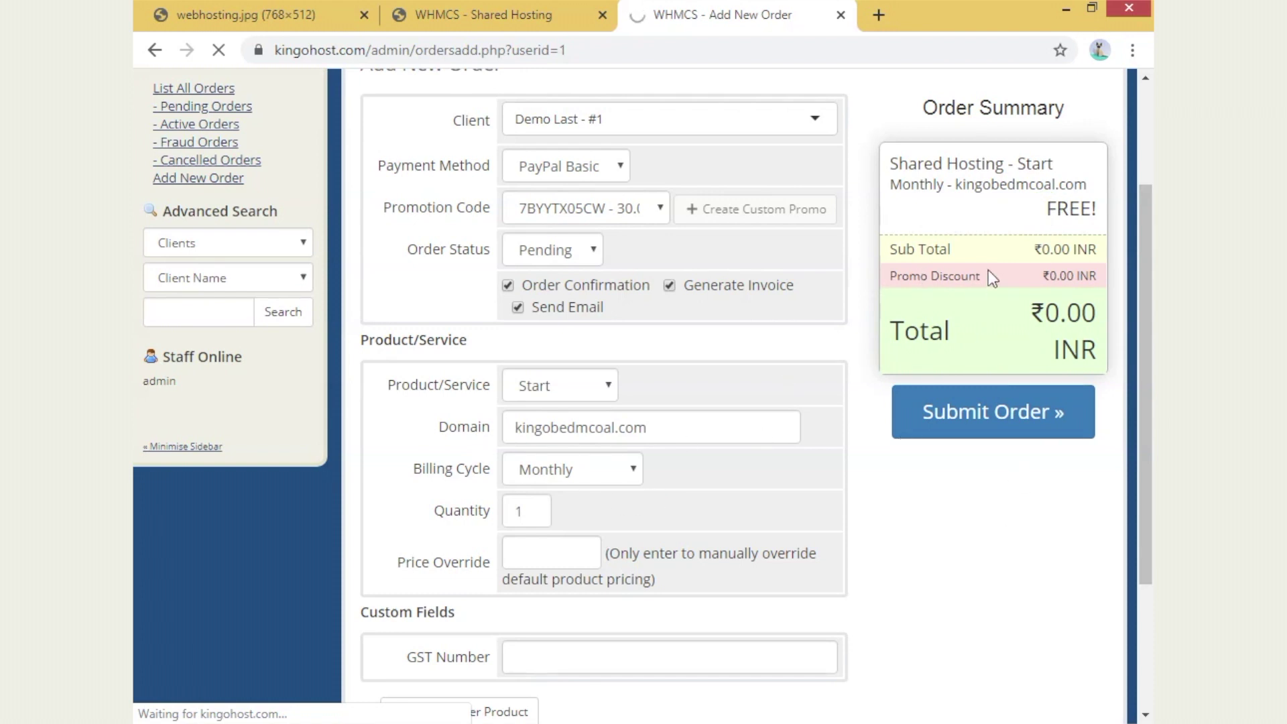
left_click_drag(1049, 316, 1115, 336)
left_click(1113, 402)
scroll(1018, 365, "up", 3)
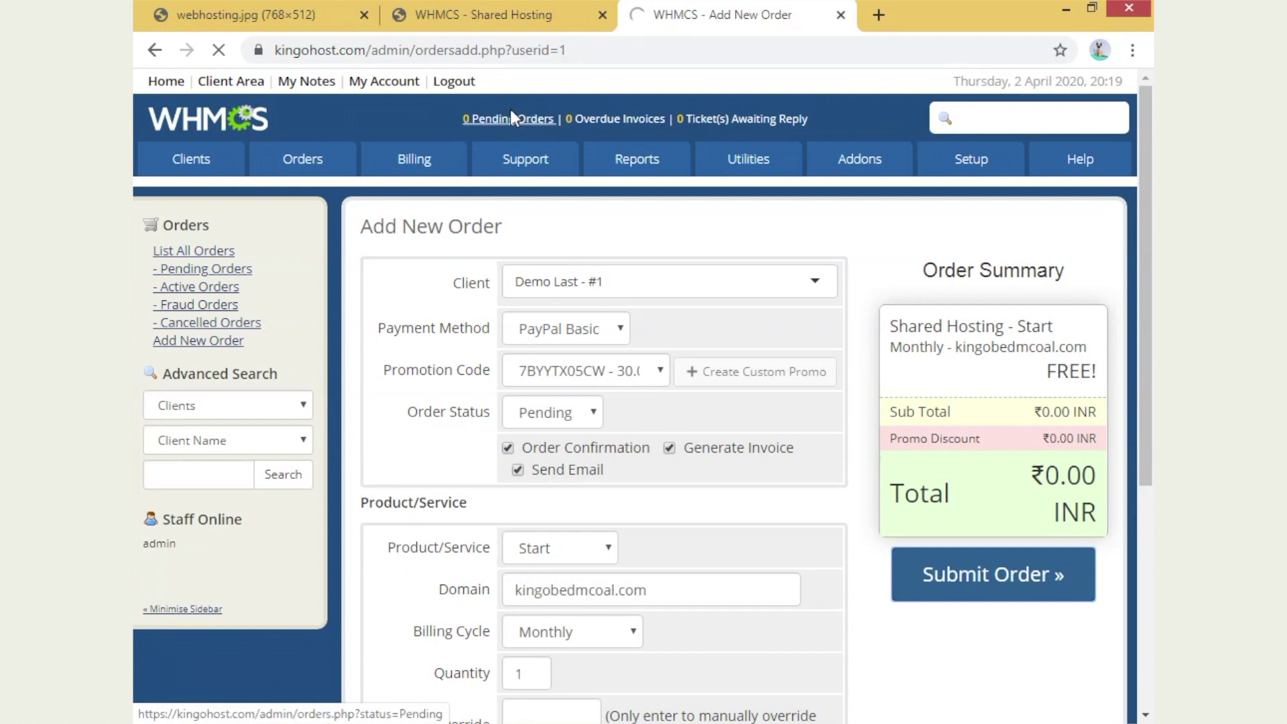
left_click(504, 7)
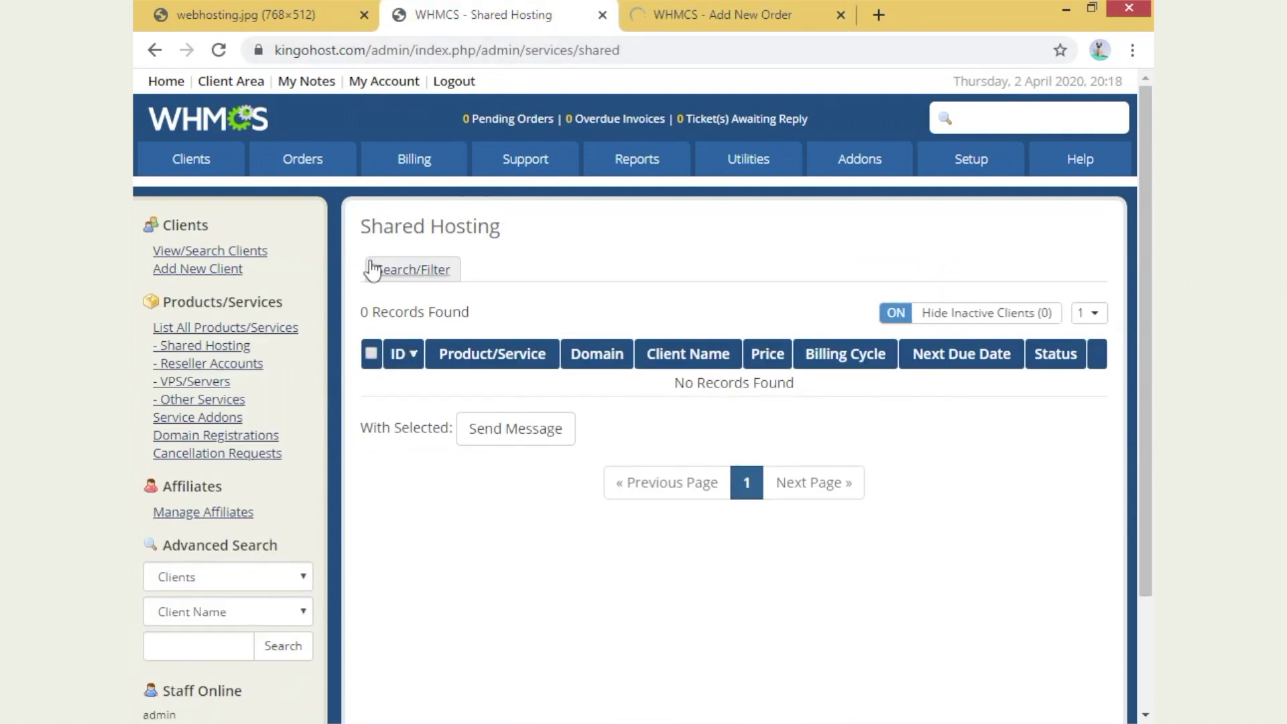
- Reload the Shared Hosting list and view the pending order's details with invoice 1
mouse_move(223, 157)
mouse_move(221, 238)
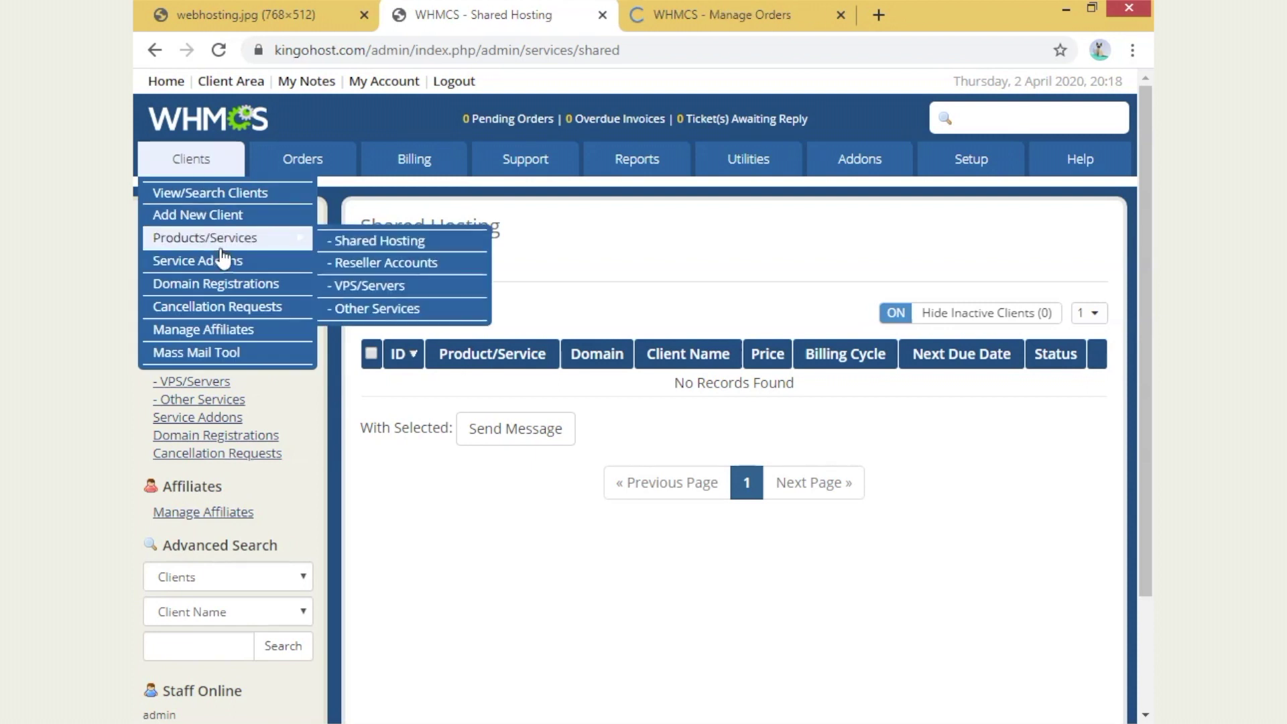
left_click(383, 245)
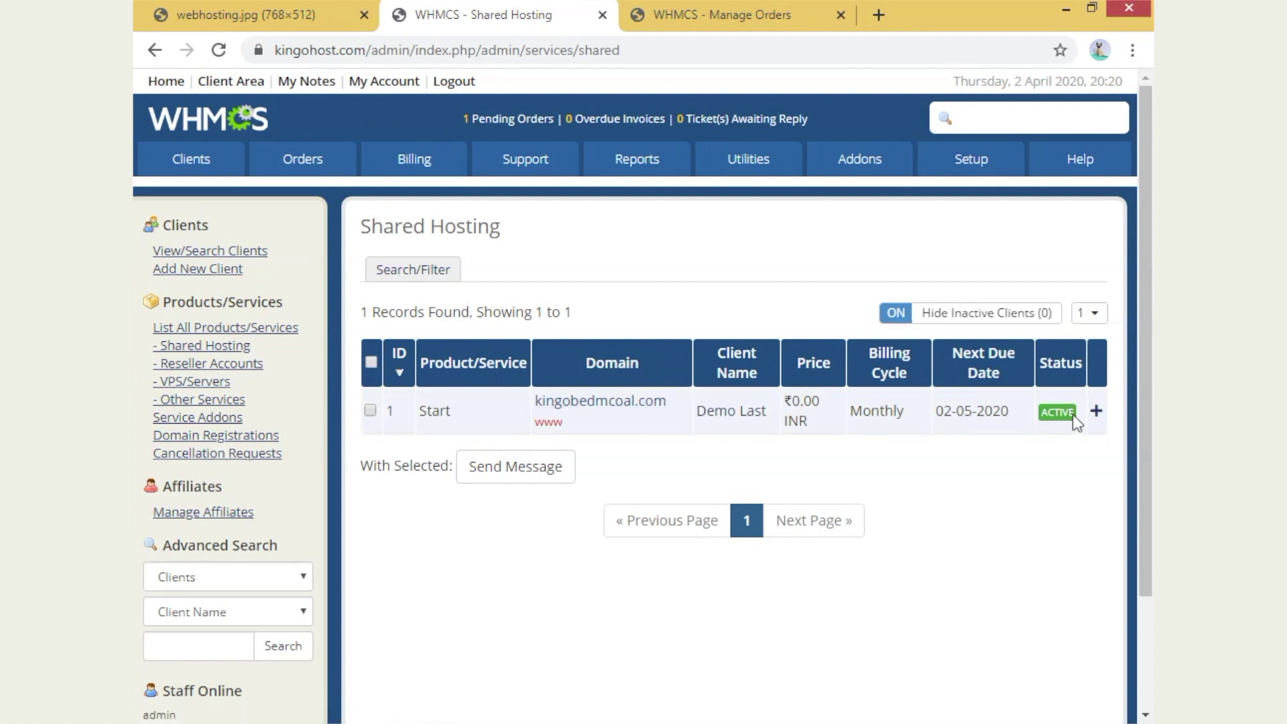
left_click(705, 19)
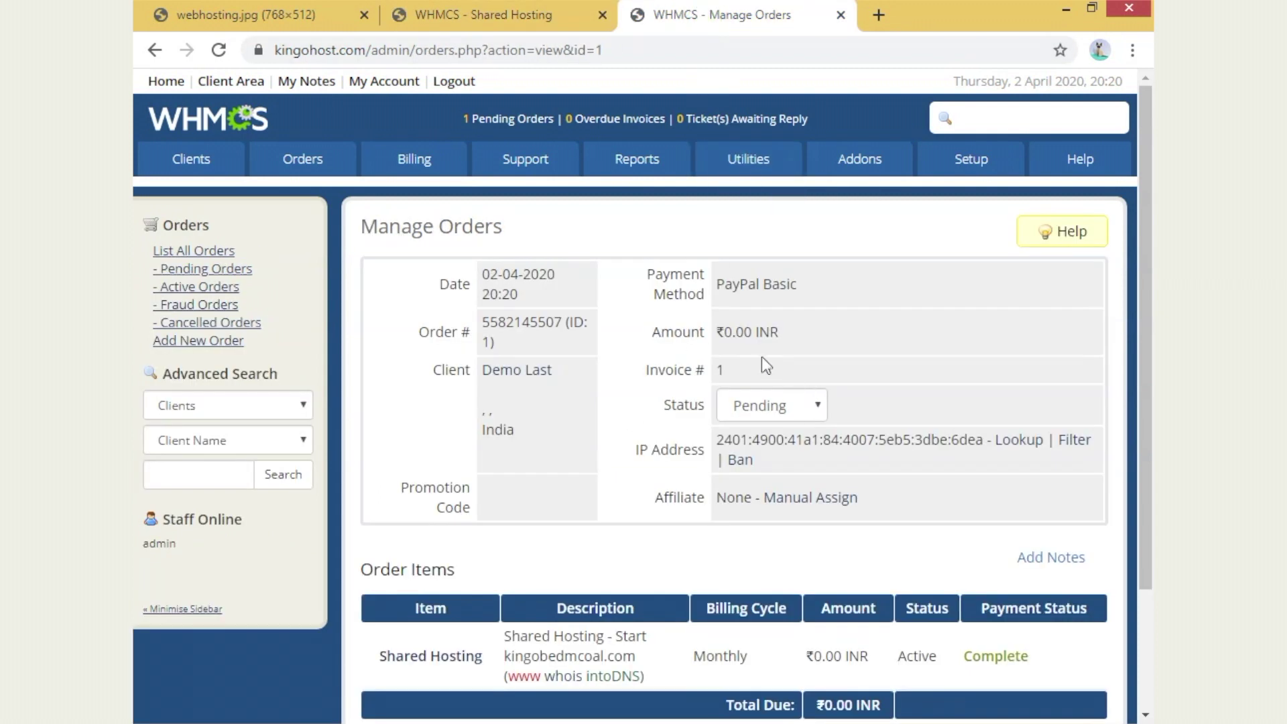
- Accept the ₹0.00 INR pending order so it is successfully activated
scroll(771, 376, "down", 3)
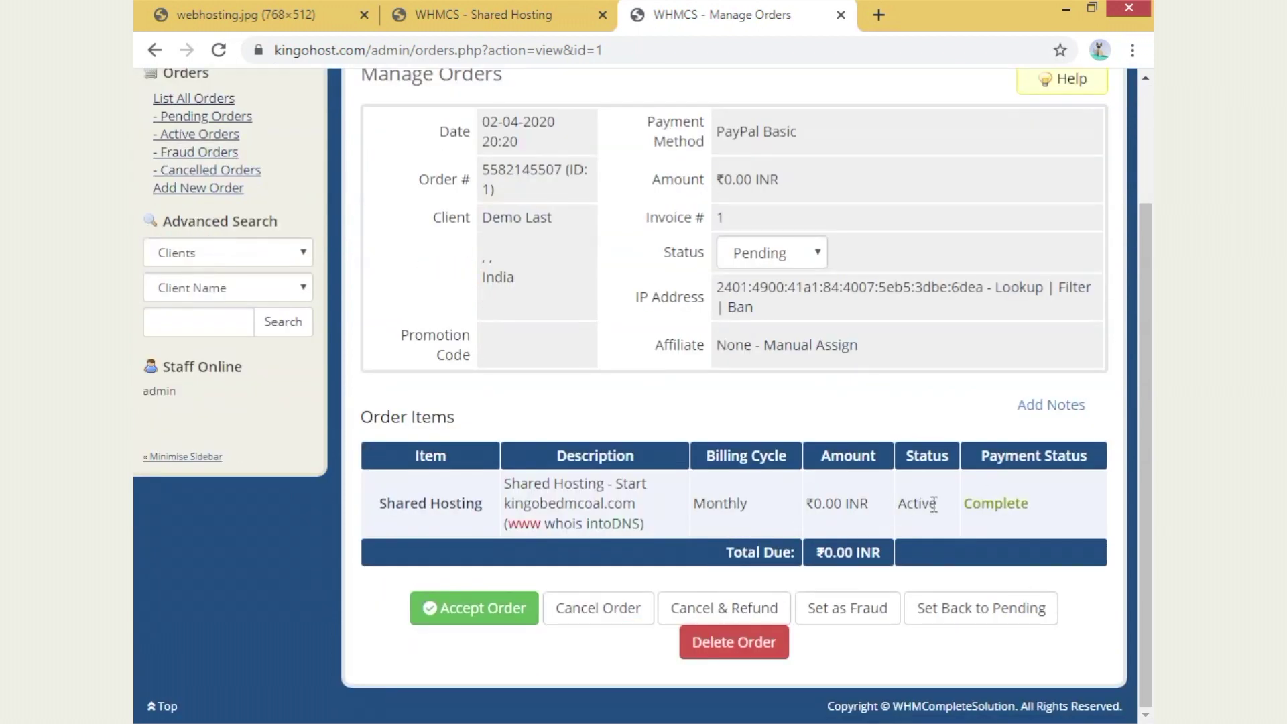
left_click_drag(934, 504, 789, 569)
left_click_drag(714, 180, 959, 181)
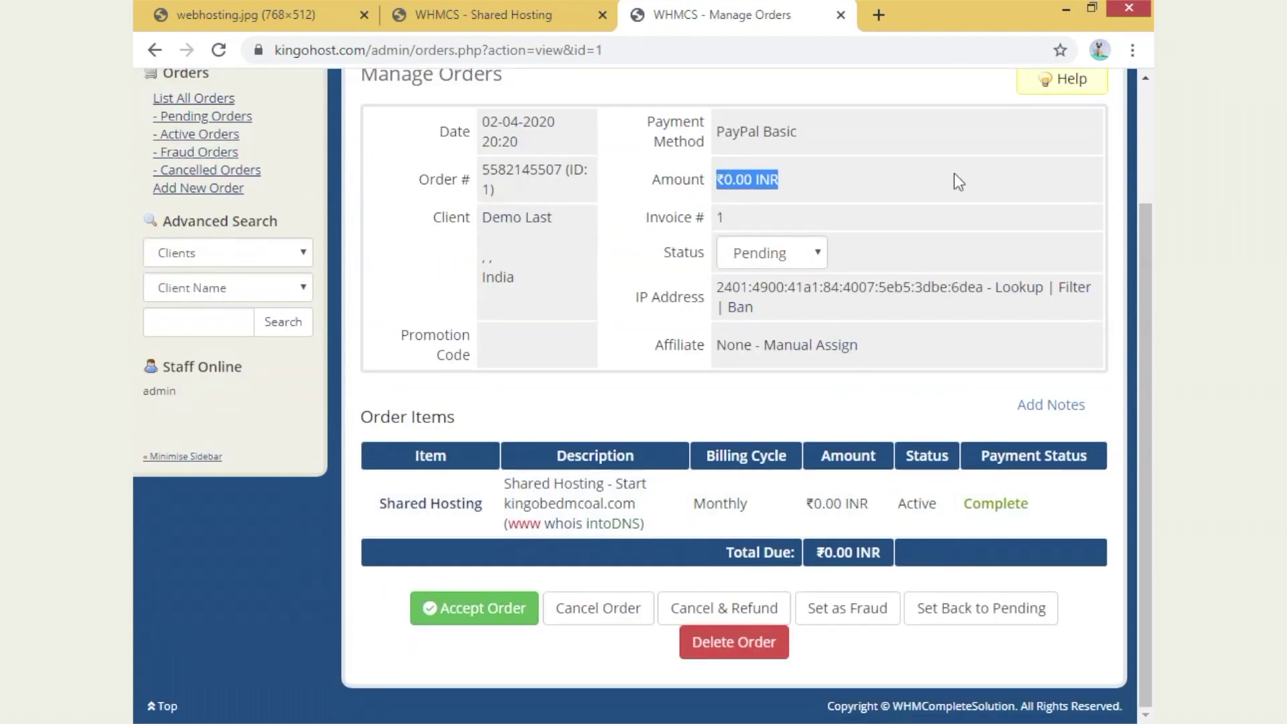
left_click(494, 617)
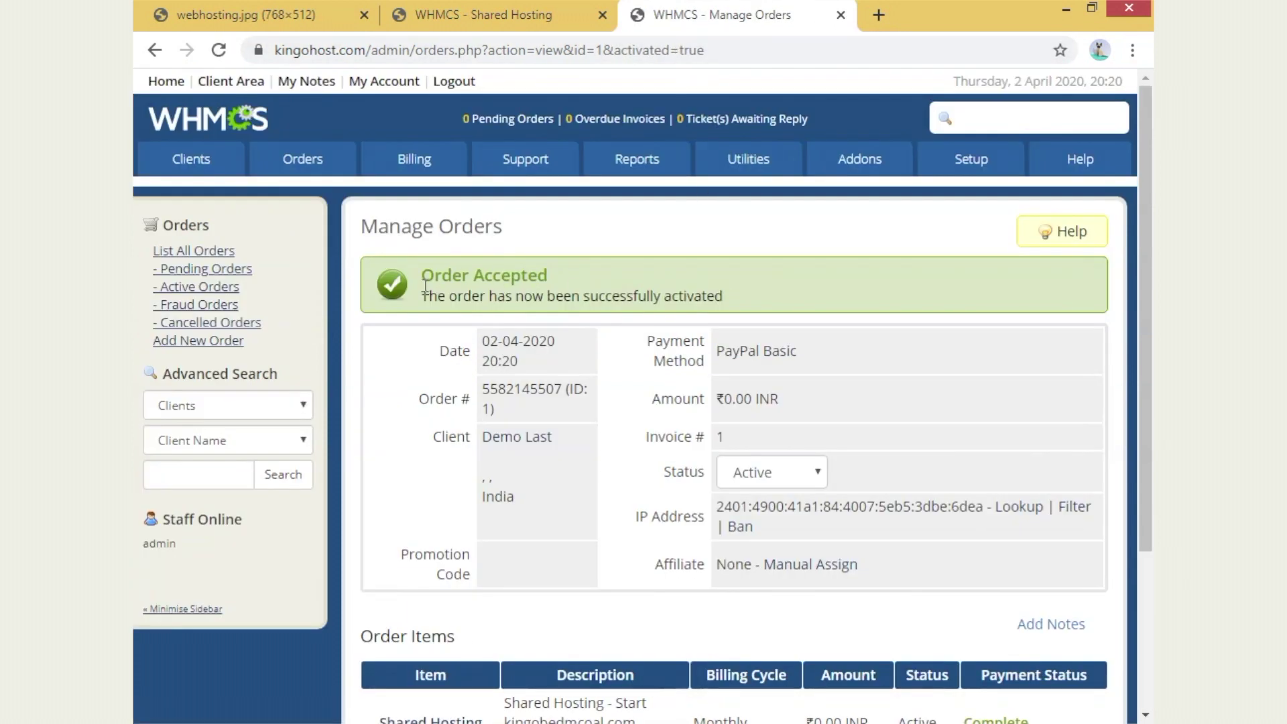
left_click_drag(420, 296, 788, 300)
- Open the shared hosting service created by this order
scroll(849, 429, "down", 1)
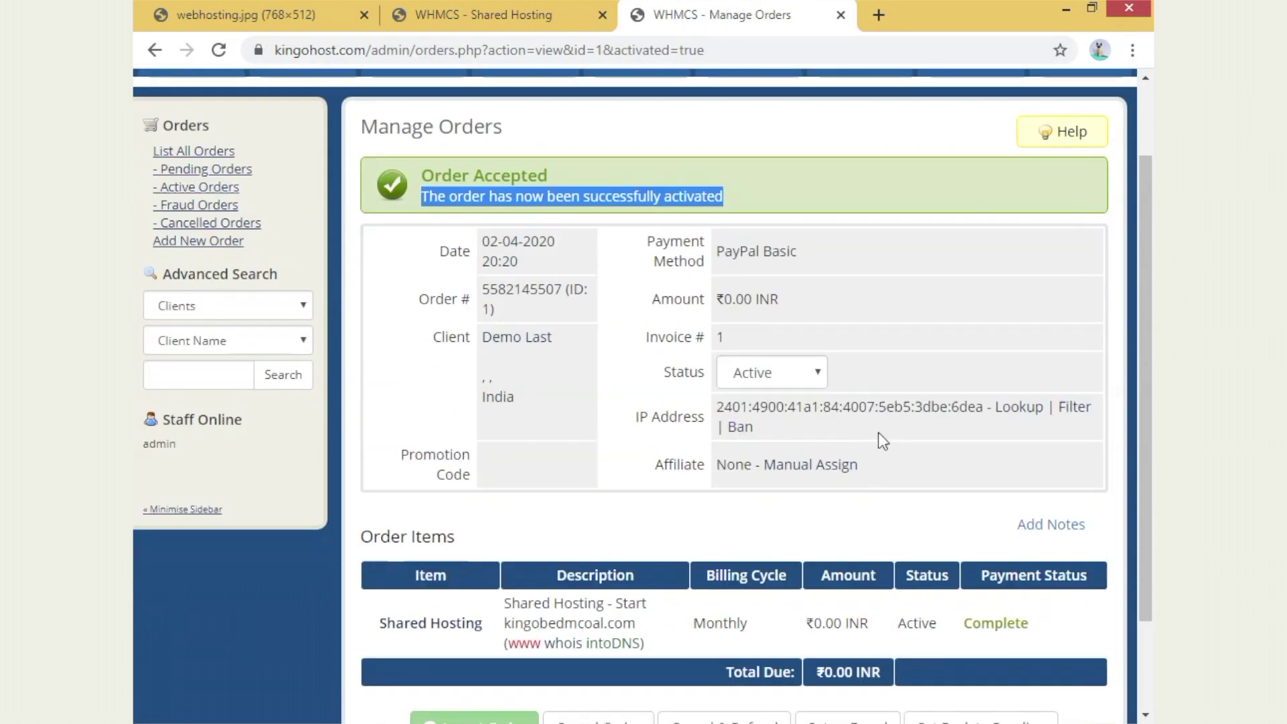
left_click(440, 618)
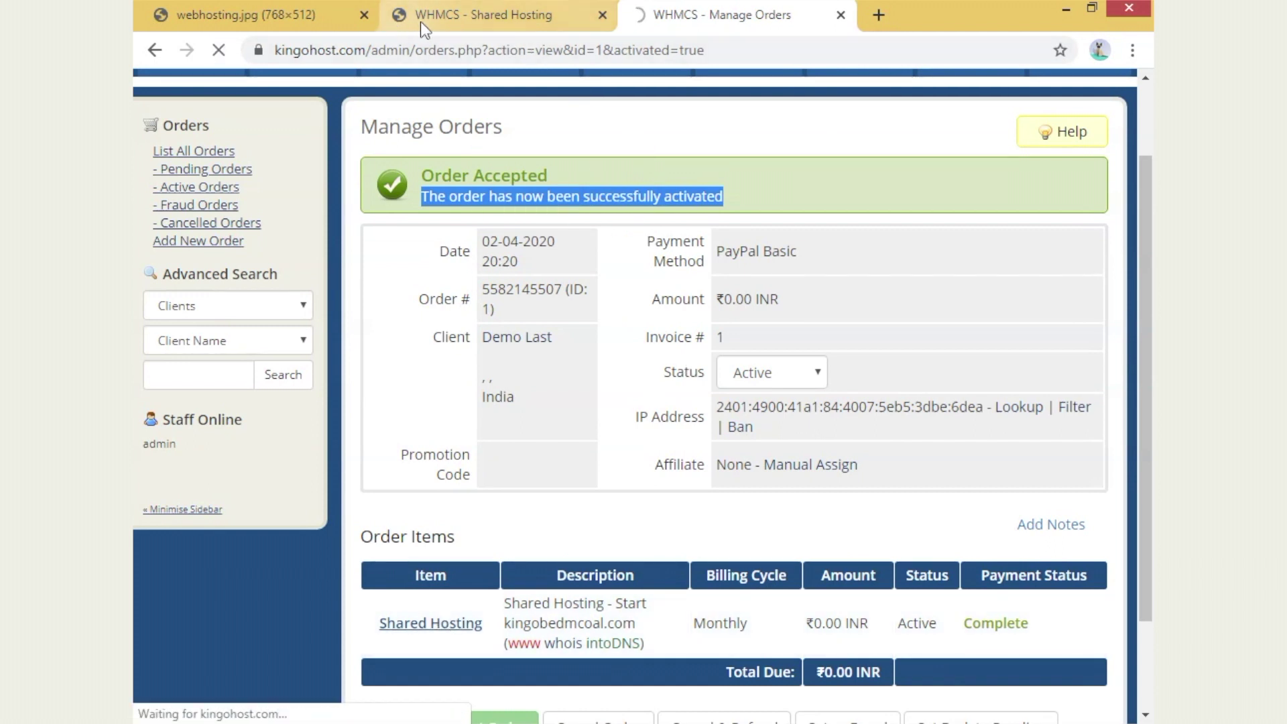
scroll(738, 323, "down", 2)
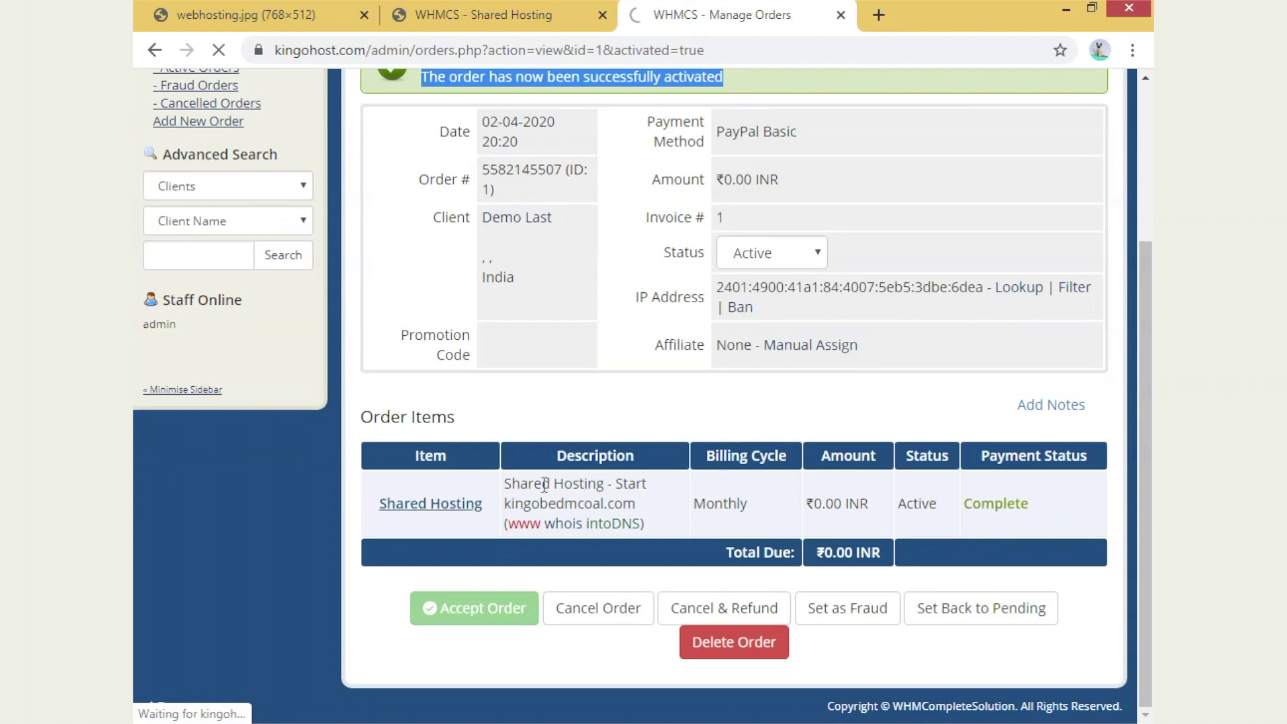
- Return to the Shared Hosting tab and open the full client list
scroll(561, 436, "down", 3)
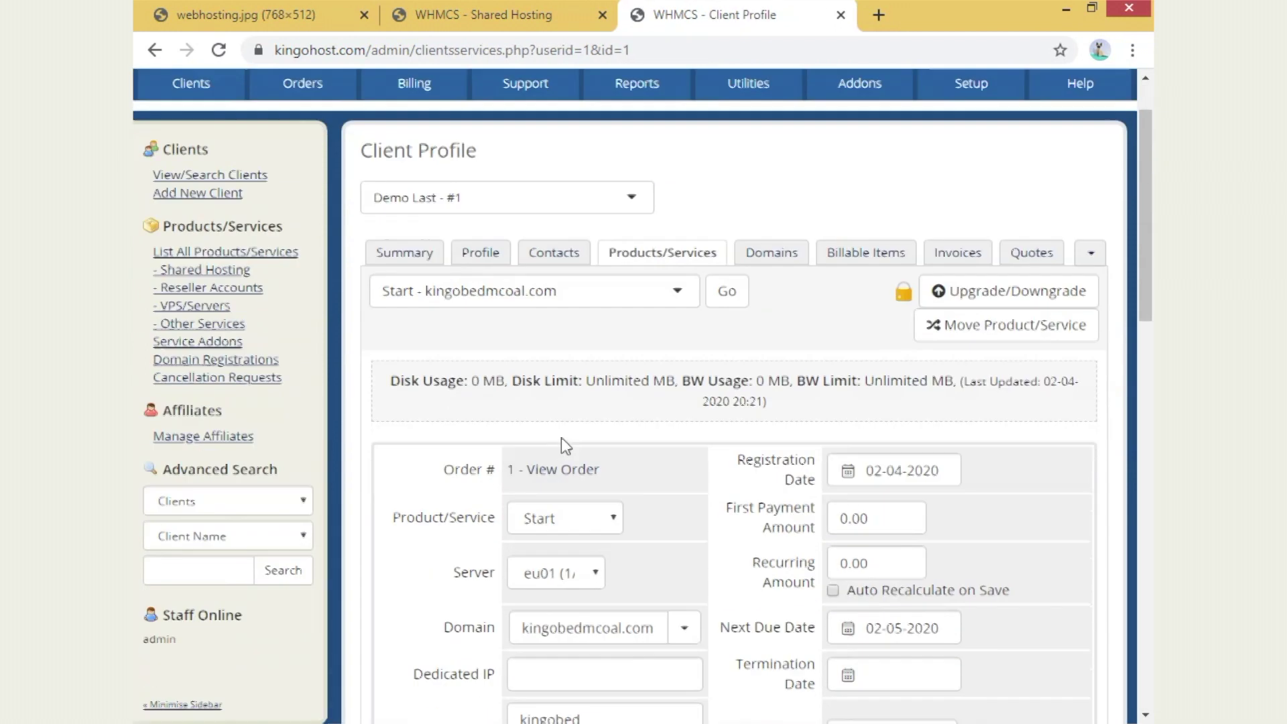
scroll(580, 375, "up", 3)
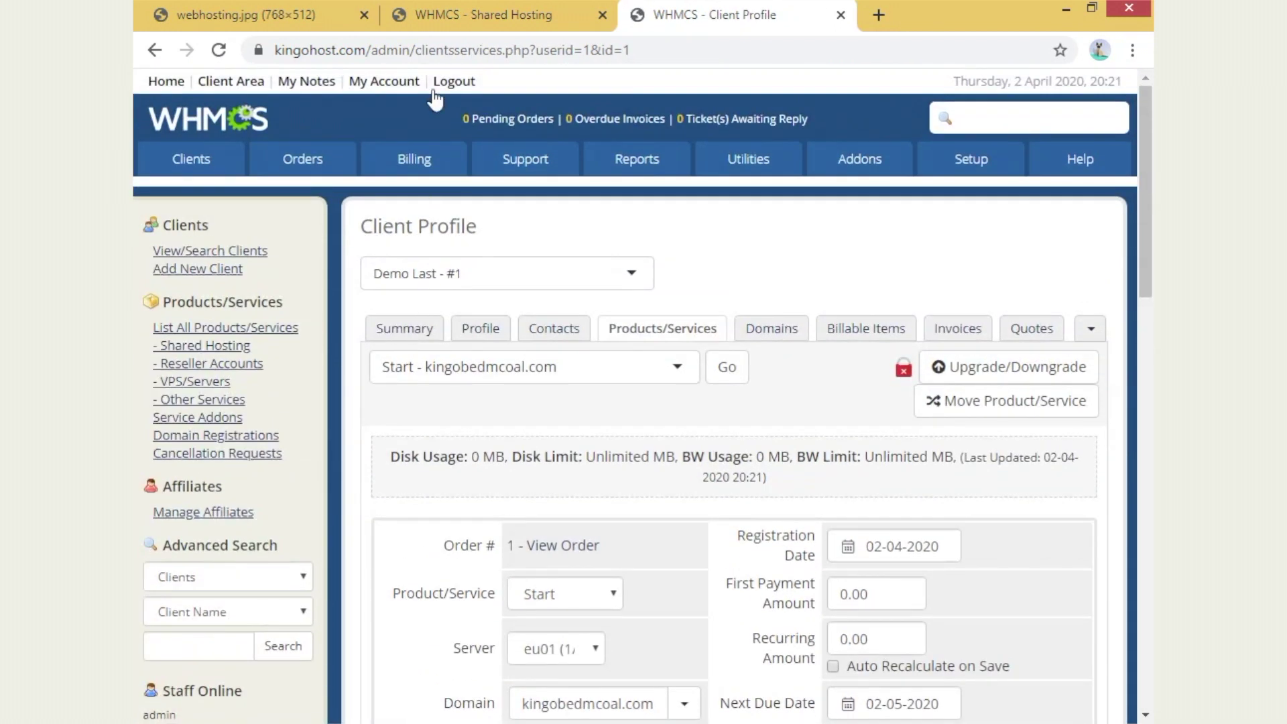
left_click(489, 12)
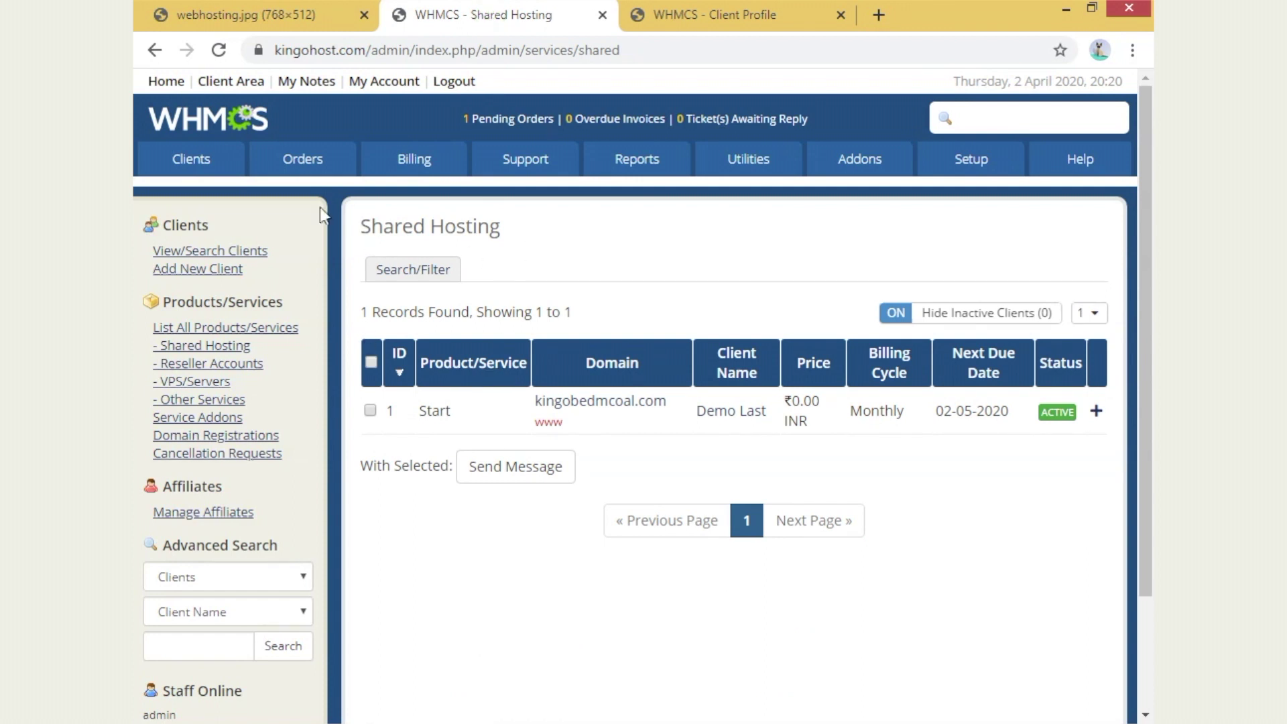
mouse_move(191, 160)
left_click(219, 199)
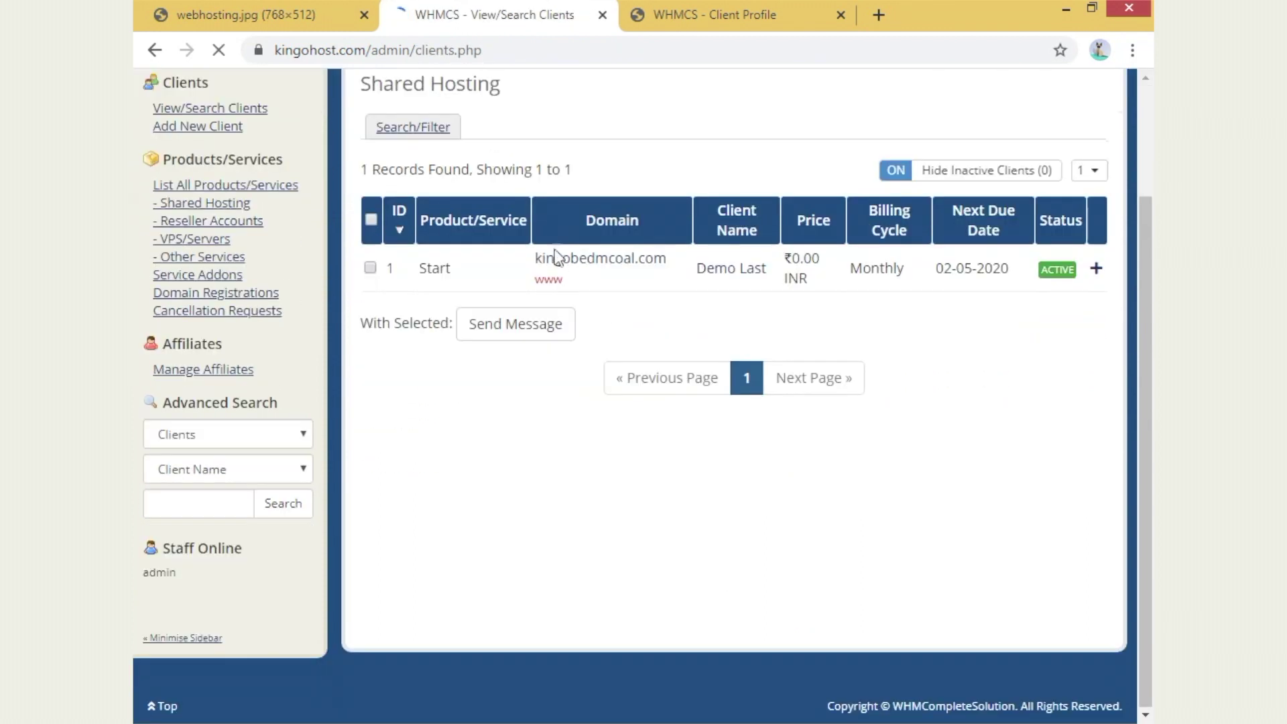
- Open the client's profile in a new tab from the client's first name
mouse_move(525, 161)
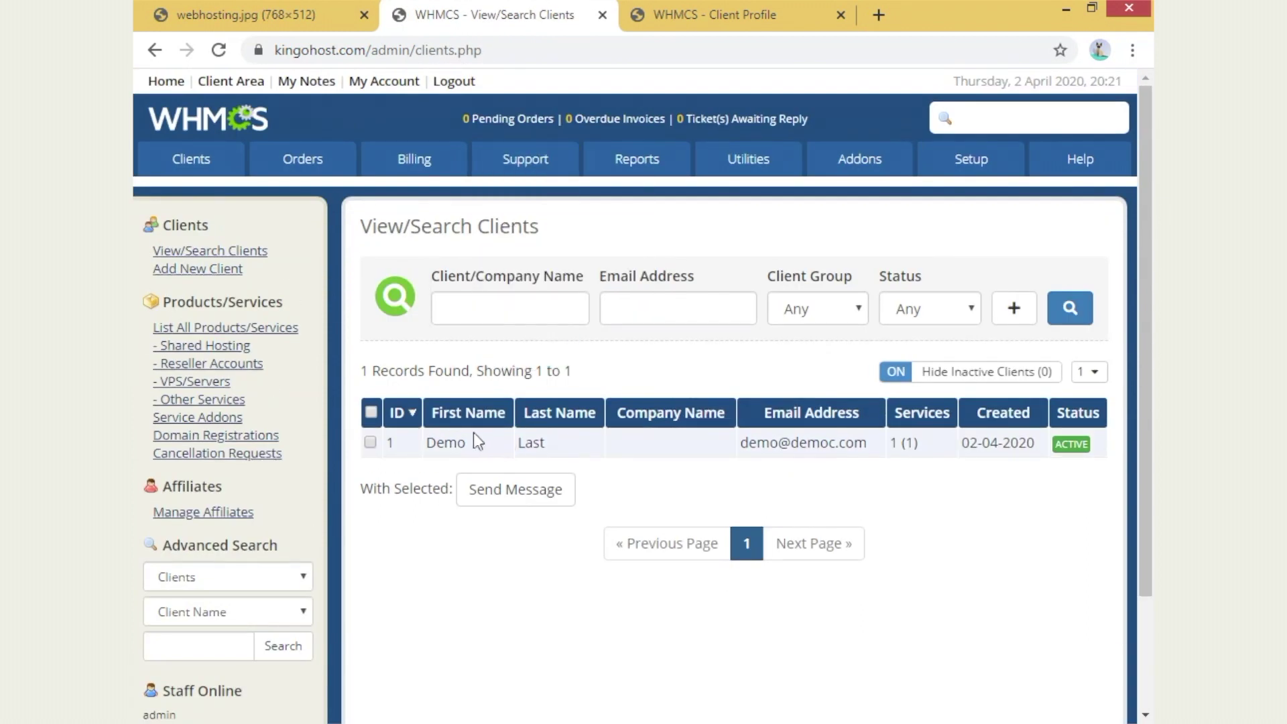
right_click(453, 444)
left_click(530, 454)
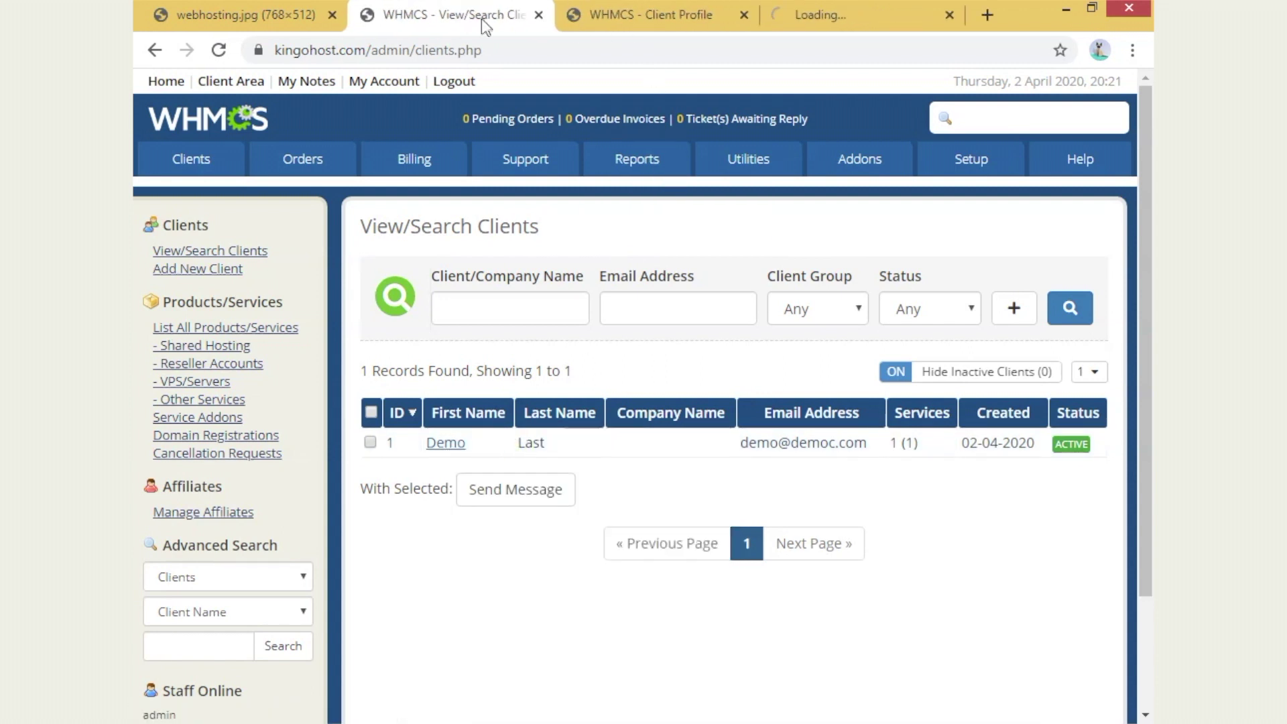
mouse_move(201, 164)
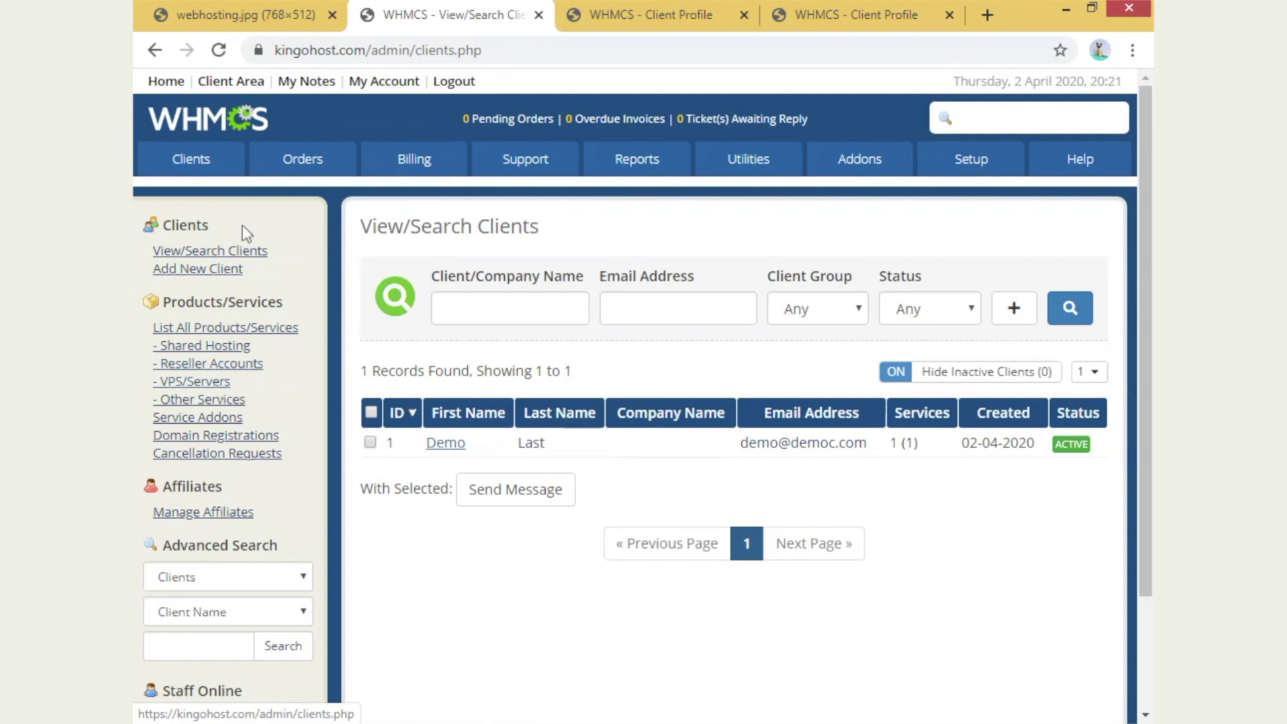
mouse_move(302, 165)
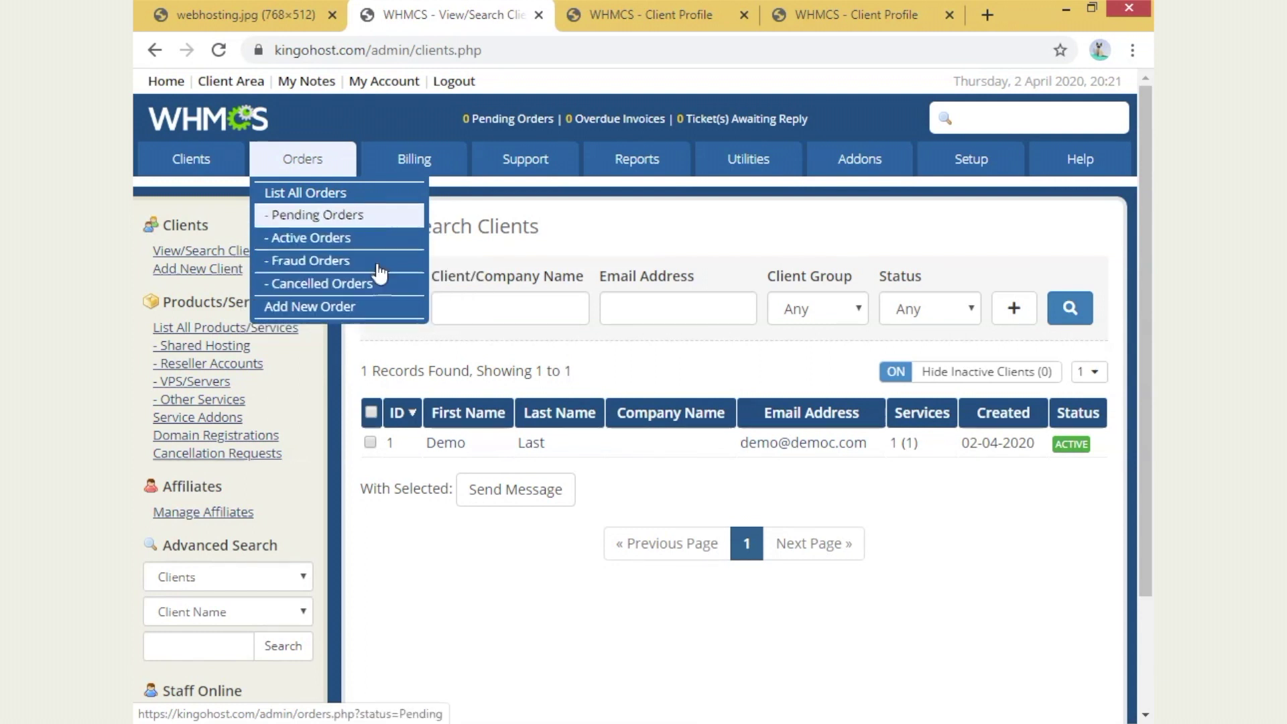
- List all orders and check the single order shows payment Complete, status Active, ₹0.00 INR
left_click(376, 196)
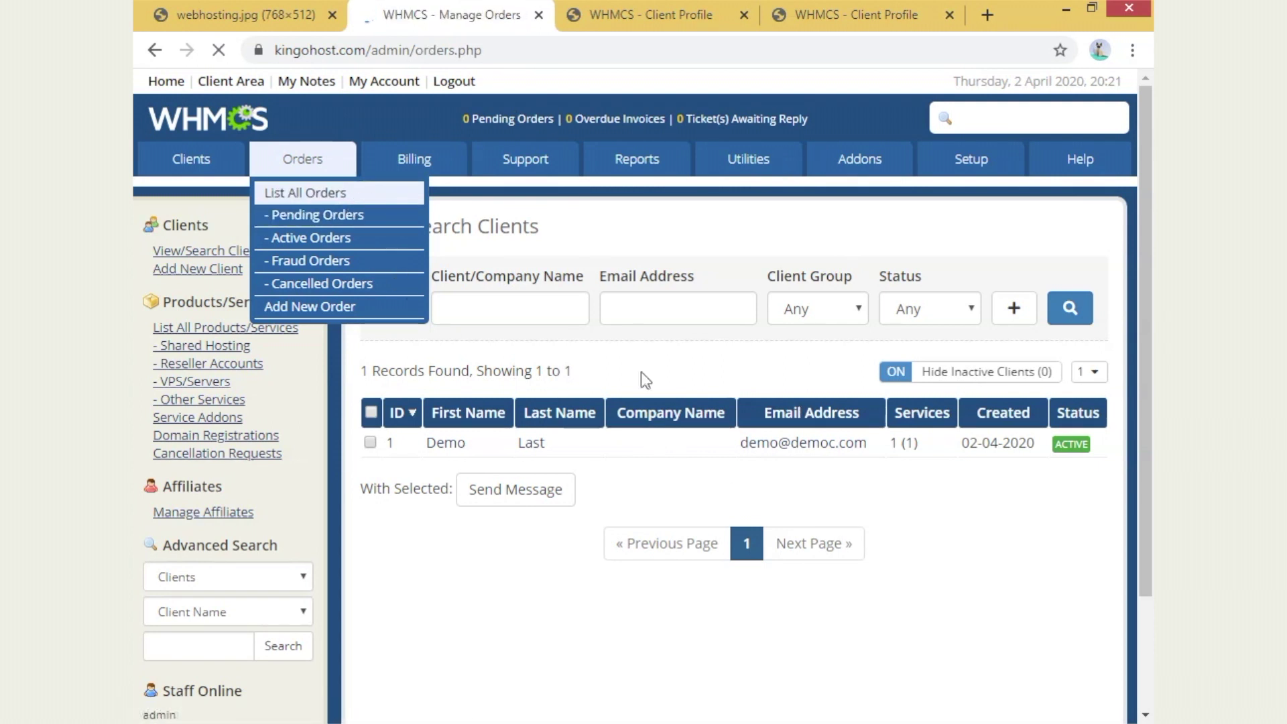
double_click(465, 385)
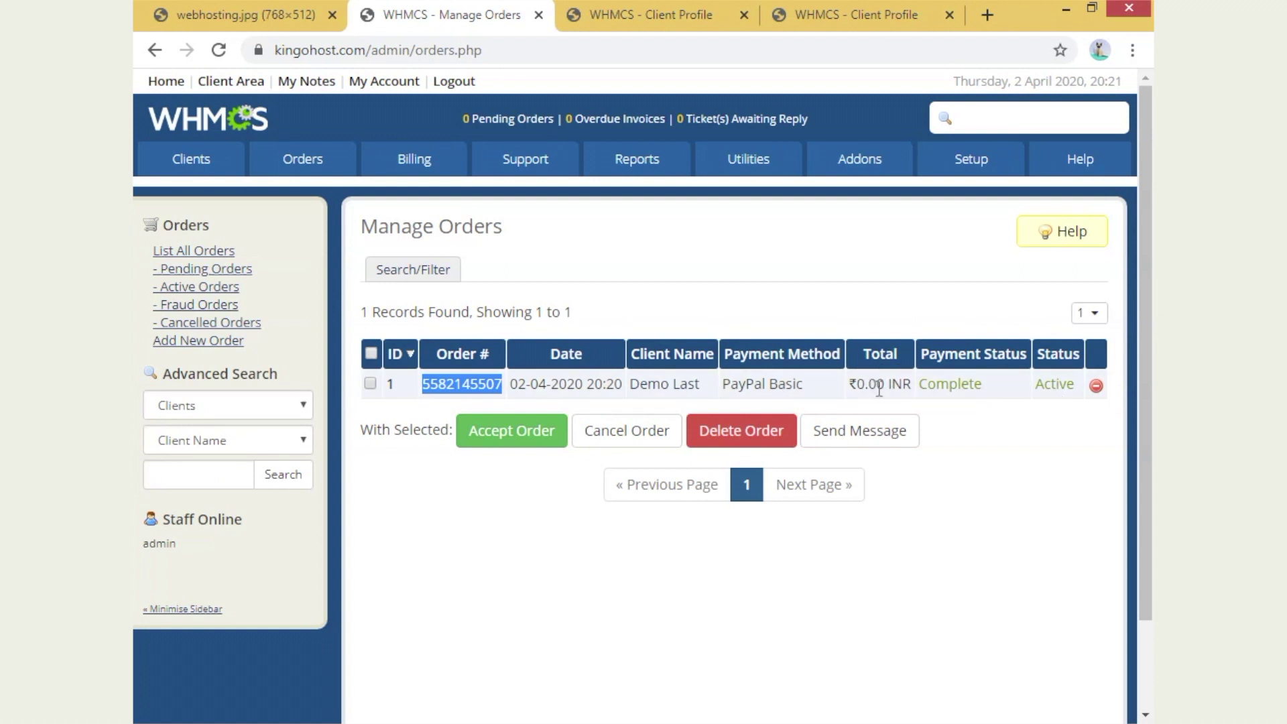
left_click(1016, 647)
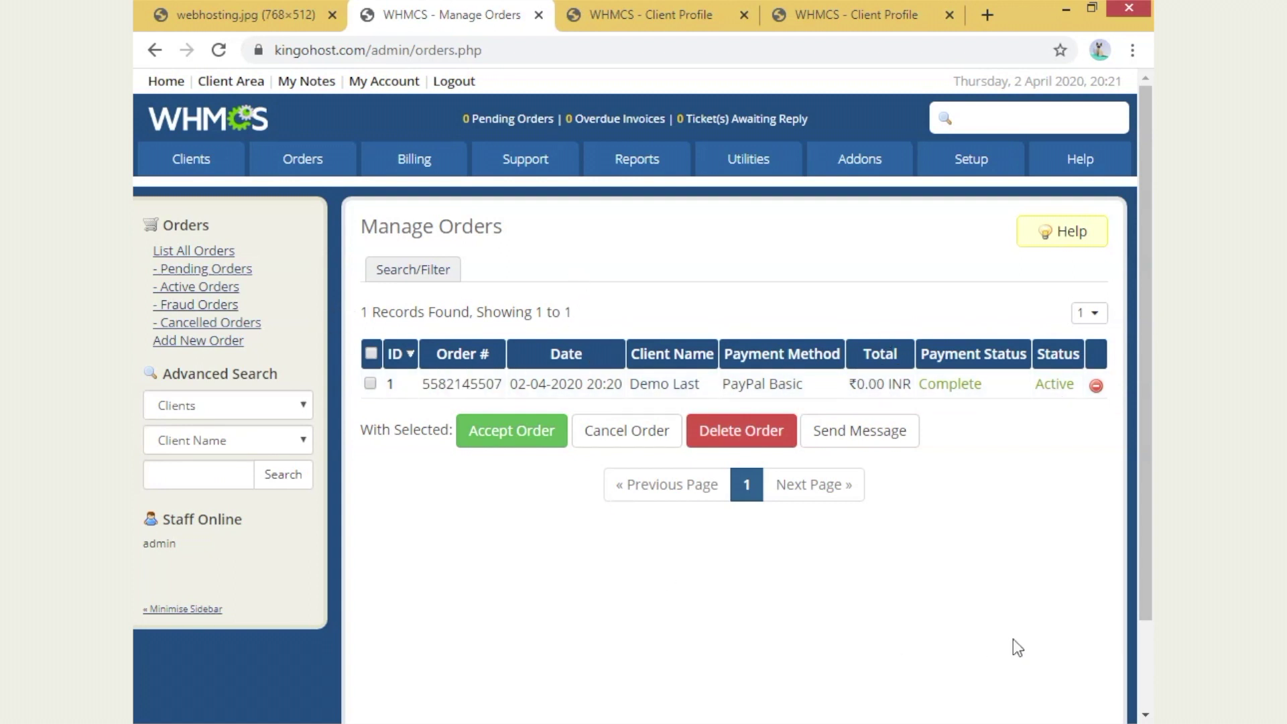
mouse_move(395, 164)
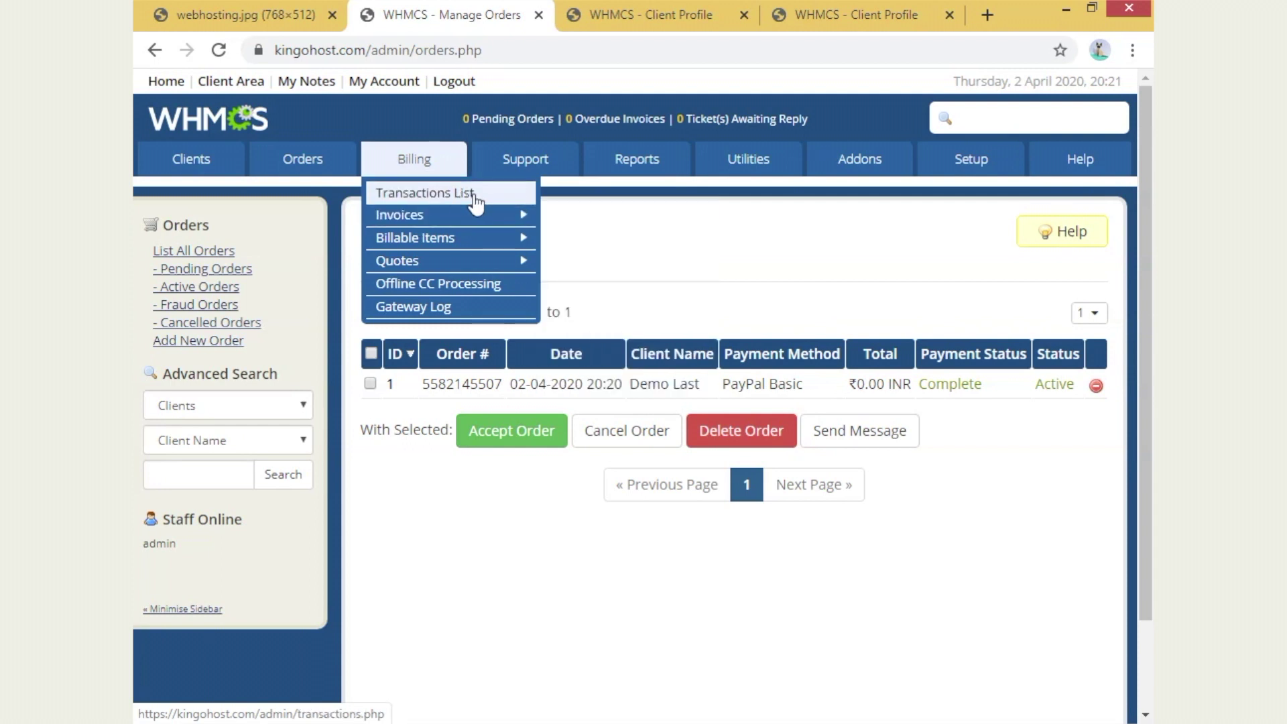
mouse_move(475, 215)
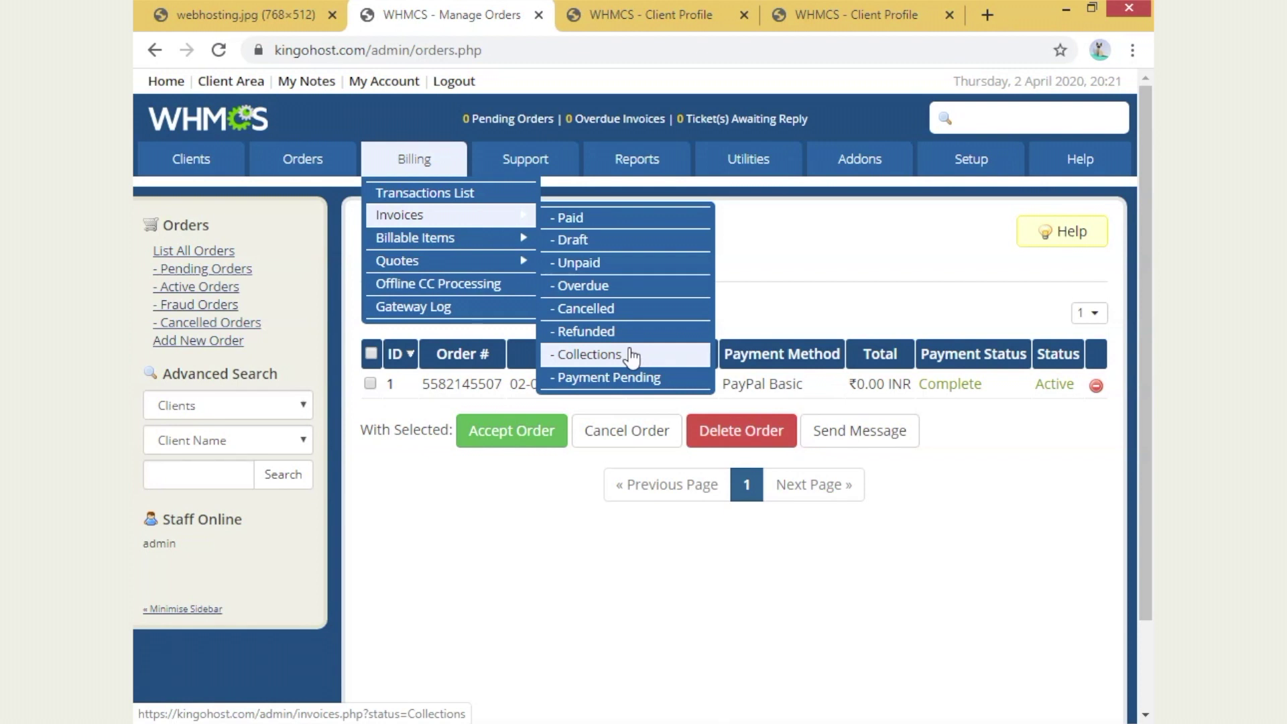
mouse_move(508, 259)
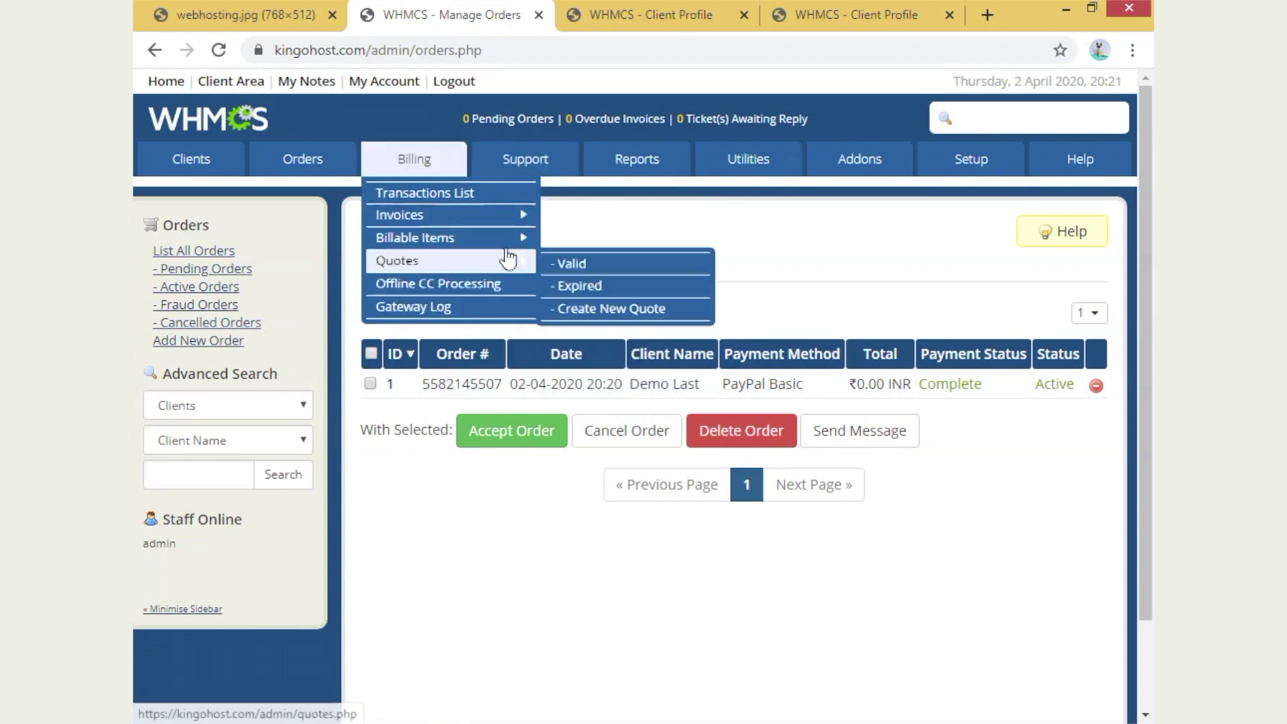
mouse_move(506, 219)
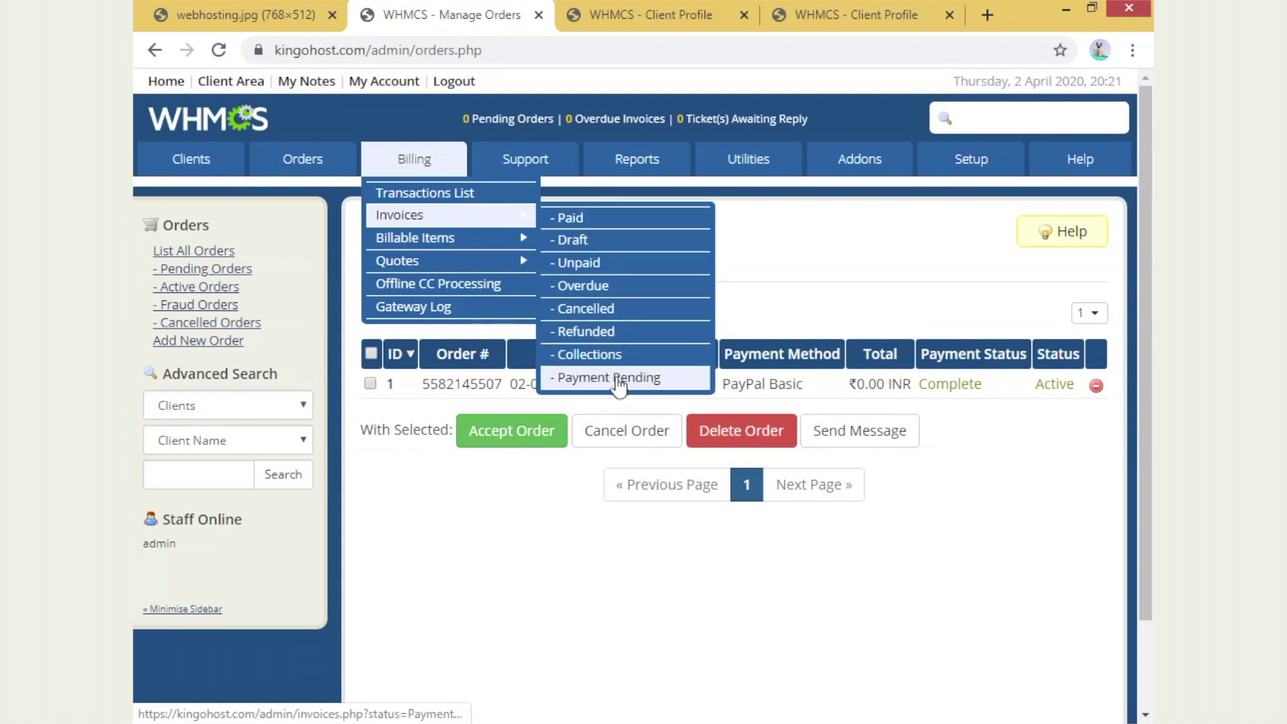
mouse_move(468, 243)
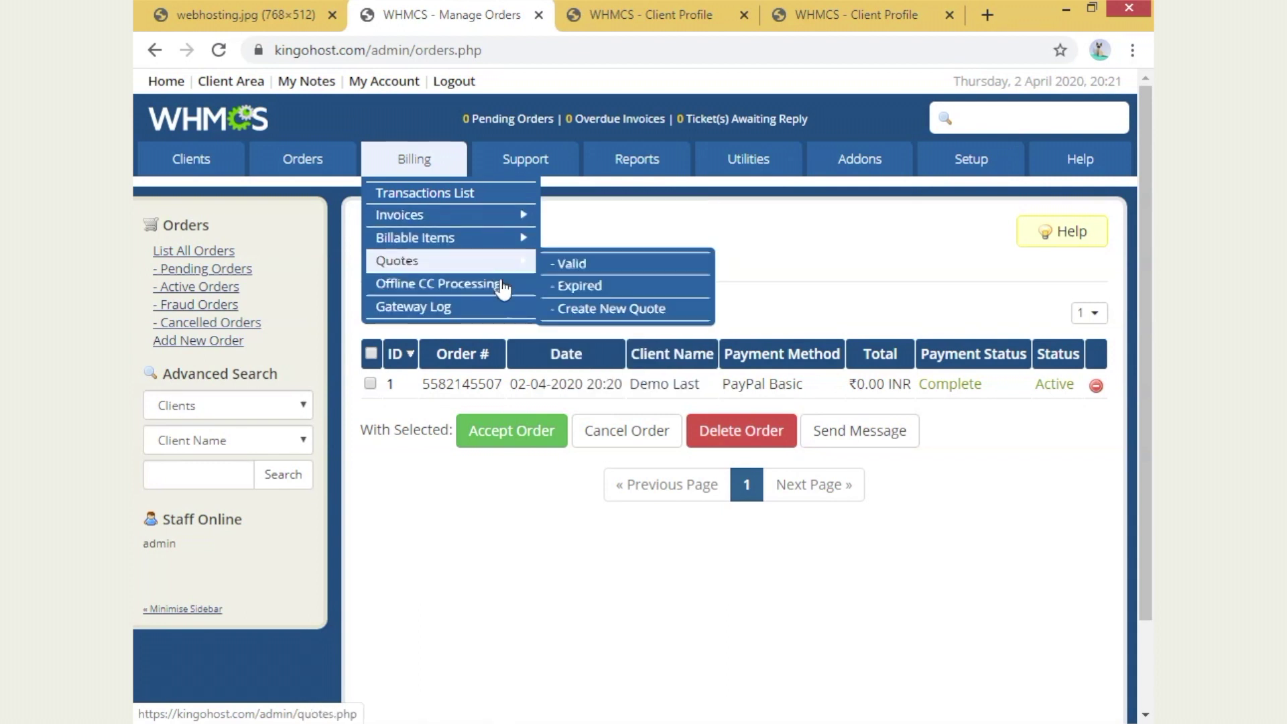
mouse_move(514, 166)
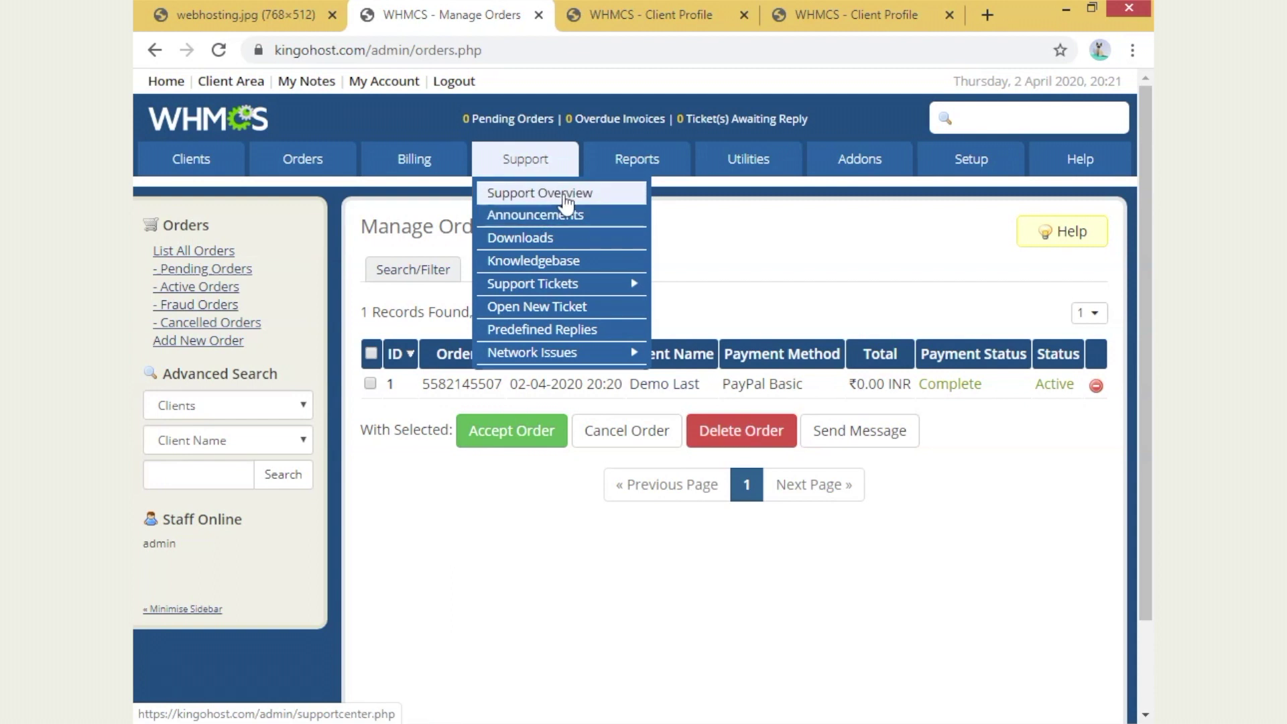
- Review the support overview's zero tickets and replies today, then list all active tickets
left_click(562, 194)
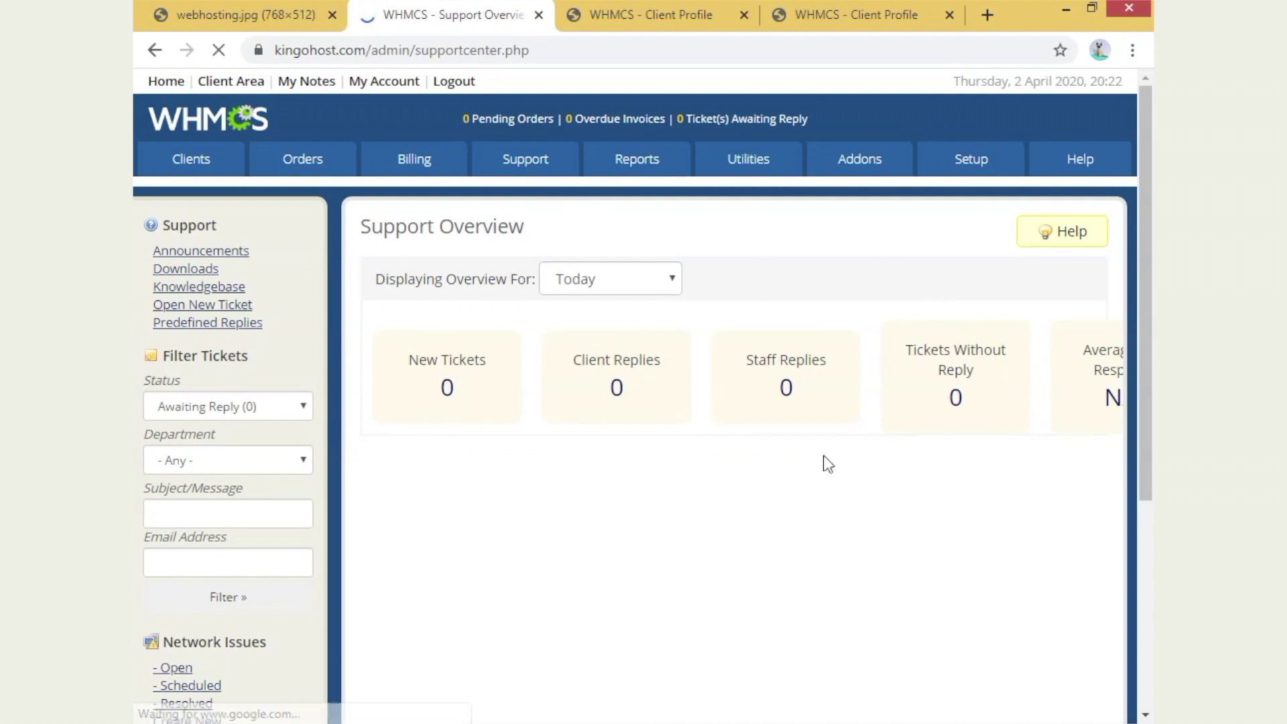
mouse_move(563, 167)
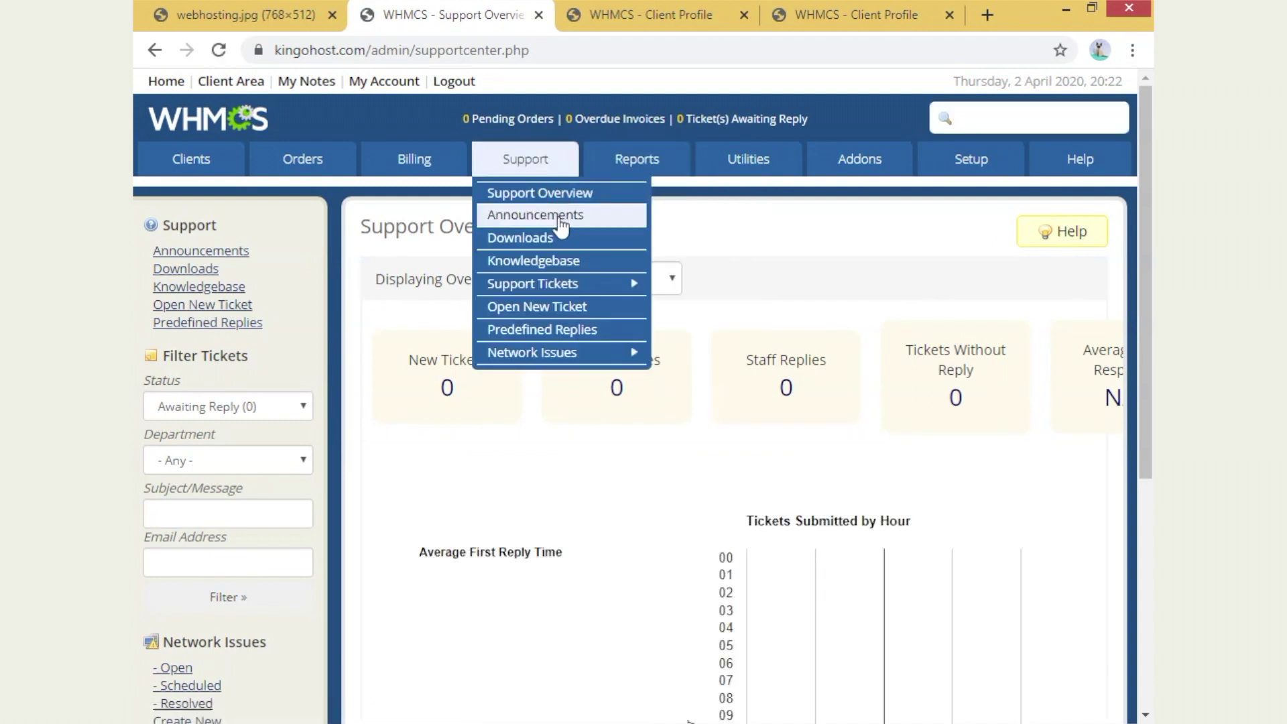
mouse_move(583, 285)
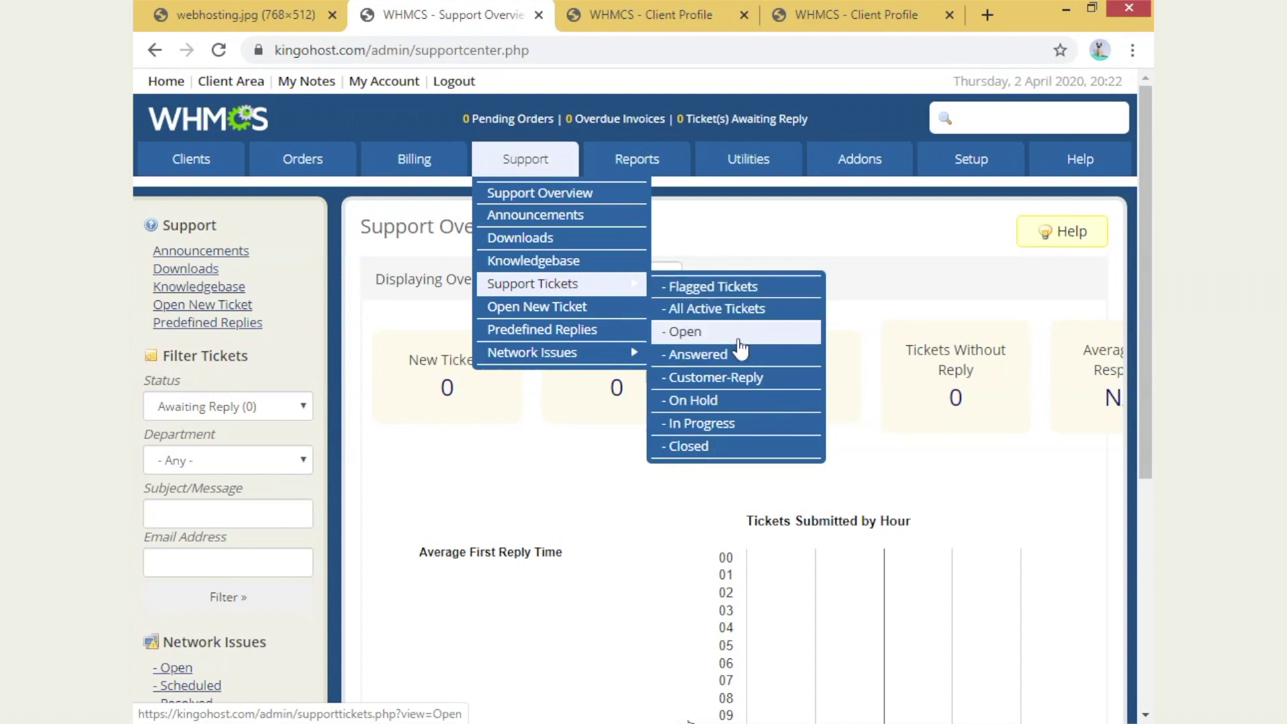
left_click(741, 309)
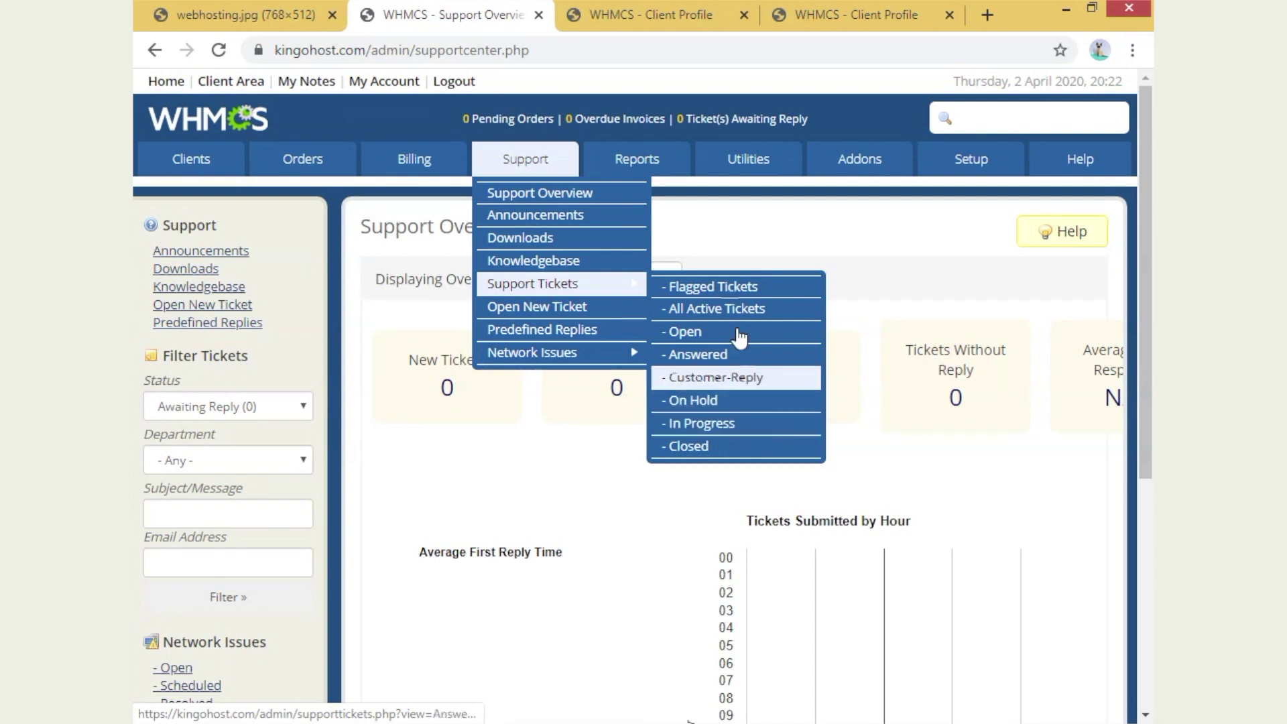
left_click(645, 11)
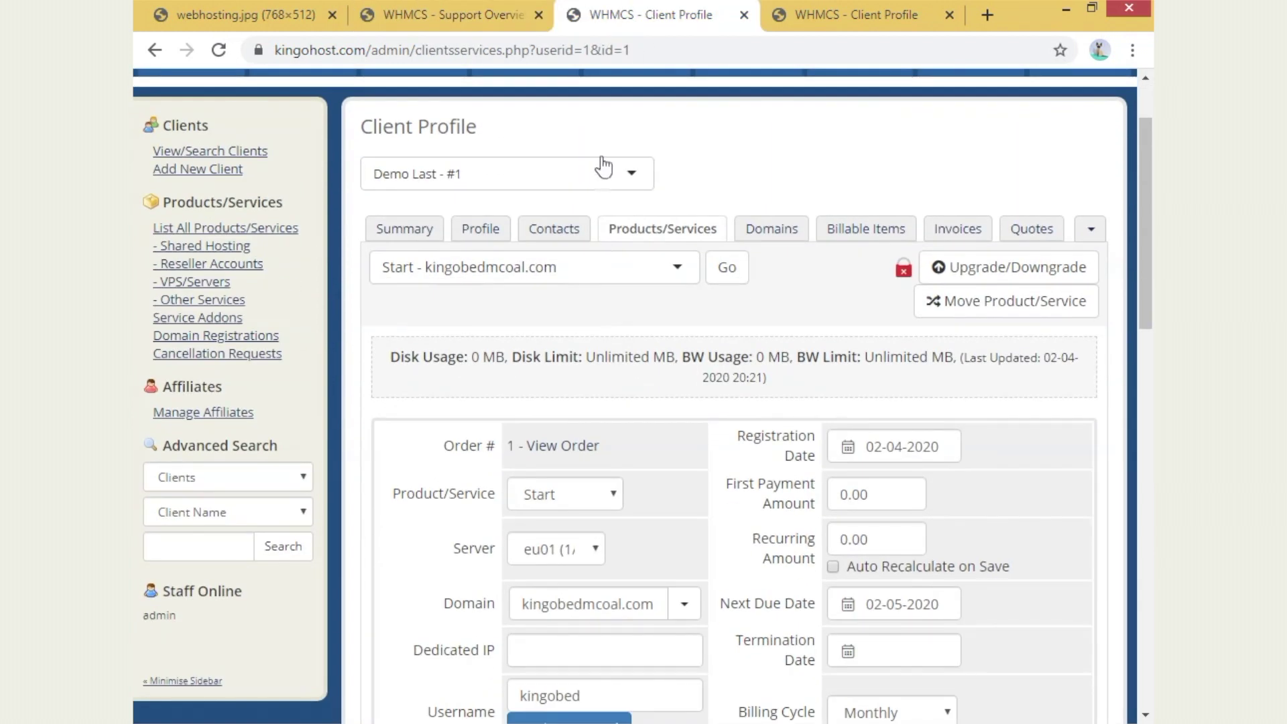
- From the client Summary, log in to the client area as the demo client
left_click(850, 15)
scroll(491, 419, "down", 3)
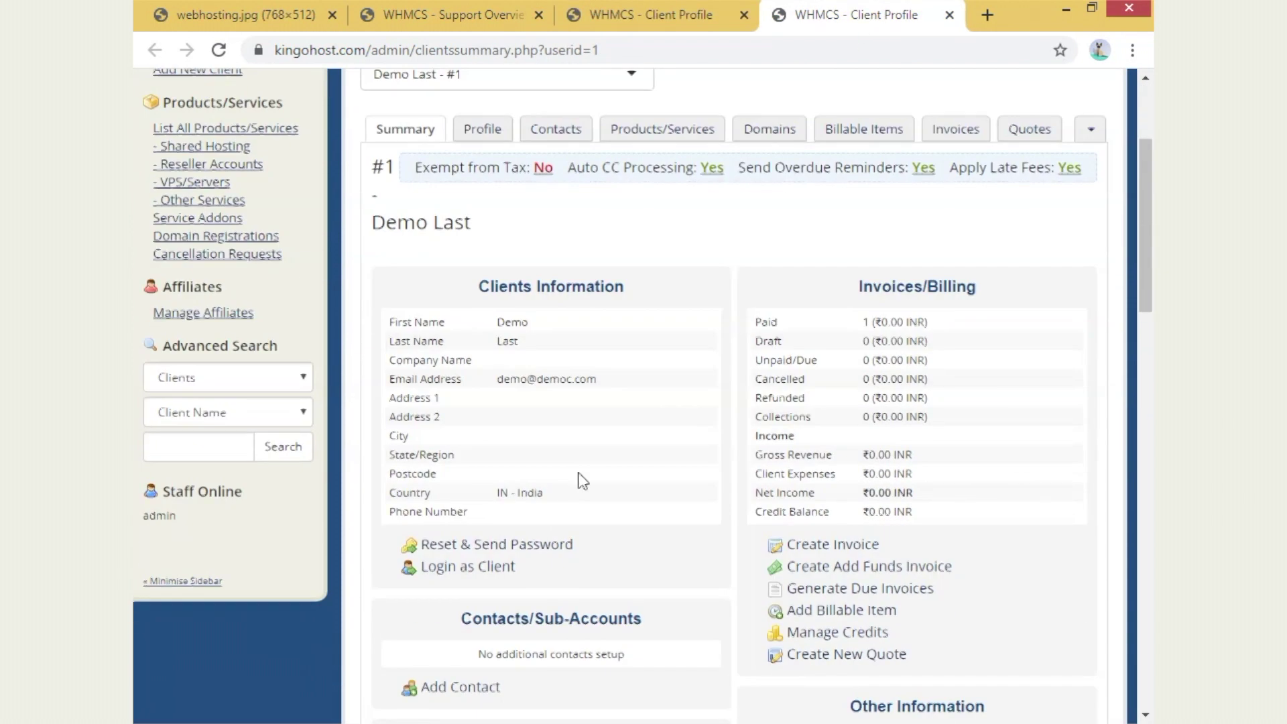
left_click_drag(477, 555, 481, 577)
left_click(500, 567)
left_click(612, 567)
scroll(630, 485, "down", 2)
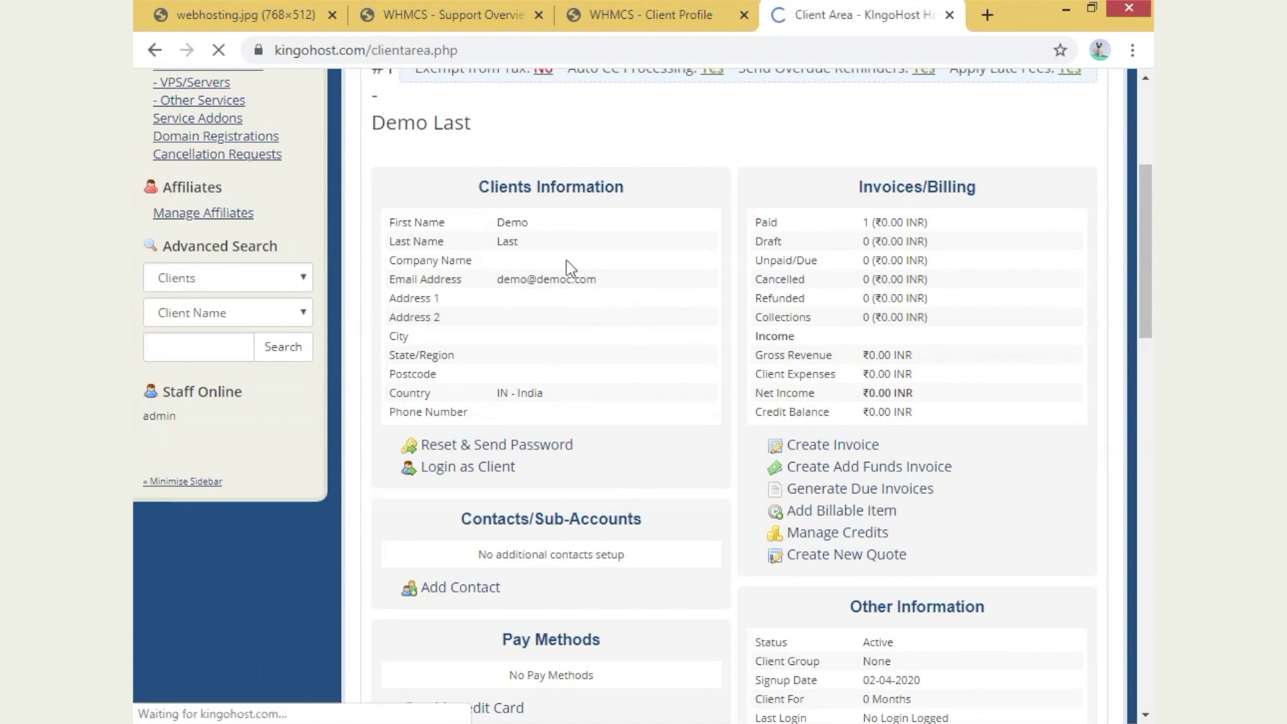
scroll(459, 345, "down", 2)
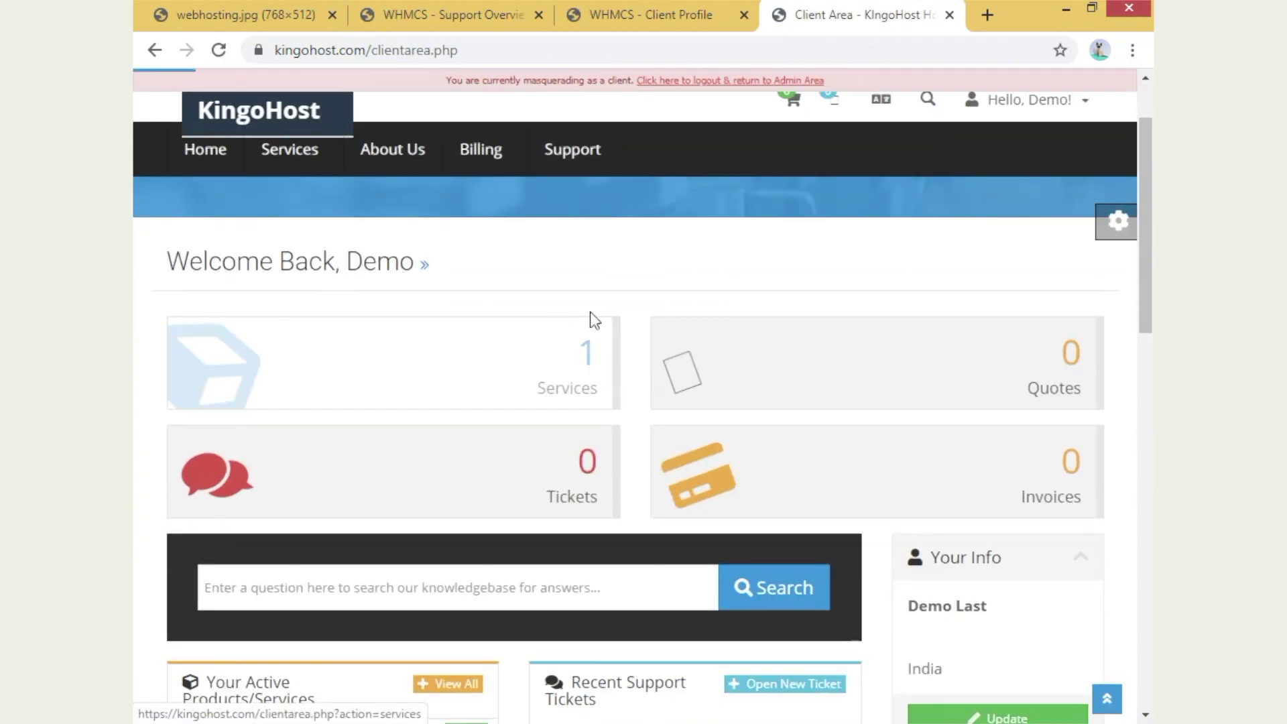
- Open the client's services and view the Start service details for kingobedmcoal.com
left_click(570, 377)
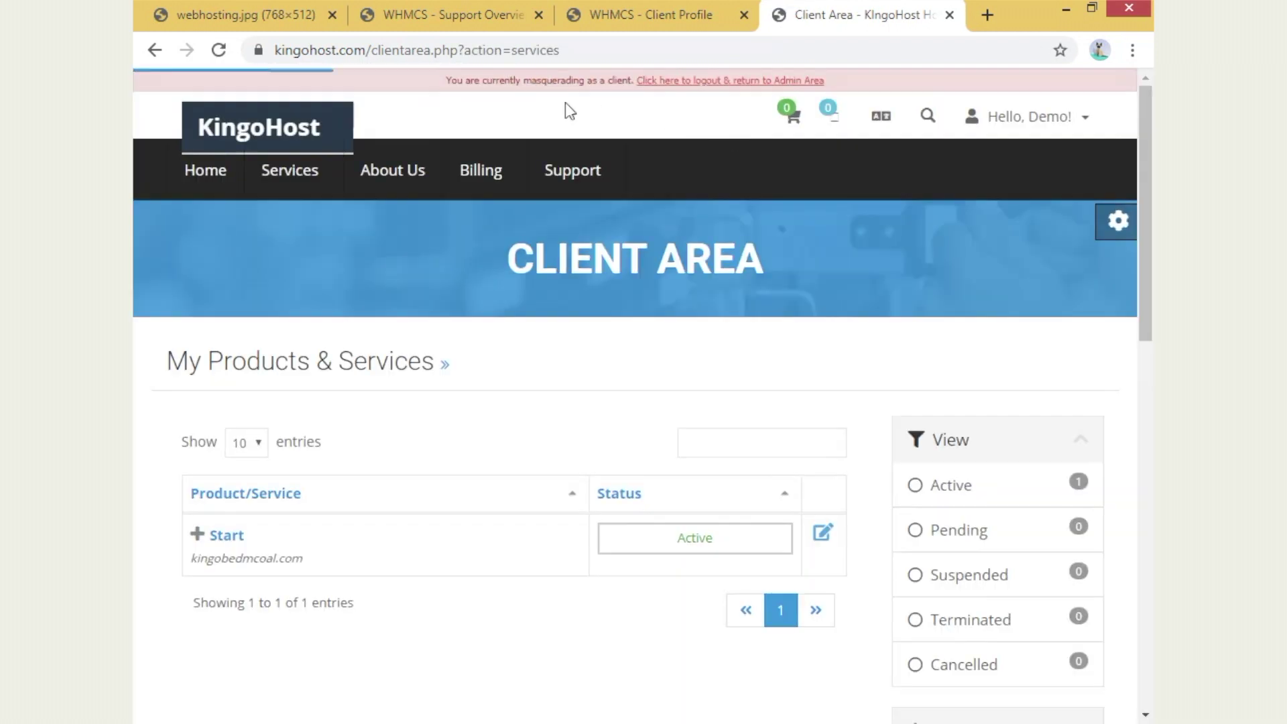
scroll(706, 367, "down", 3)
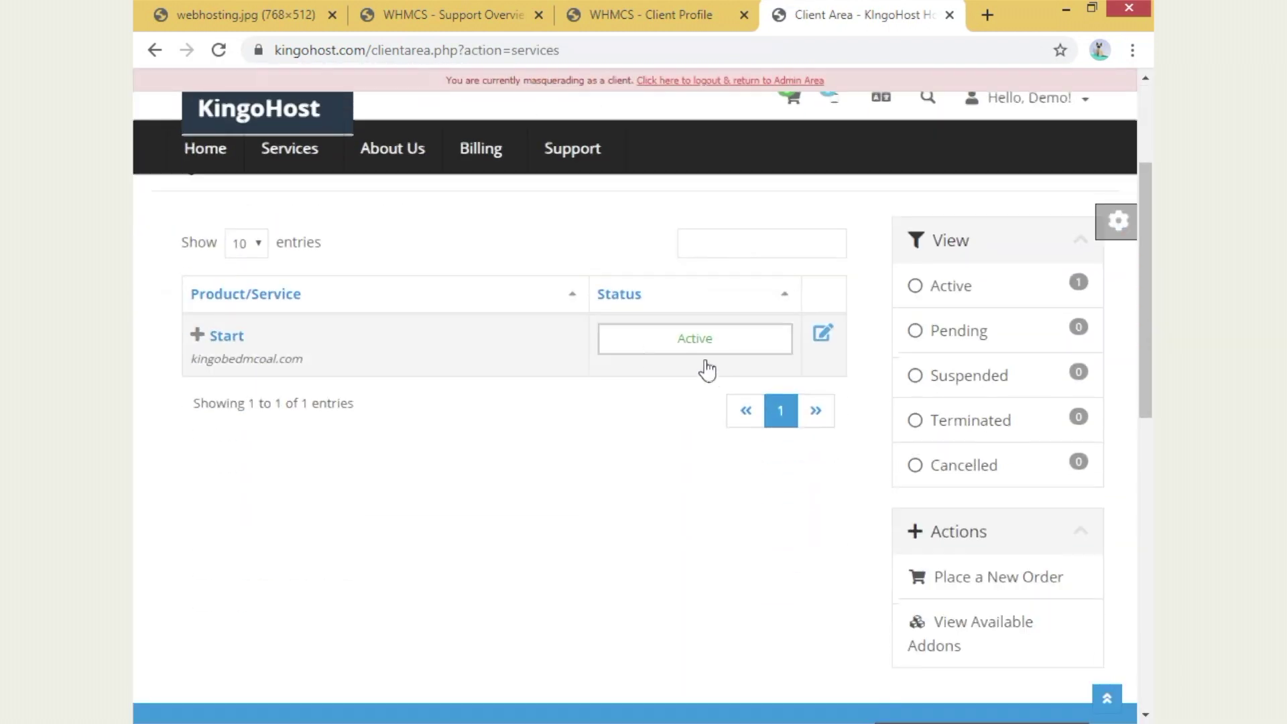
left_click(670, 349)
scroll(1097, 465, "down", 2)
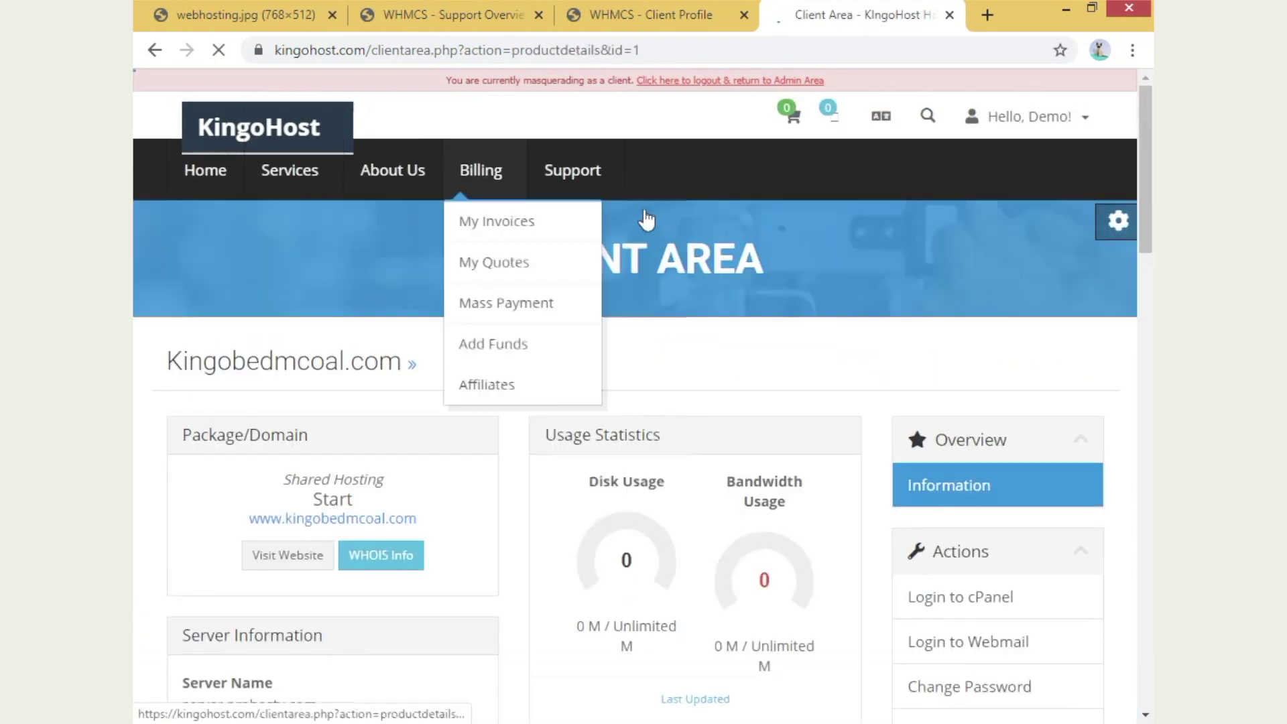
scroll(933, 341, "down", 3)
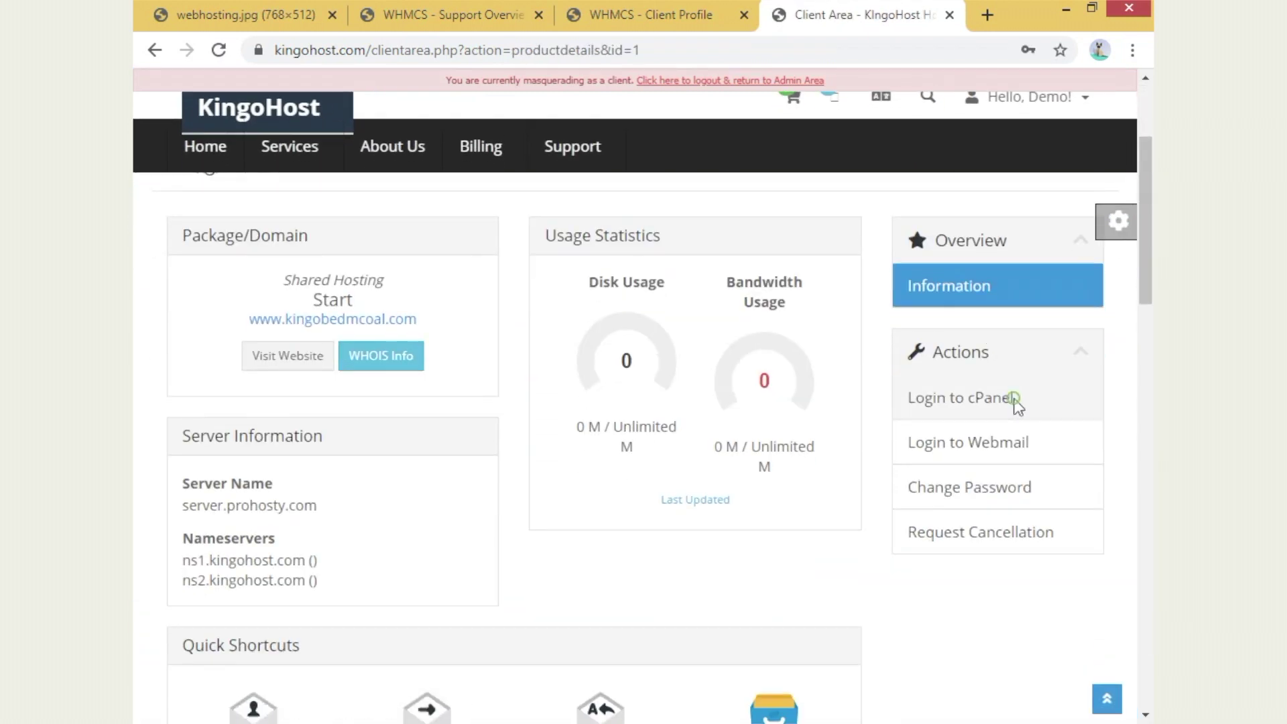
- Launch the service's cPanel in a new tab and switch to its home page
left_click(1014, 405)
left_click_drag(446, 49, 810, 49)
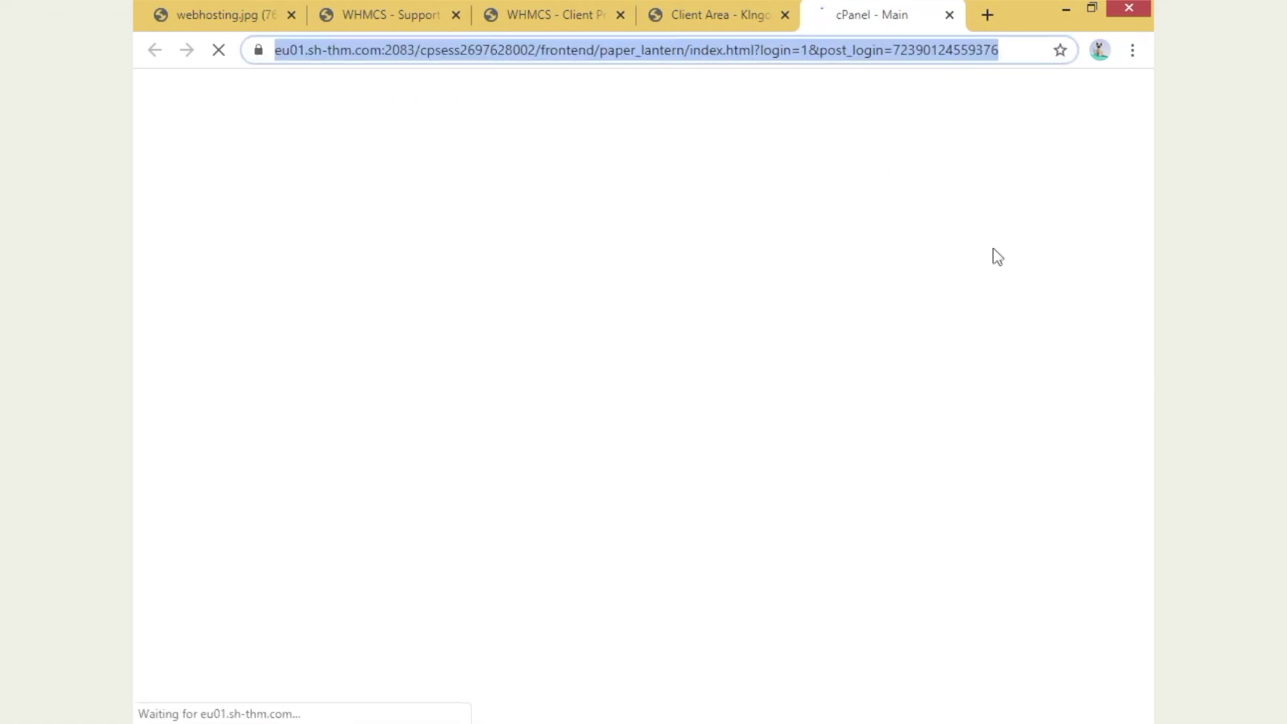
left_click(718, 15)
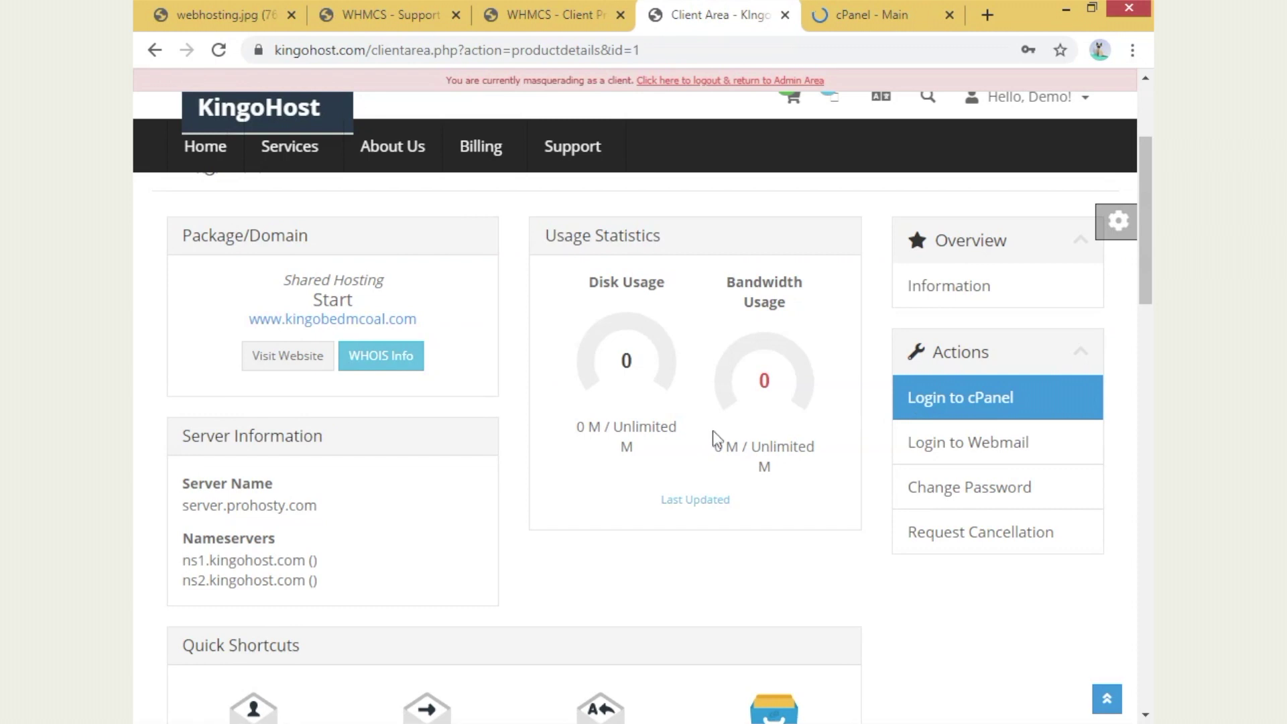
triple_click(228, 318)
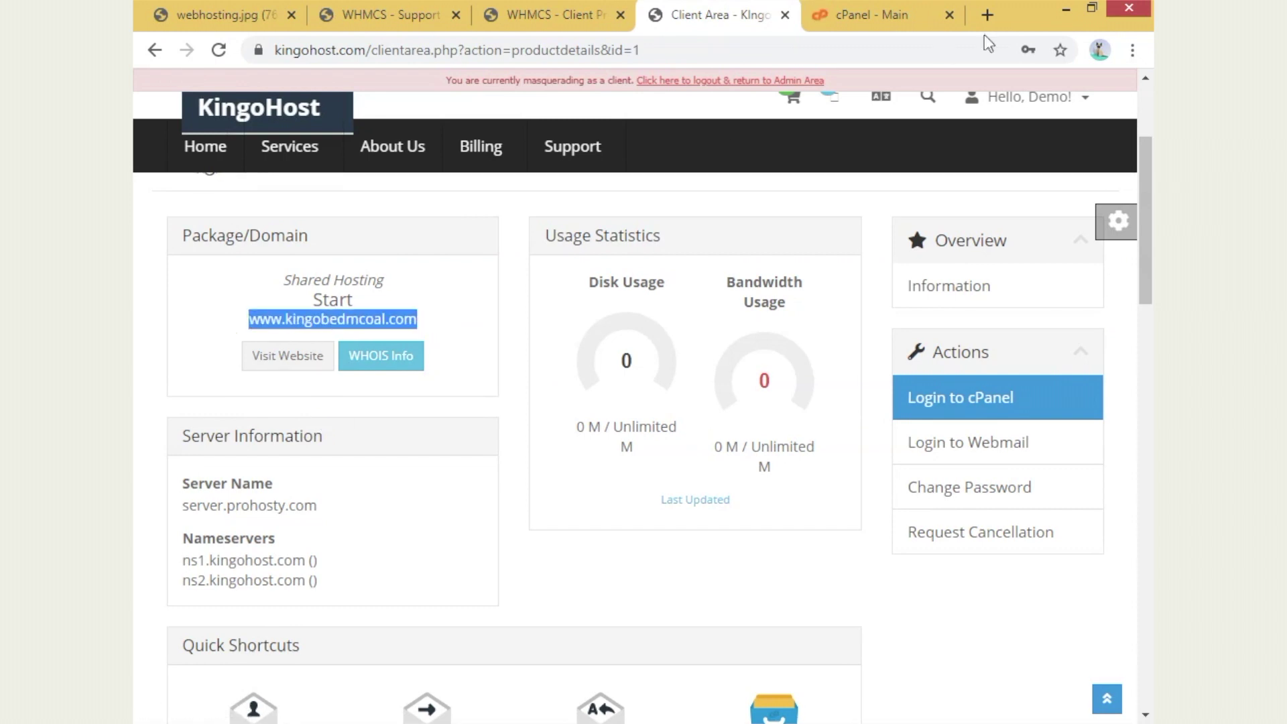
left_click(860, 15)
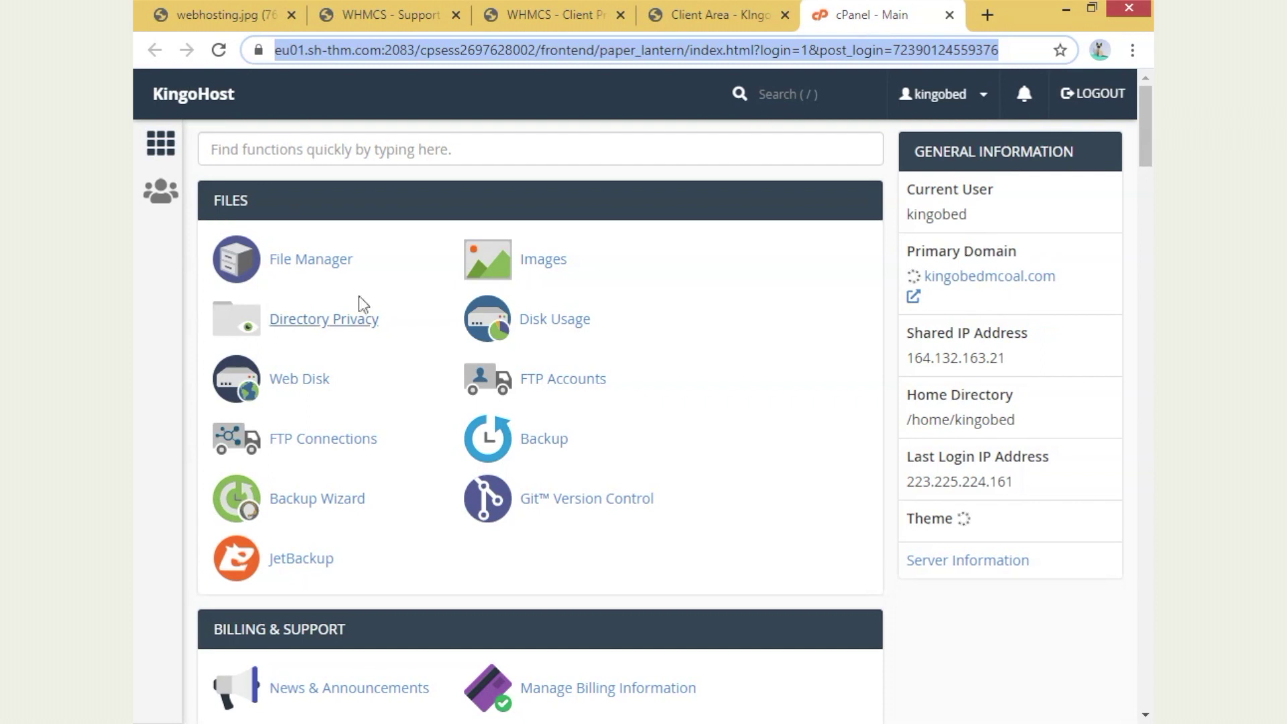
- Scroll through the cPanel home sections, then close the cPanel tab to return to the Start service page
scroll(336, 529, "down", 6)
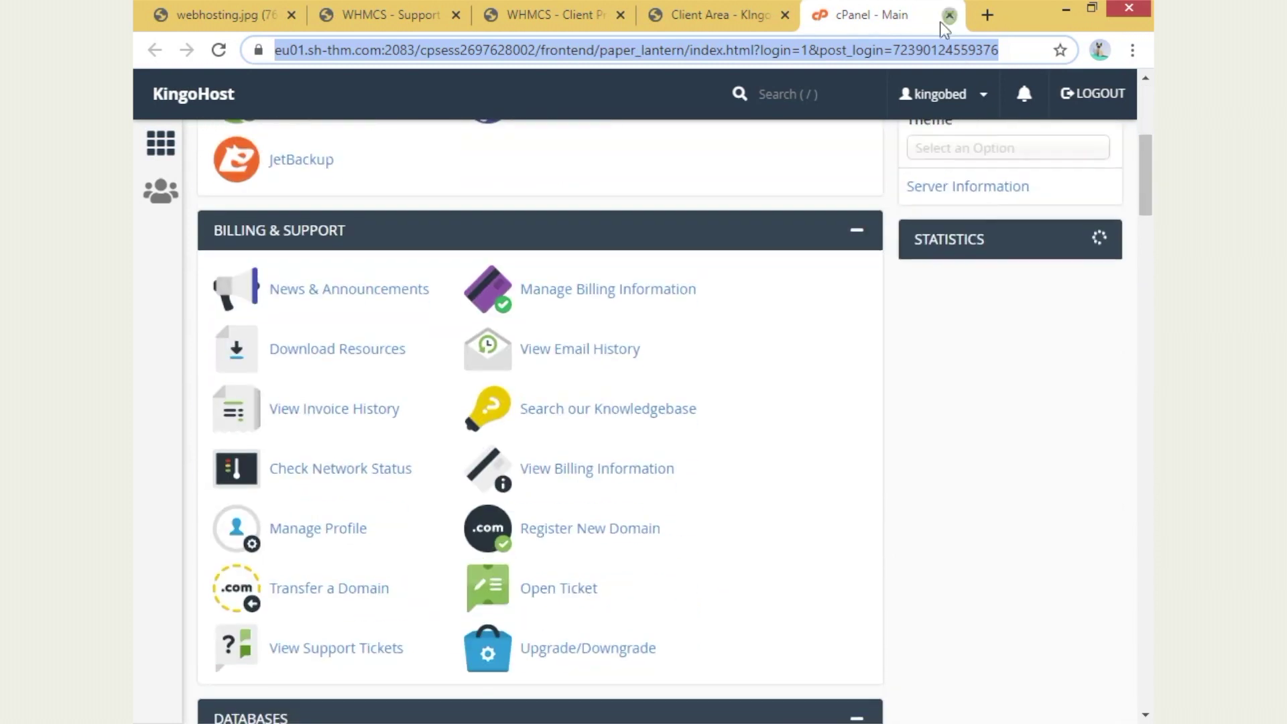
left_click(949, 14)
mouse_move(648, 148)
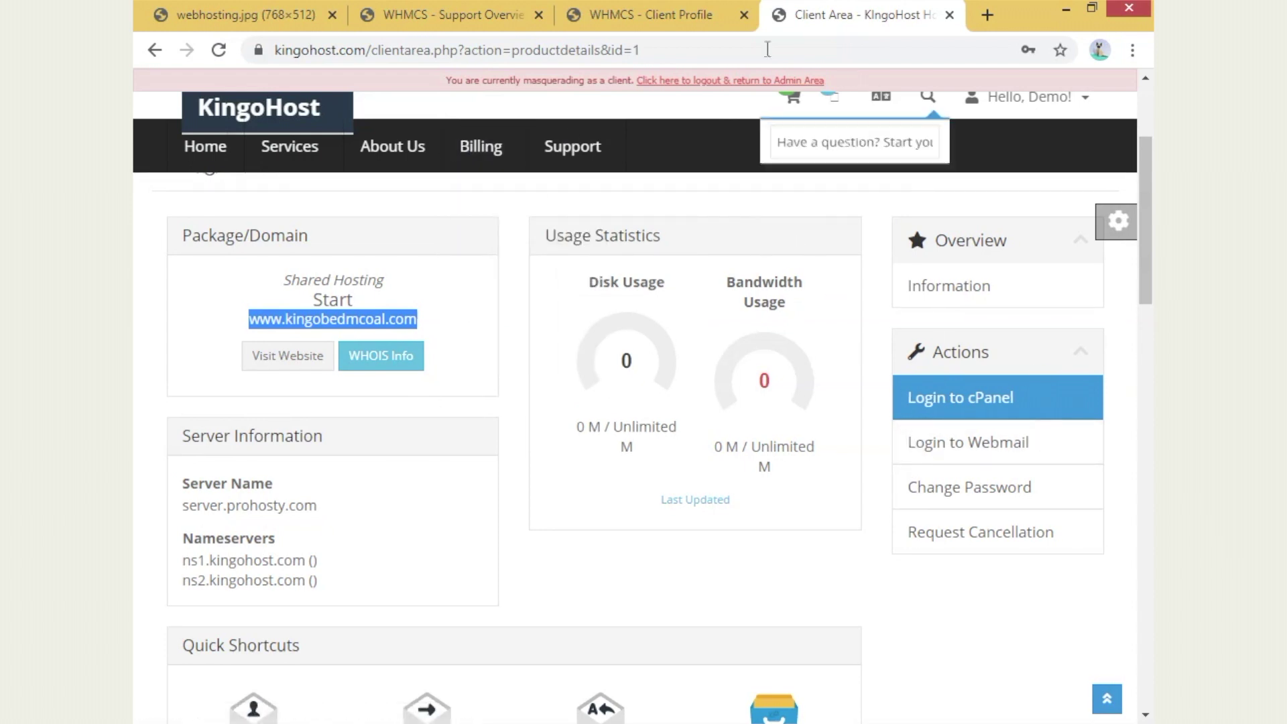
- Return to the admin client profile, closing the client-area and support overview tabs
left_click(709, 19)
left_click(947, 15)
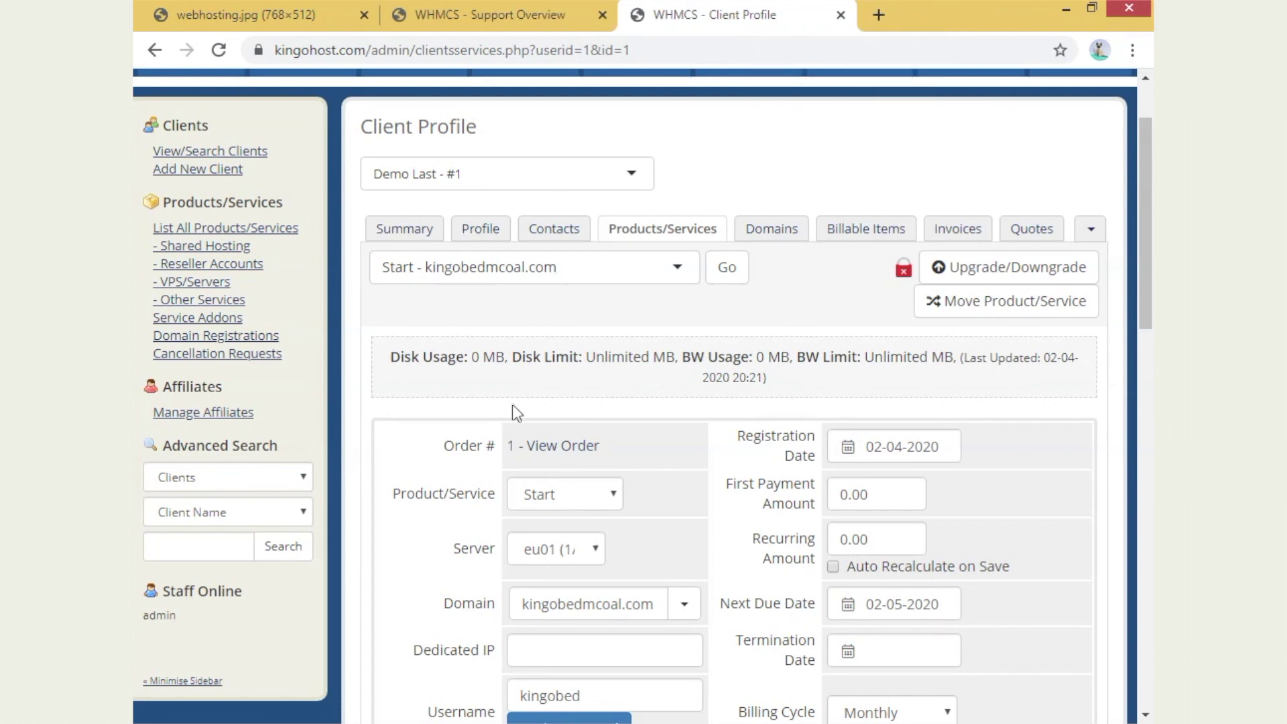
left_click(404, 230)
left_click(602, 14)
- Review the demo client's profile details, including the e-mail address field
left_click(493, 331)
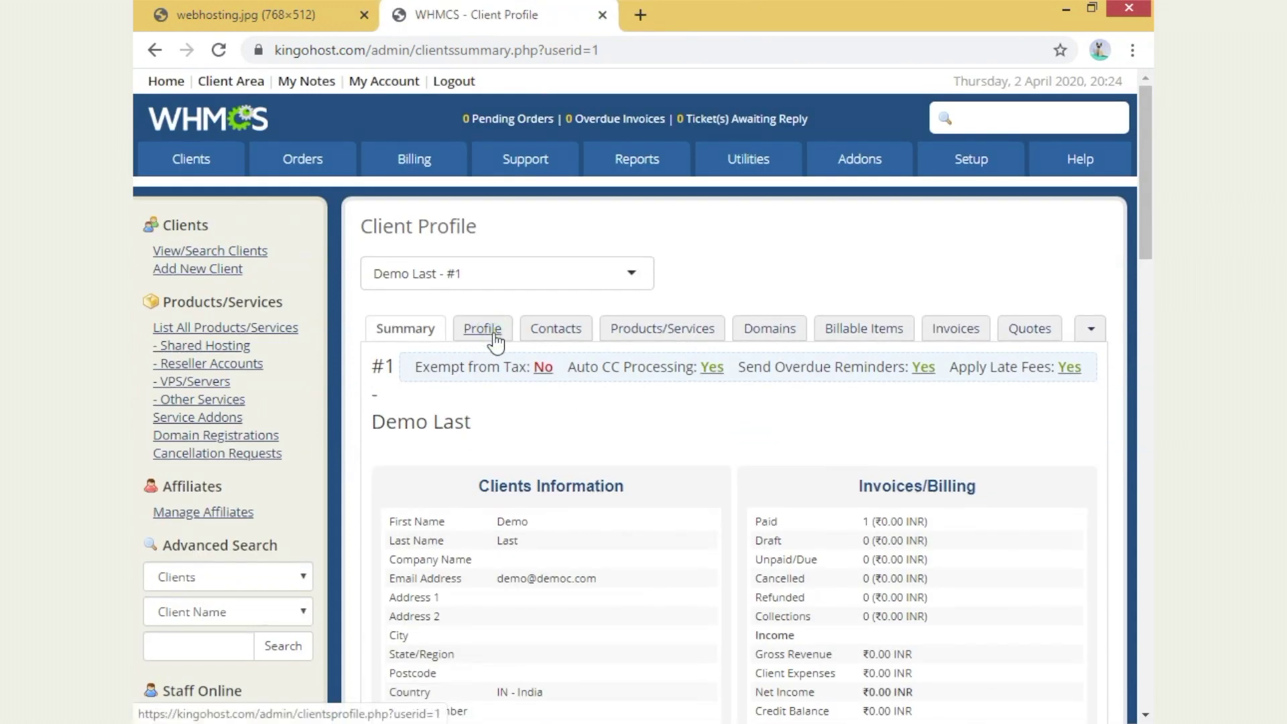
scroll(496, 335, "down", 2)
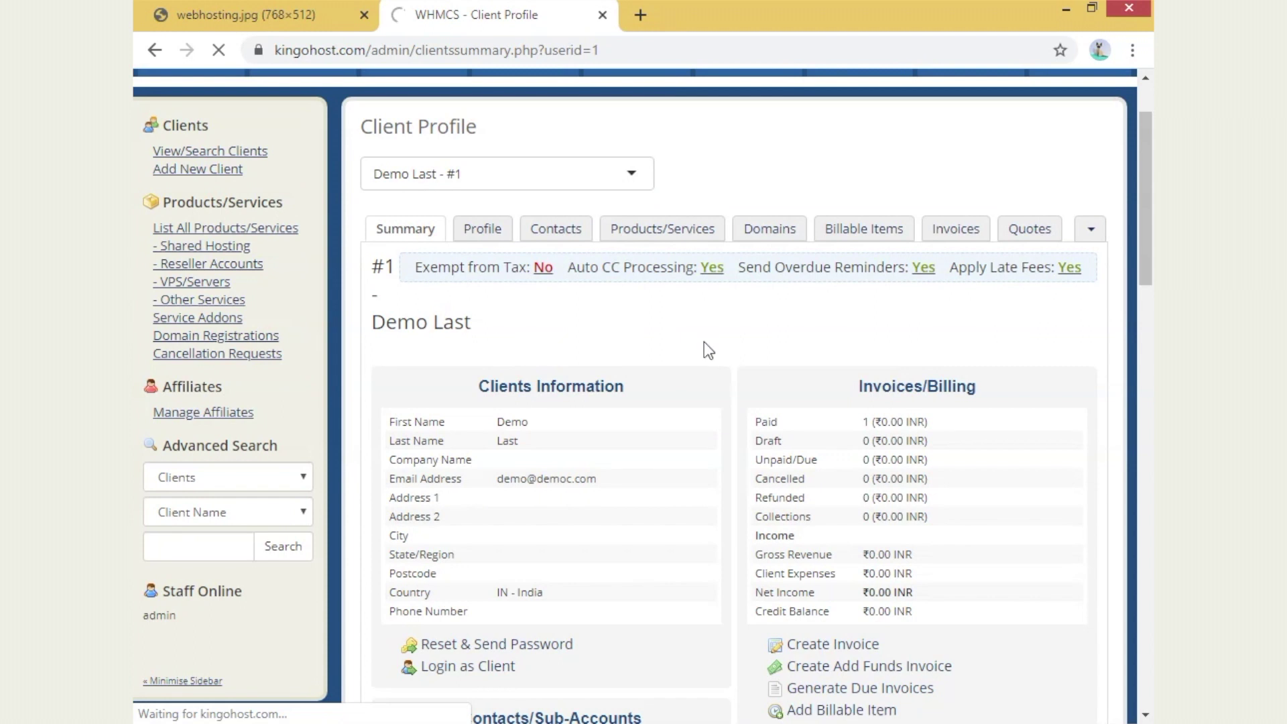
scroll(474, 380, "down", 2)
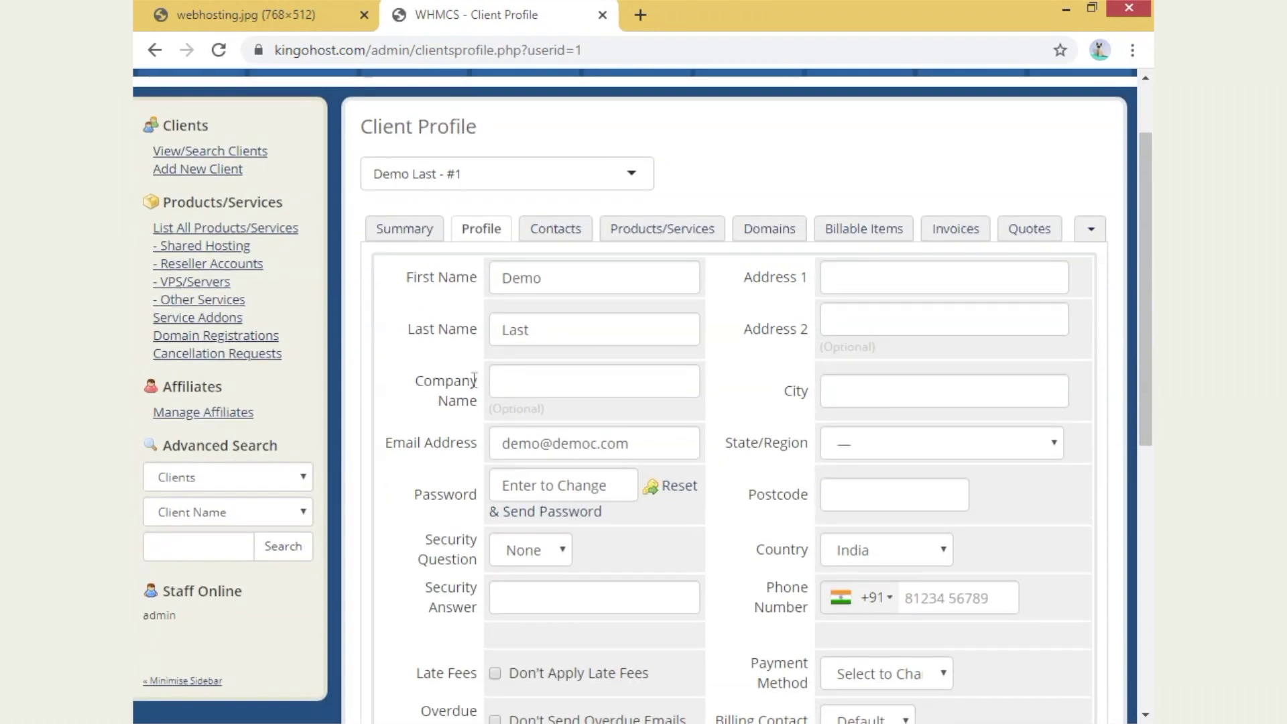
left_click(456, 442)
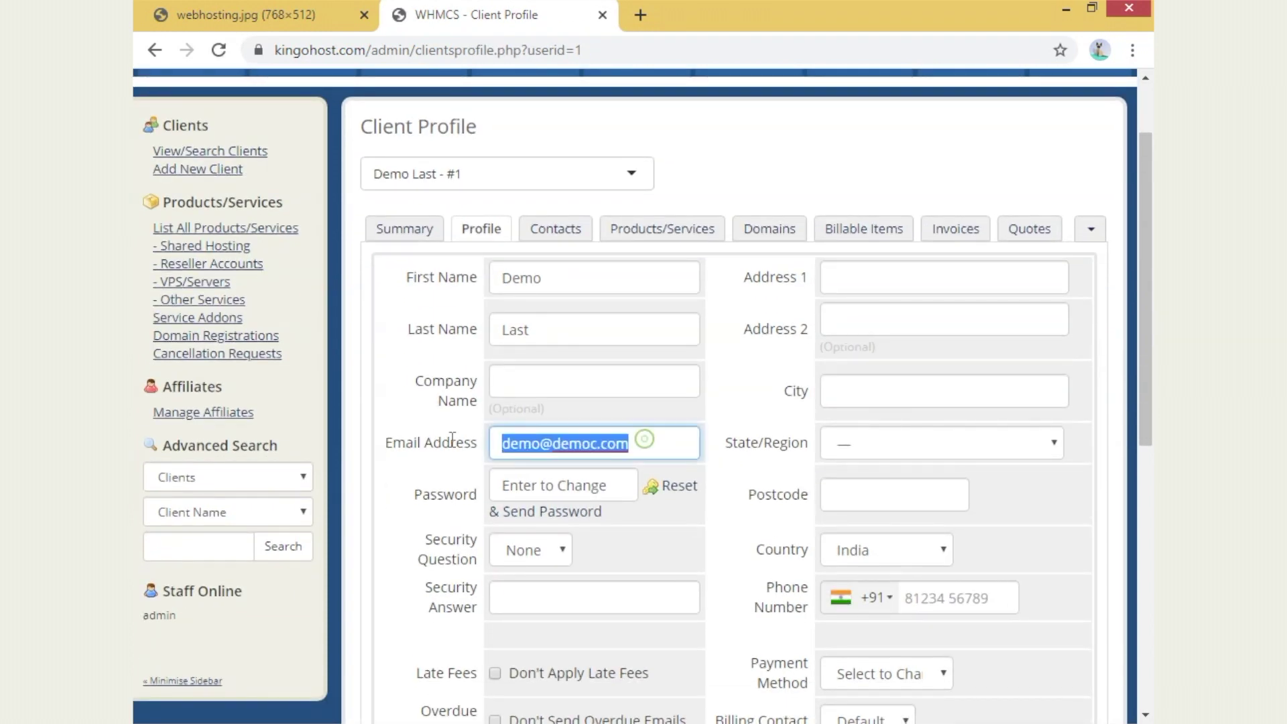
- Review the client's contacts, then go back to the Products/Services page
left_click(566, 243)
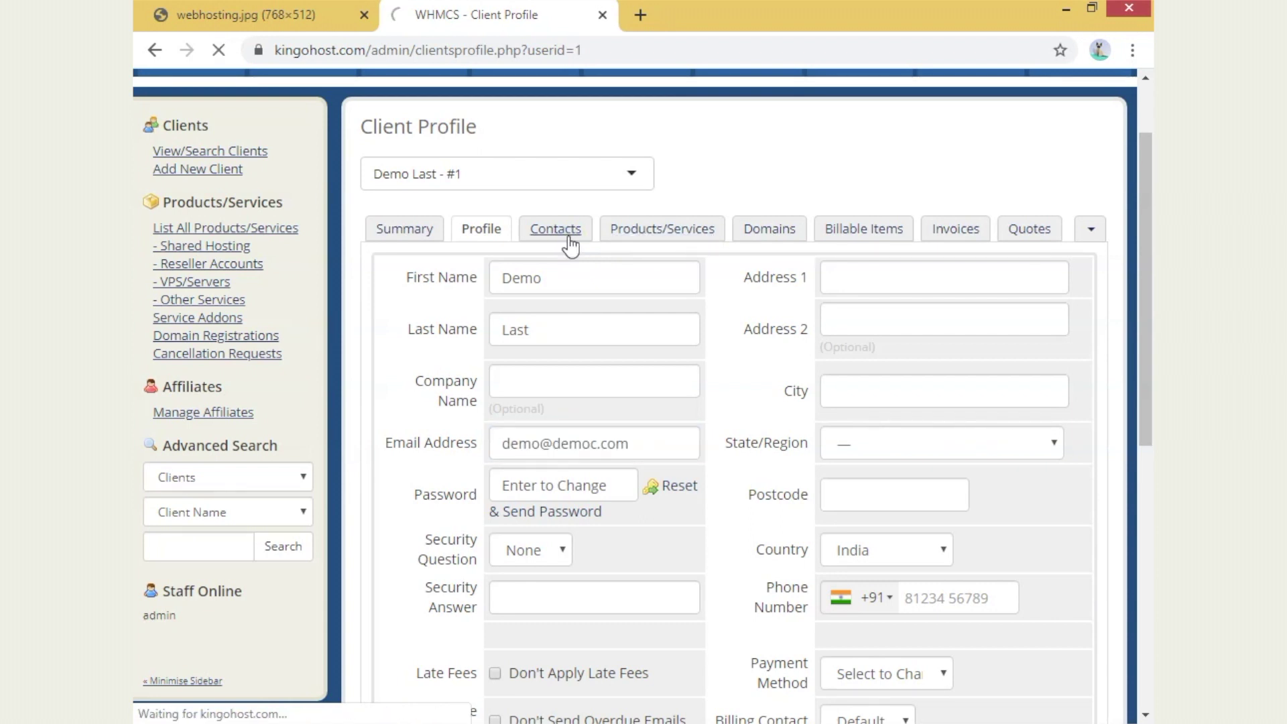
scroll(593, 335, "down", 2)
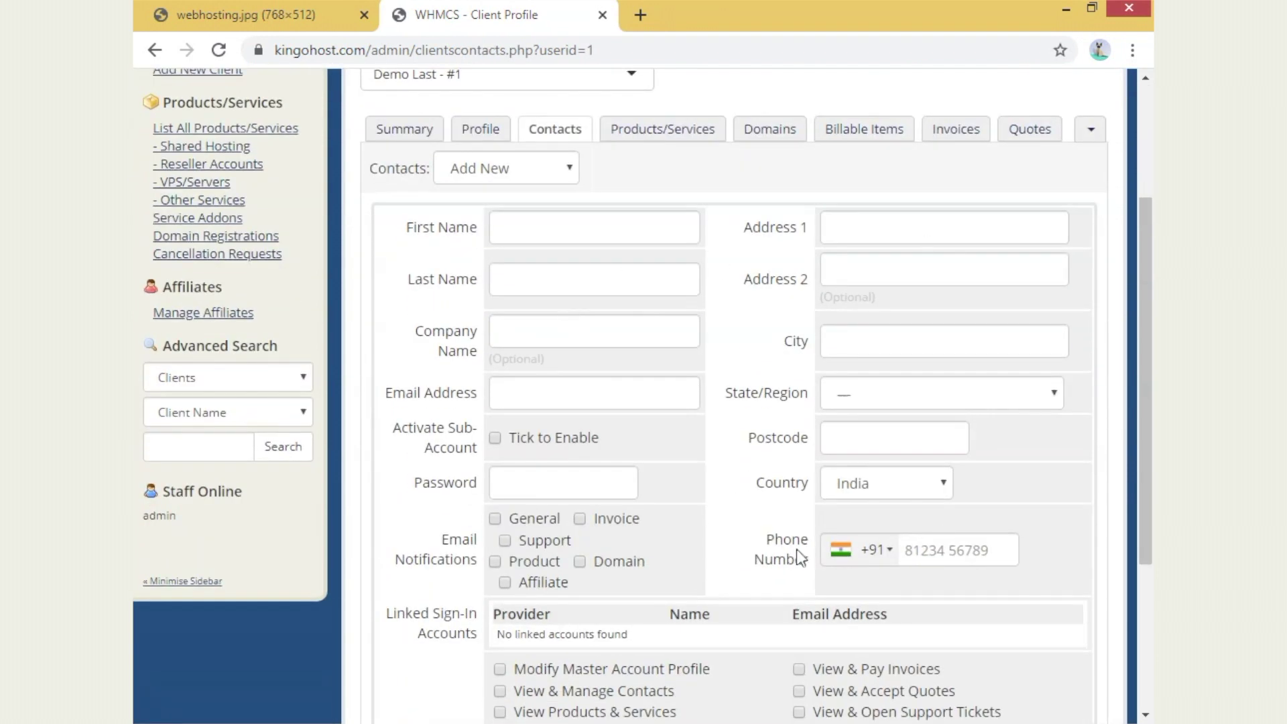
scroll(886, 477, "down", 3)
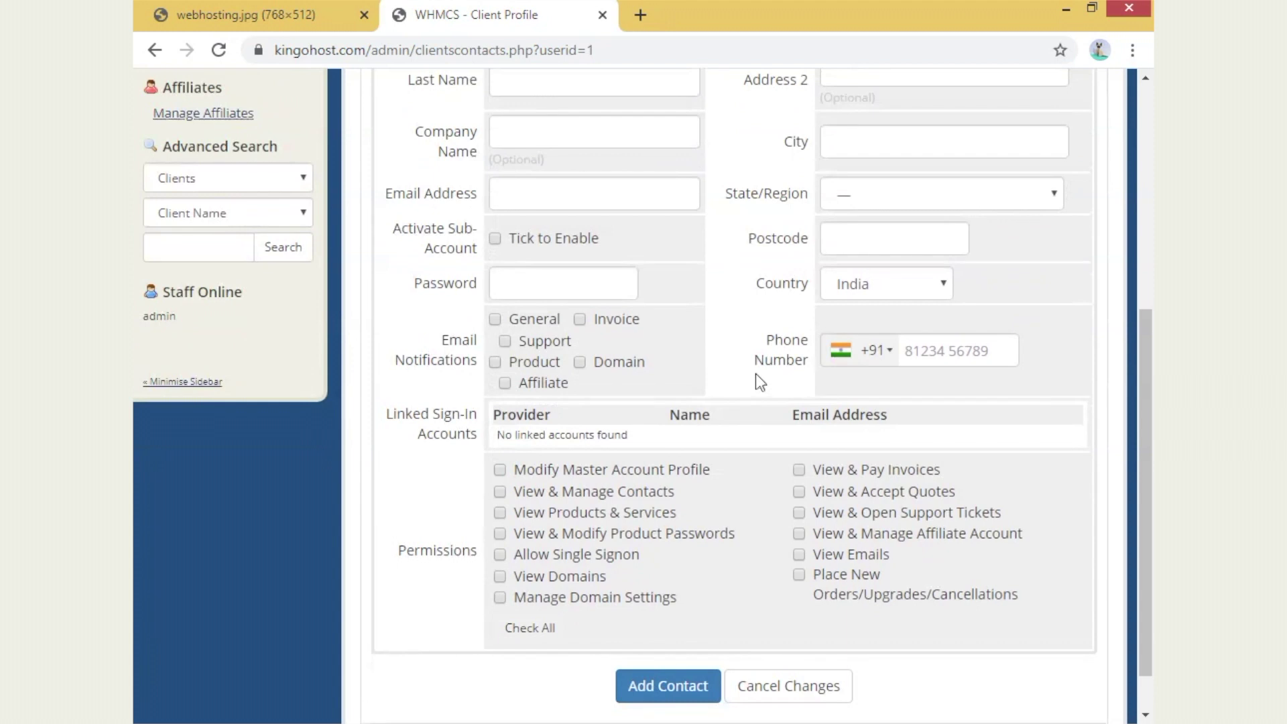
scroll(754, 374, "up", 3)
left_click(668, 134)
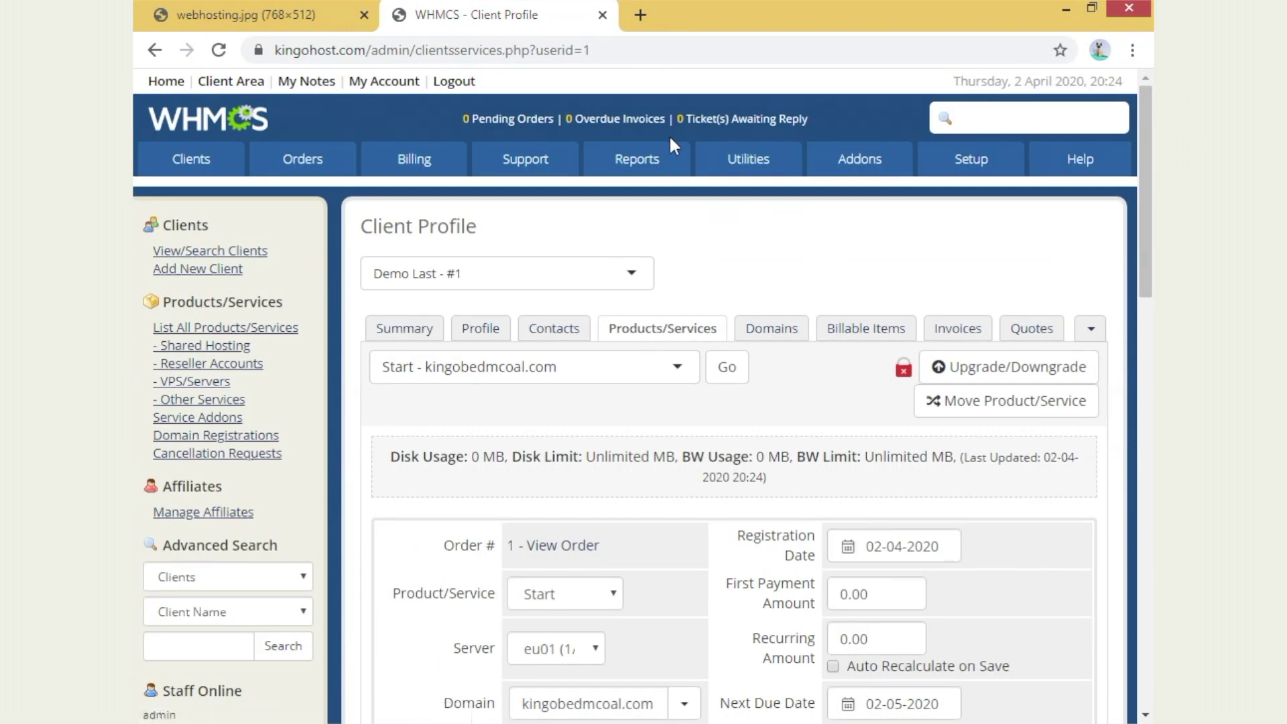
- Preview a Start-to-Meduim upgrade with a billing cycle, showing ₹0.00 due, then close without ordering
scroll(603, 328, "down", 2)
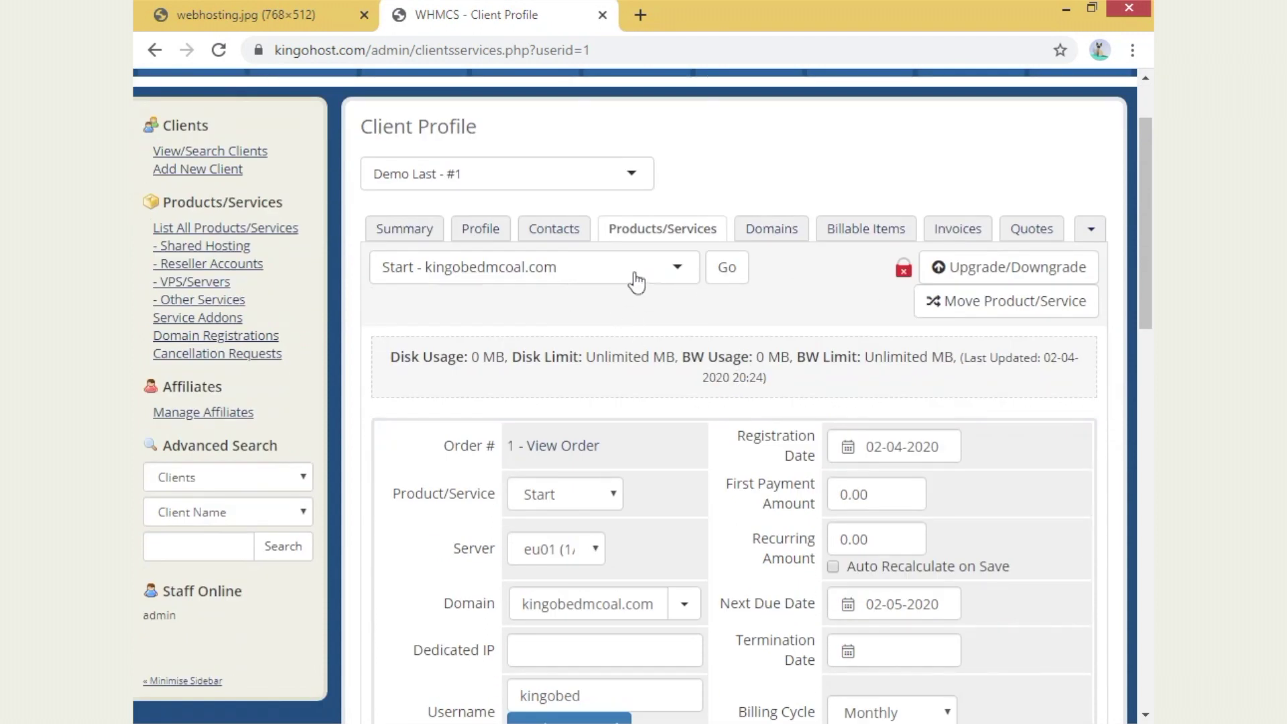
left_click(1045, 271)
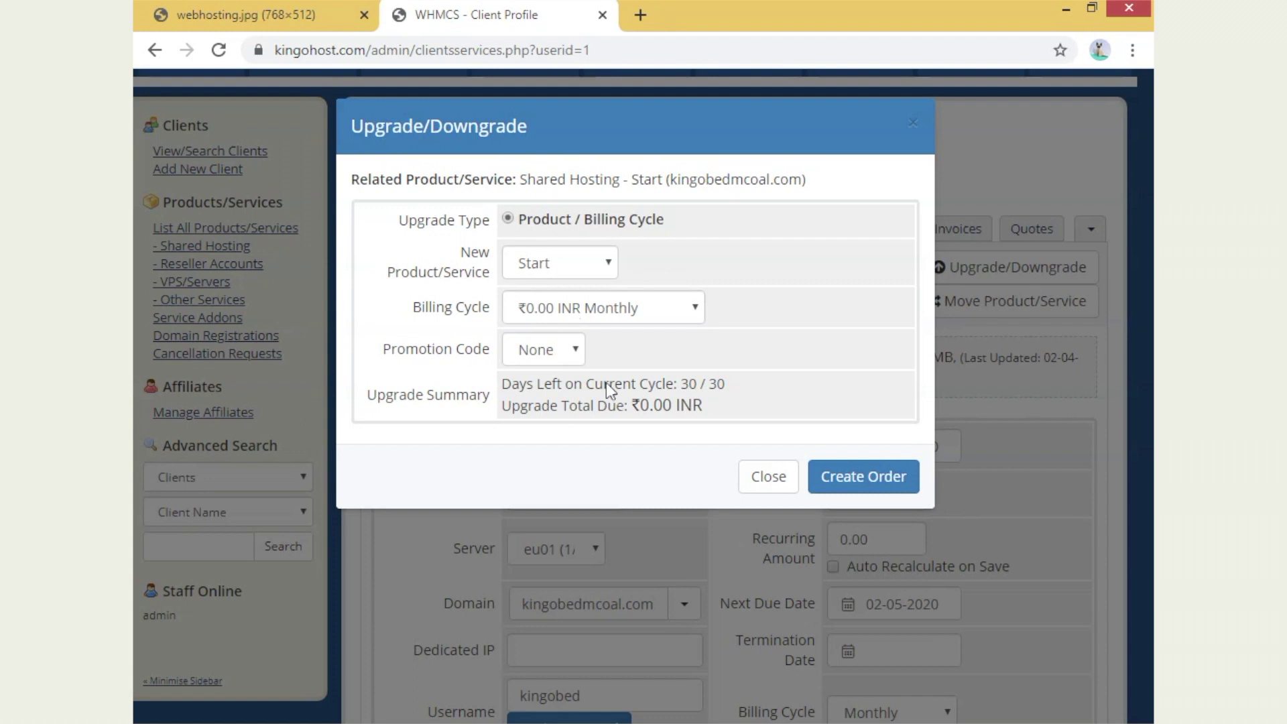
left_click(542, 272)
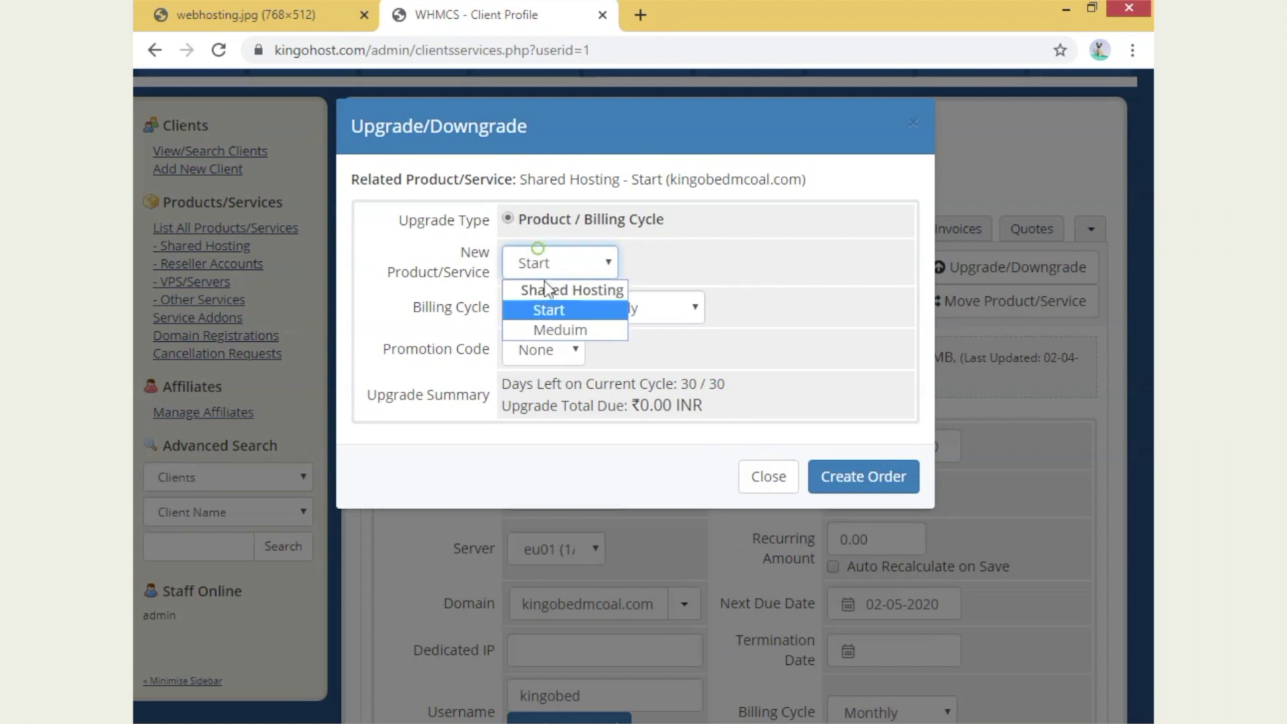
left_click(567, 327)
left_click(589, 308)
left_click(589, 373)
left_click_drag(587, 376, 671, 406)
left_click(792, 483)
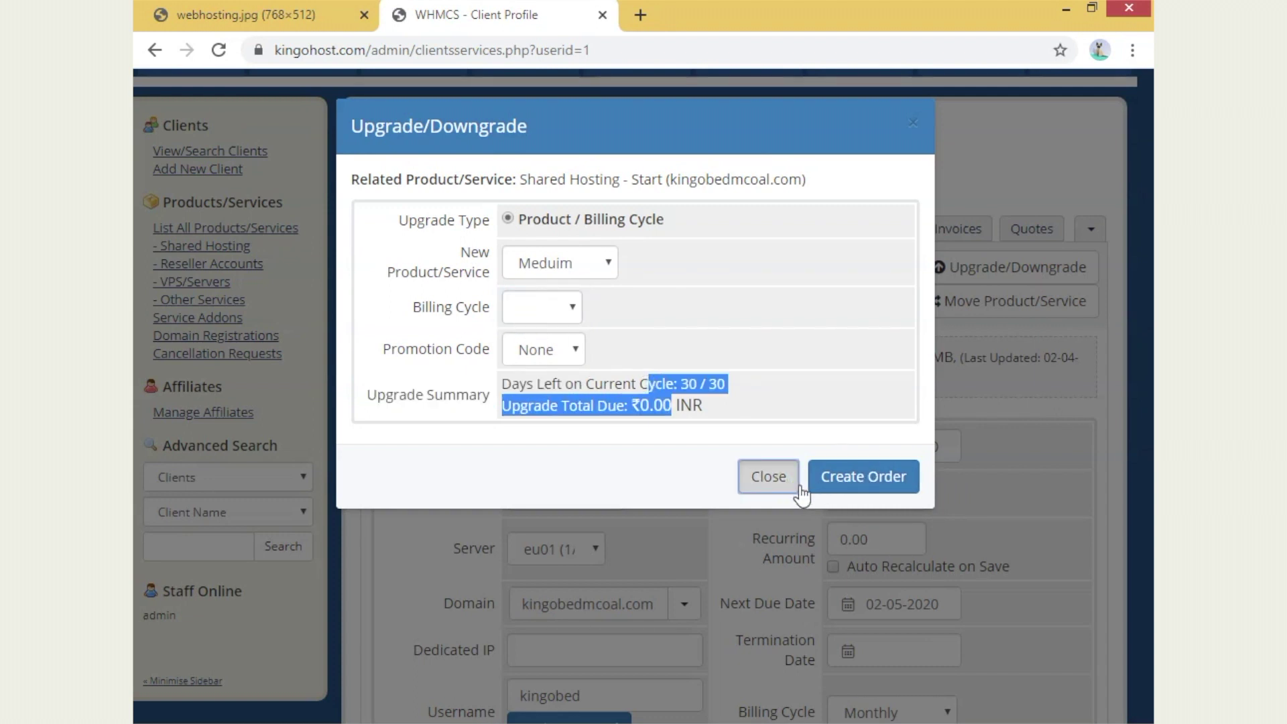
scroll(1004, 301, "down", 1)
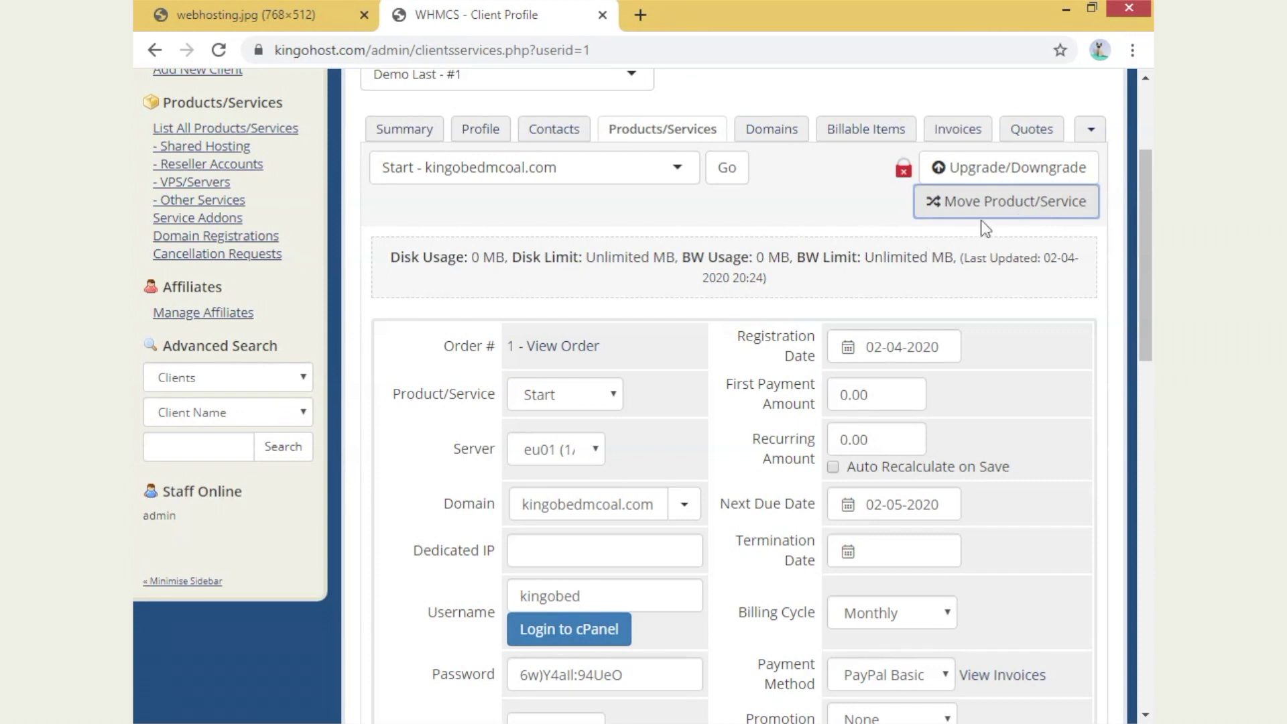
- Review the Start hosting details for kingobedmcoal.com and log in to its cPanel account
scroll(971, 406, "down", 2)
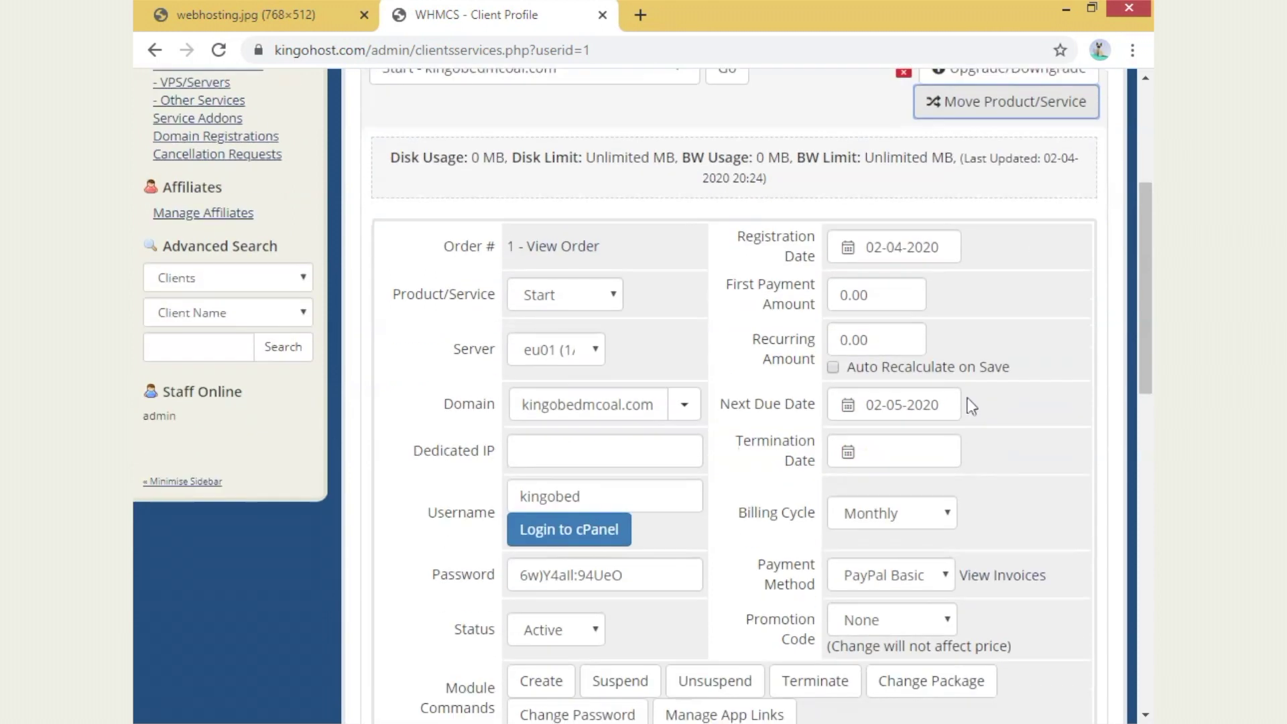
scroll(563, 222, "down", 4)
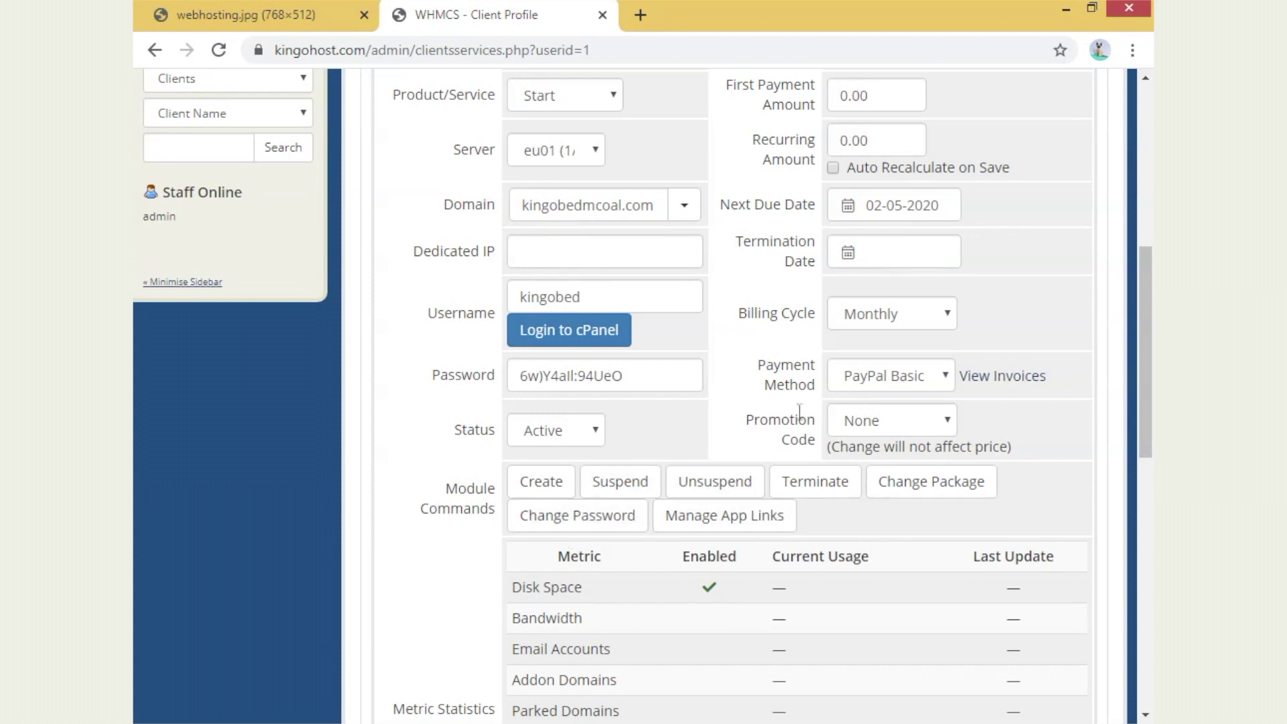
left_click(571, 338)
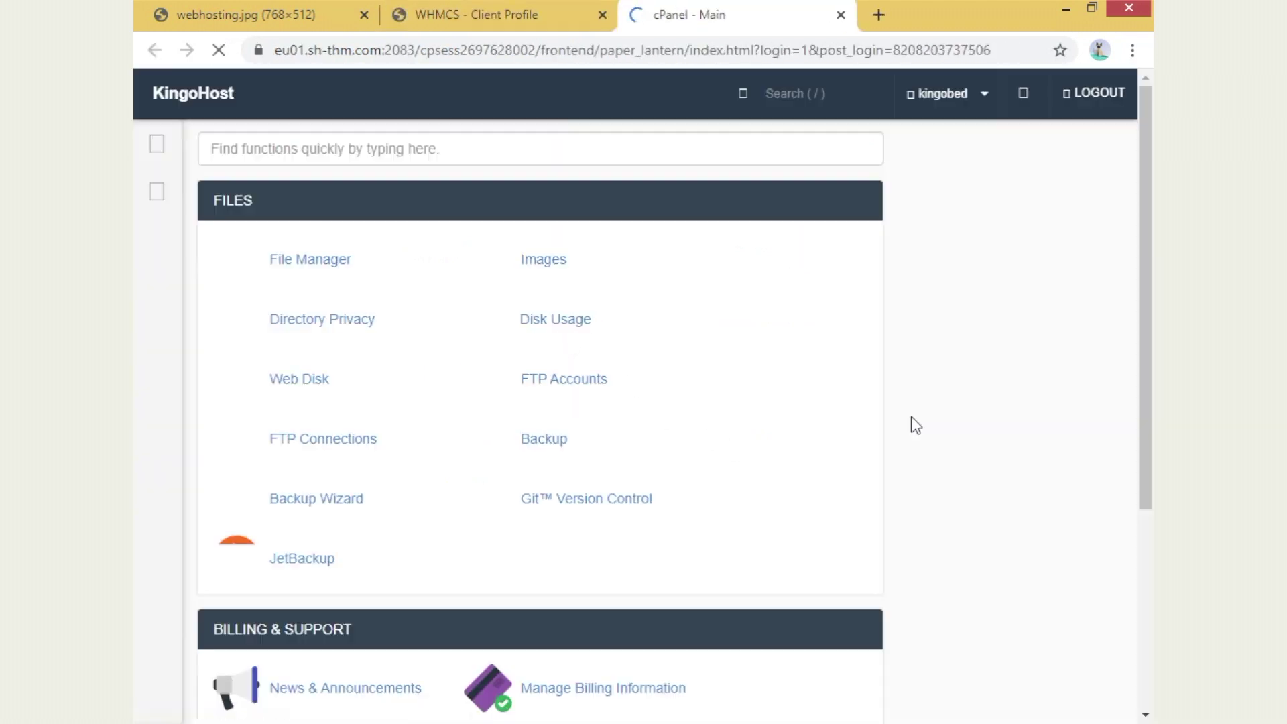
scroll(833, 445, "down", 8)
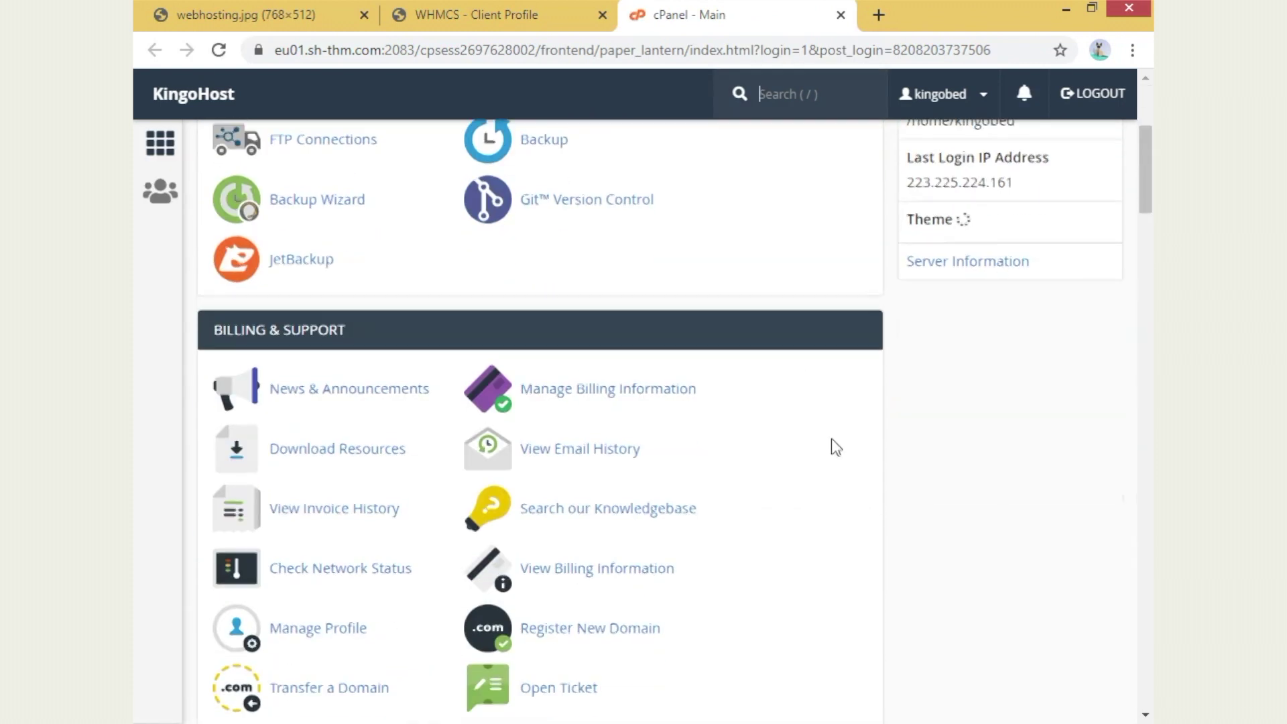
scroll(706, 390, "up", 6)
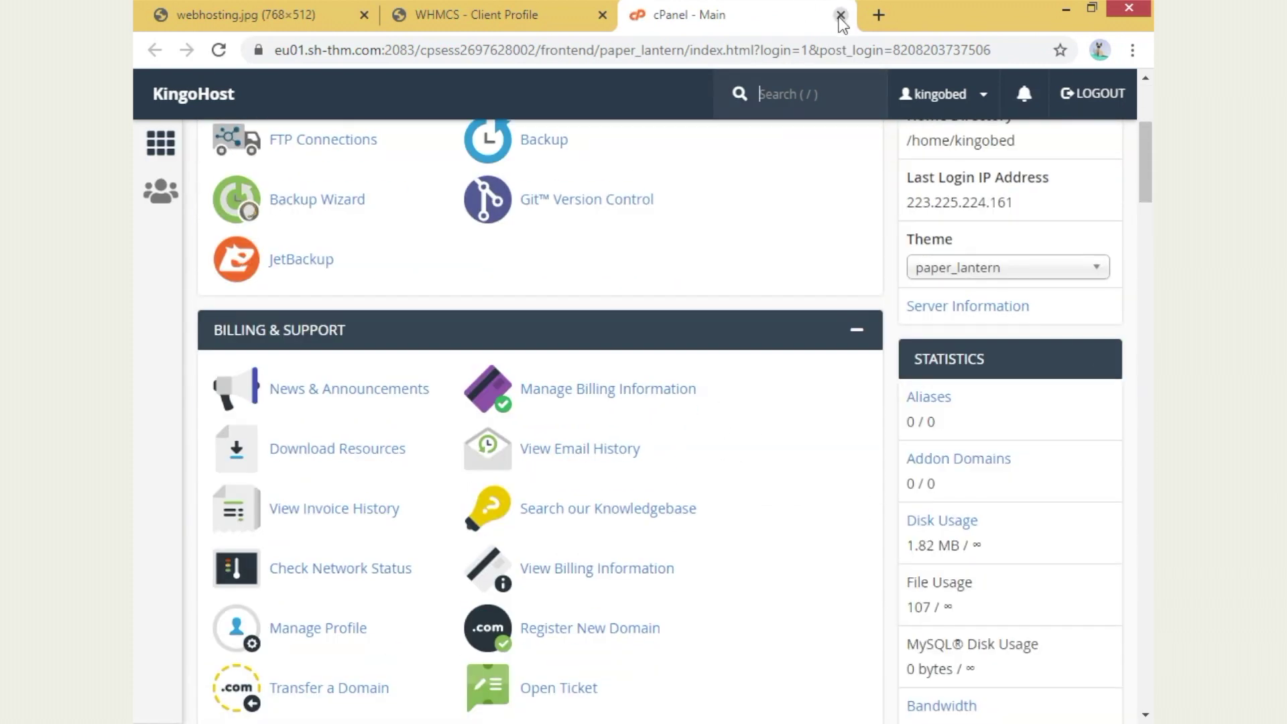
left_click(840, 15)
scroll(762, 397, "down", 1)
- Show the client's Invoices tab and select the single paid ₹0.00 invoice 1
scroll(737, 362, "down", 6)
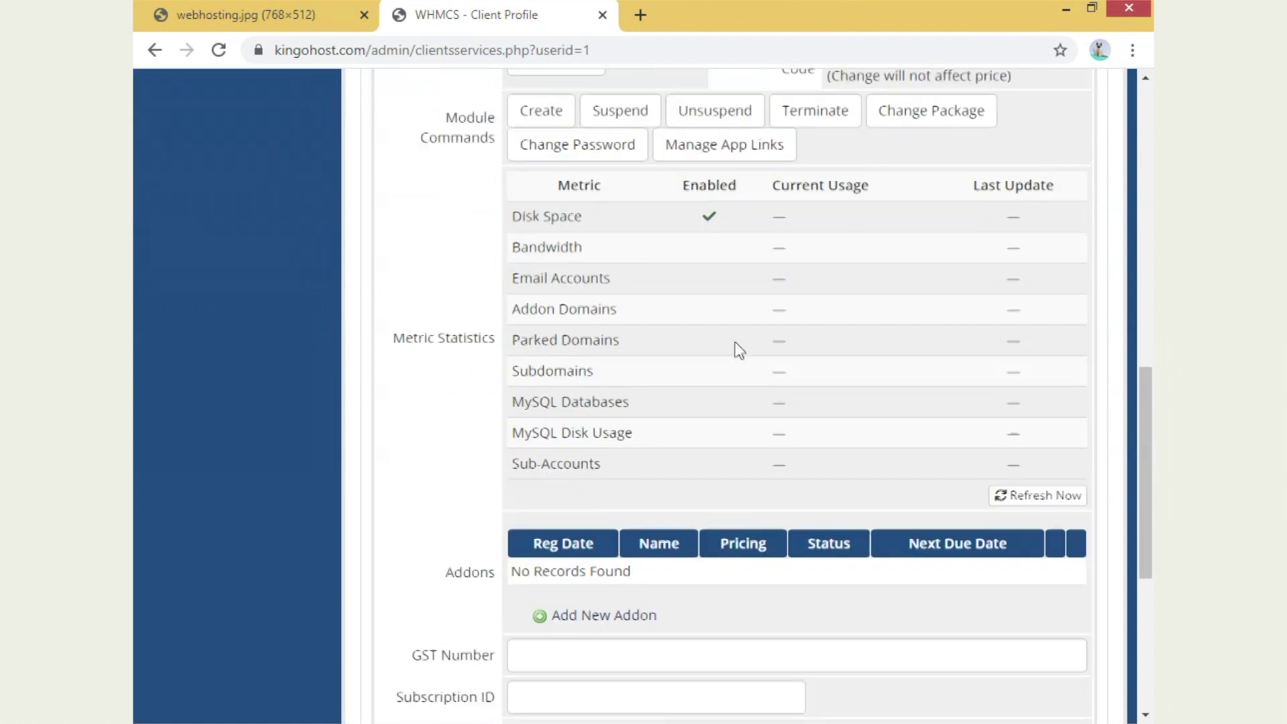
scroll(465, 465, "up", 14)
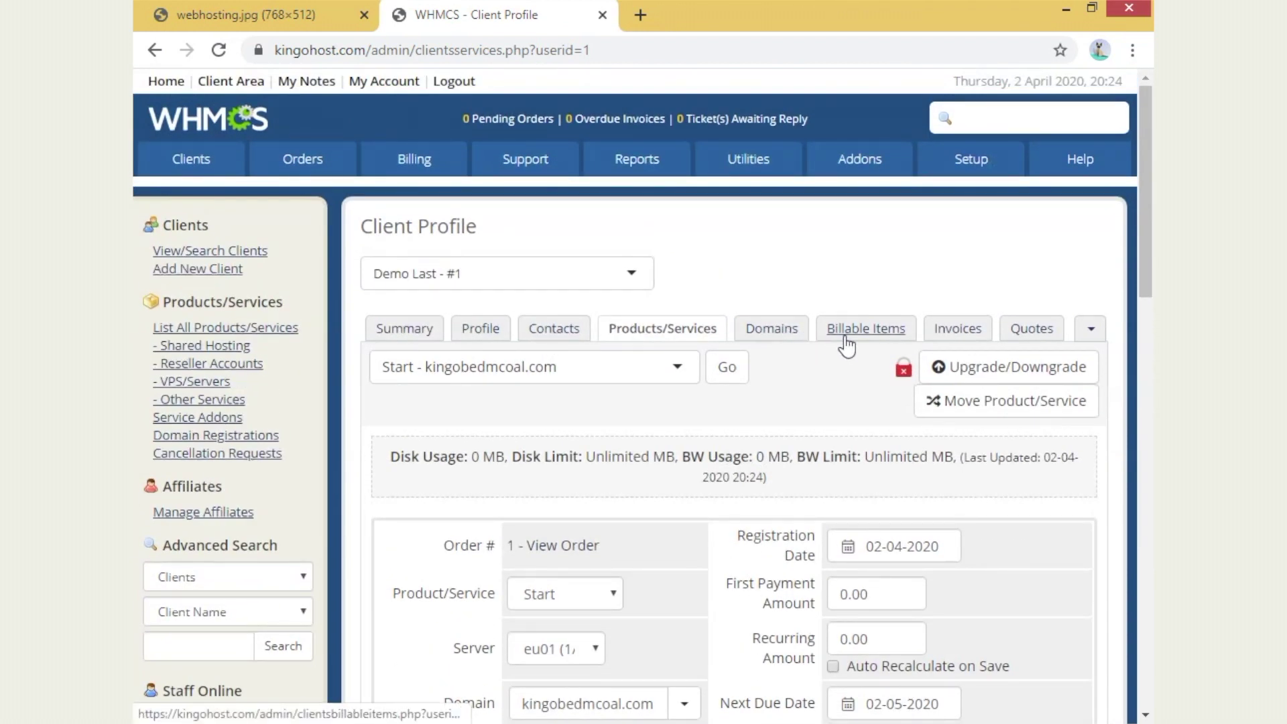
left_click(948, 332)
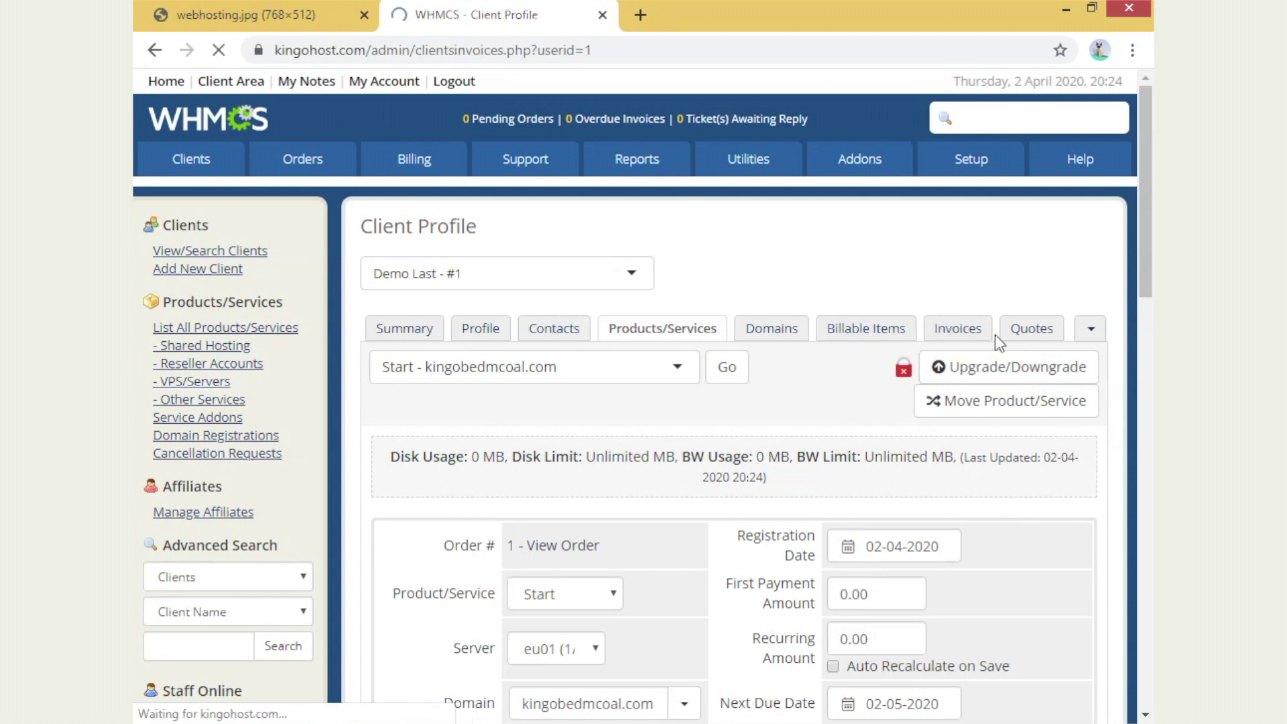
scroll(954, 408, "down", 5)
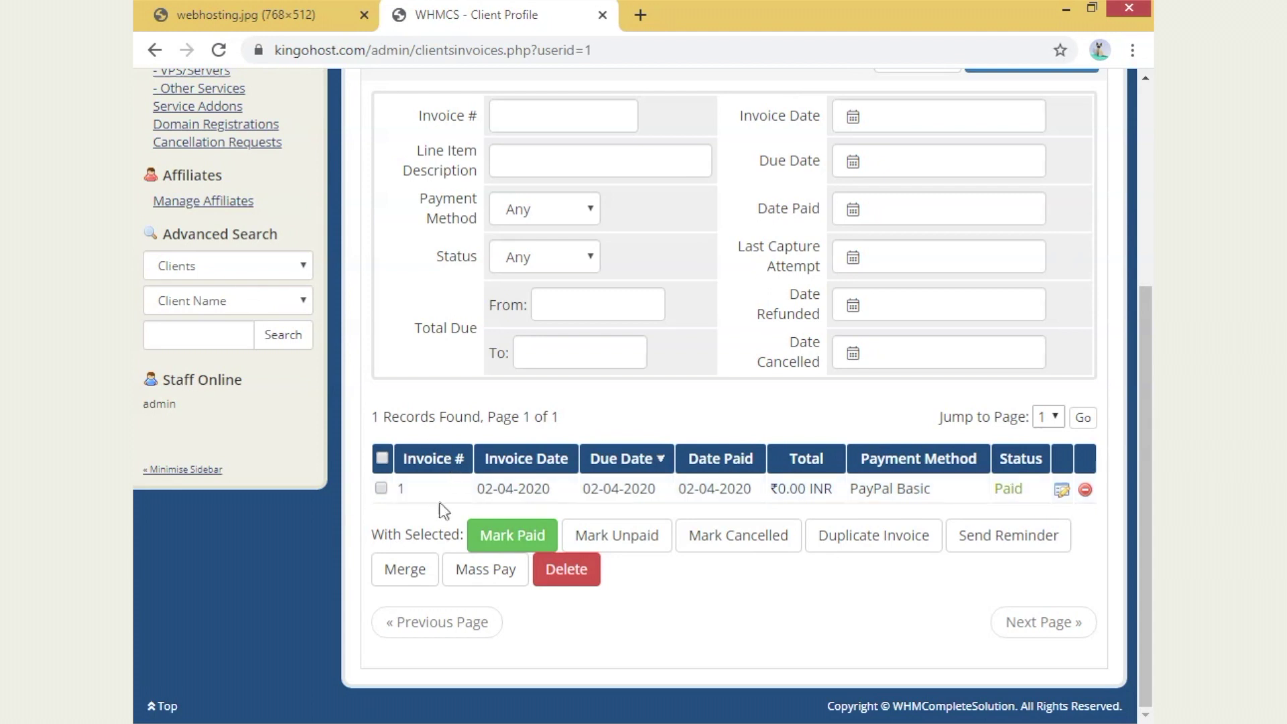
left_click(381, 489)
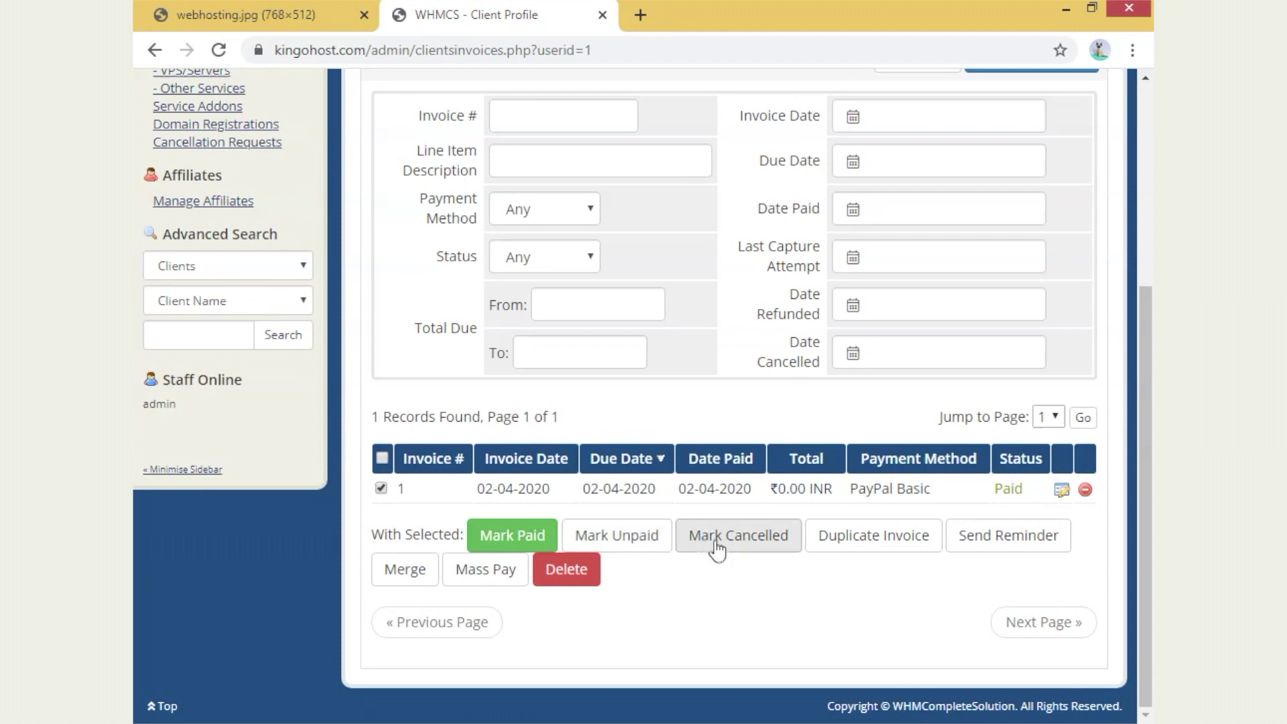
scroll(828, 381, "up", 5)
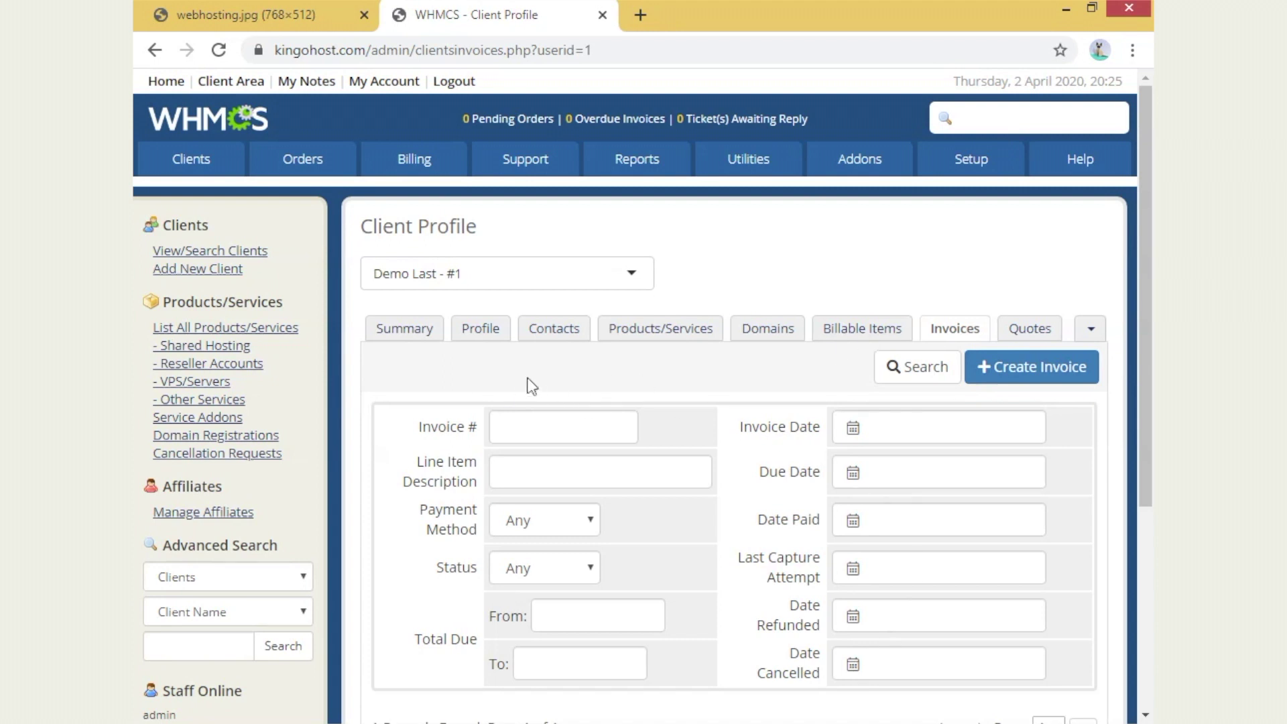
scroll(1068, 339, "down", 2)
- Create invoice #2 with a 'Sr' item of 1200, save it, and publish it as Unpaid
left_click(1035, 267)
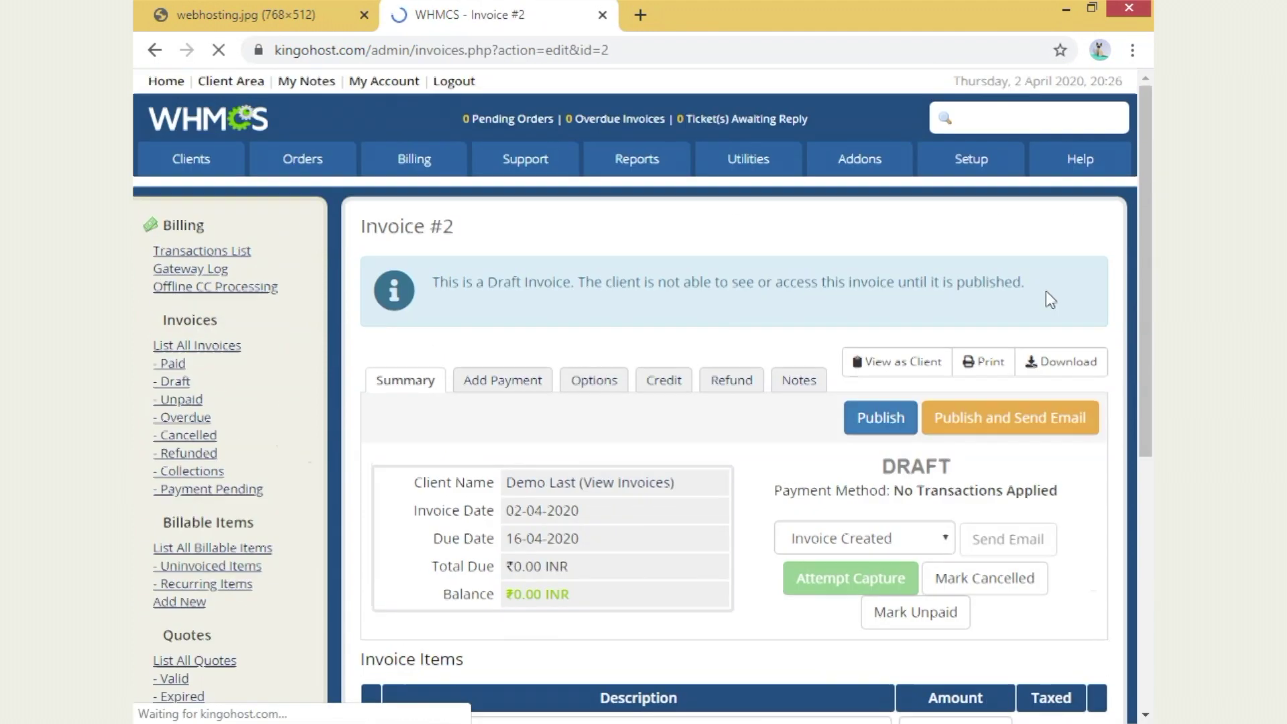
scroll(621, 565, "down", 3)
left_click(594, 529)
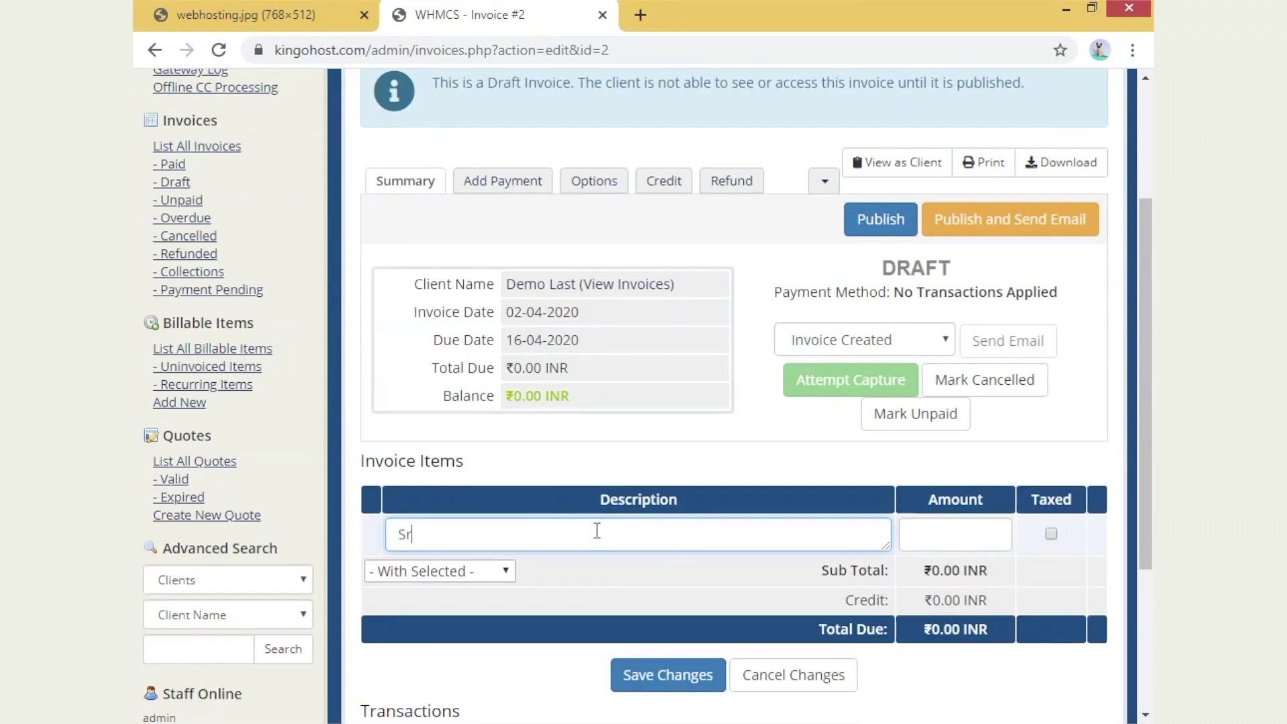
left_click(934, 537)
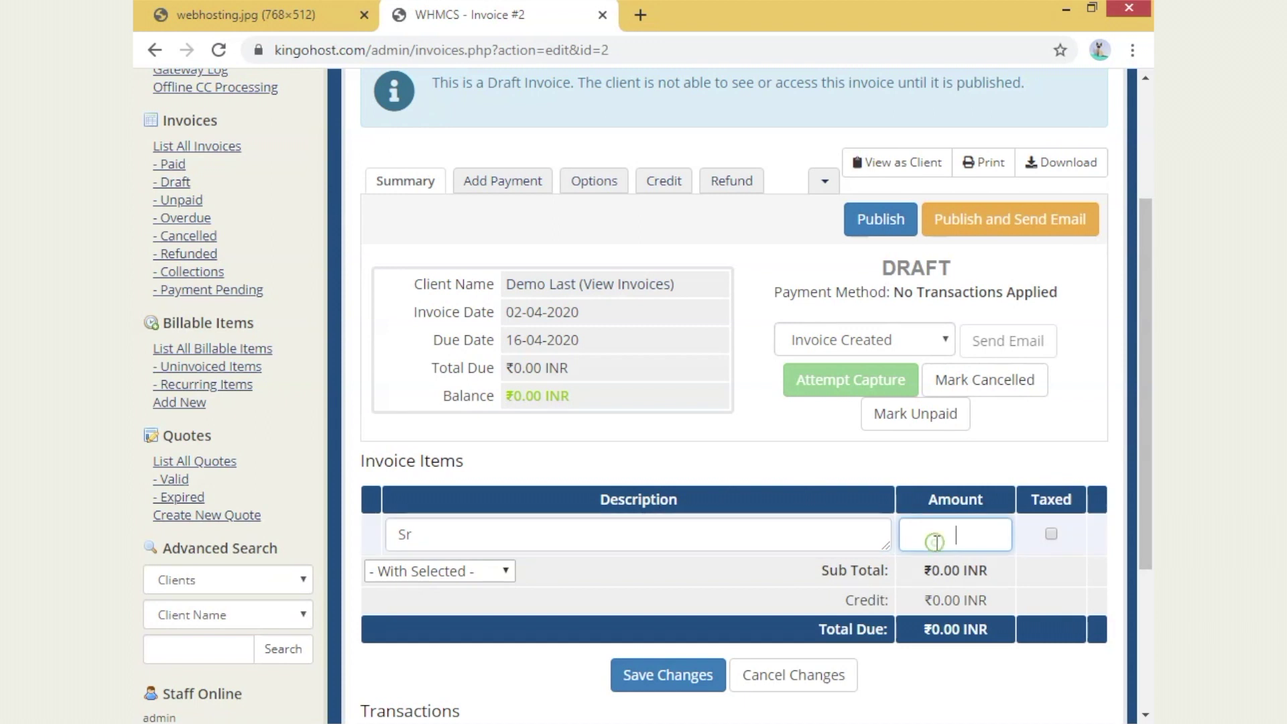
type("1200")
scroll(936, 542, "down", 4)
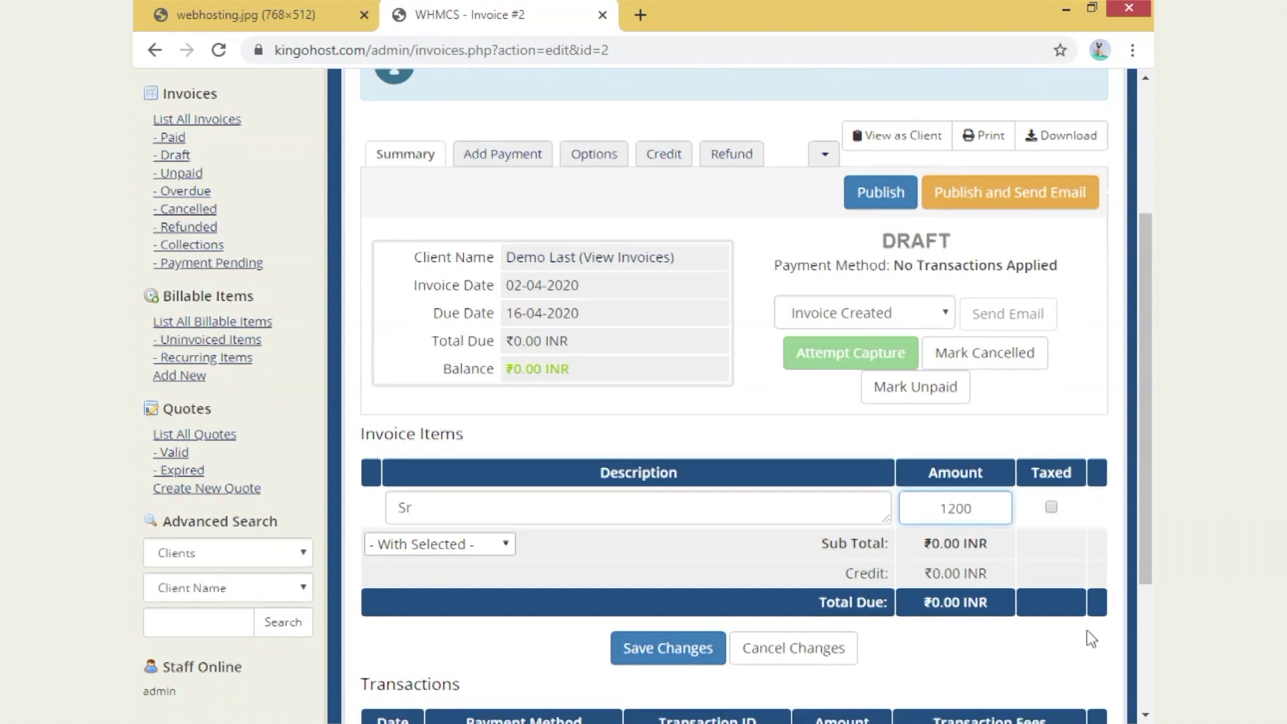
left_click(663, 486)
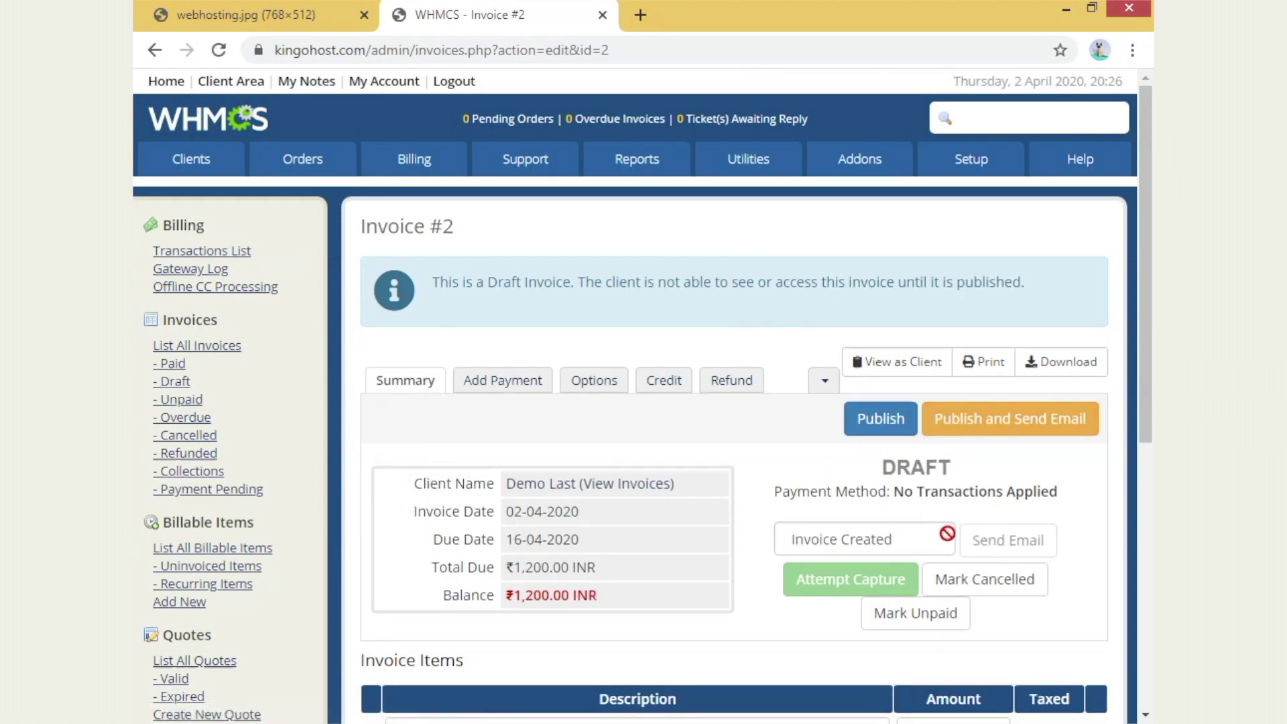
left_click(880, 419)
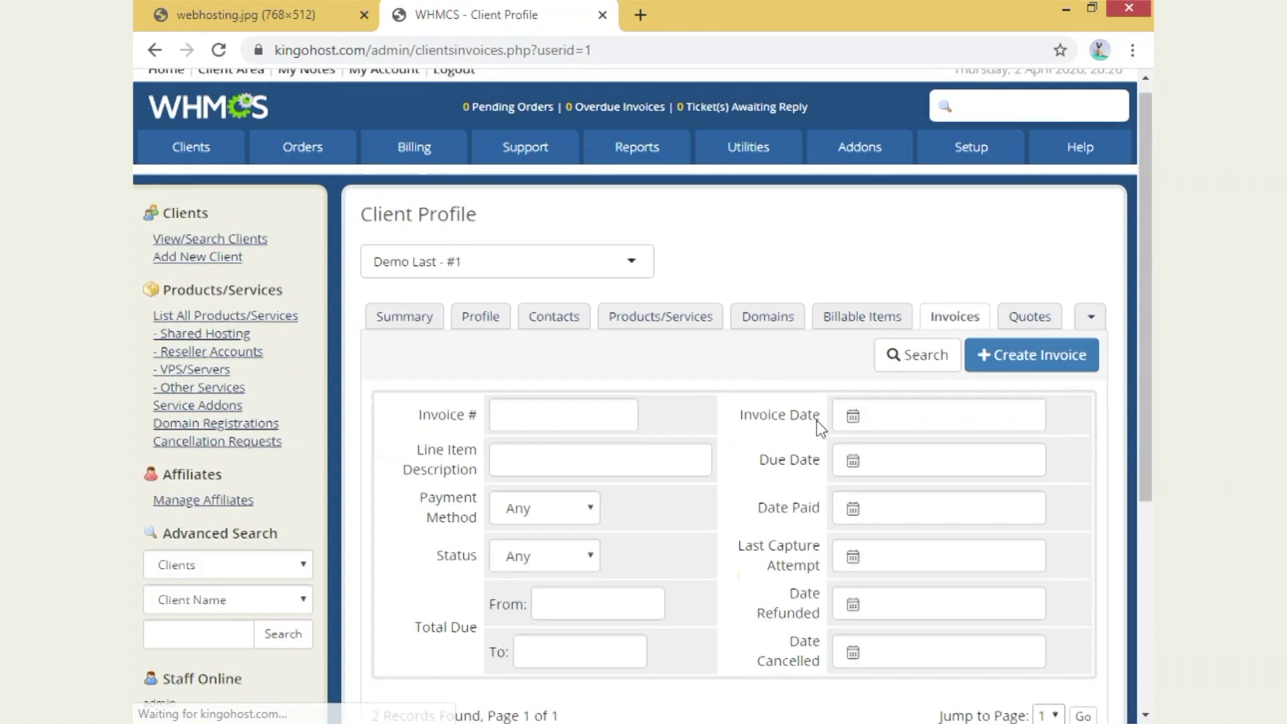
- Mark invoice 2 as Paid and confirm
scroll(821, 412, "down", 5)
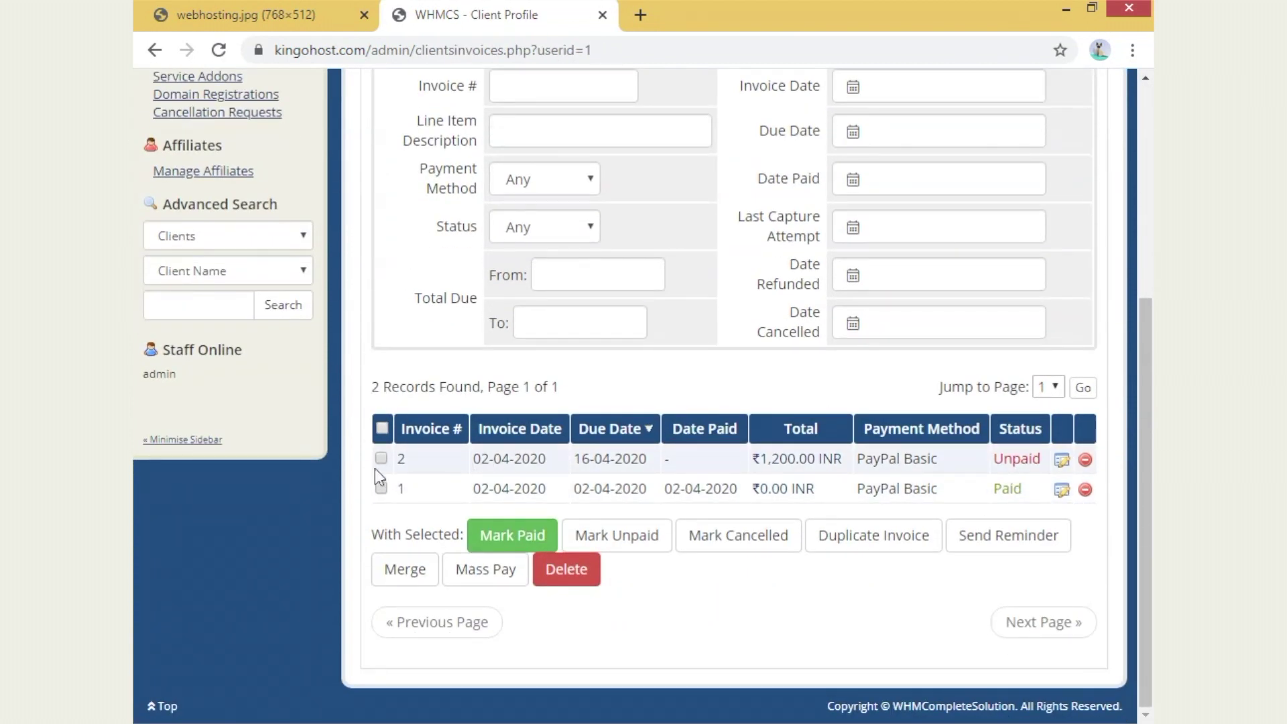
left_click(544, 536)
left_click(752, 166)
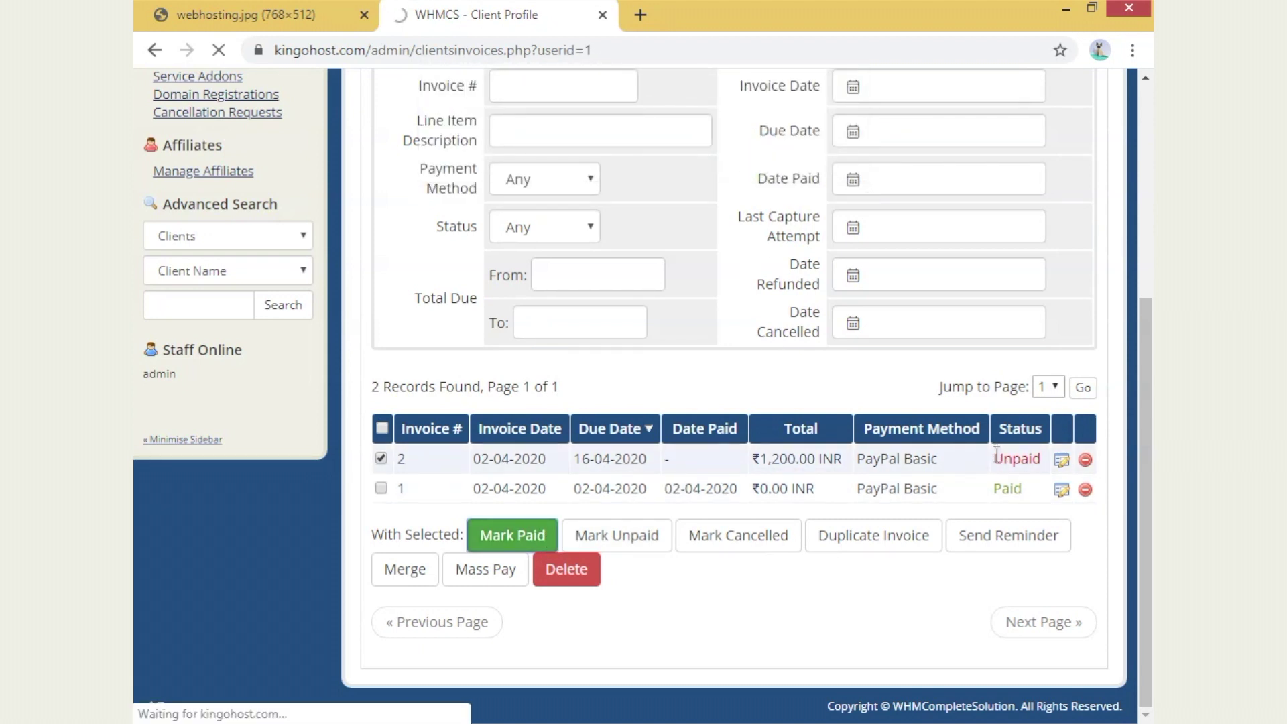
- Go to the client's Tickets section and start a new support ticket
scroll(823, 492, "down", 5)
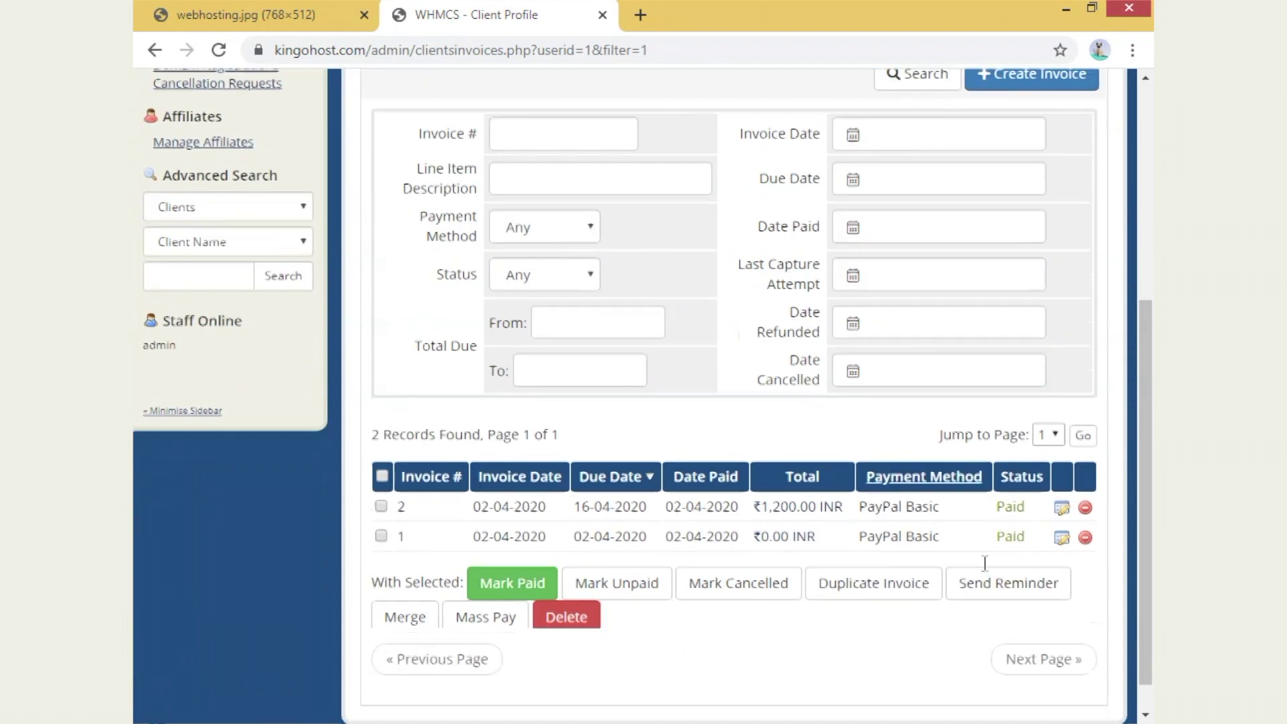
scroll(637, 408, "up", 6)
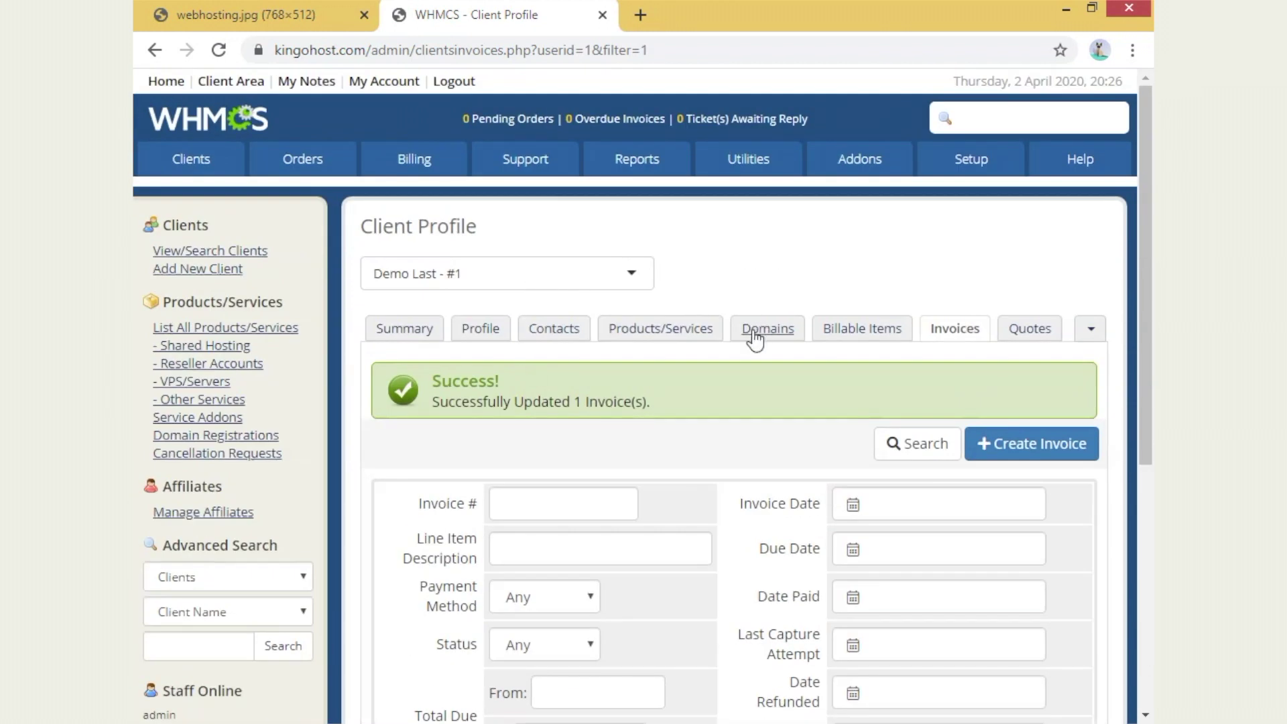
left_click(1089, 337)
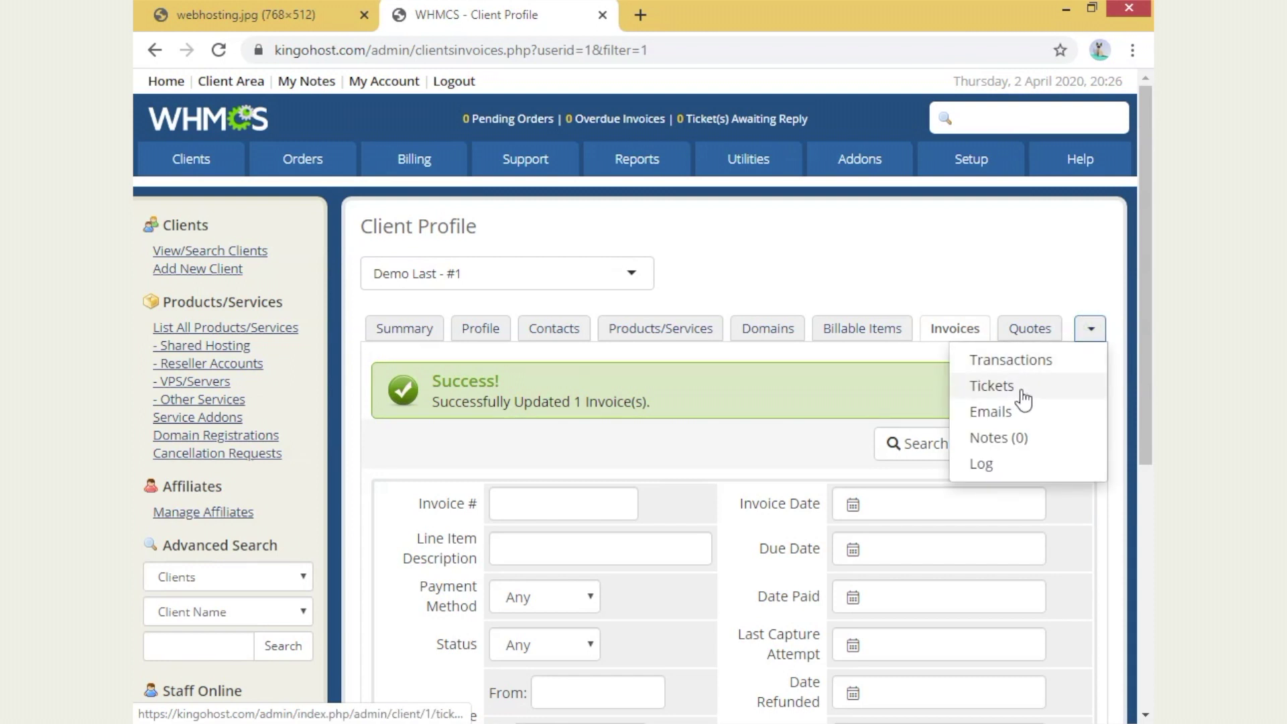
left_click(1020, 392)
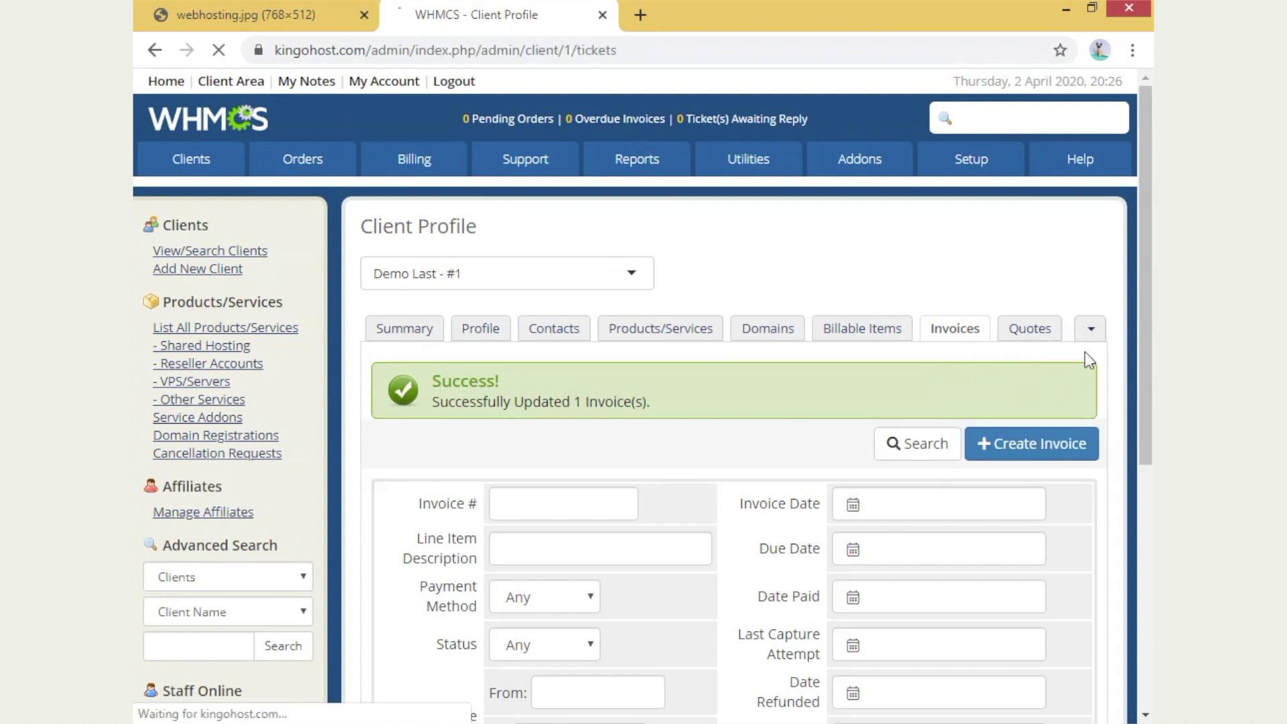
scroll(1099, 375, "down", 2)
left_click(1017, 275)
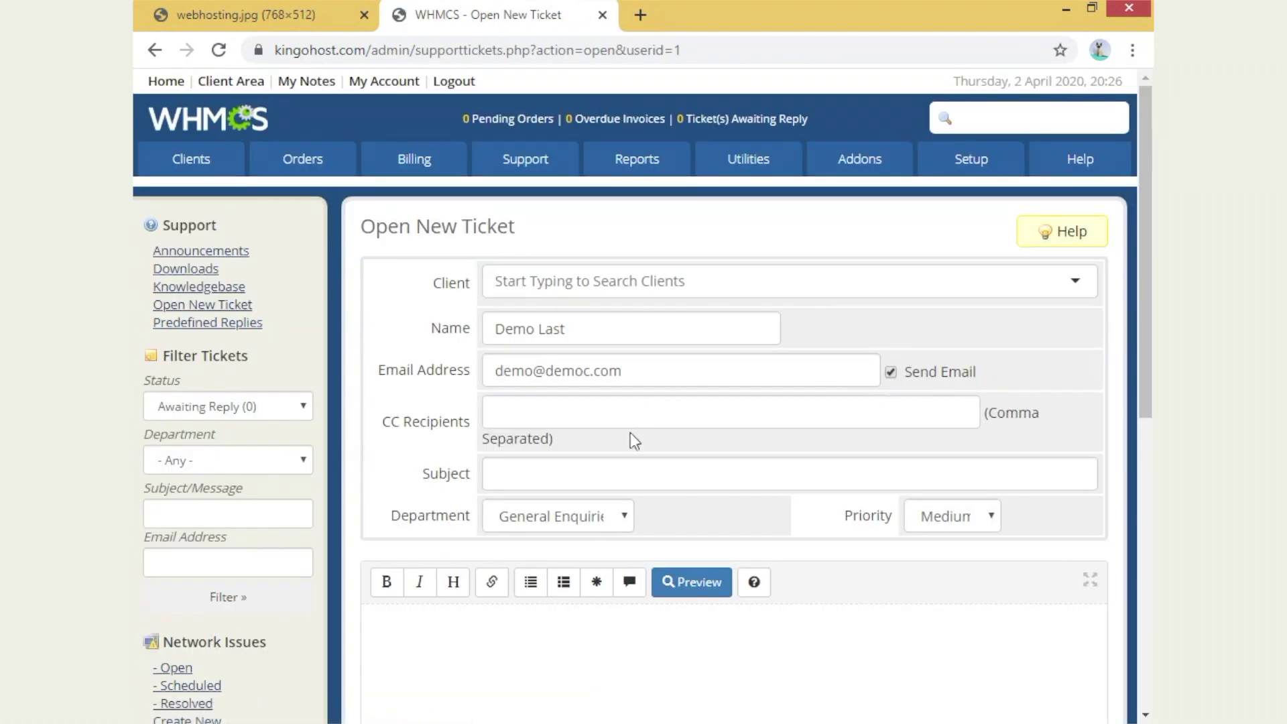
- Fill in the ticket subject and try submitting the new General Enquiries ticket
left_click(557, 479)
scroll(738, 440, "down", 3)
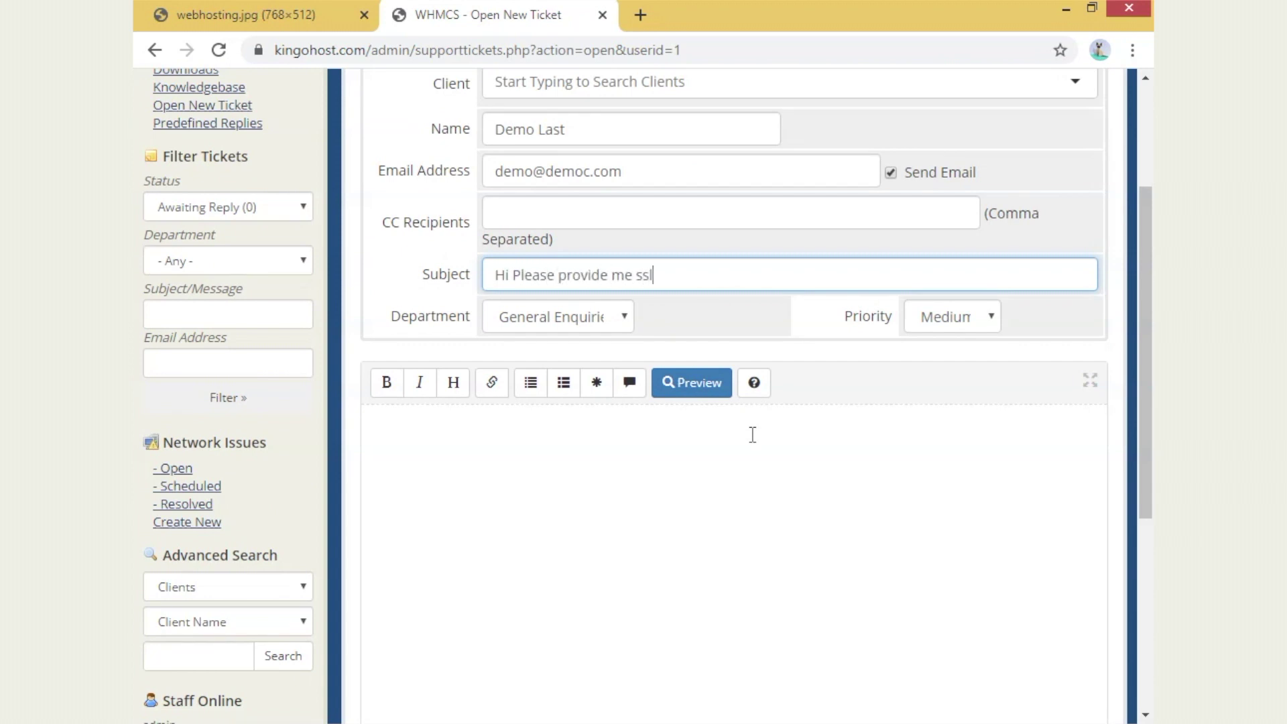
scroll(711, 511, "down", 6)
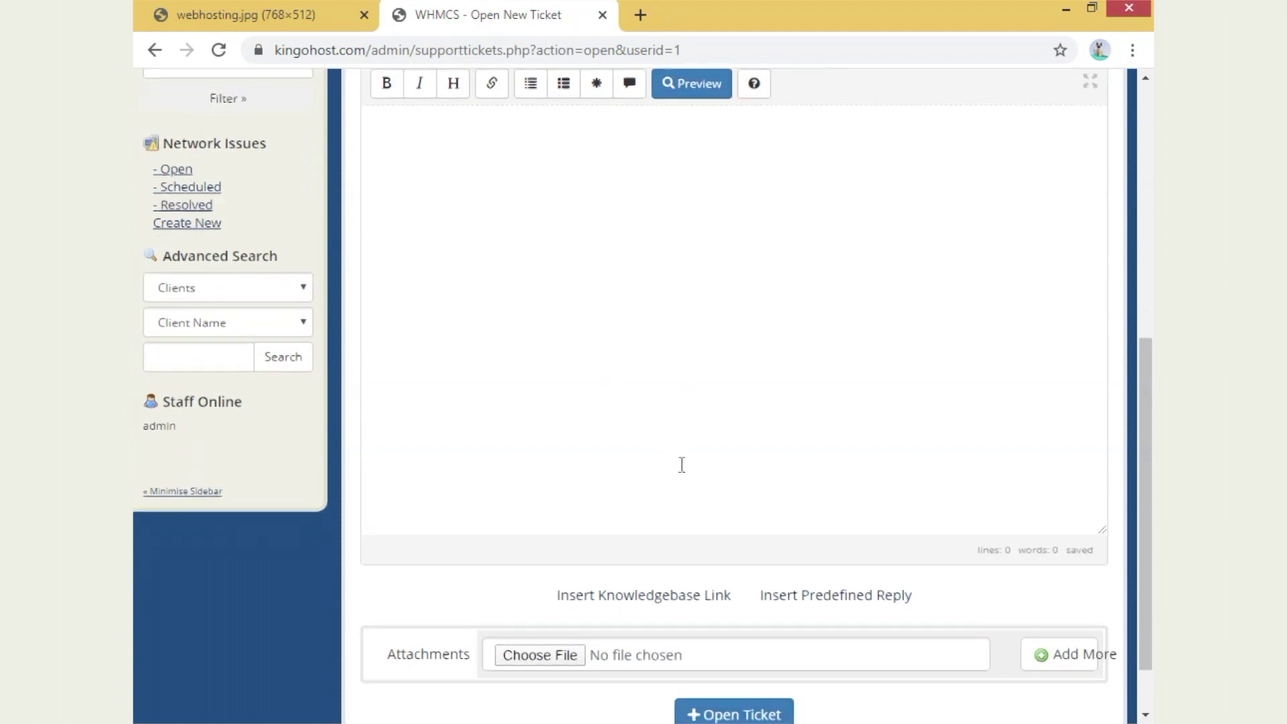
left_click(733, 630)
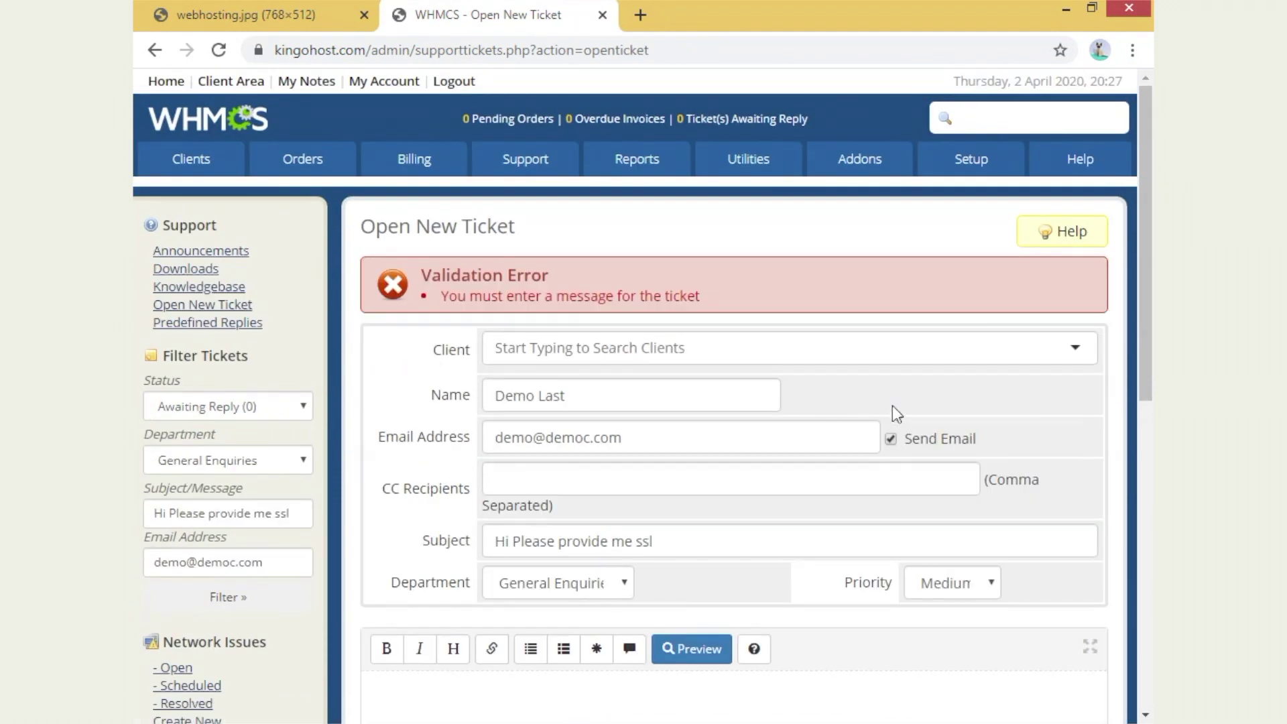
- Paste the copied validation-error line in as the ticket message and submit the ticket
left_click_drag(436, 296, 835, 306)
key("ctrl+c")
left_click(776, 295)
scroll(500, 525, "down", 5)
left_click(497, 522)
scroll(522, 437, "up", 5)
left_click_drag(433, 284, 871, 582)
triple_click(641, 295)
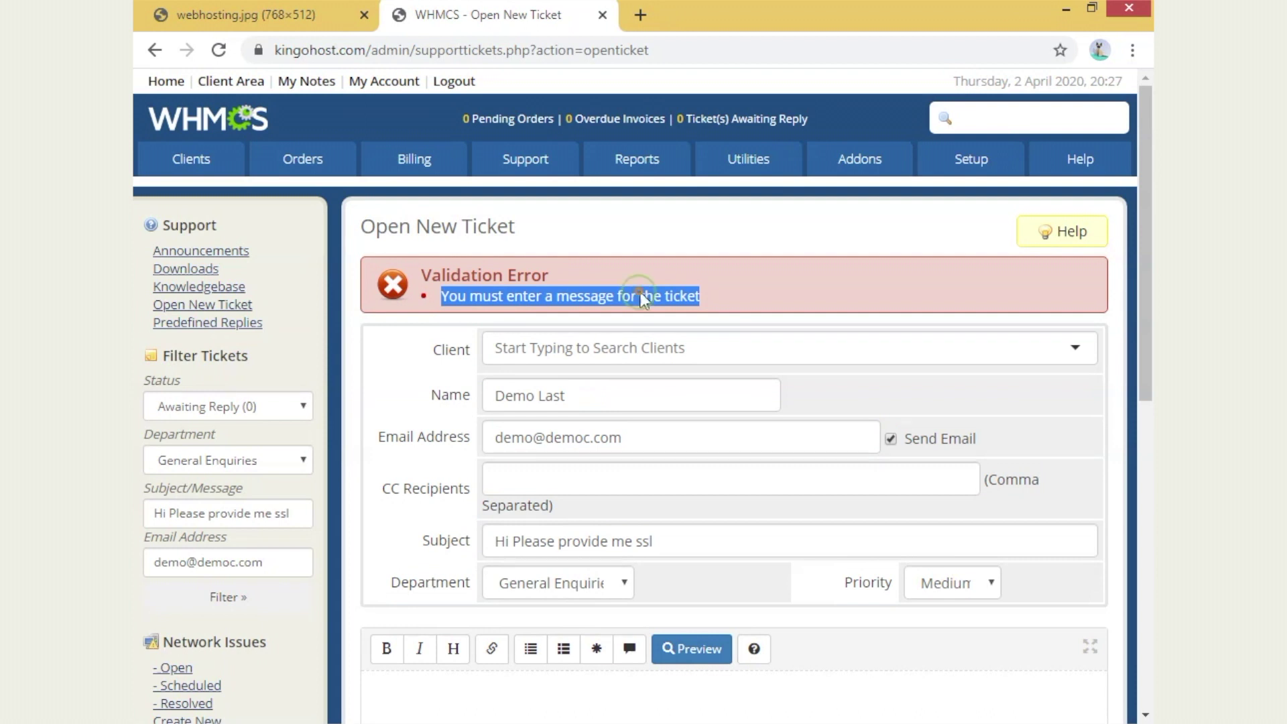
scroll(617, 518, "down", 6)
key("ctrl+minus")
key("ctrl+v")
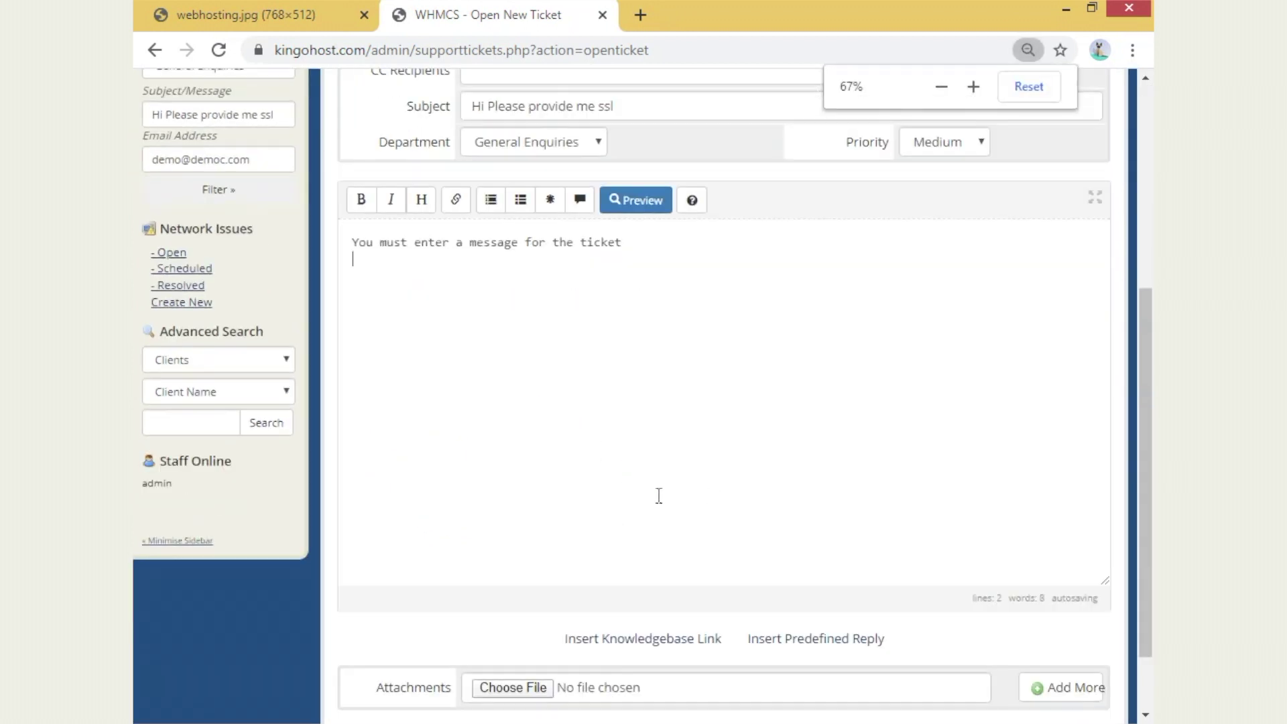
key("ctrl+minus")
left_click(702, 669)
- Restore the browser page to normal magnification and review the newly opened ticket
left_click(1027, 50)
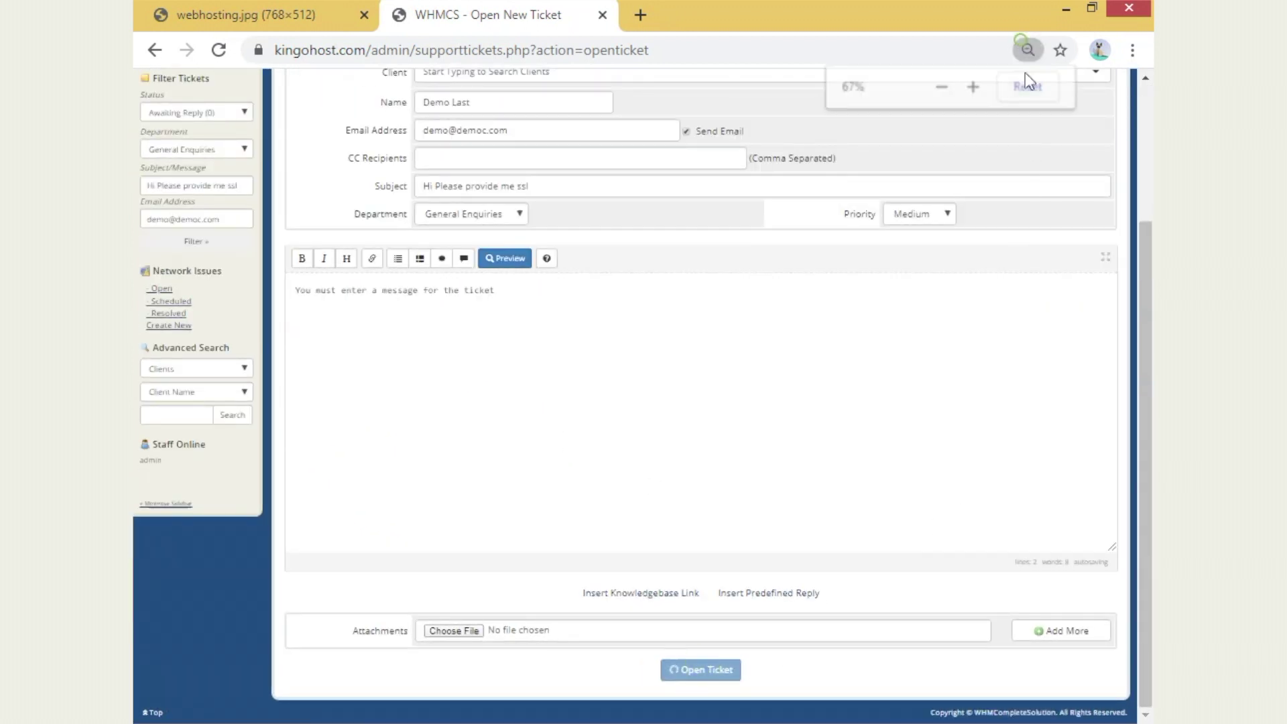
left_click(1029, 87)
scroll(657, 579, "down", 3)
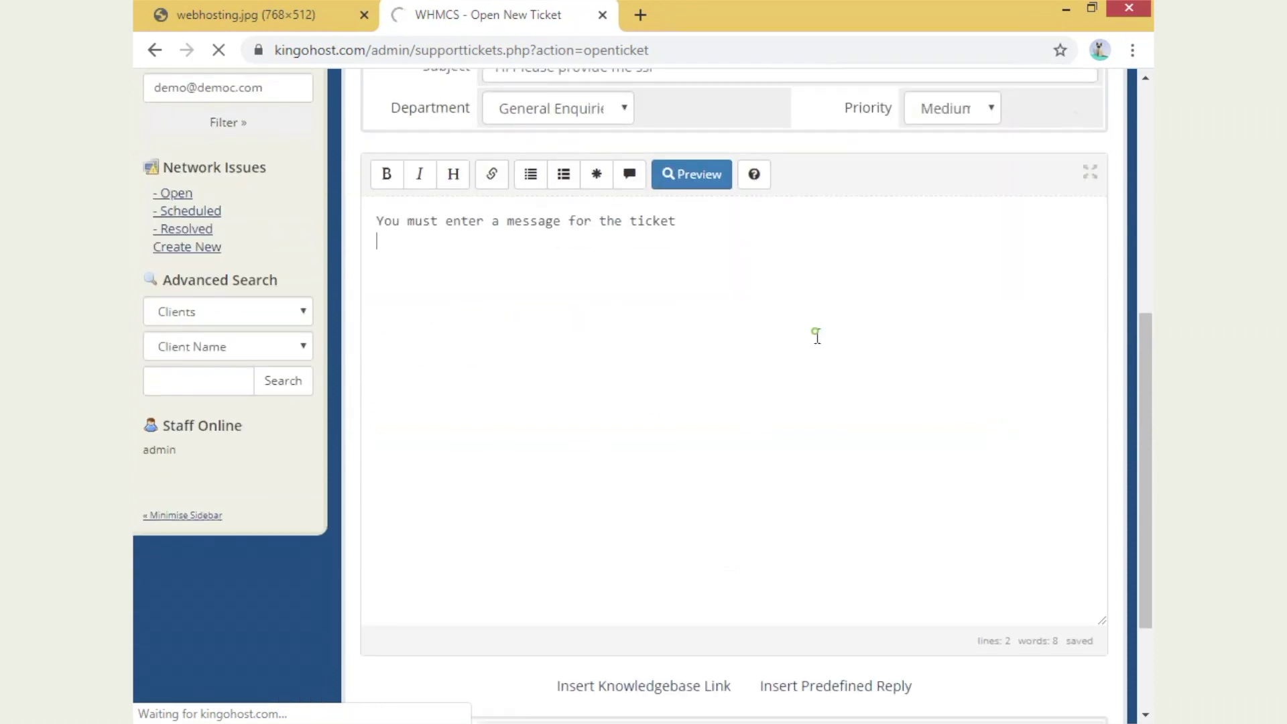
scroll(815, 336, "down", 2)
scroll(646, 305, "up", 6)
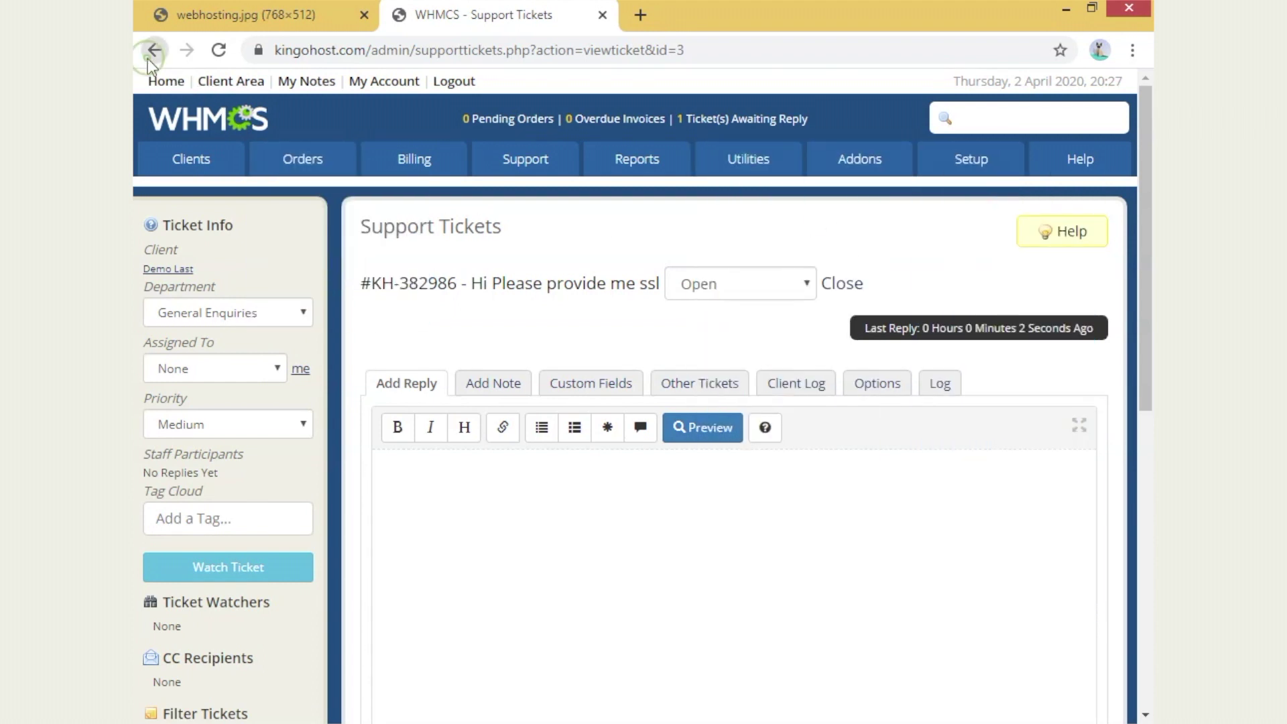
- Go back to the demo client's profile and list the emails sent to them
left_click(147, 58)
left_click(148, 58)
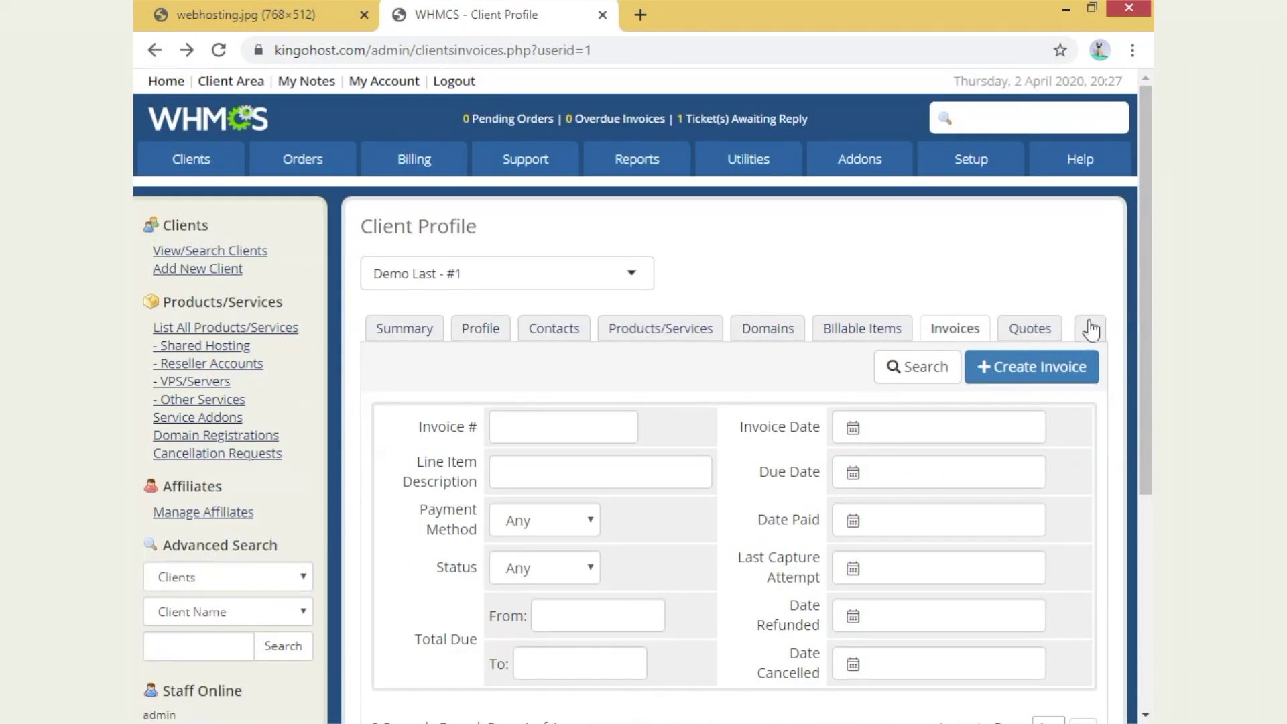
left_click(1090, 329)
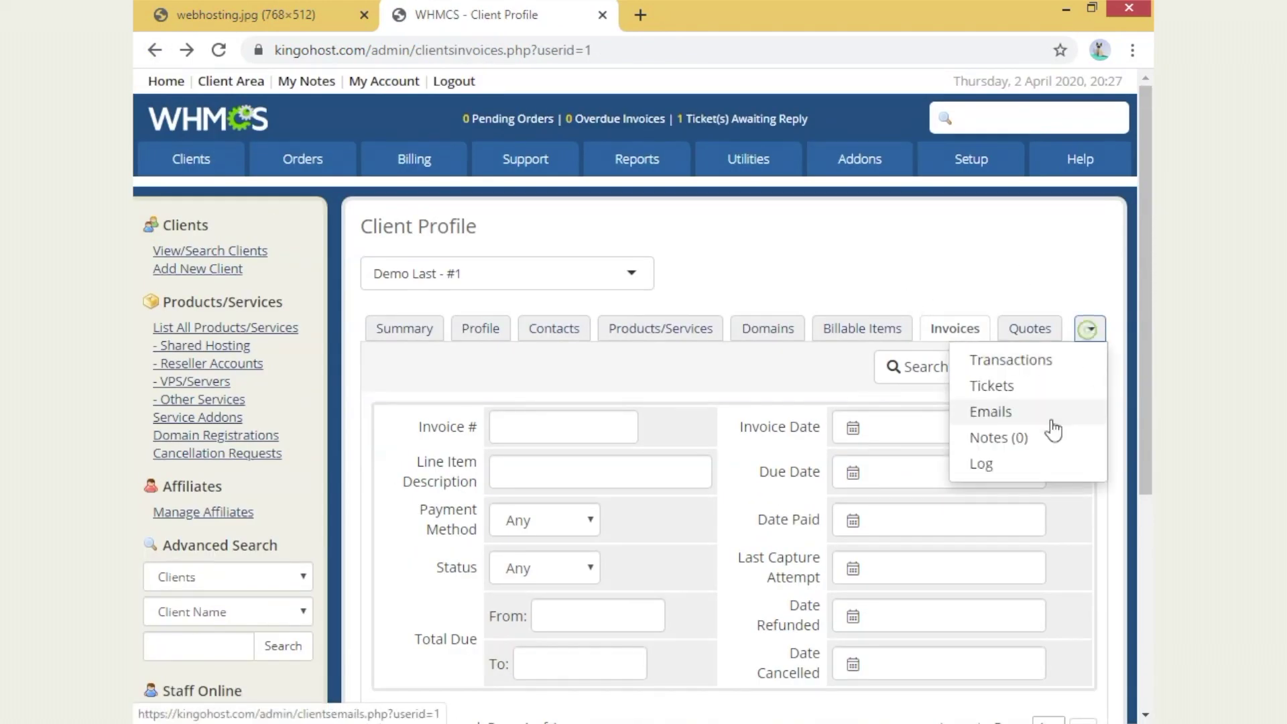
left_click(1047, 436)
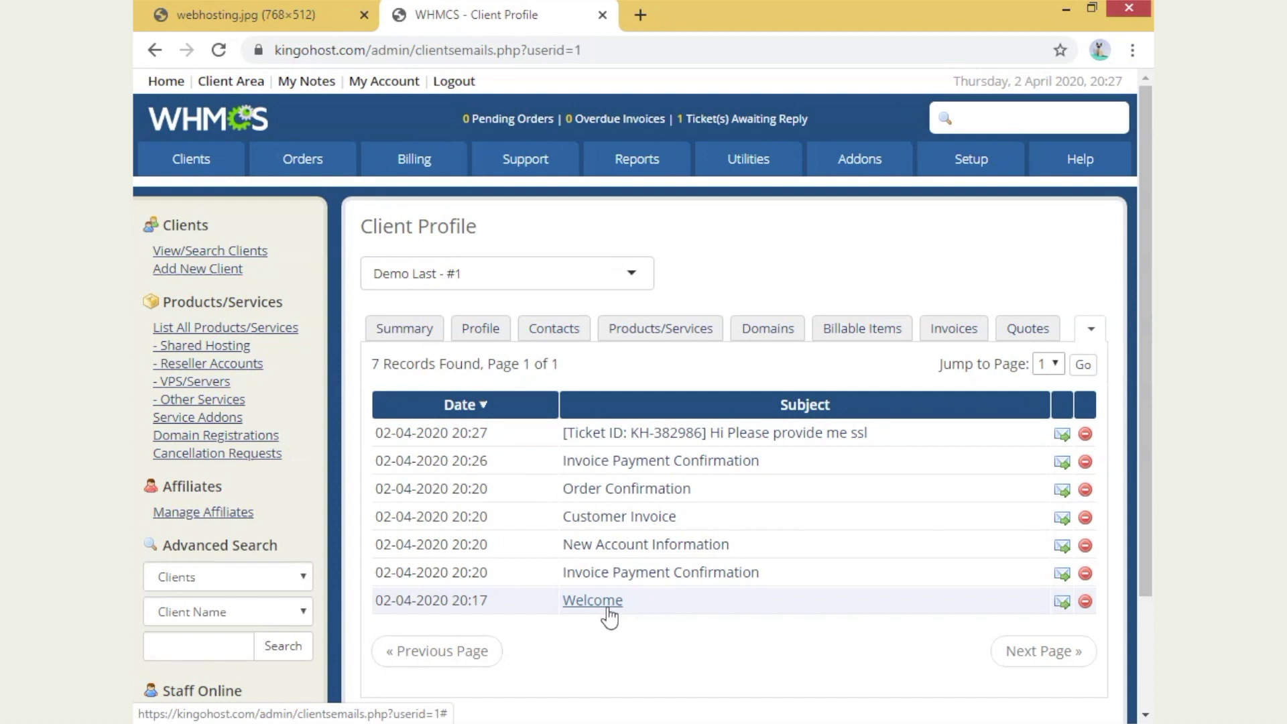
- Read the New Account Information email's login details, then close the preview
left_click(643, 548)
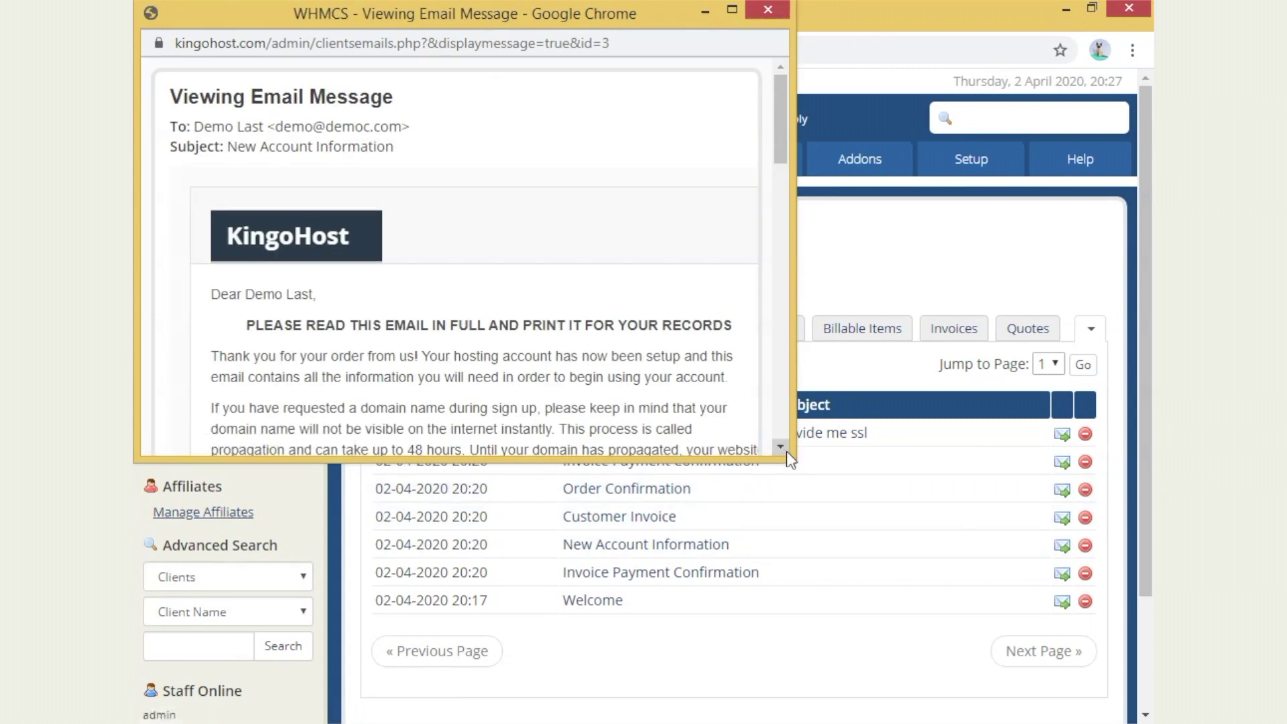
scroll(531, 319, "down", 6)
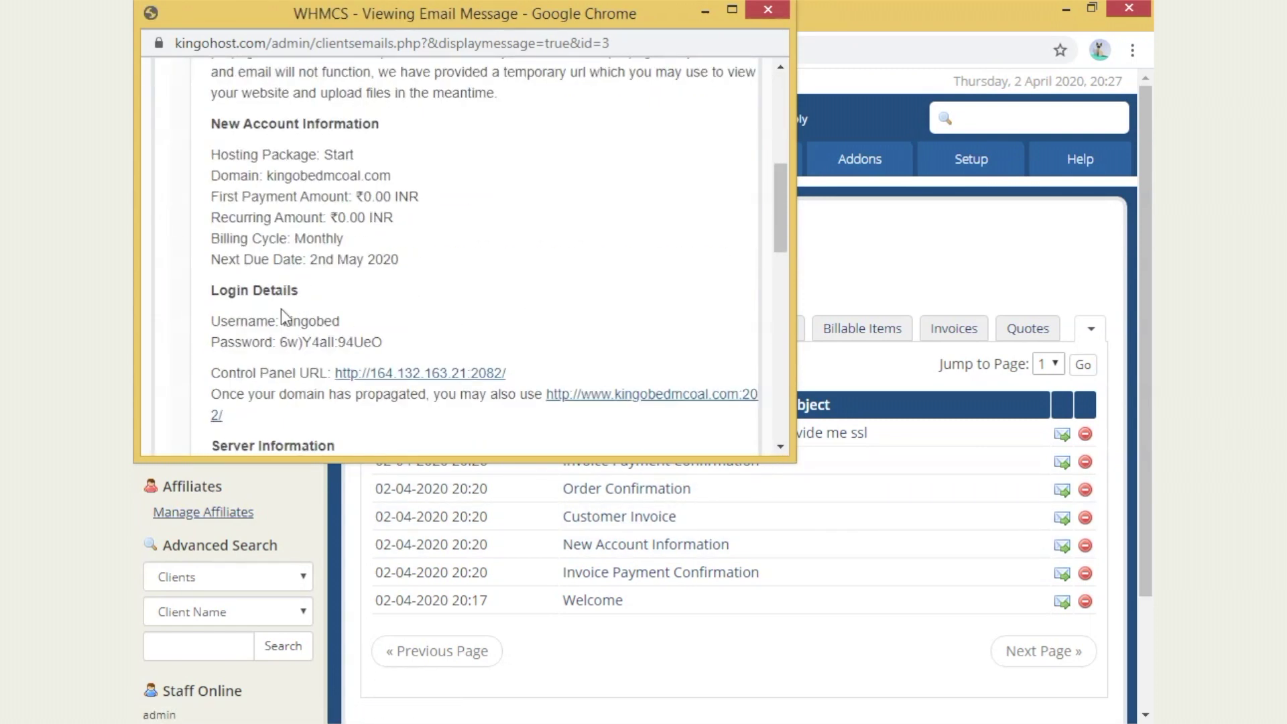
left_click_drag(209, 320, 533, 372)
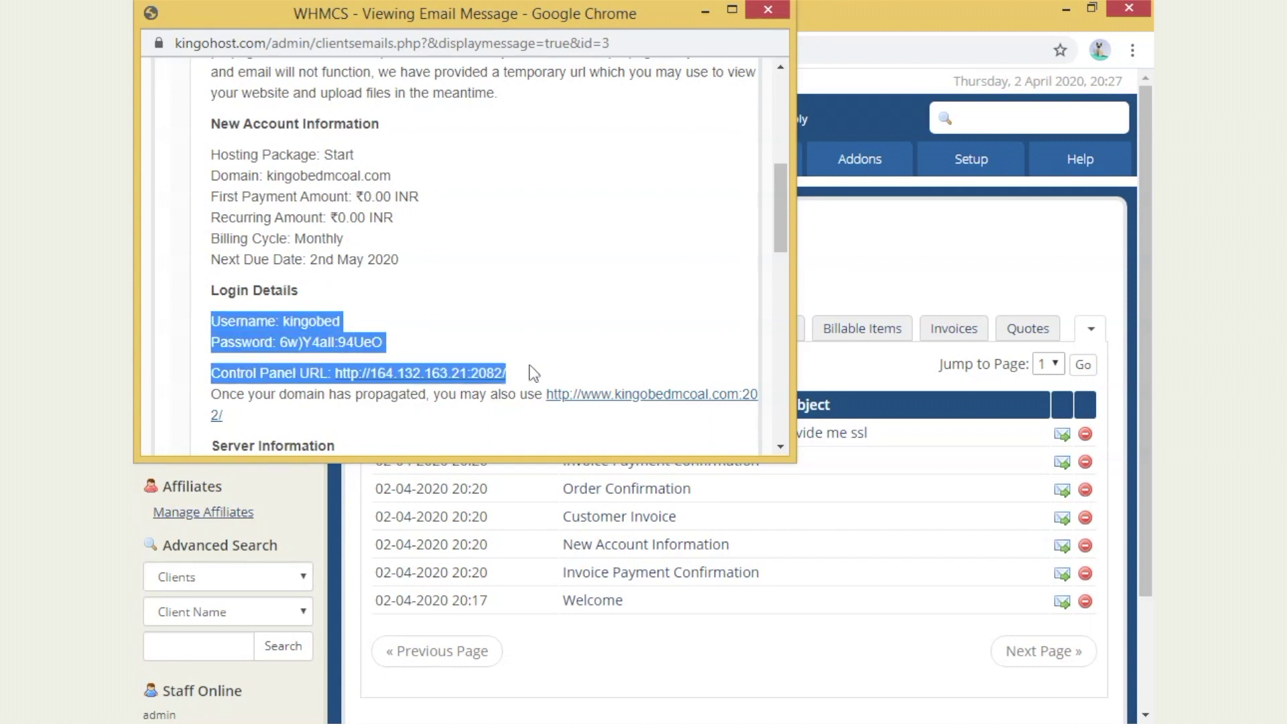
left_click(771, 16)
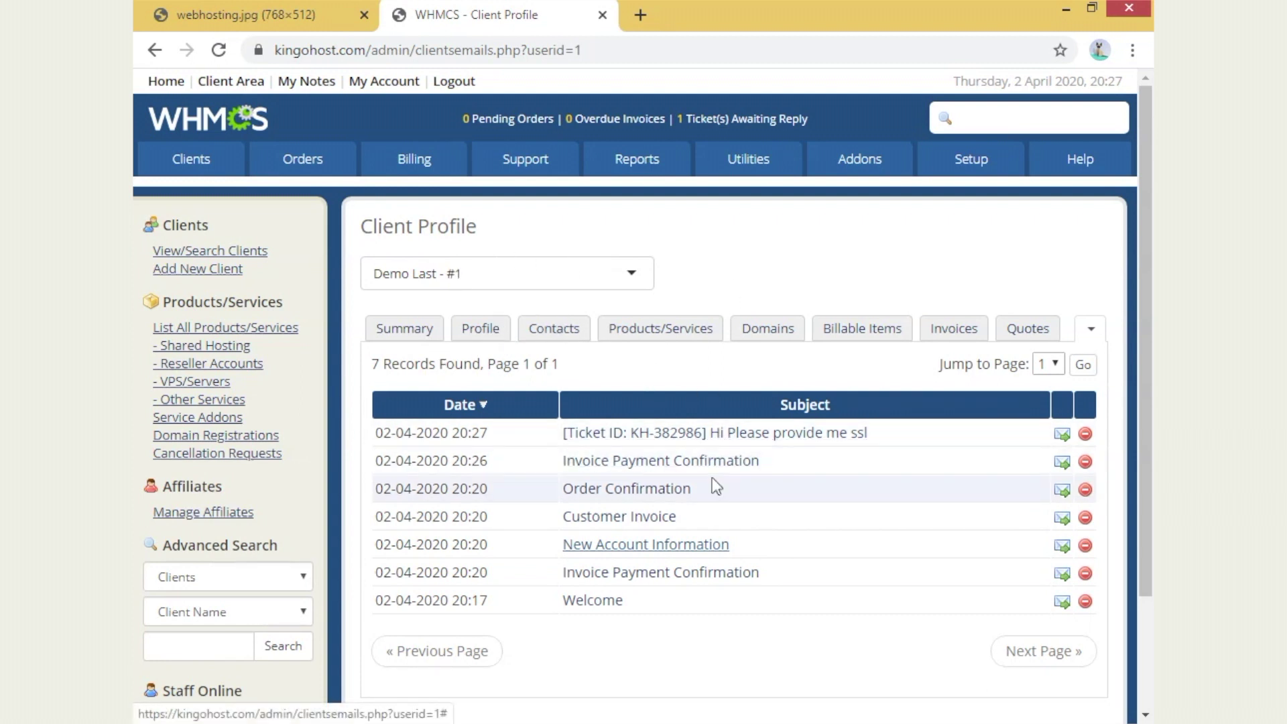
- Reach the Tickets Waiting list from the dashboard and open the 'Hi Please provide me ssl' ticket
left_click(721, 120)
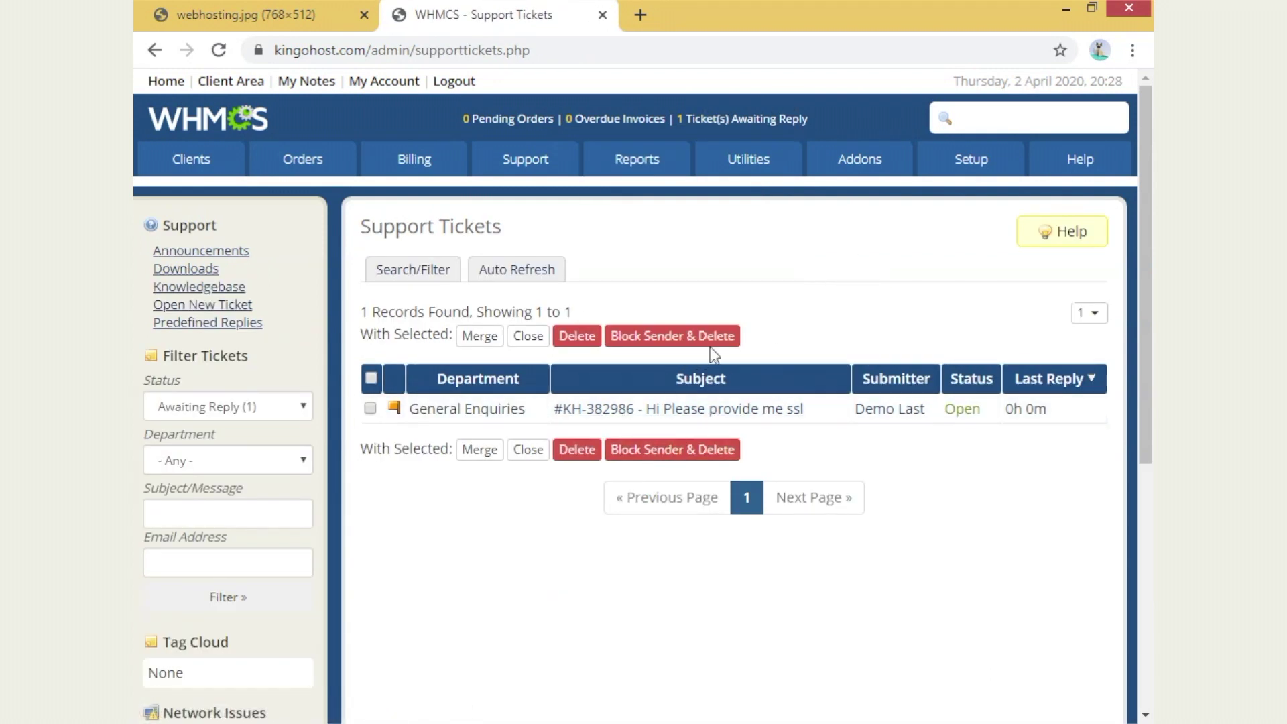
left_click(167, 83)
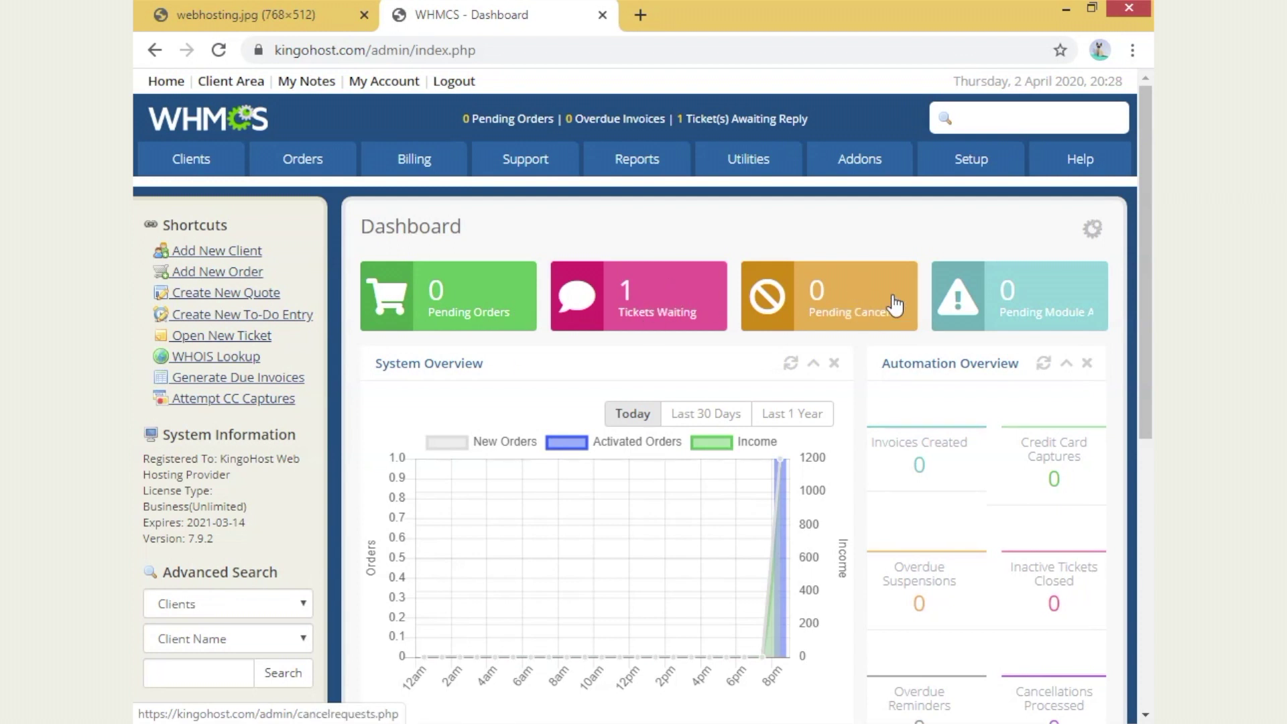
scroll(828, 280, "down", 2)
scroll(829, 302, "up", 2)
left_click(691, 296)
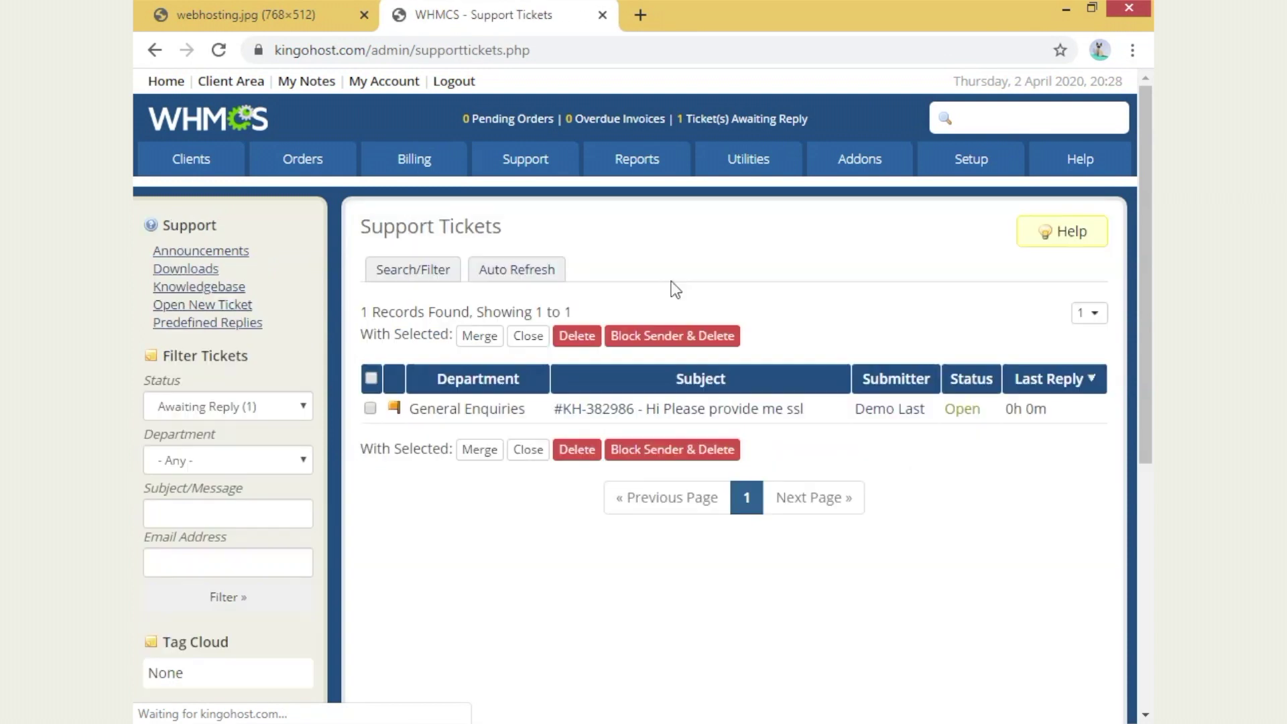
scroll(700, 384, "down", 1)
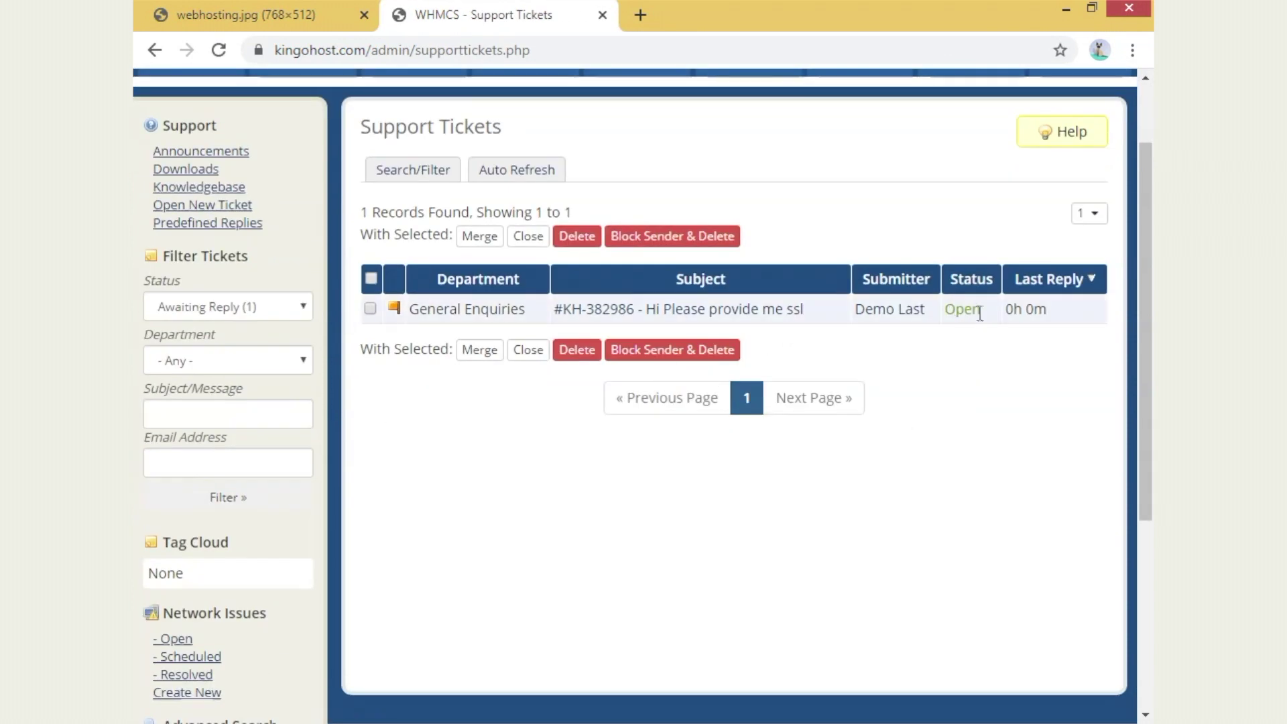
left_click(713, 315)
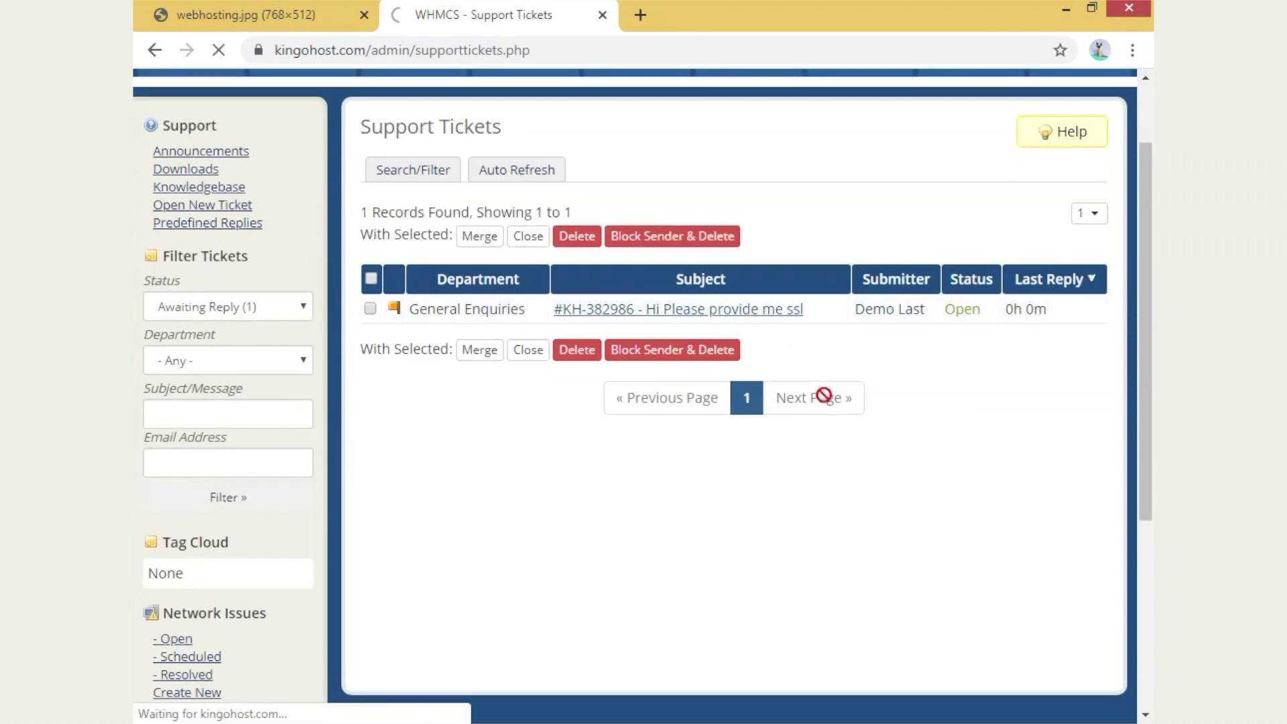
scroll(670, 463, "down", 3)
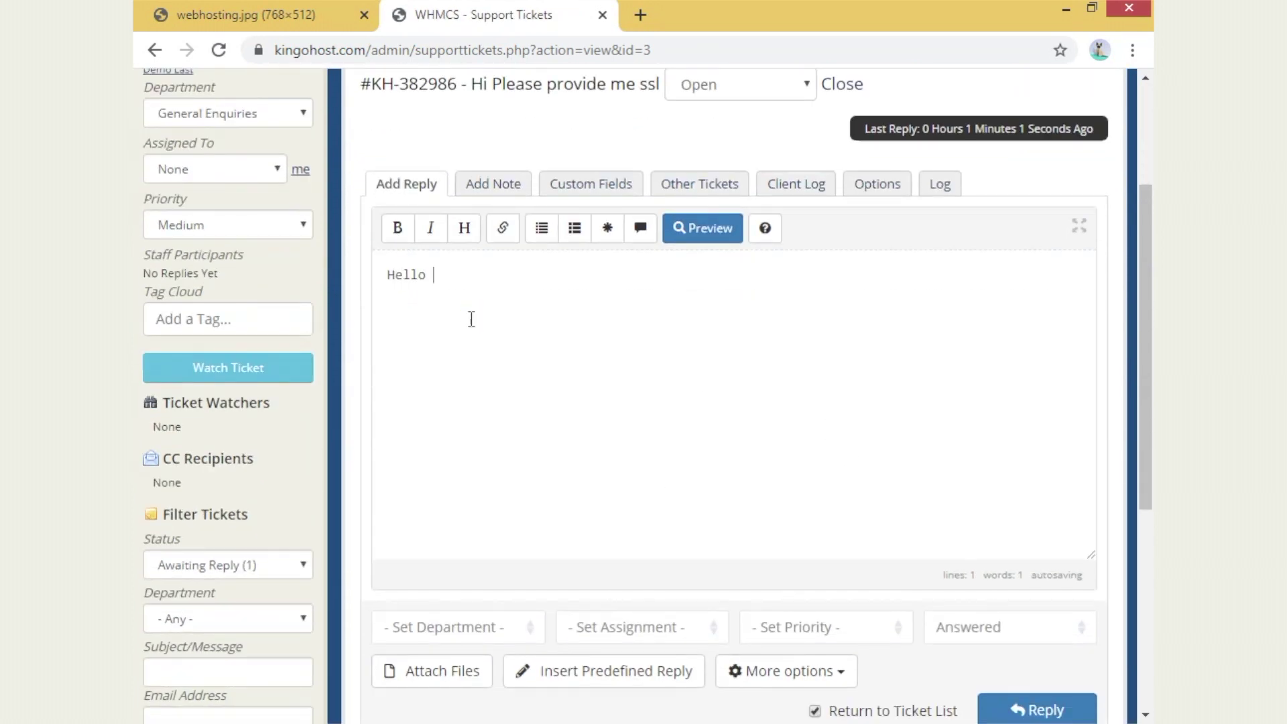
- Finish the reply with 'problem is solved' and send it to the client
type("prob")
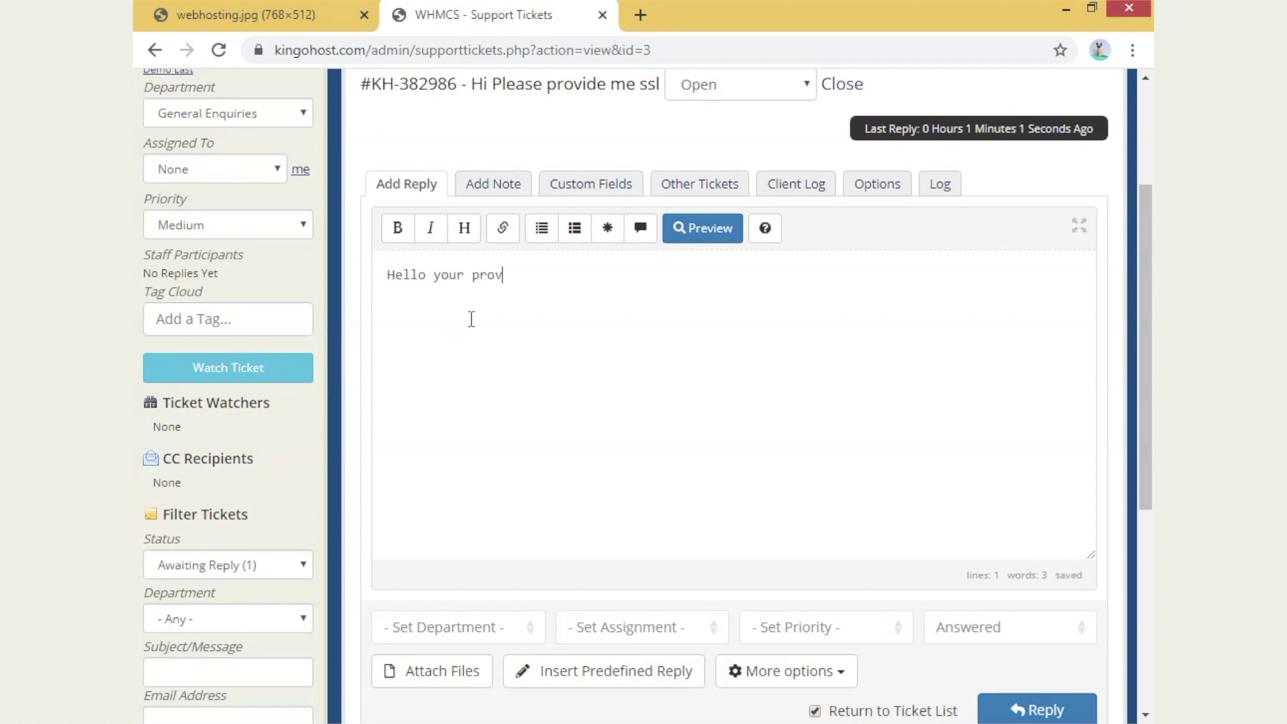
type("lem is solved")
scroll(739, 291, "down", 2)
left_click(1045, 617)
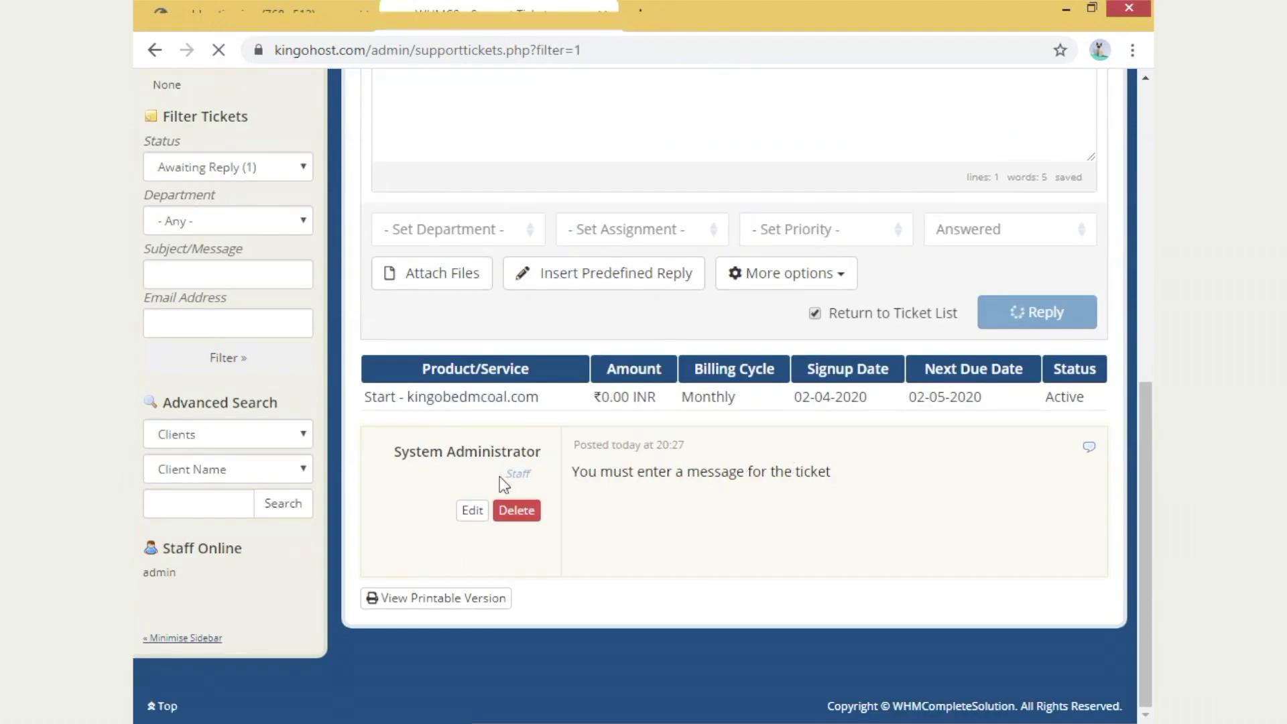
- Filter Support Tickets to Answered to confirm the SSL ticket now shows as answered
scroll(750, 527, "down", 5)
scroll(718, 488, "up", 5)
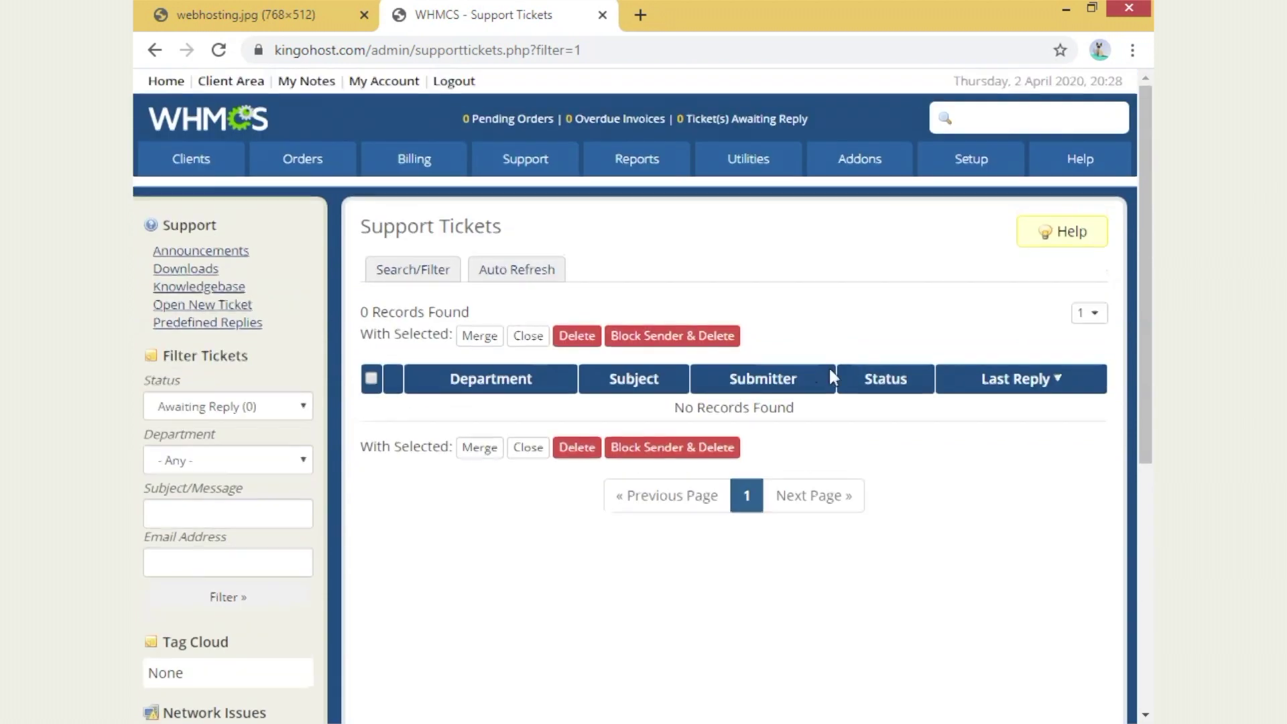
mouse_move(525, 164)
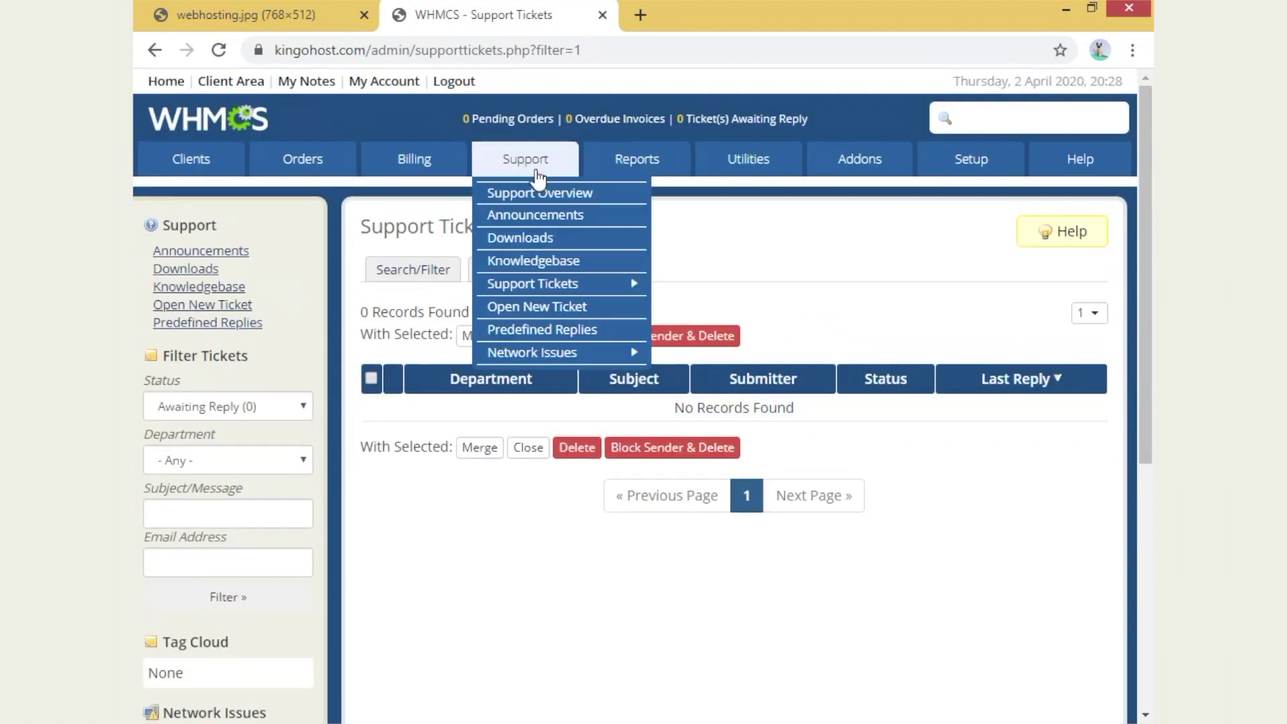
mouse_move(565, 285)
left_click(769, 354)
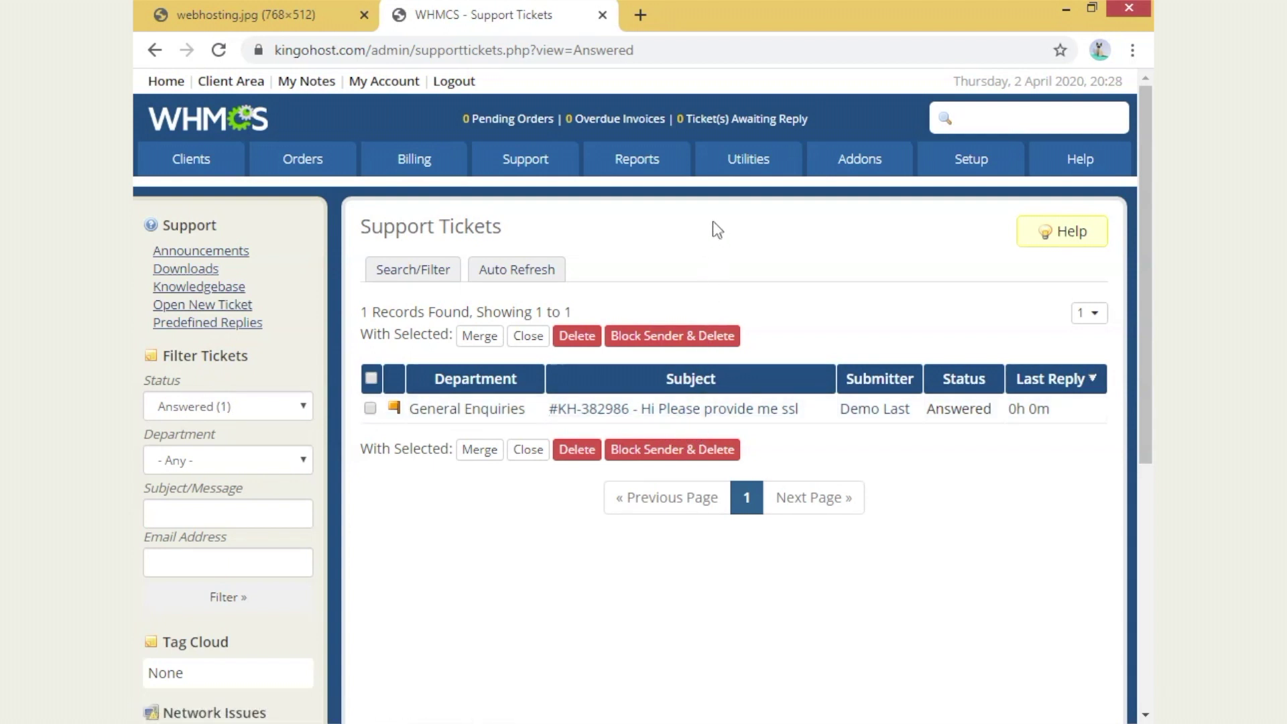
mouse_move(525, 159)
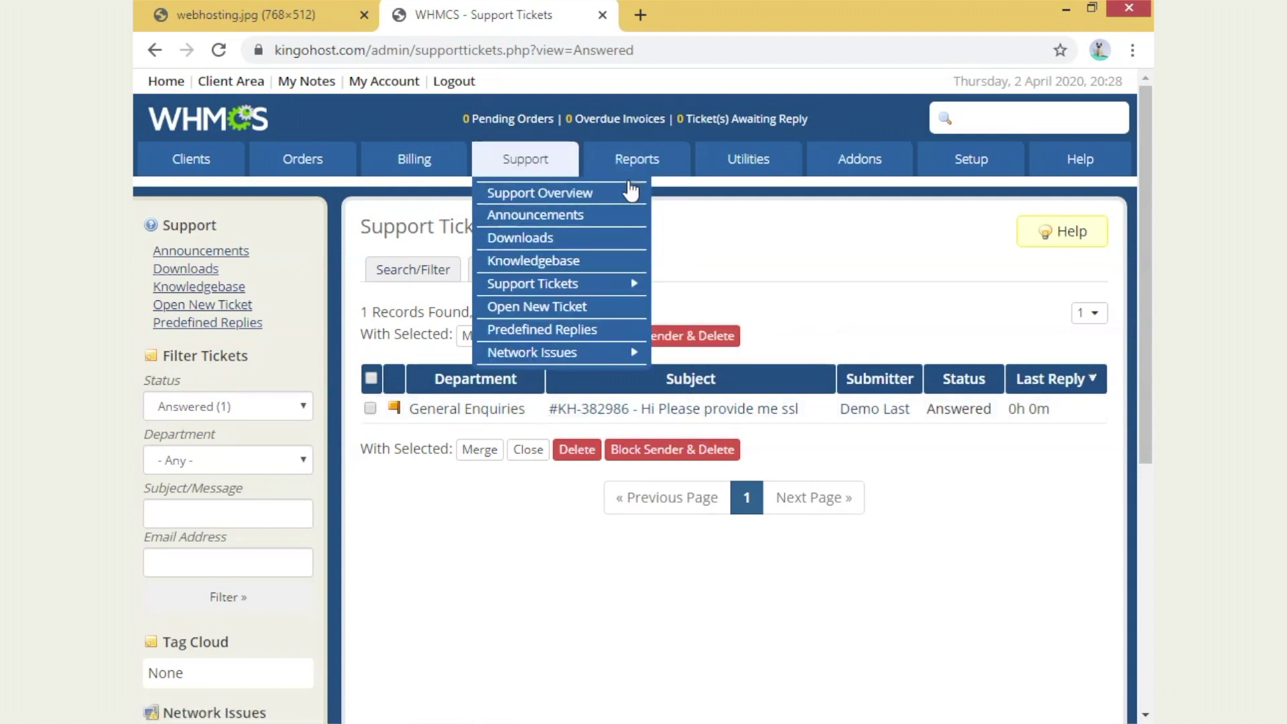
mouse_move(653, 176)
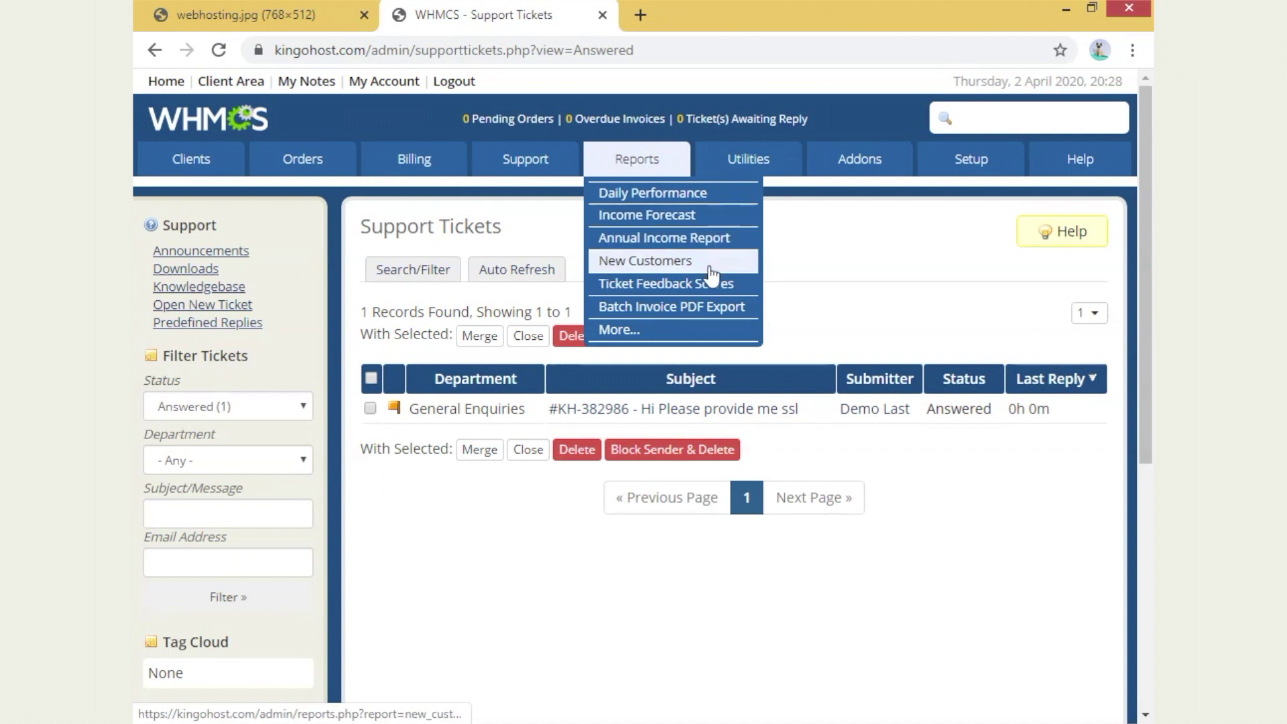
- Open the Annual Income Report and check April's ₹1,200.00 INR income
left_click(709, 240)
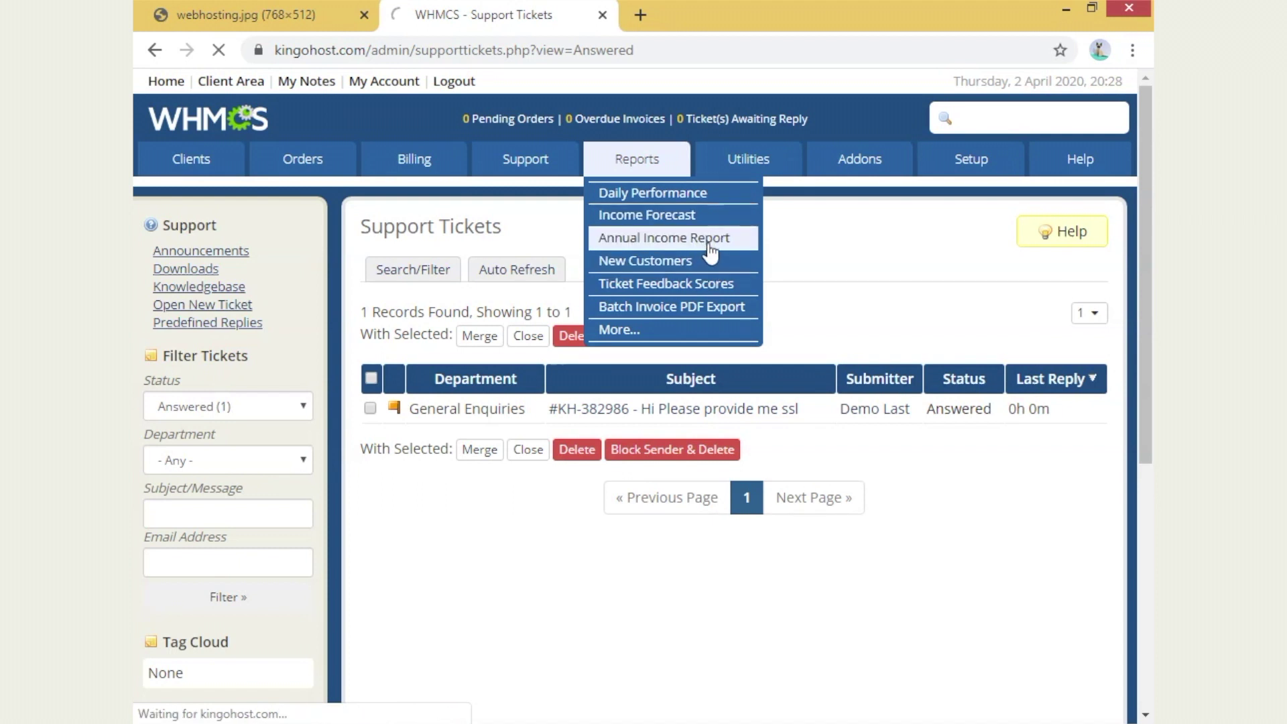
scroll(592, 454, "down", 5)
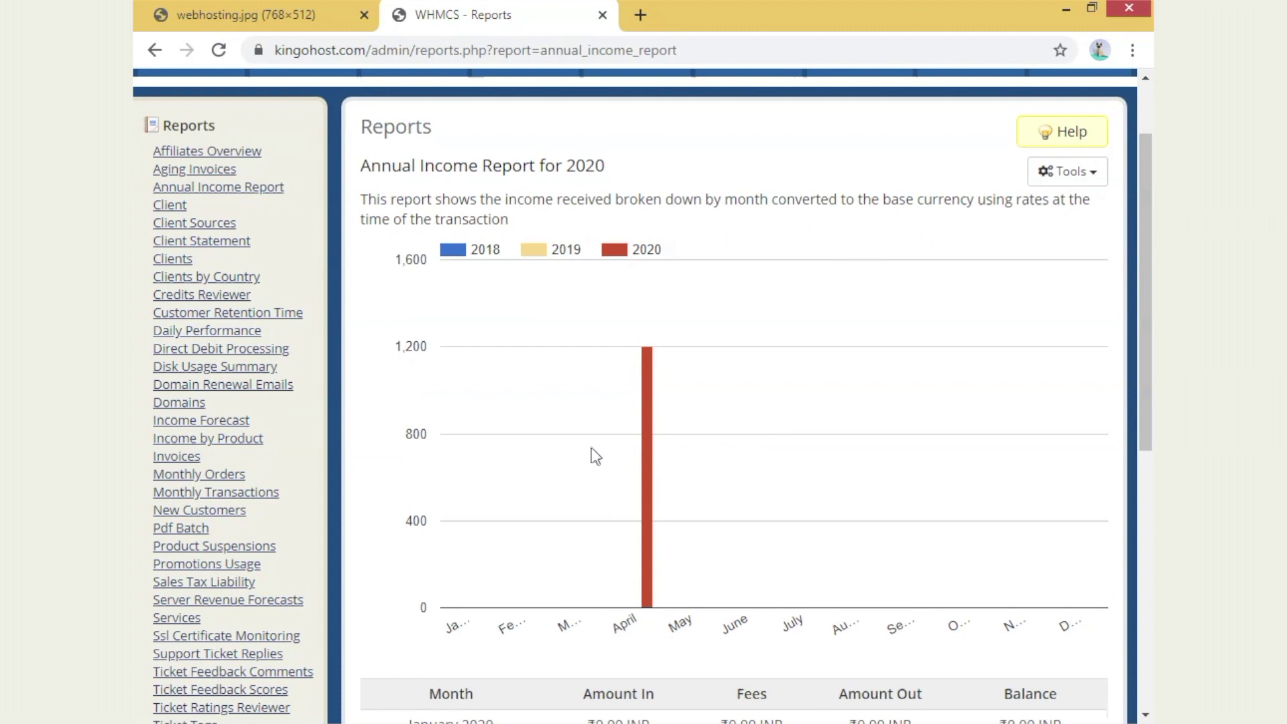
scroll(762, 453, "down", 2)
left_click_drag(588, 422, 735, 420)
left_click(763, 481)
scroll(895, 380, "down", 2)
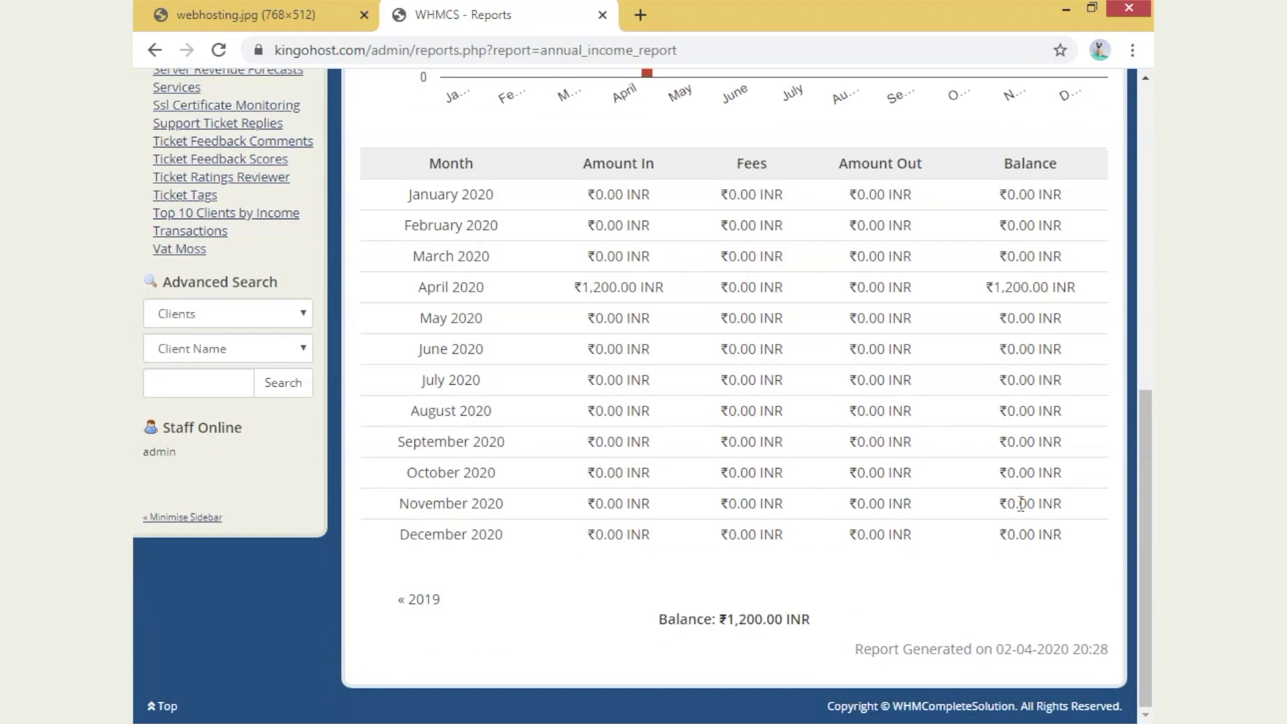
scroll(904, 621, "up", 10)
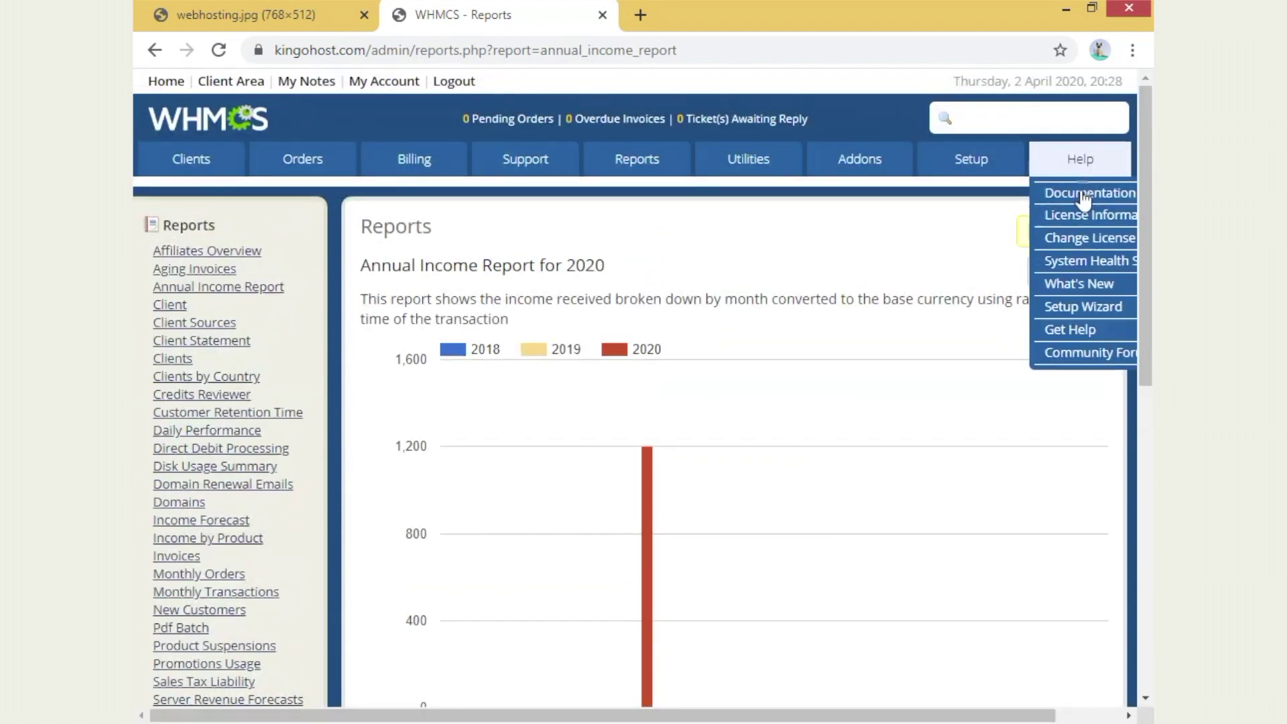
- View the printer-friendly version of the income report, then close its tab
left_click(1050, 270)
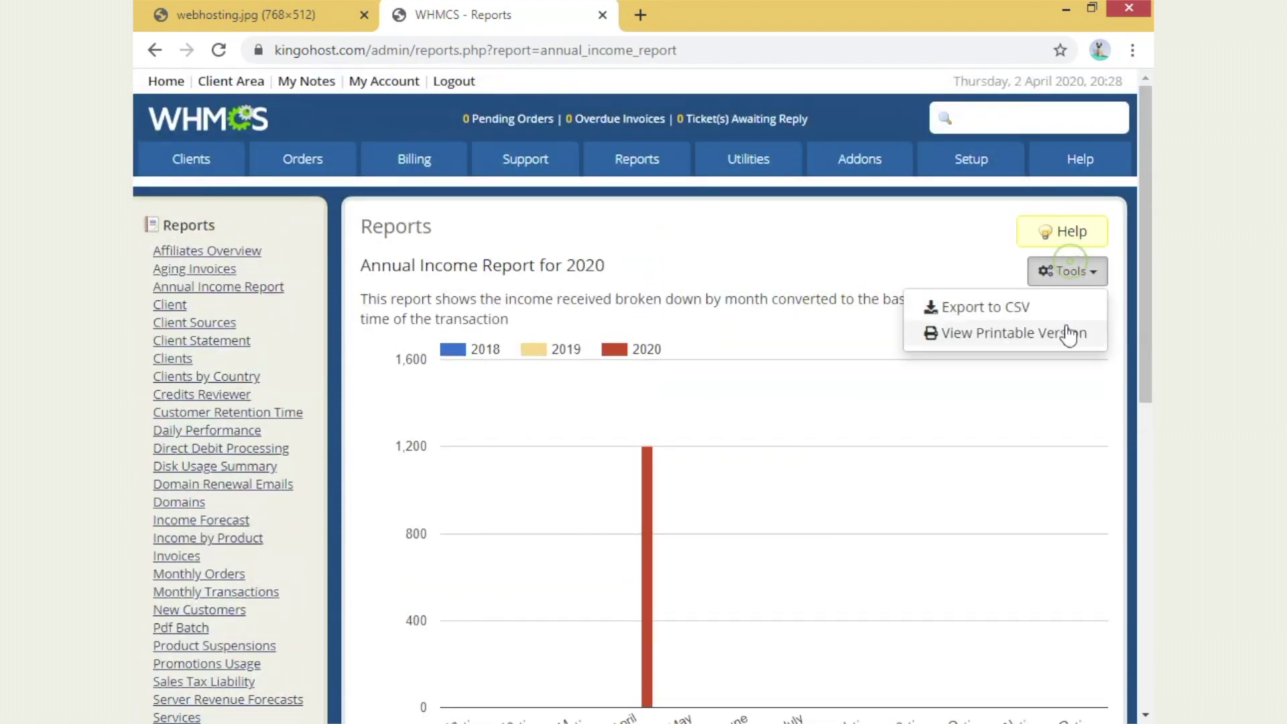
left_click(992, 333)
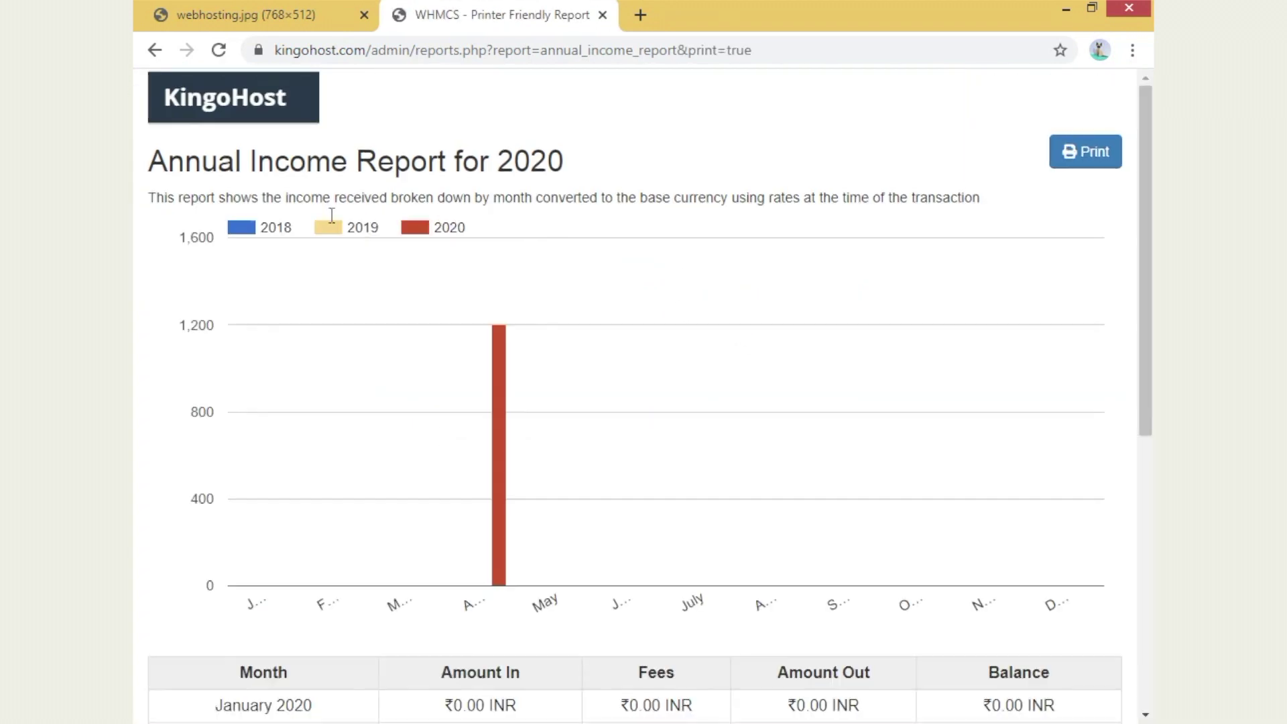
scroll(368, 360, "down", 3)
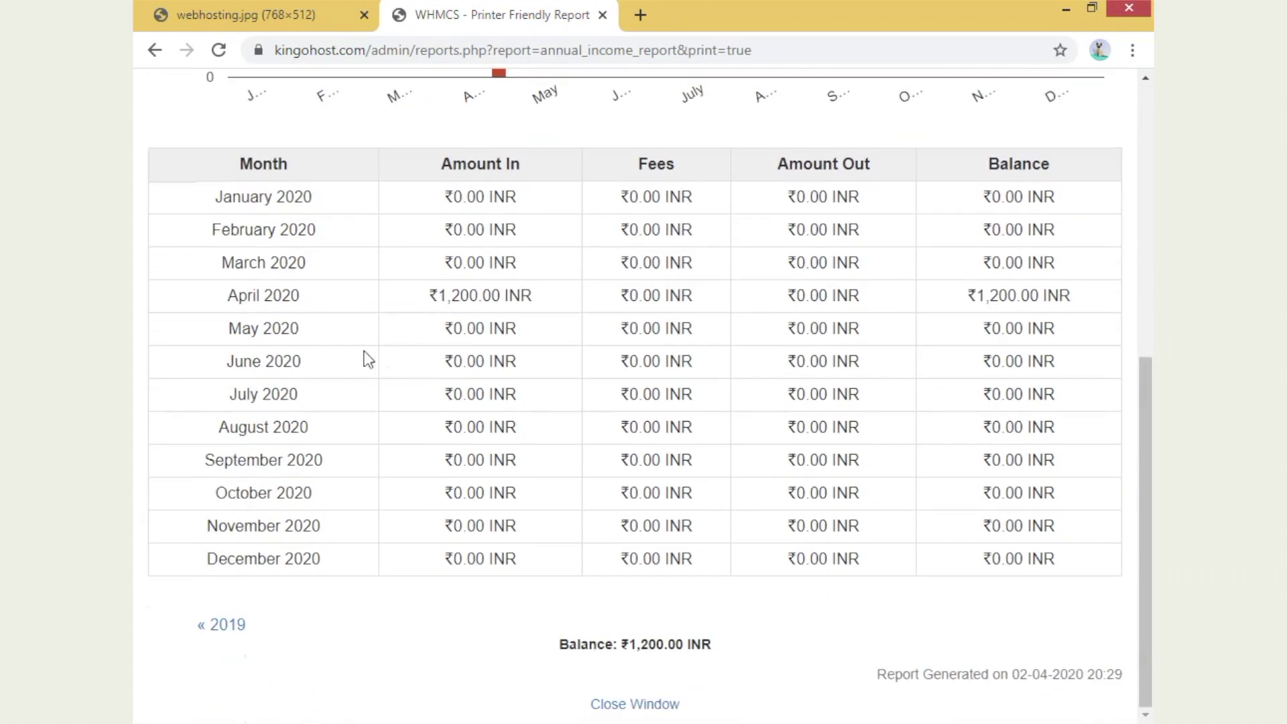
left_click_drag(200, 231, 1025, 556)
left_click(1107, 627)
scroll(658, 209, "up", 3)
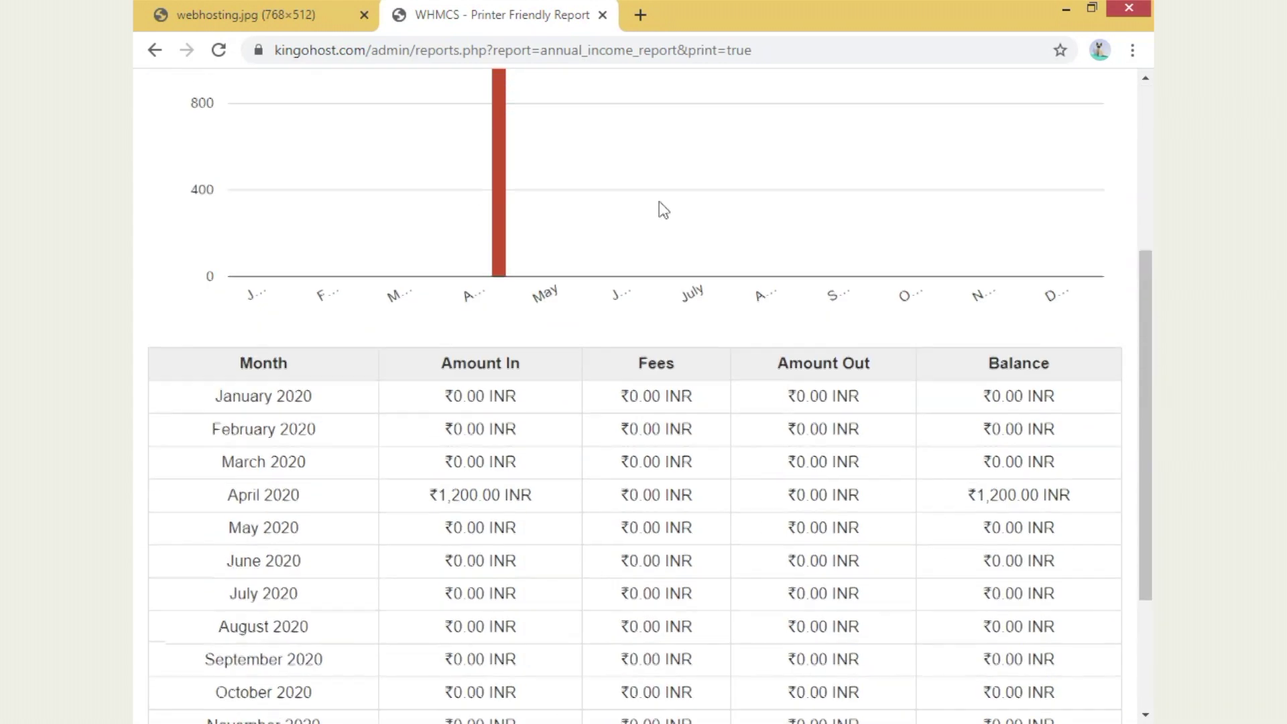
left_click(602, 14)
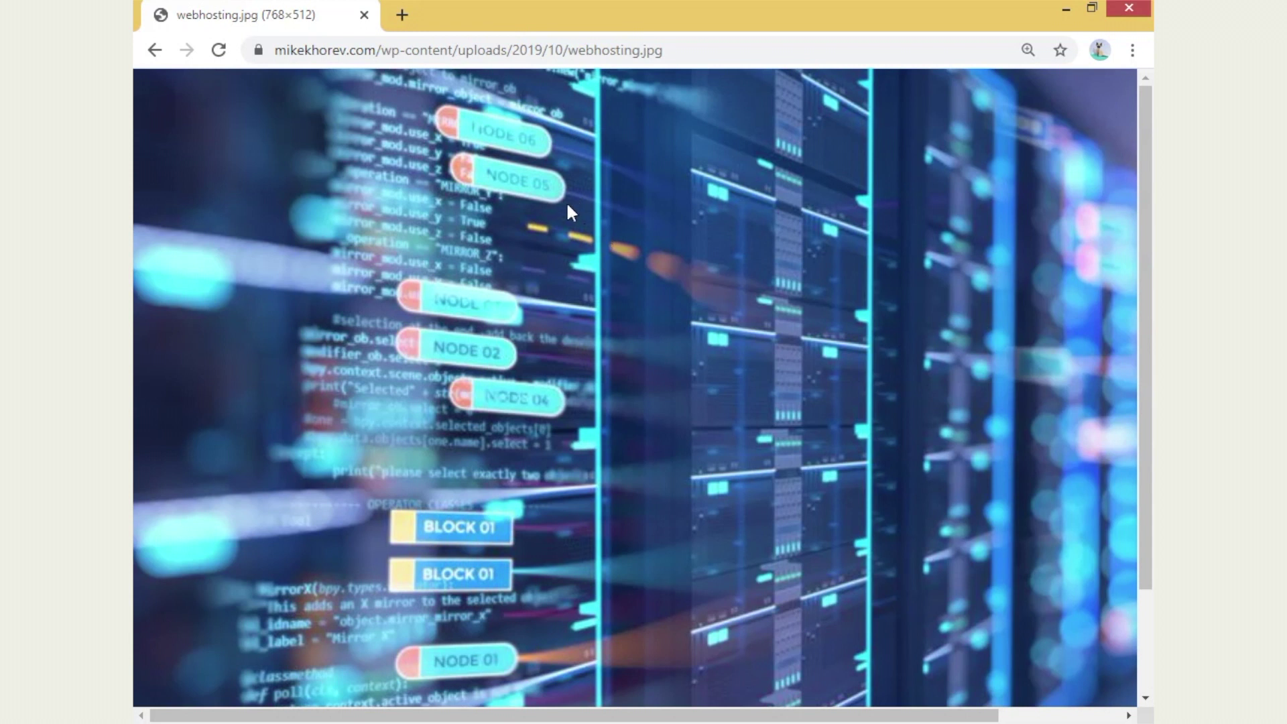
- Go to the kingohost admin area, open Update WHMCS, and confirm the admin password
left_click(402, 14)
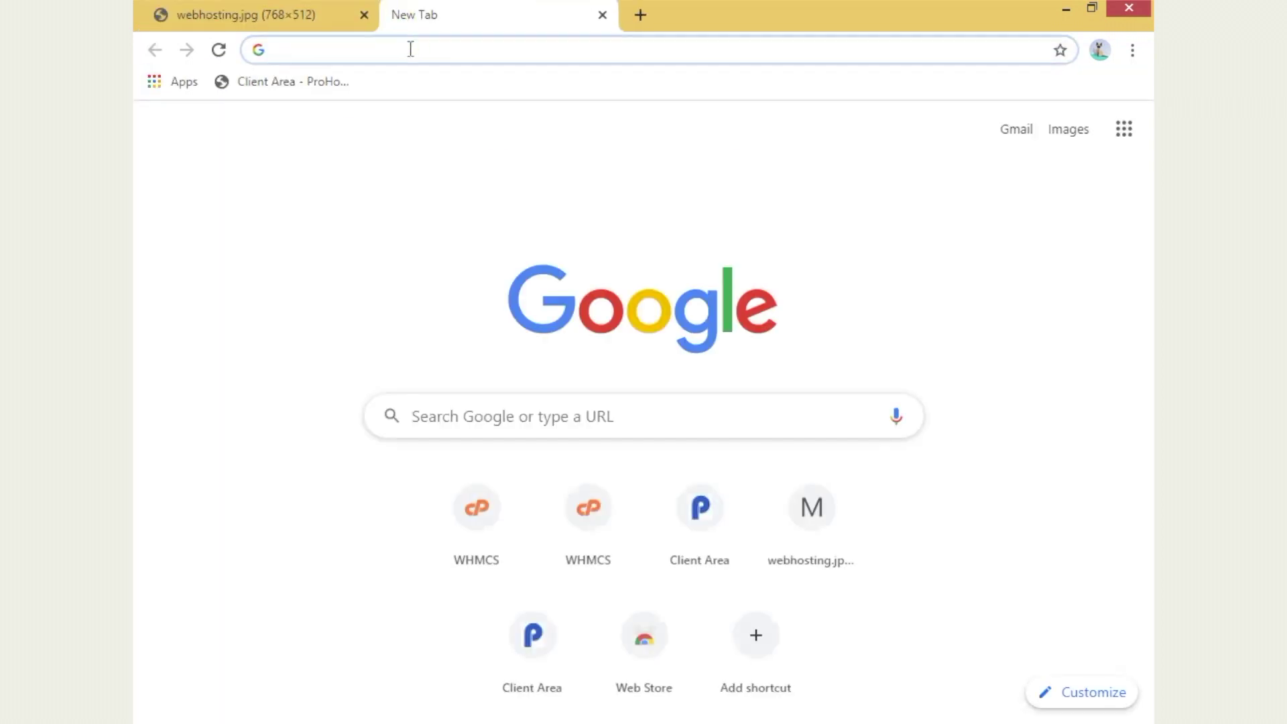
key("Return")
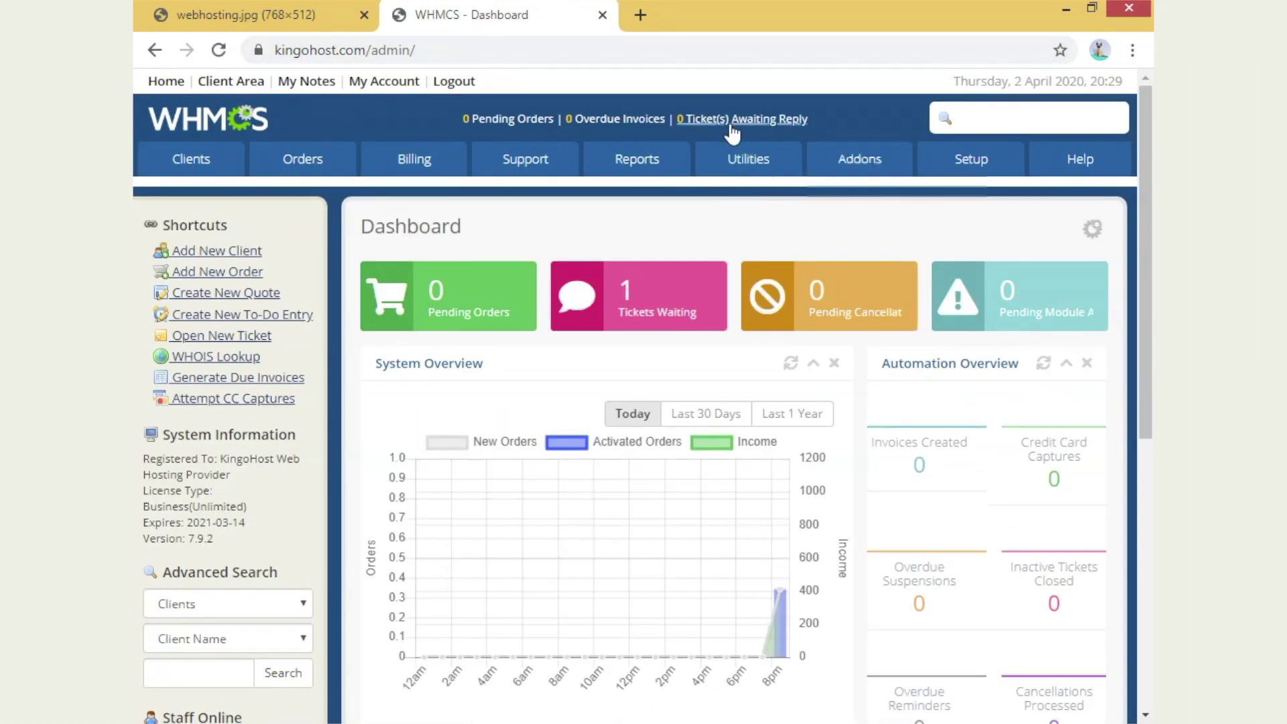
mouse_move(769, 158)
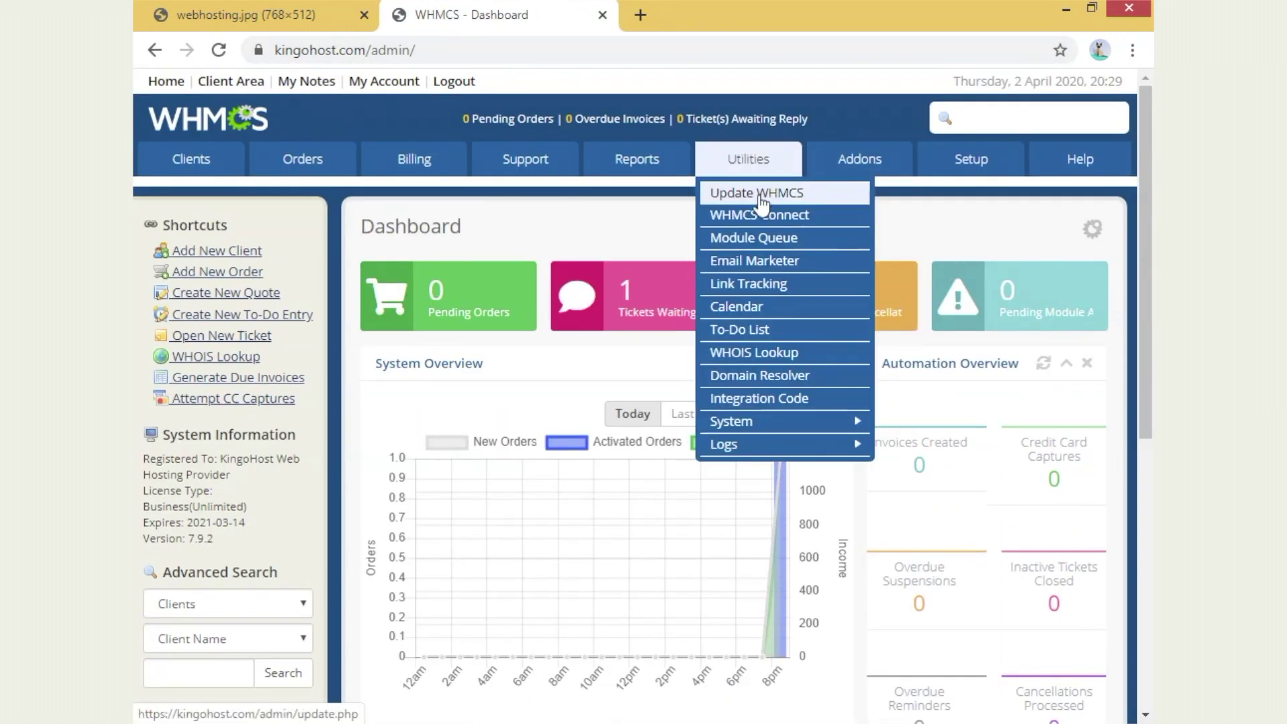
left_click(813, 199)
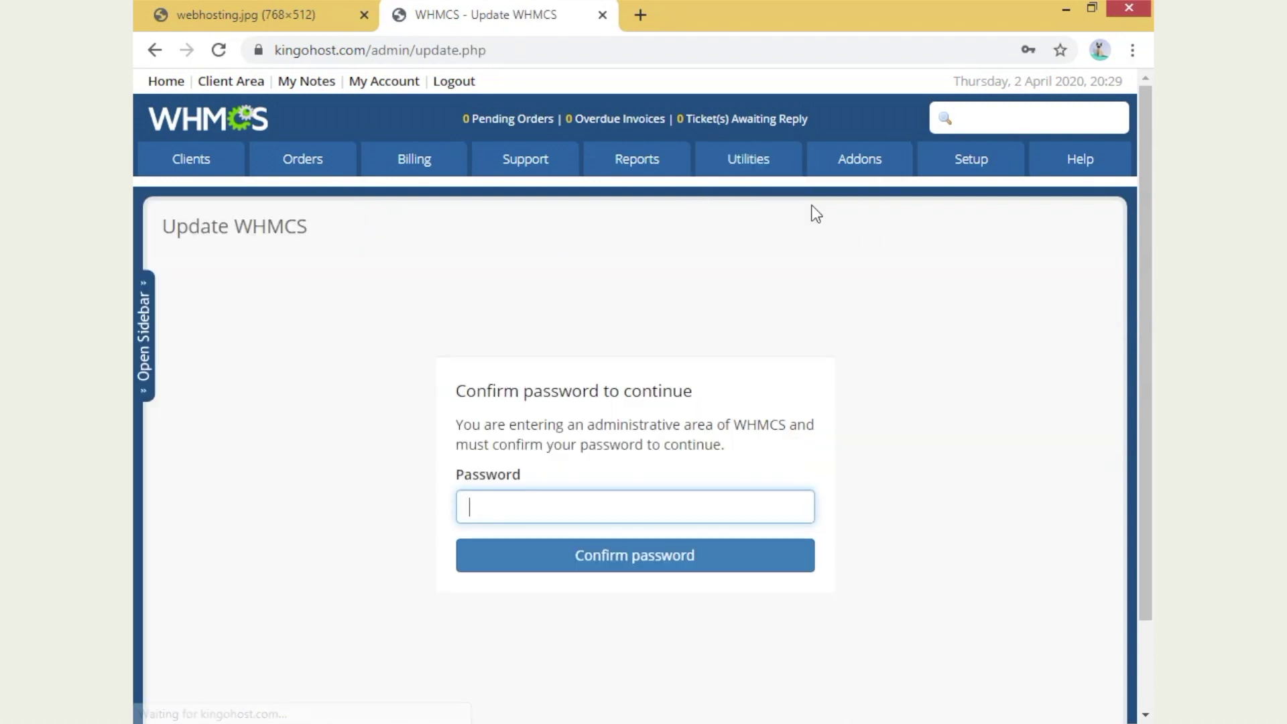
left_click(481, 513)
left_click(569, 543)
left_click(683, 557)
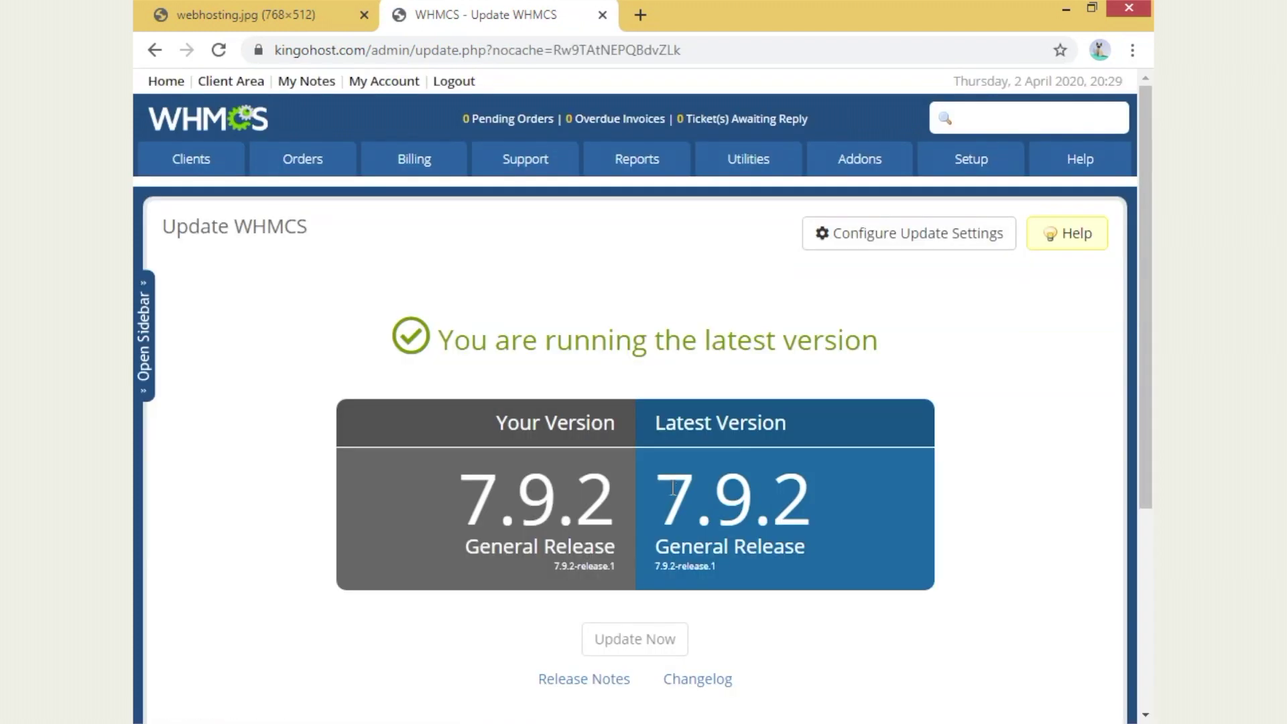
- Check for updates and confirm 7.9.2 General Release is the latest version
scroll(588, 494, "down", 5)
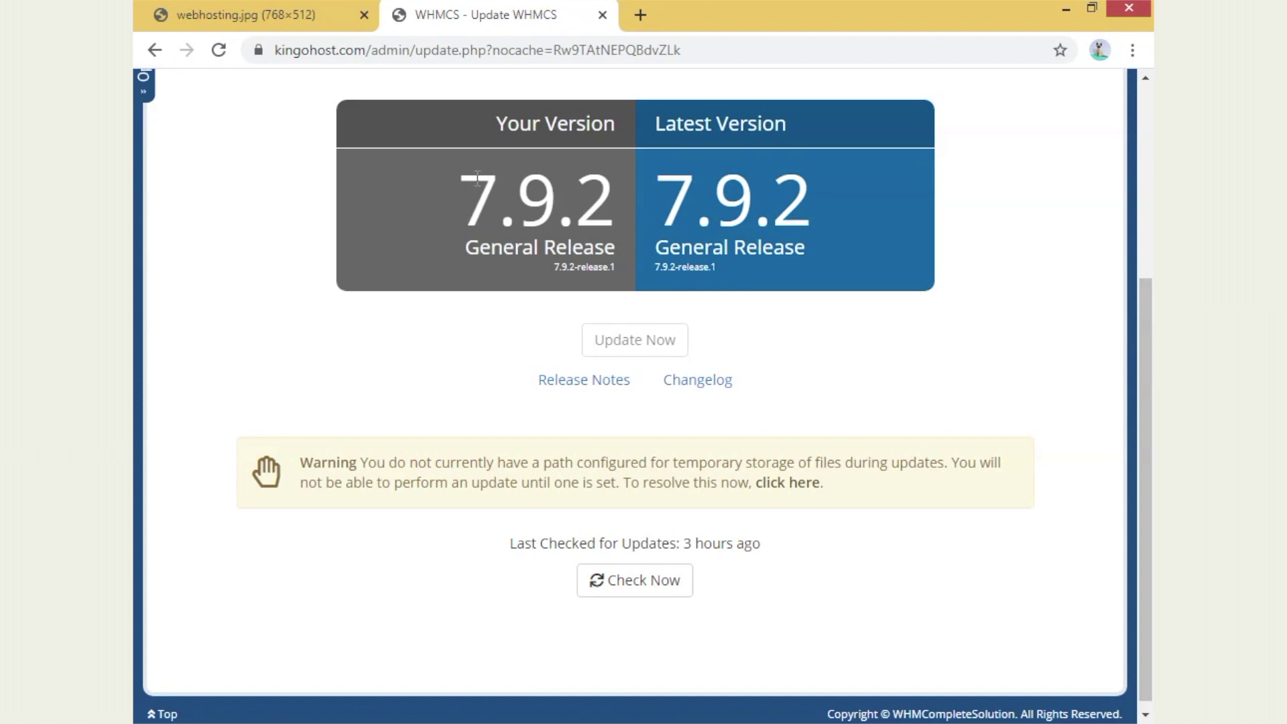
left_click(614, 593)
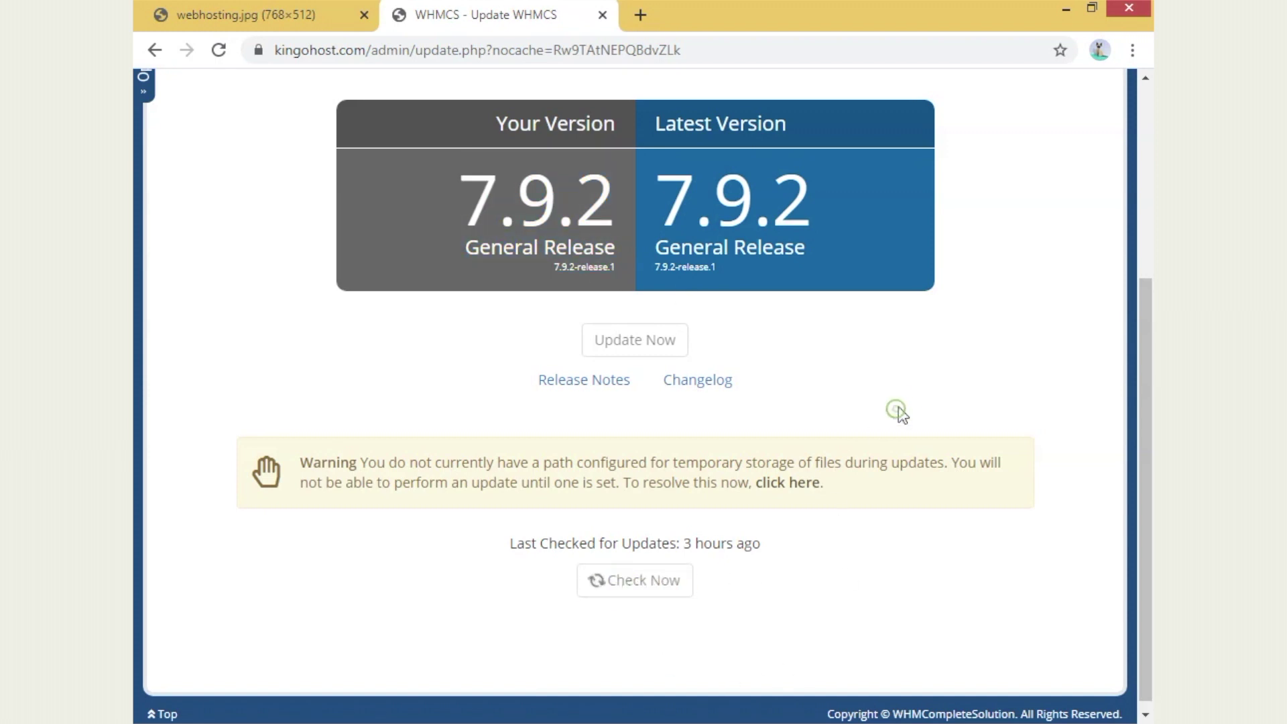
left_click_drag(669, 181, 843, 216)
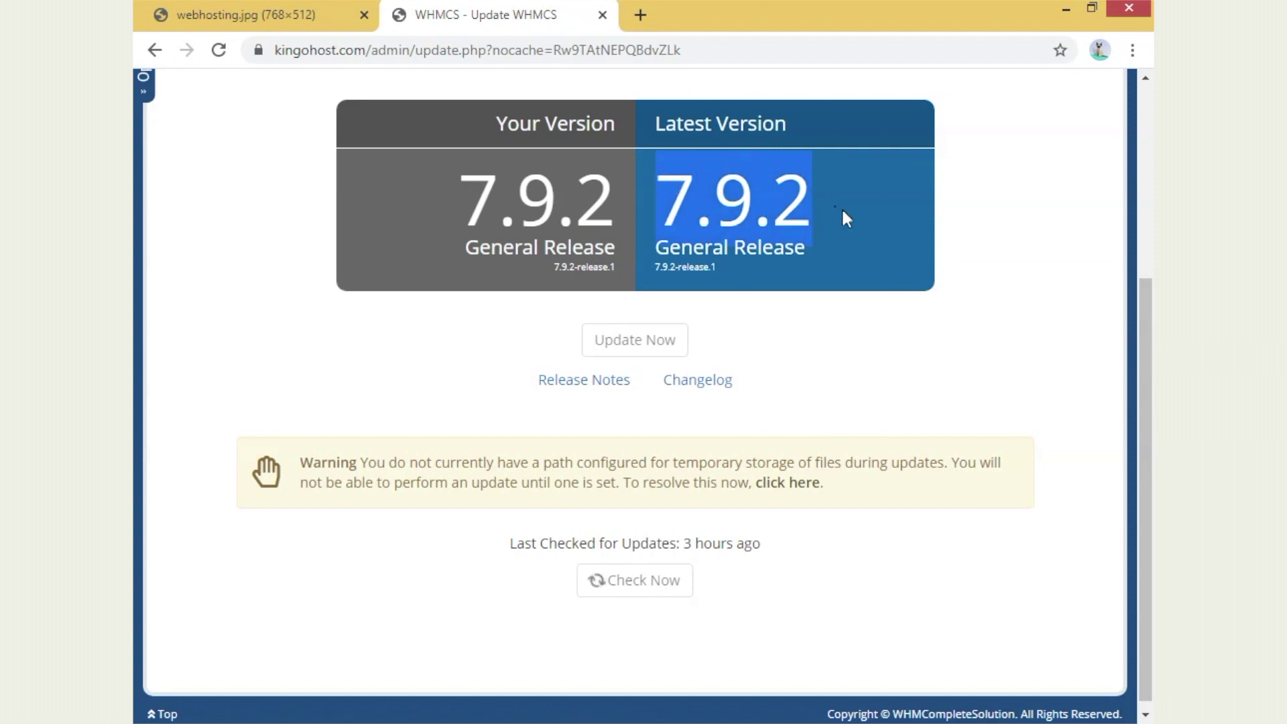
left_click(1103, 339)
left_click_drag(675, 226, 844, 272)
left_click(1001, 338)
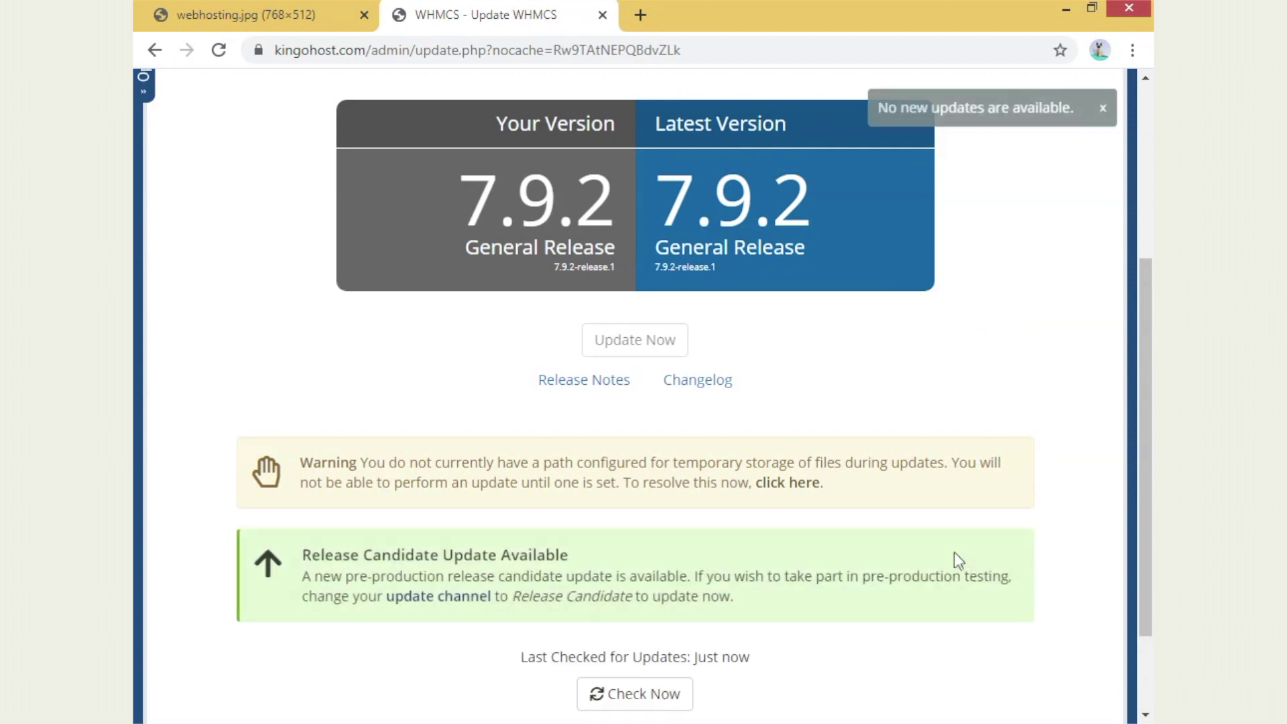
- Review the release candidate notice, then close the update settings without changes
scroll(596, 562, "down", 2)
left_click_drag(306, 459, 563, 457)
left_click(868, 532)
scroll(914, 281, "up", 3)
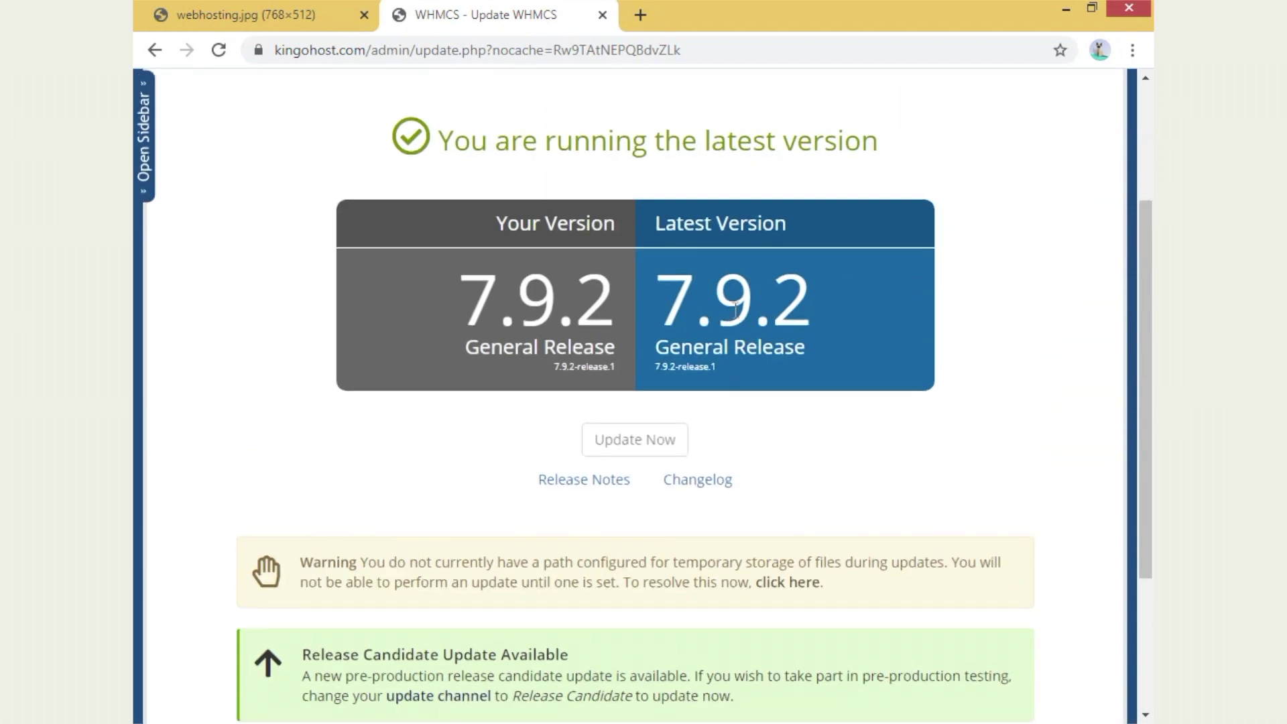
scroll(617, 529, "up", 3)
left_click(913, 135)
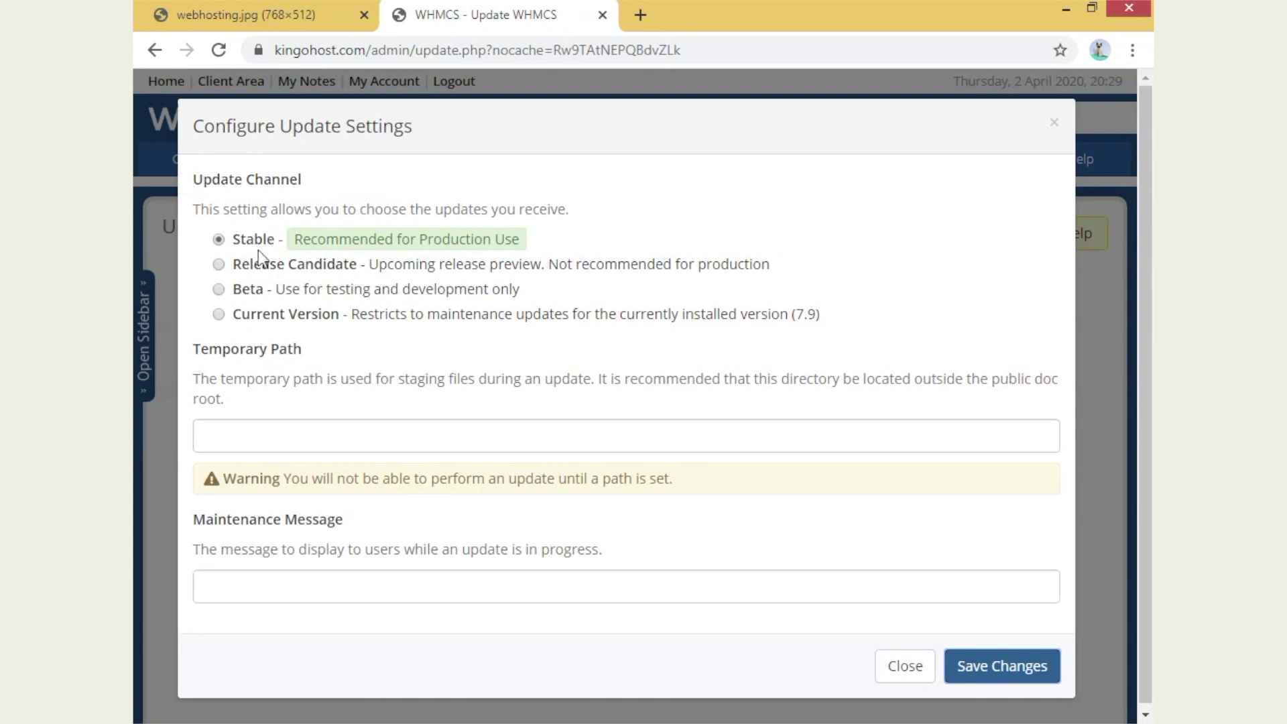
left_click(903, 666)
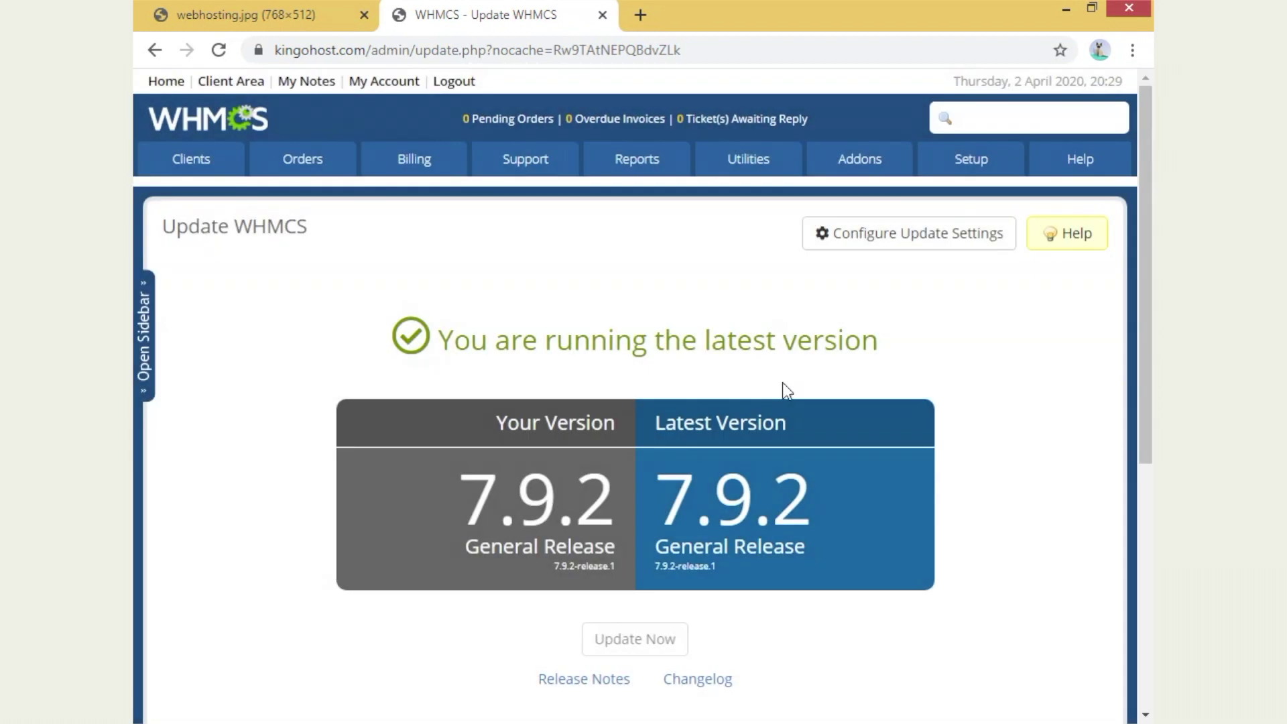
- Try connecting to the eu01 server in WHMCS Connect, then return to the admin dashboard
mouse_move(748, 161)
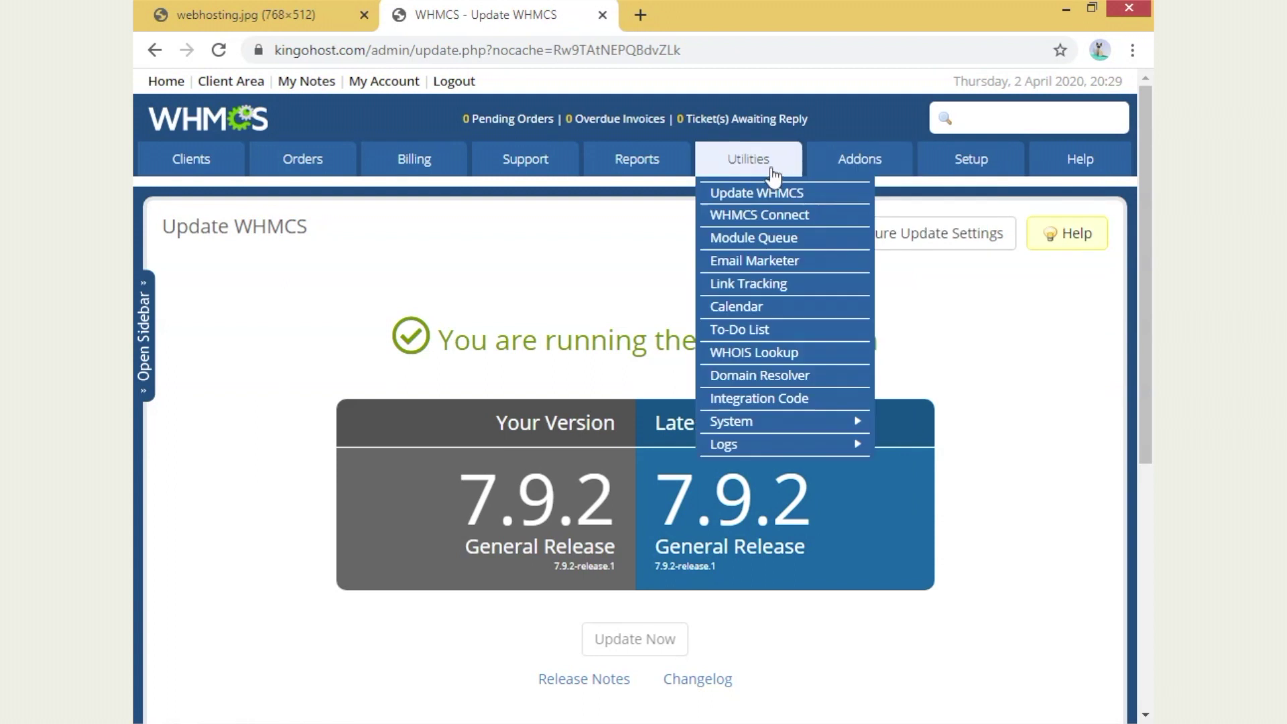
left_click(781, 226)
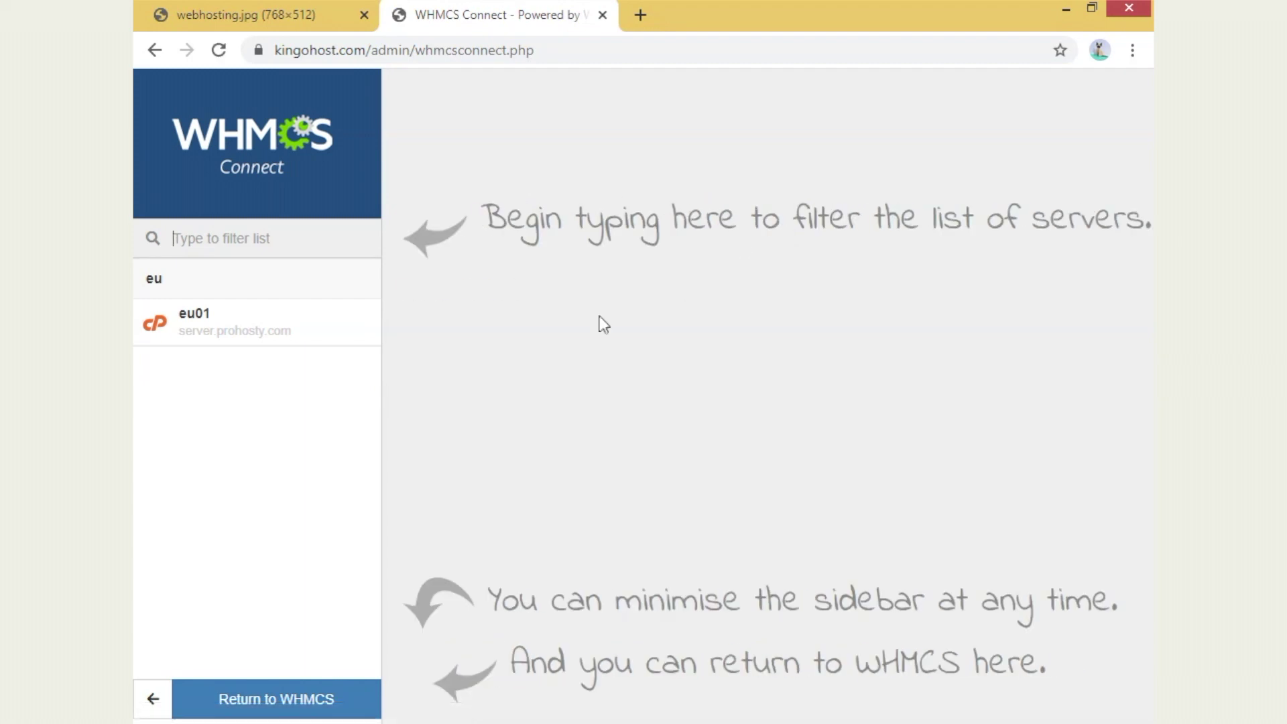
left_click(208, 328)
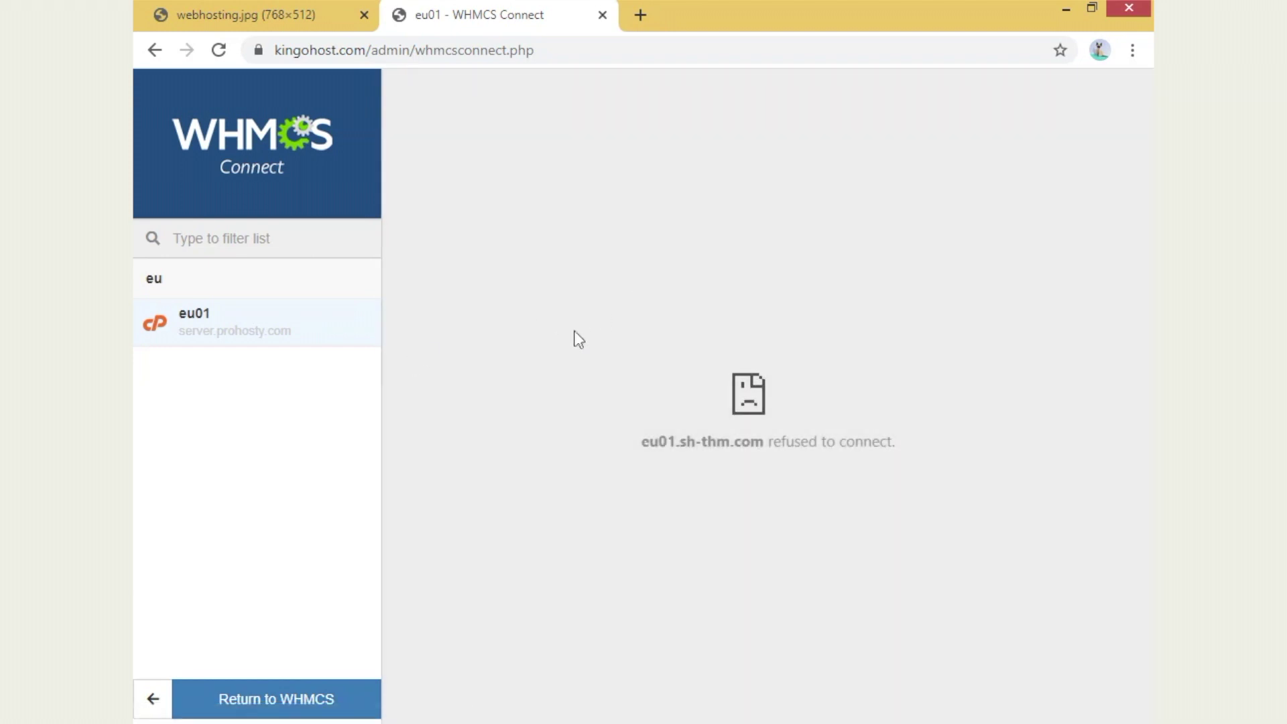
left_click(282, 325)
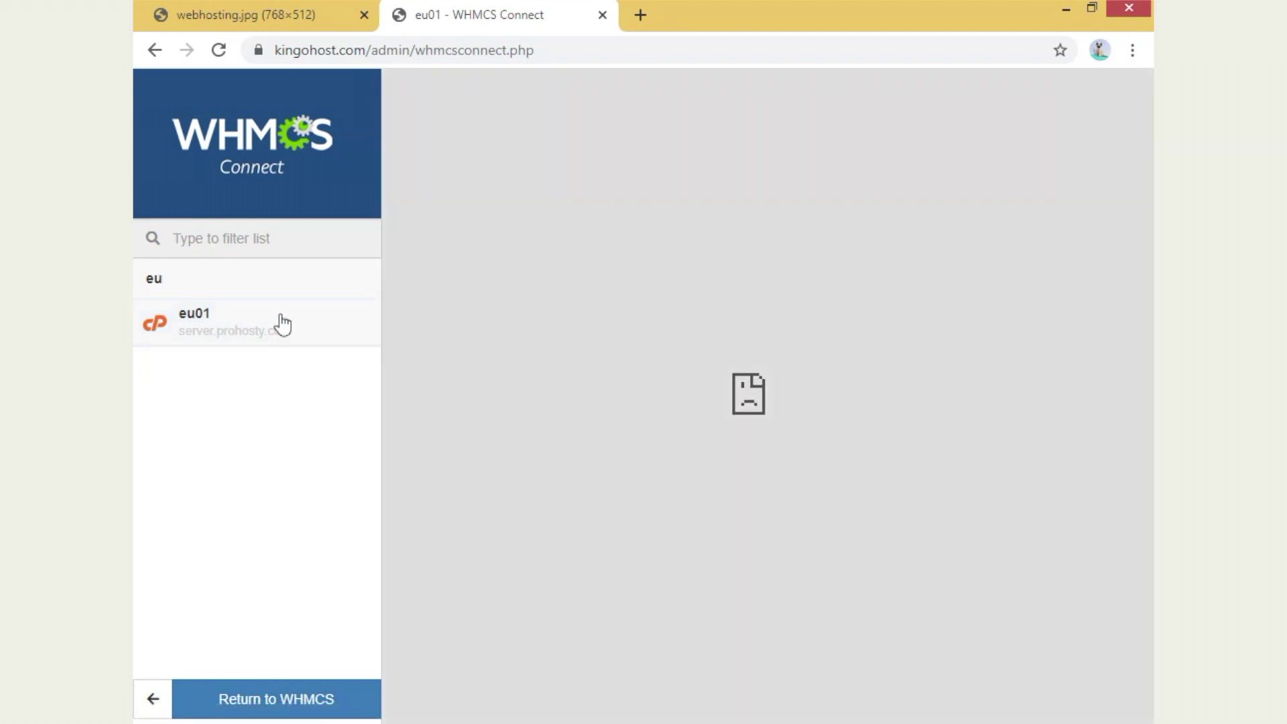
left_click(158, 50)
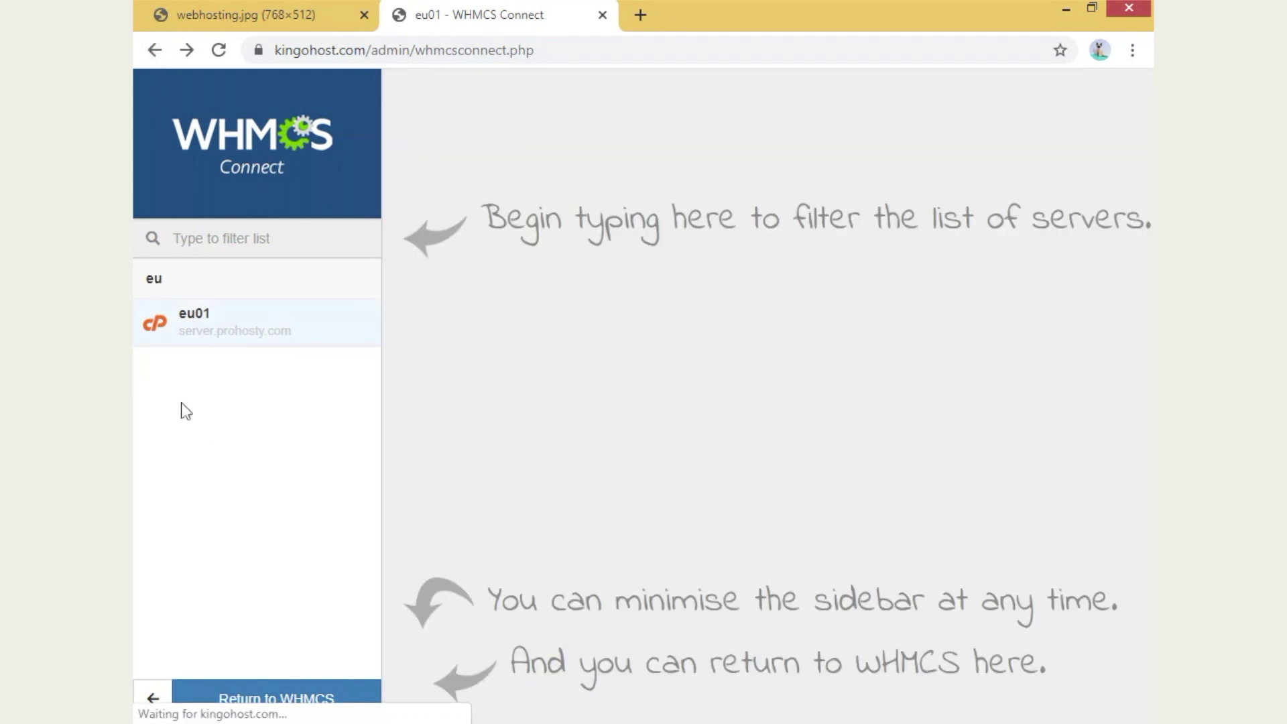
left_click(326, 700)
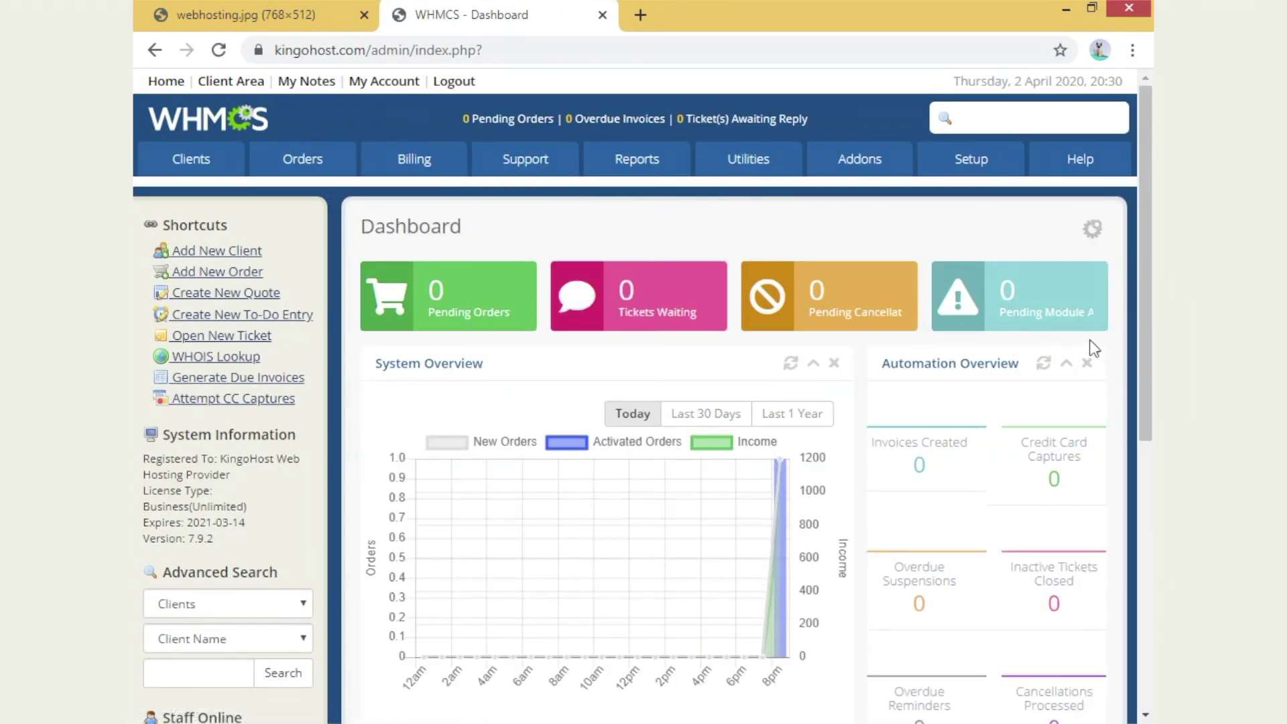
- Retry the eu01 server in WHMCS Connect once more and return to the Dashboard
mouse_move(757, 169)
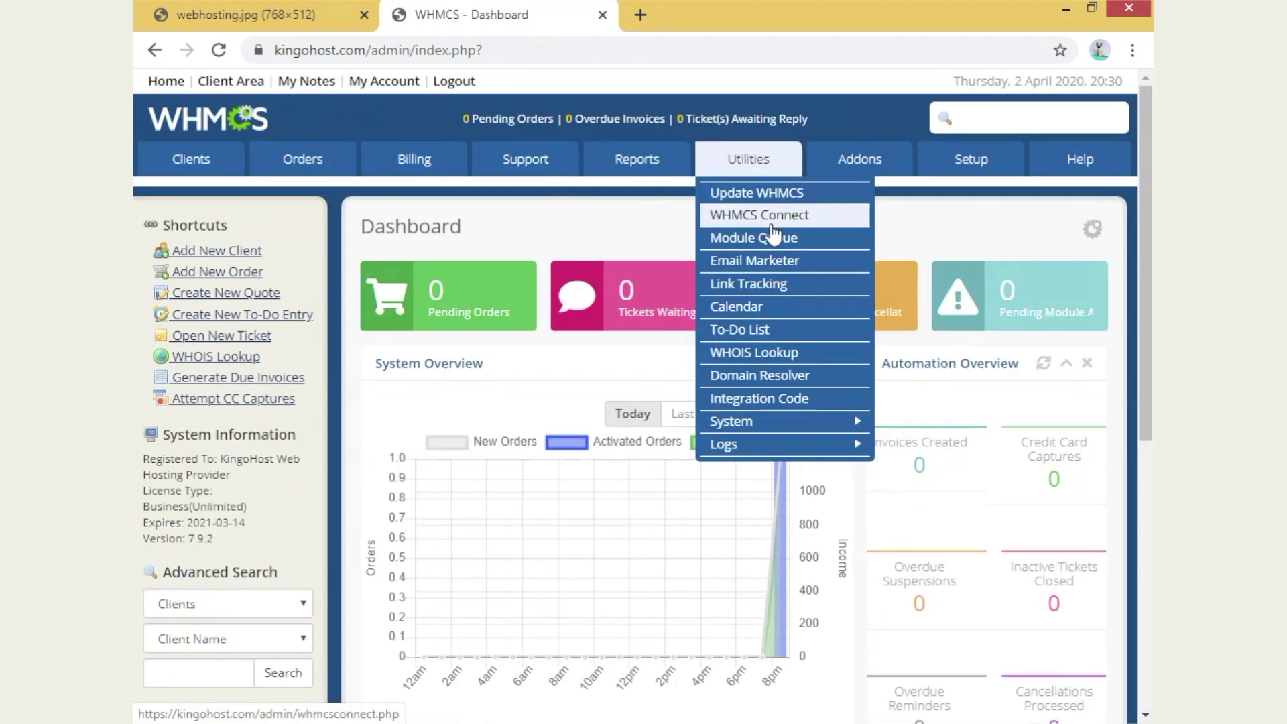
left_click(806, 216)
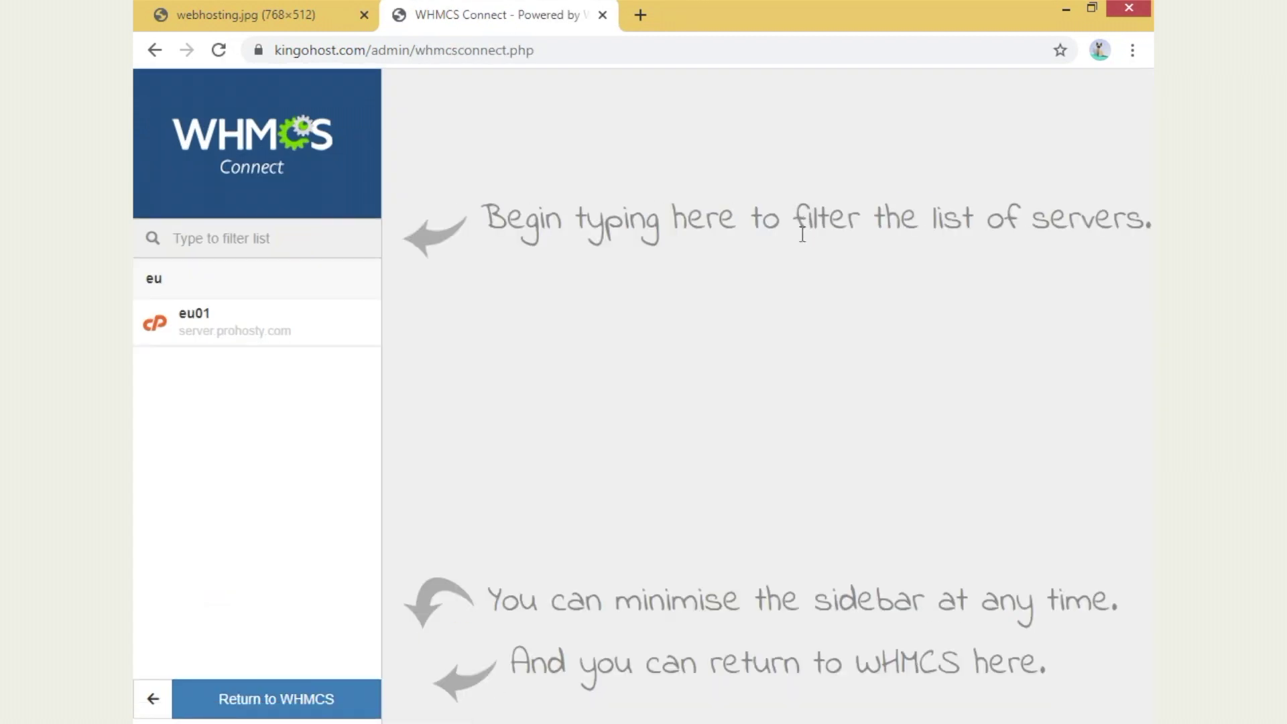
left_click(239, 323)
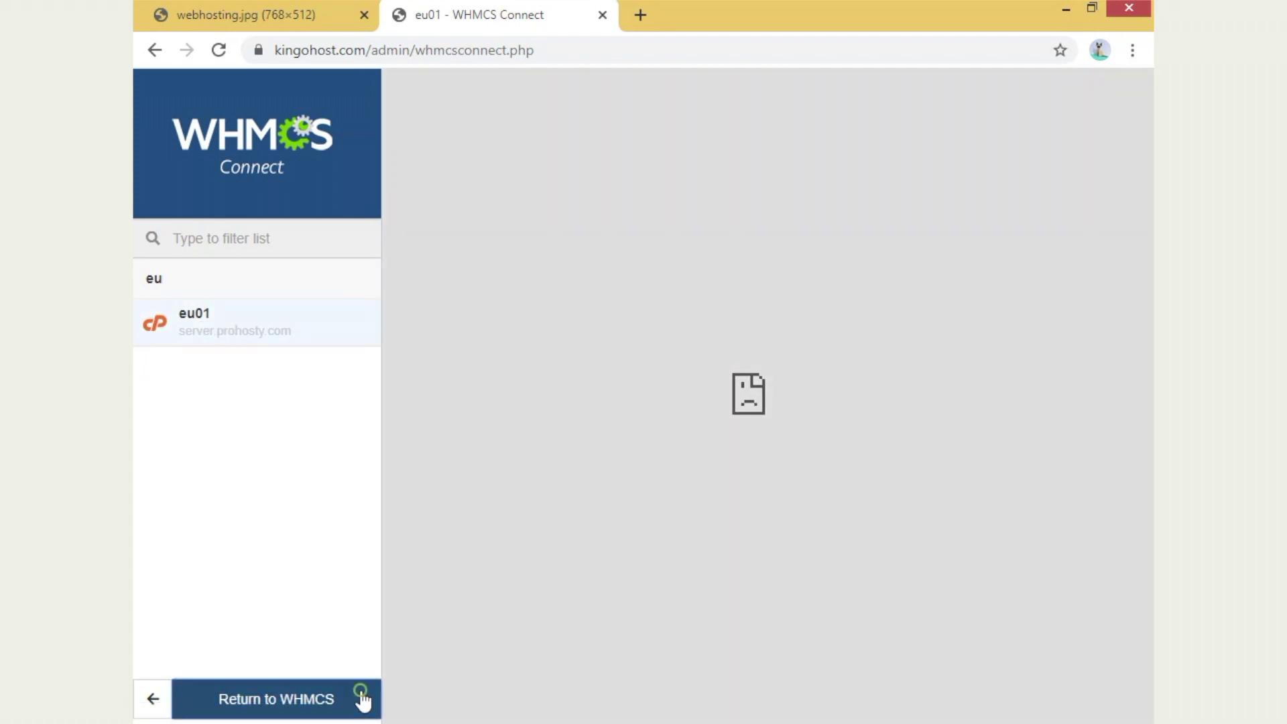
left_click(359, 697)
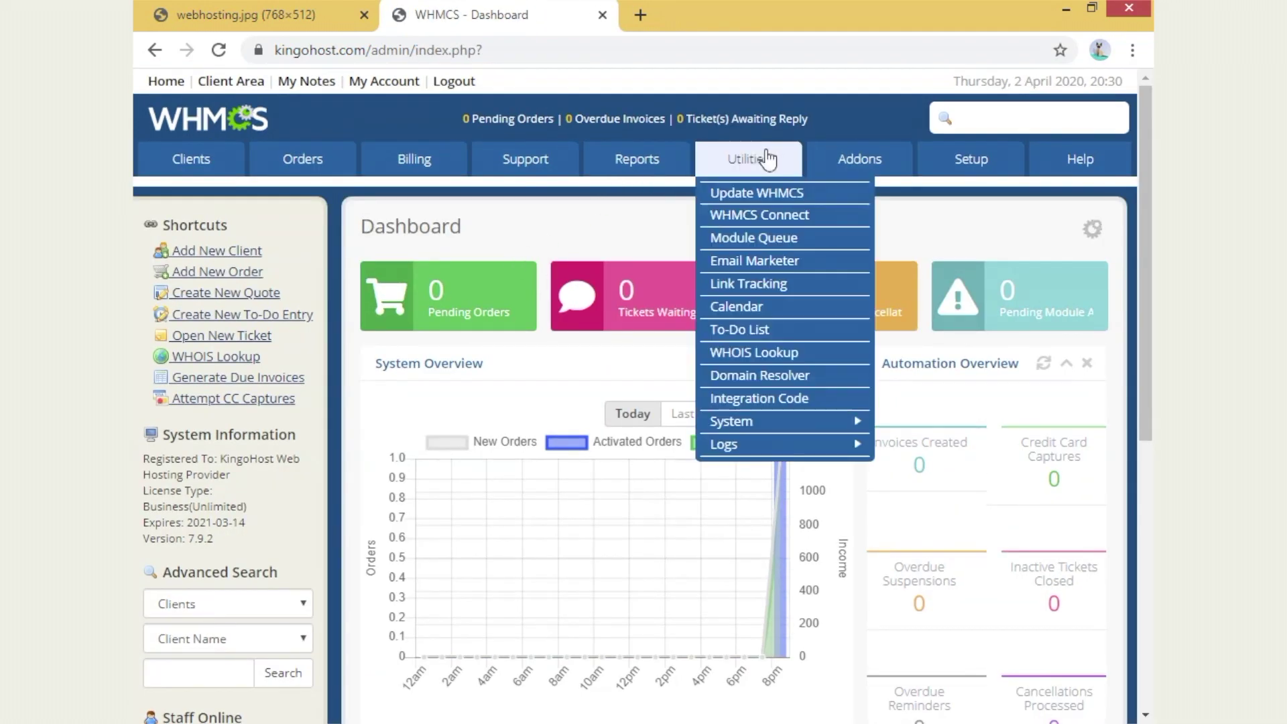
mouse_move(775, 164)
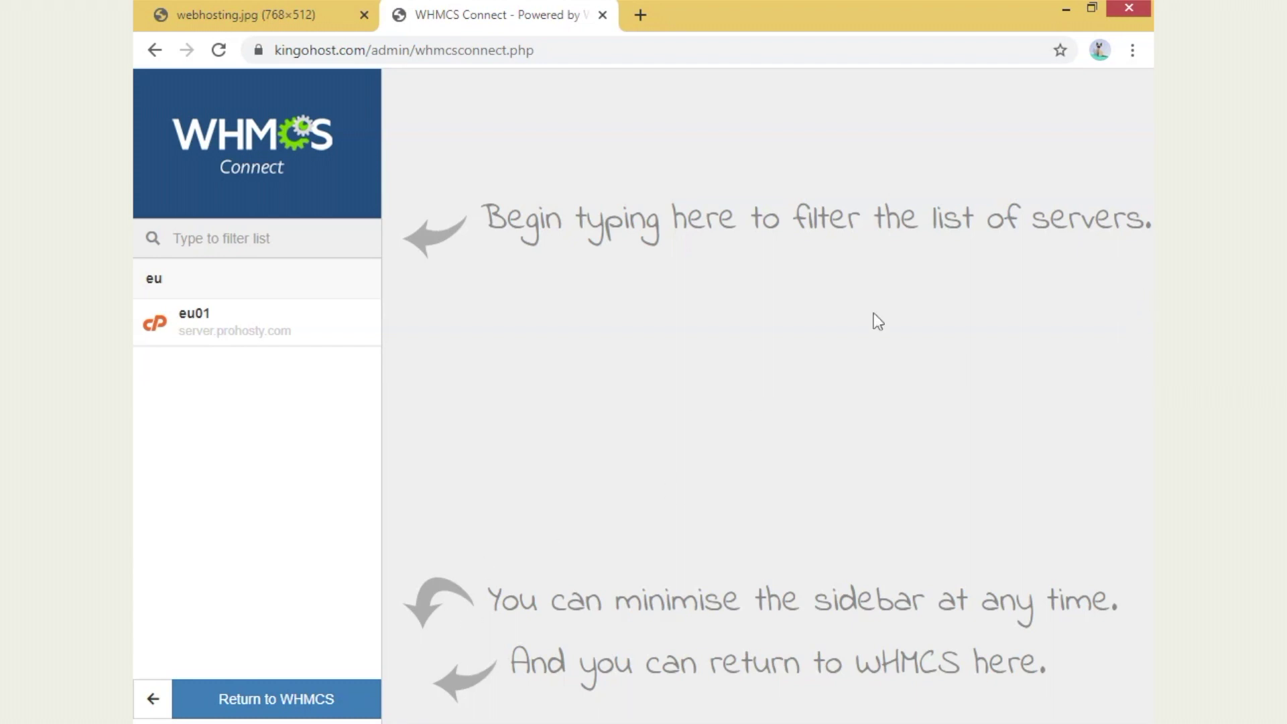
left_click(349, 699)
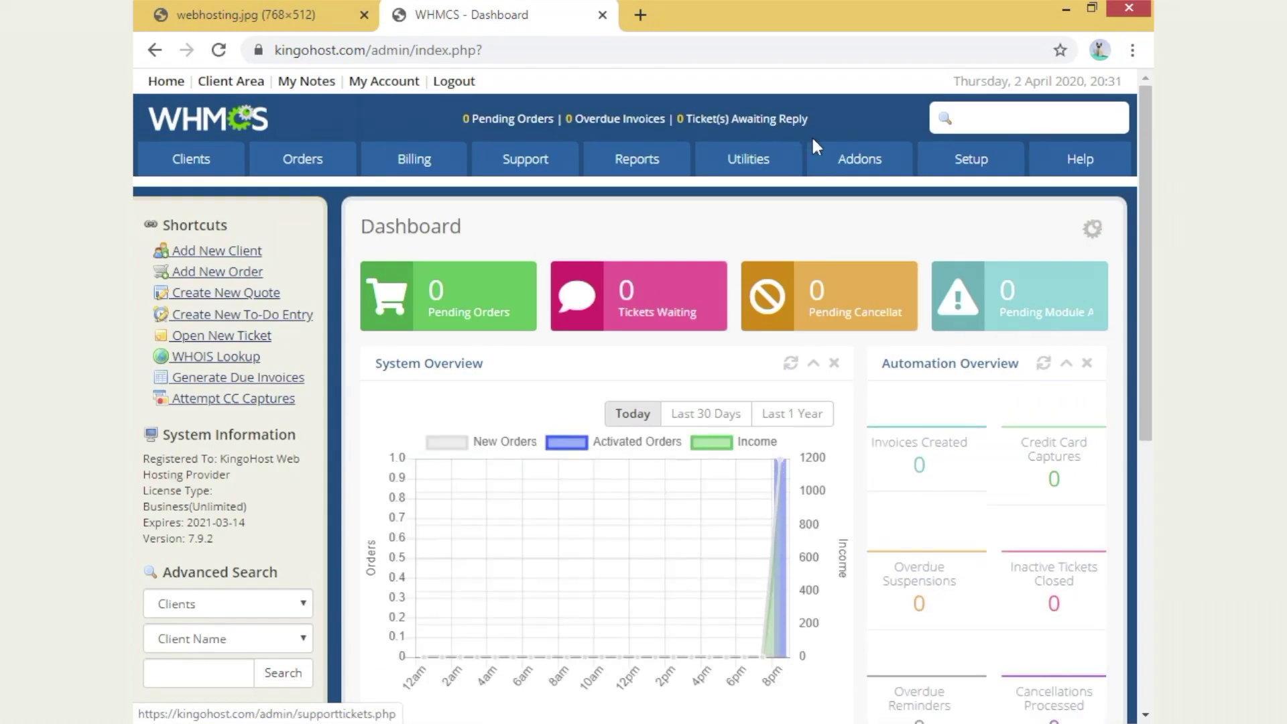
mouse_move(838, 177)
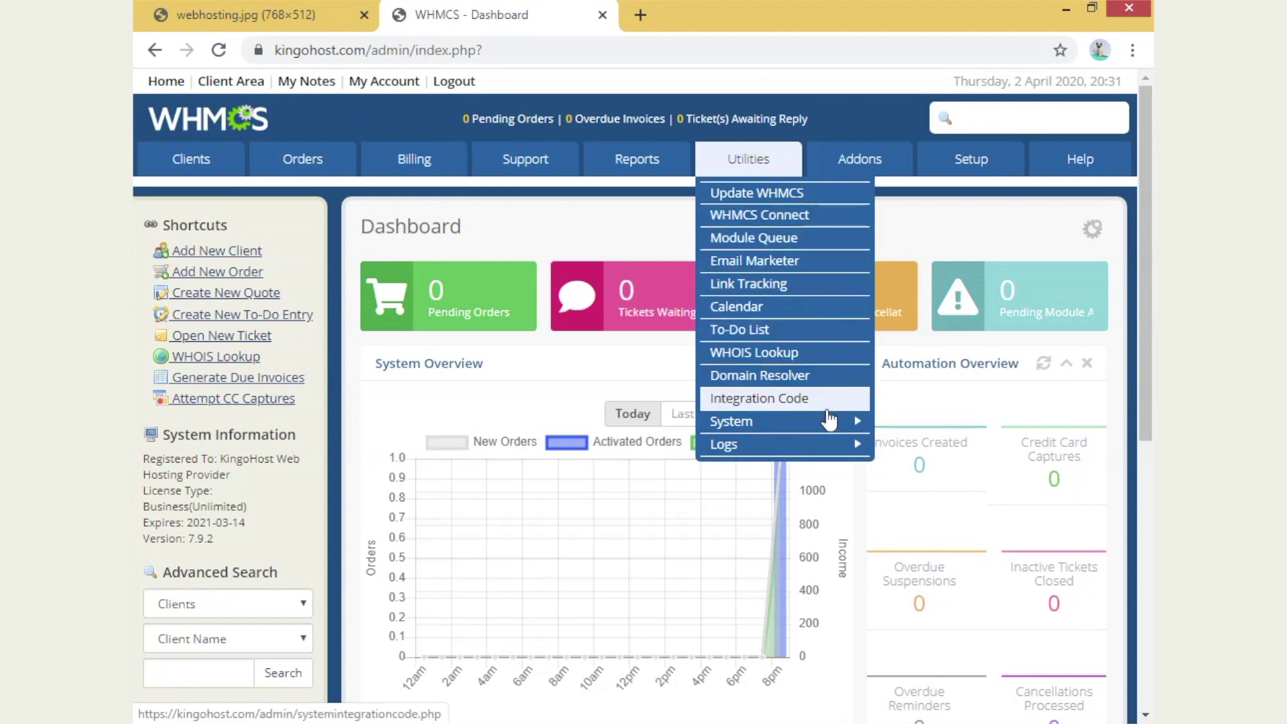
- Open Database Status and read the totals: 154 tables, 6146 rows, 5584 Kb
mouse_move(831, 427)
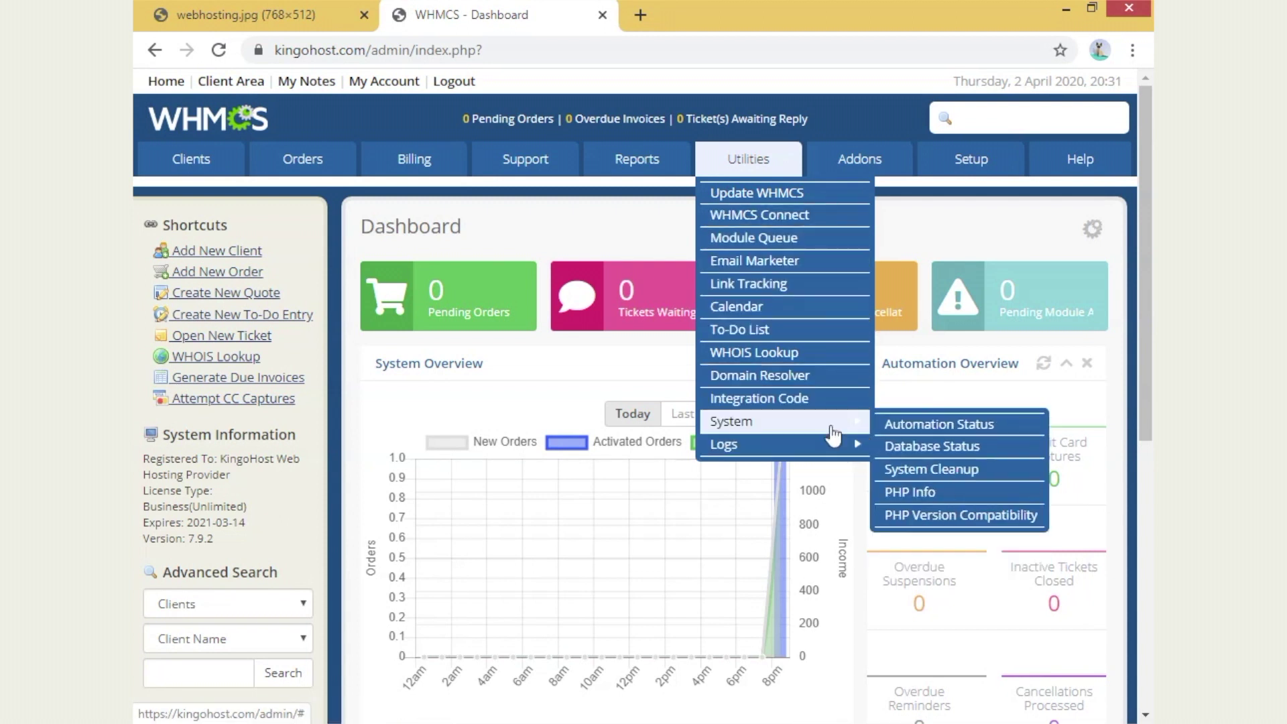
left_click(986, 449)
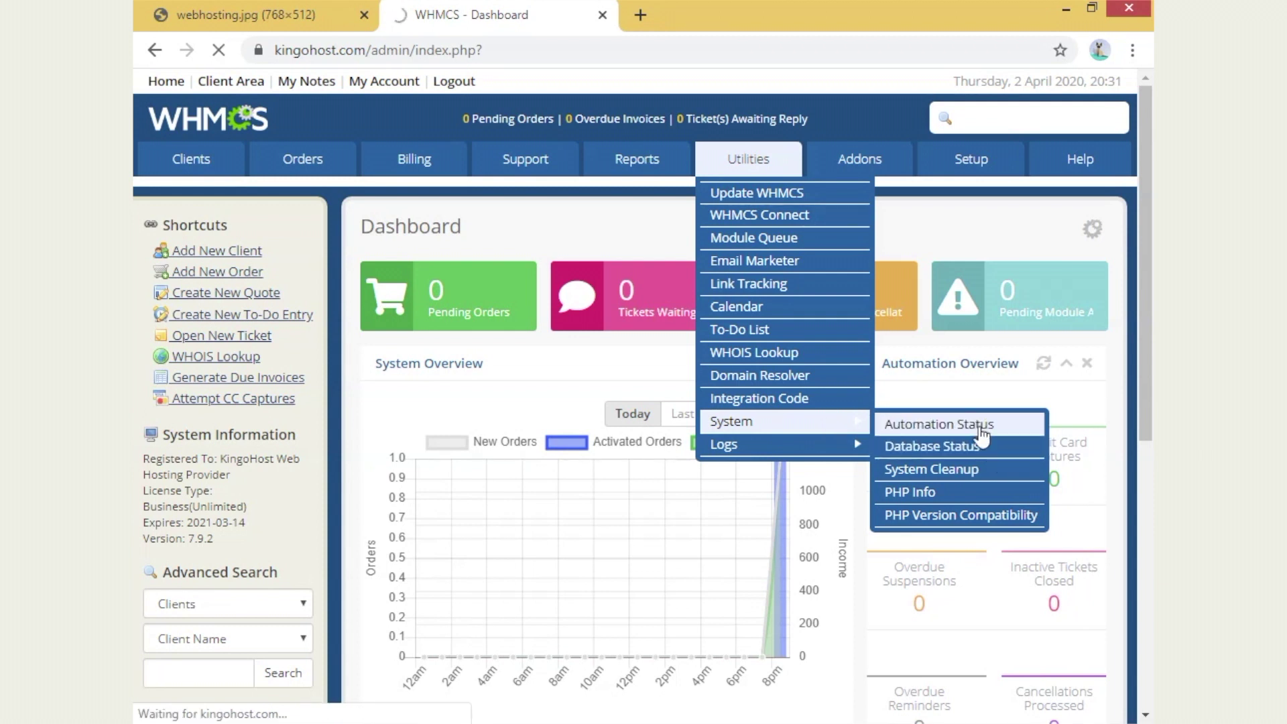
scroll(858, 546, "down", 10)
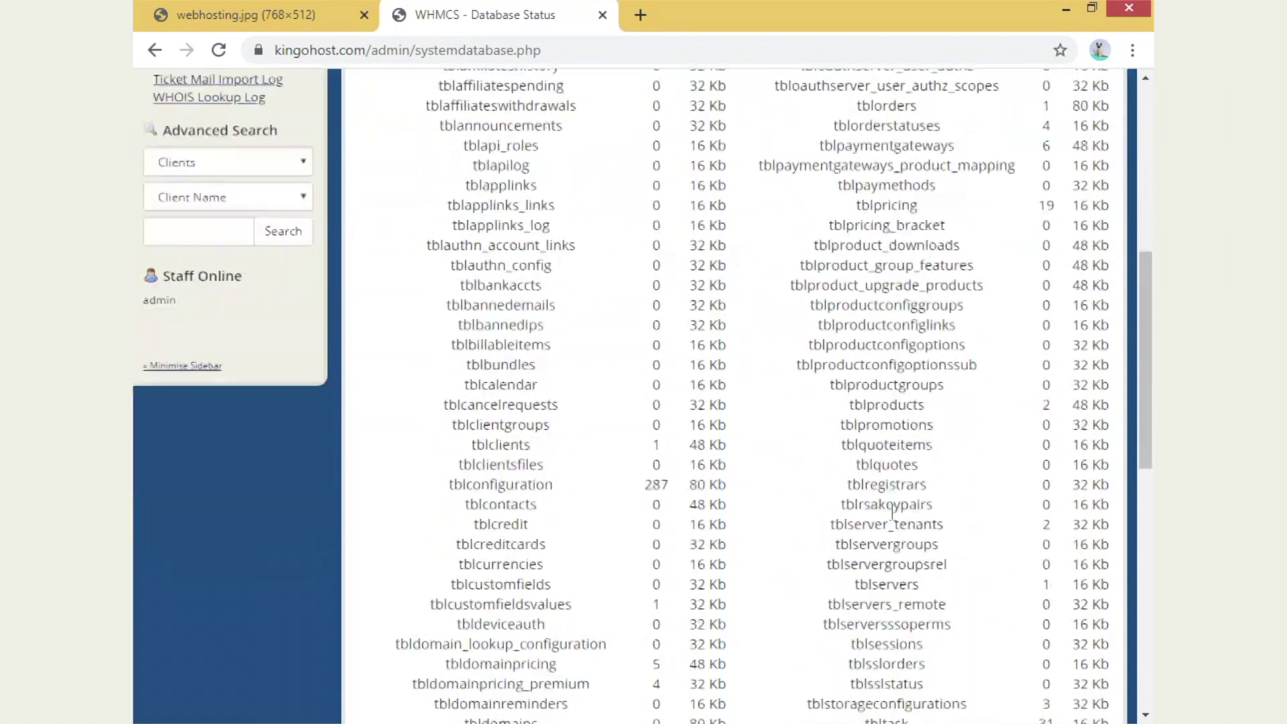
scroll(858, 546, "down", 3)
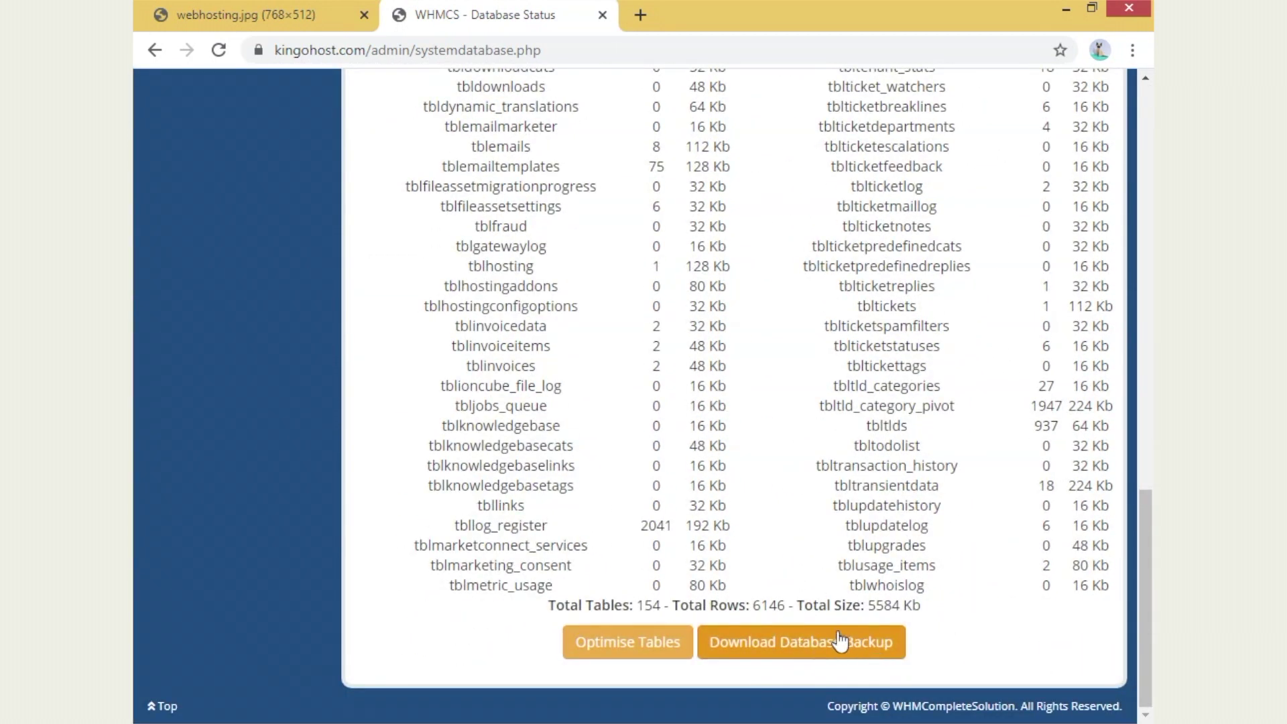
scroll(842, 621, "up", 15)
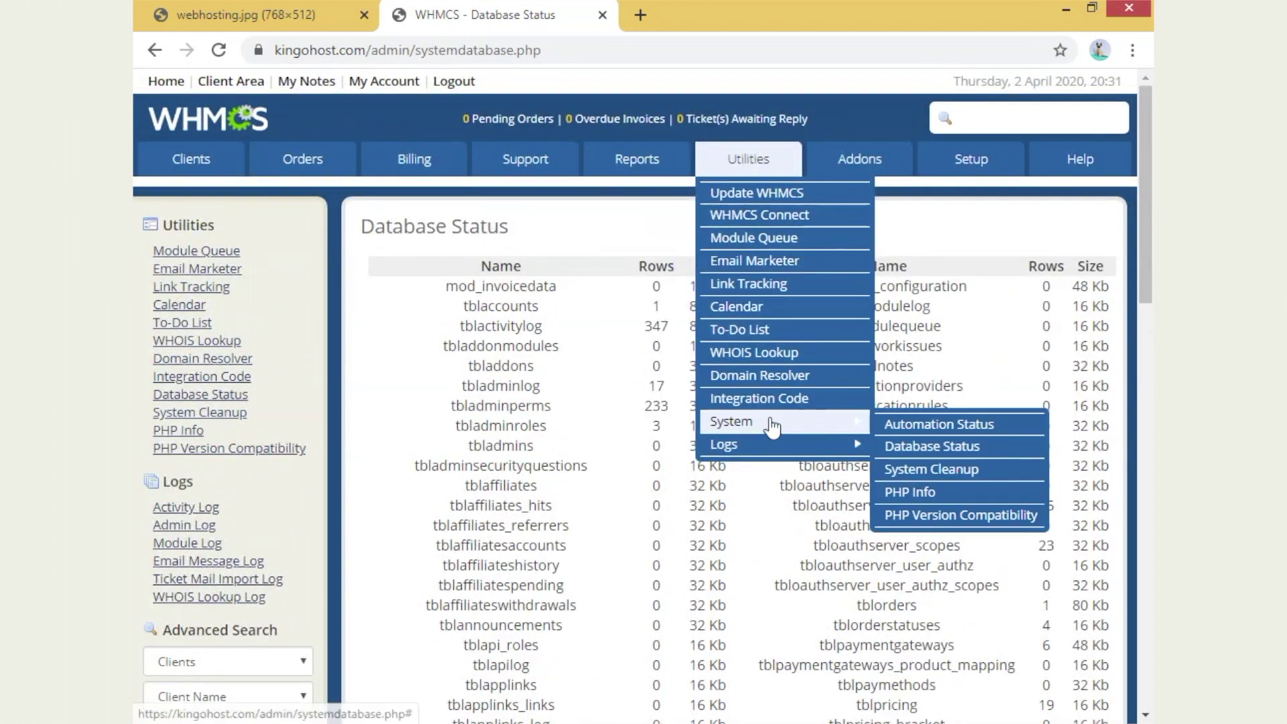
- Open Automation Status: status Ok, next daily run in 12 hours, plus the daily action tiles
mouse_move(805, 421)
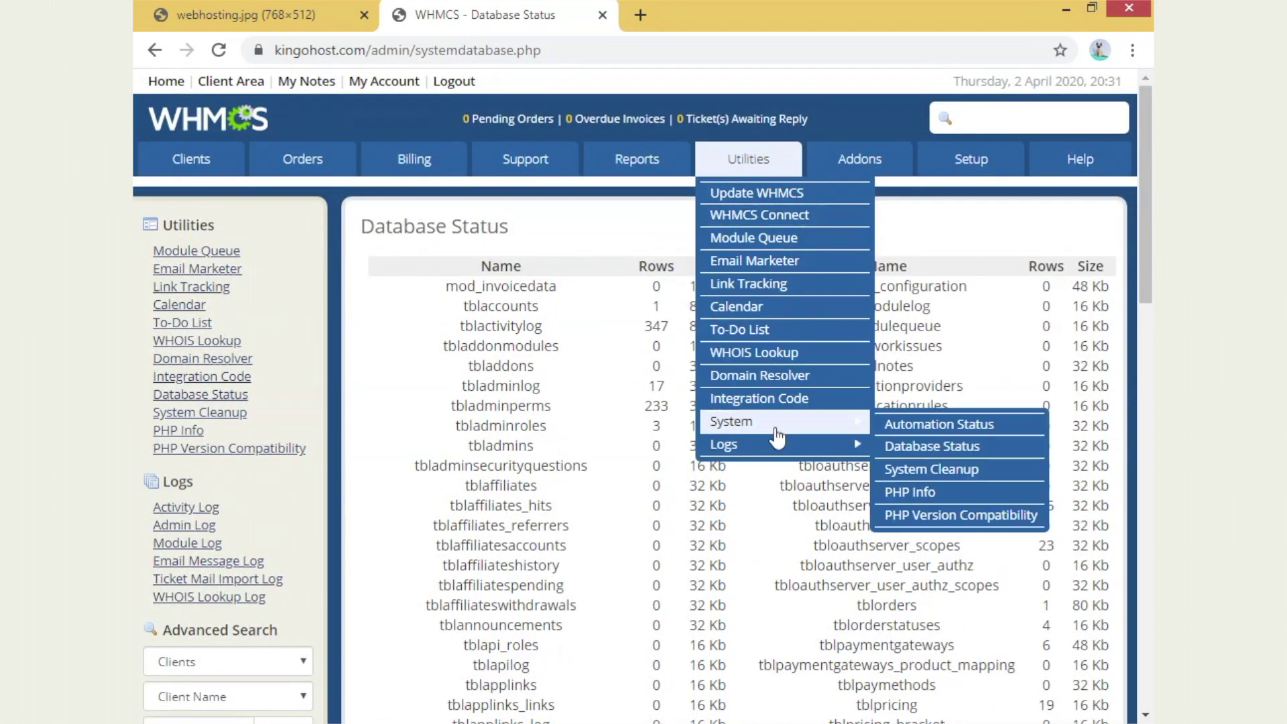
left_click(965, 425)
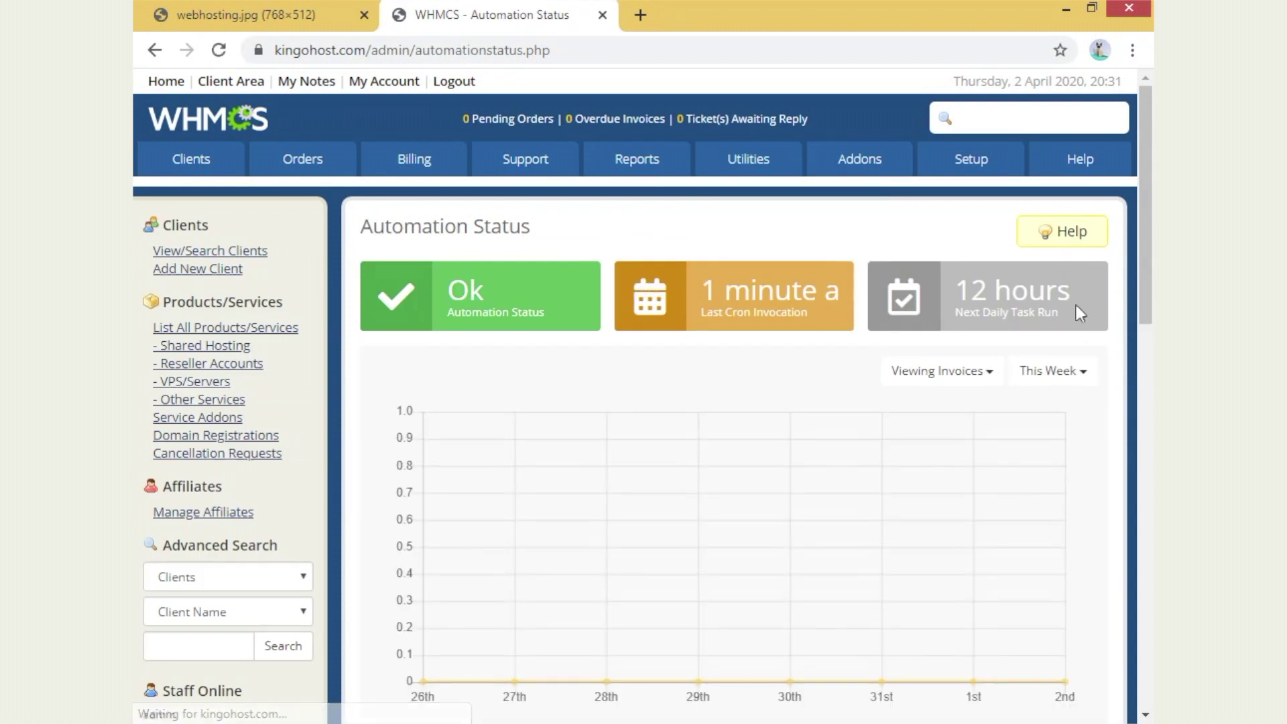
left_click_drag(1073, 304, 938, 285)
left_click(938, 285)
scroll(705, 394, "down", 9)
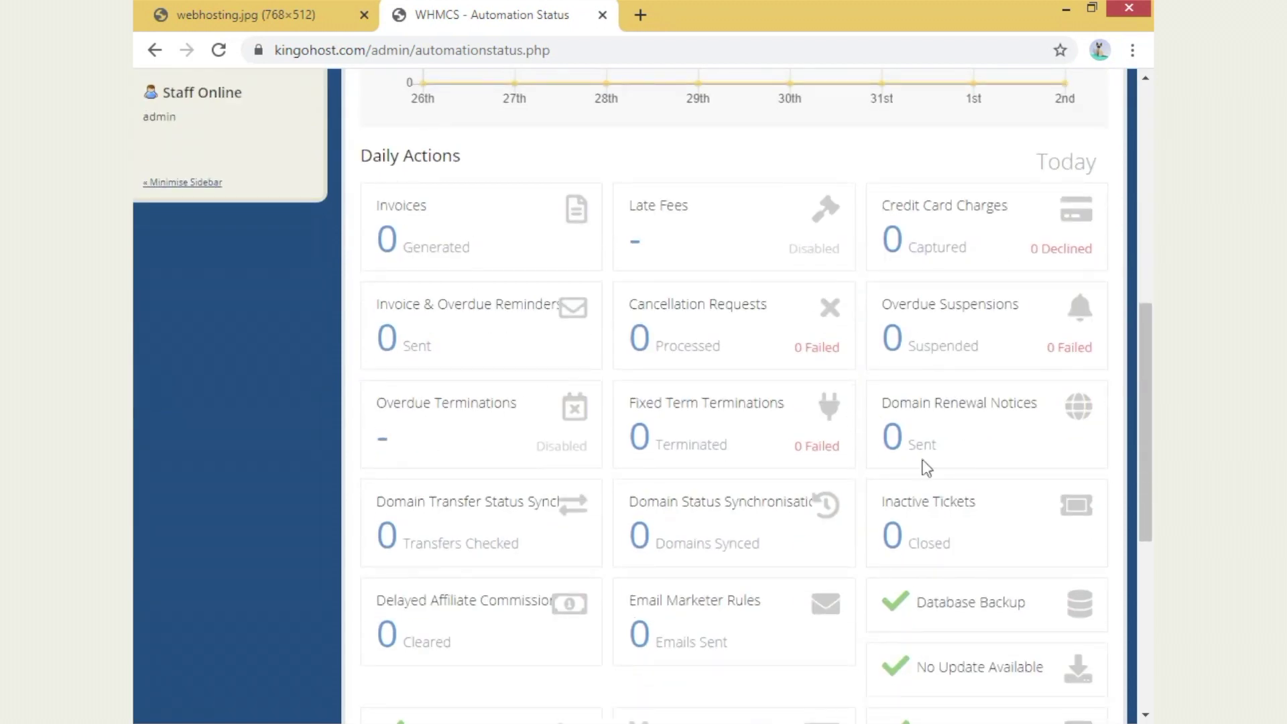
left_click_drag(388, 206, 742, 244)
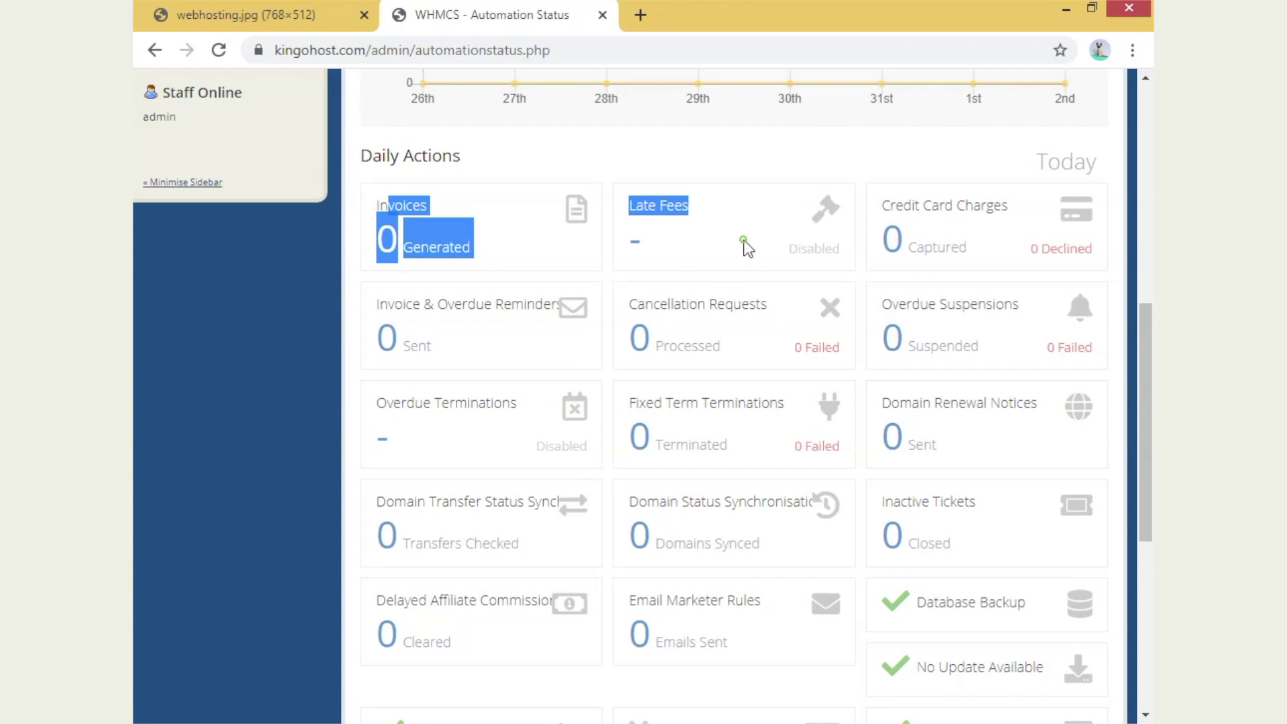
left_click(737, 242)
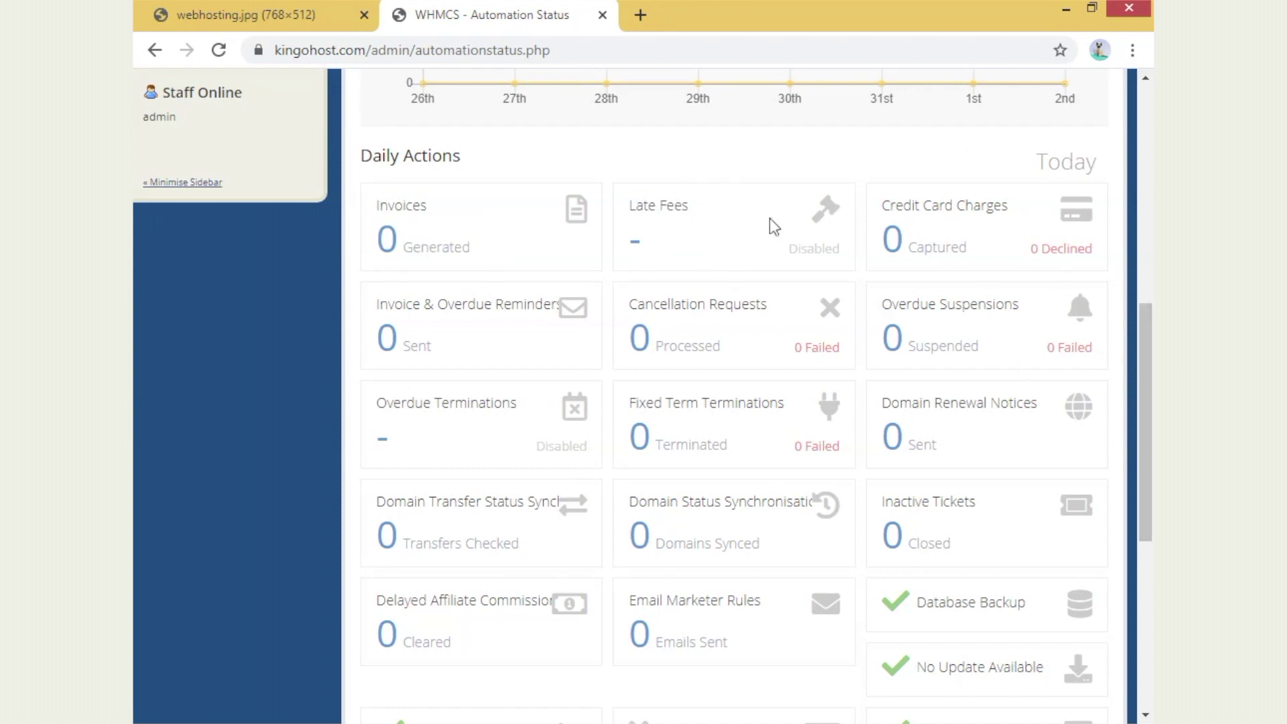
scroll(1014, 279, "up", 9)
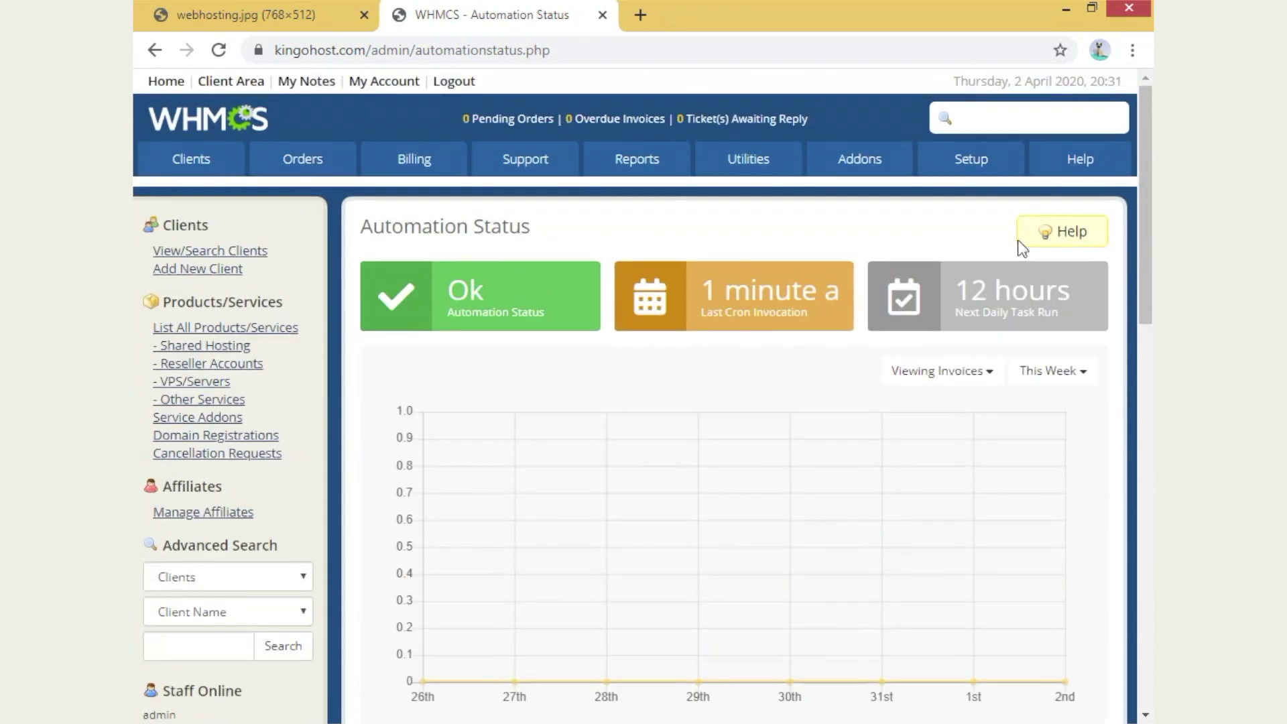
- Open the Activity, Admin and Email Message logs each in a new tab
mouse_move(752, 161)
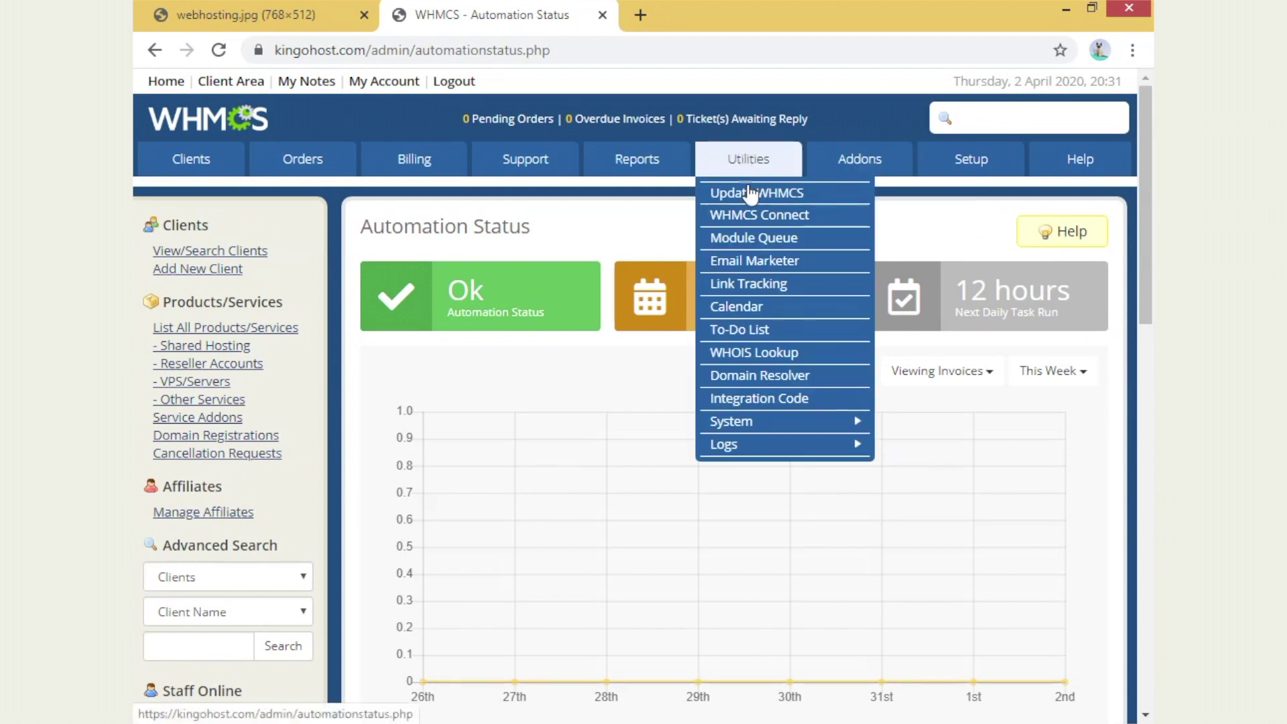
mouse_move(788, 456)
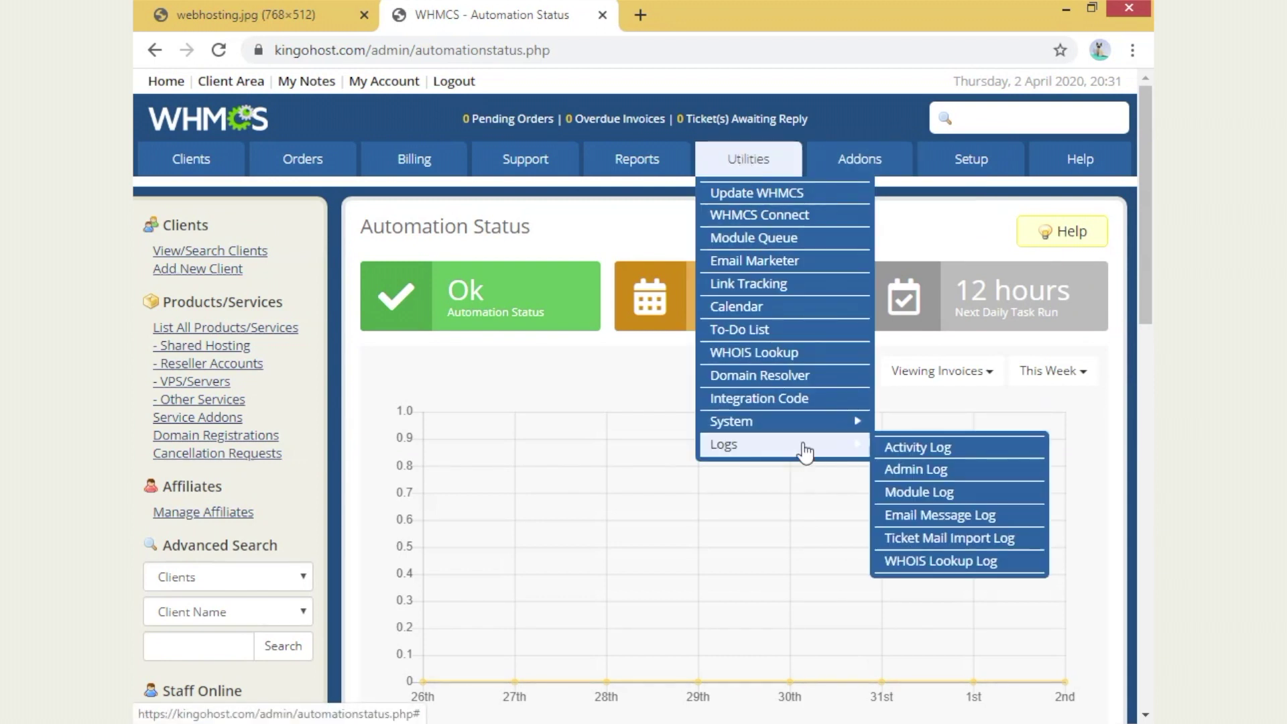
right_click(964, 445)
left_click(994, 447)
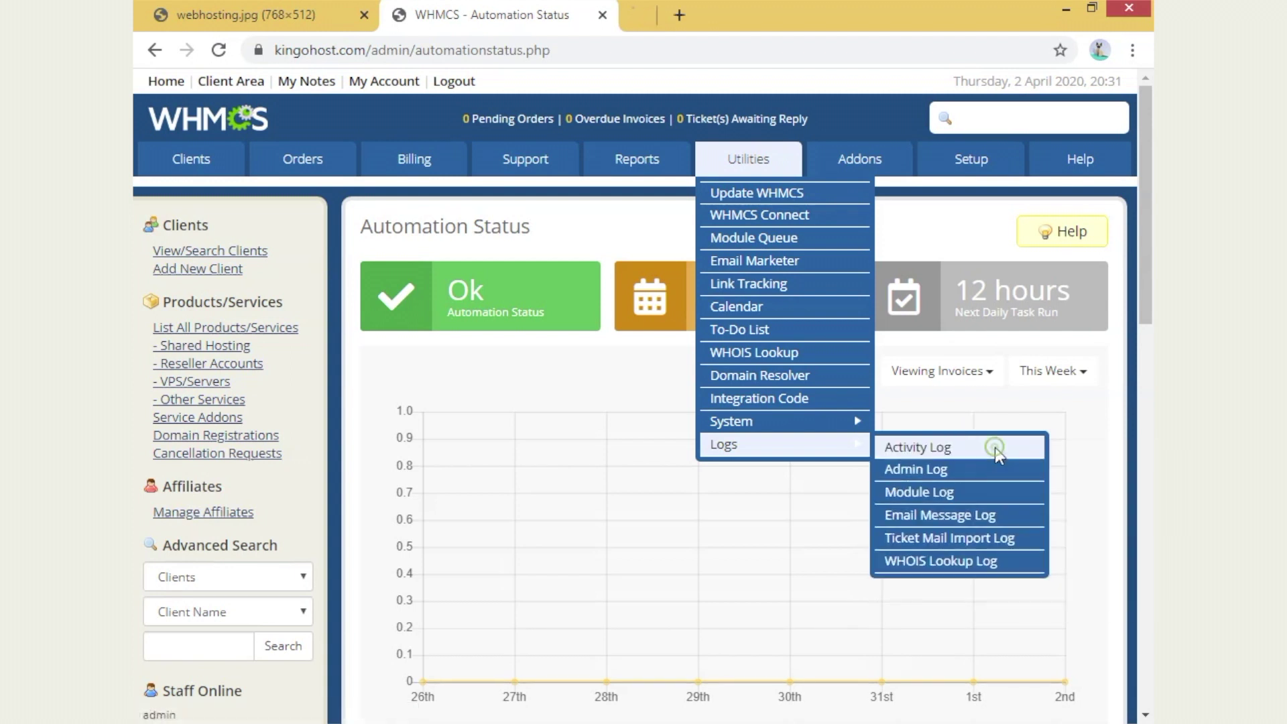
right_click(941, 473)
left_click(970, 484)
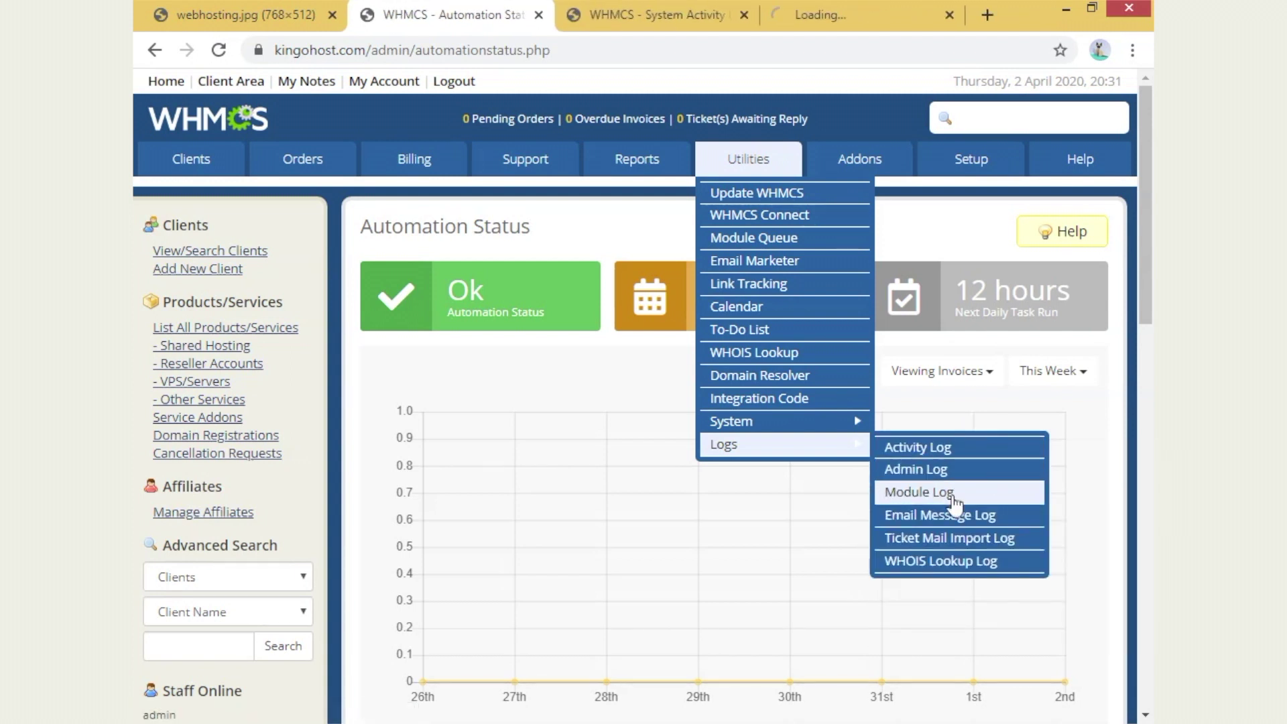
right_click(1004, 522)
left_click(1010, 536)
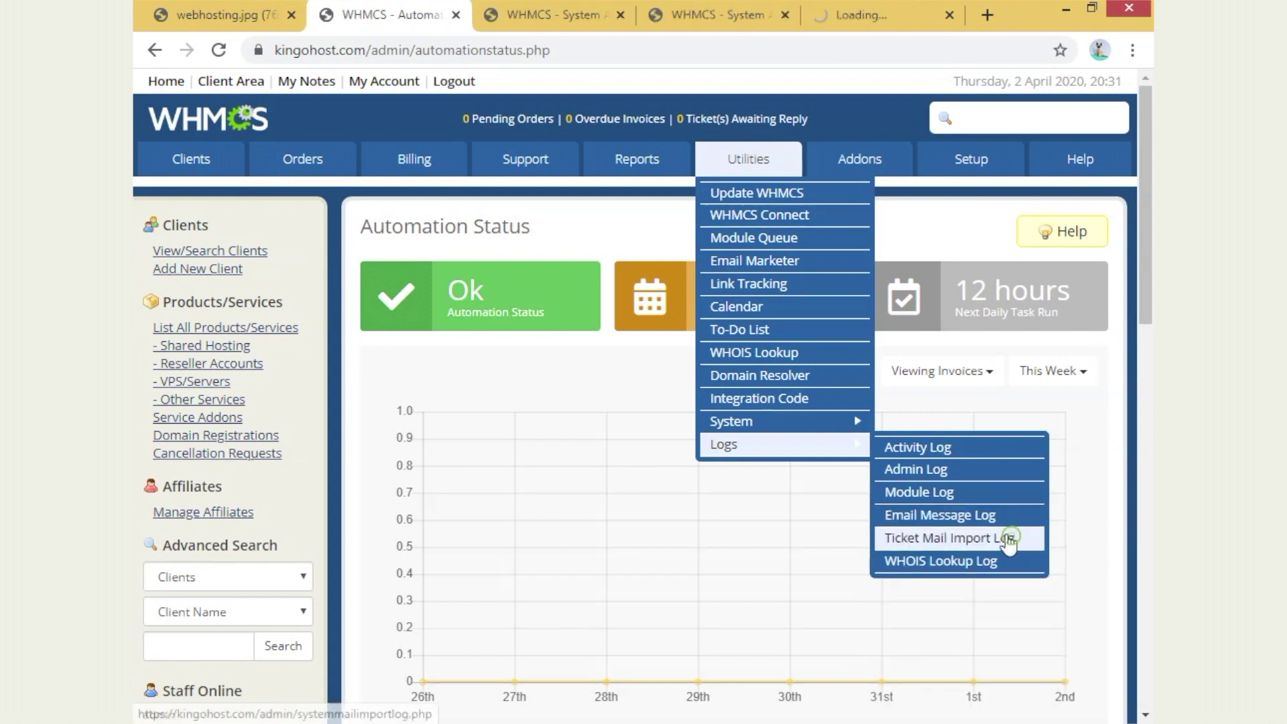
- View the Ticket Mail Import Log and its 'Ticket Imported Successfully' record
left_click(1000, 543)
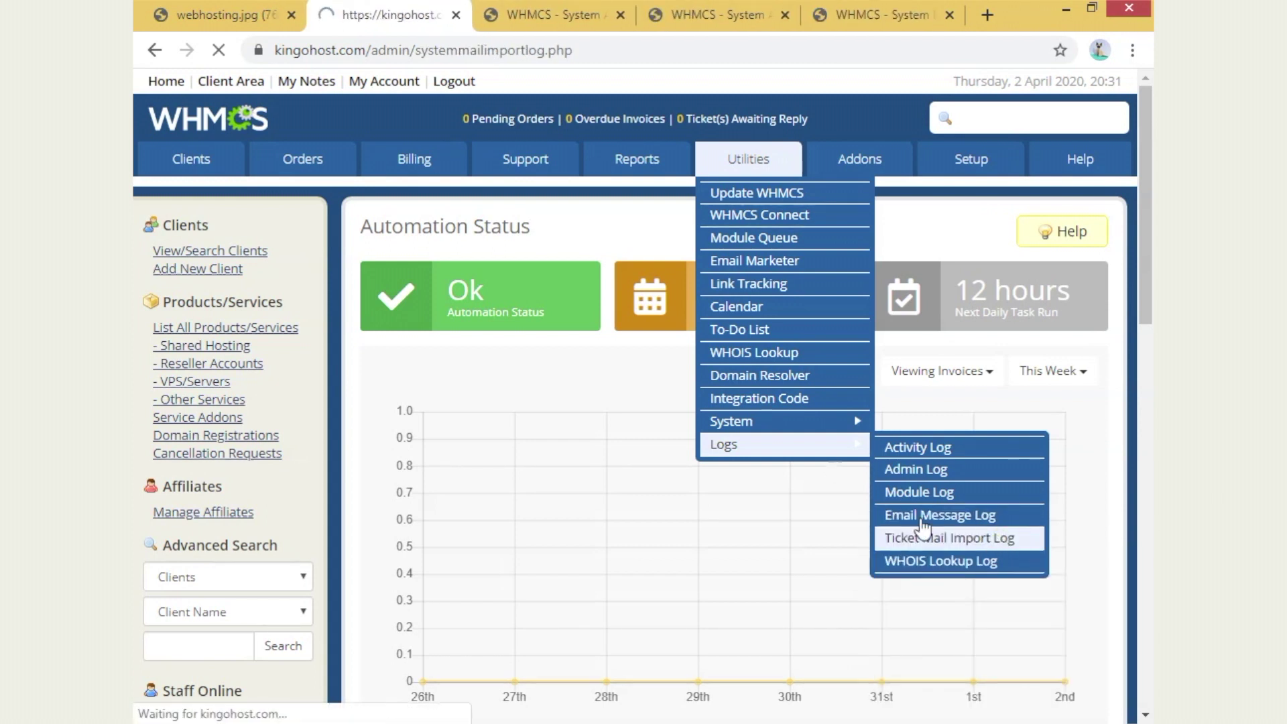
mouse_move(637, 161)
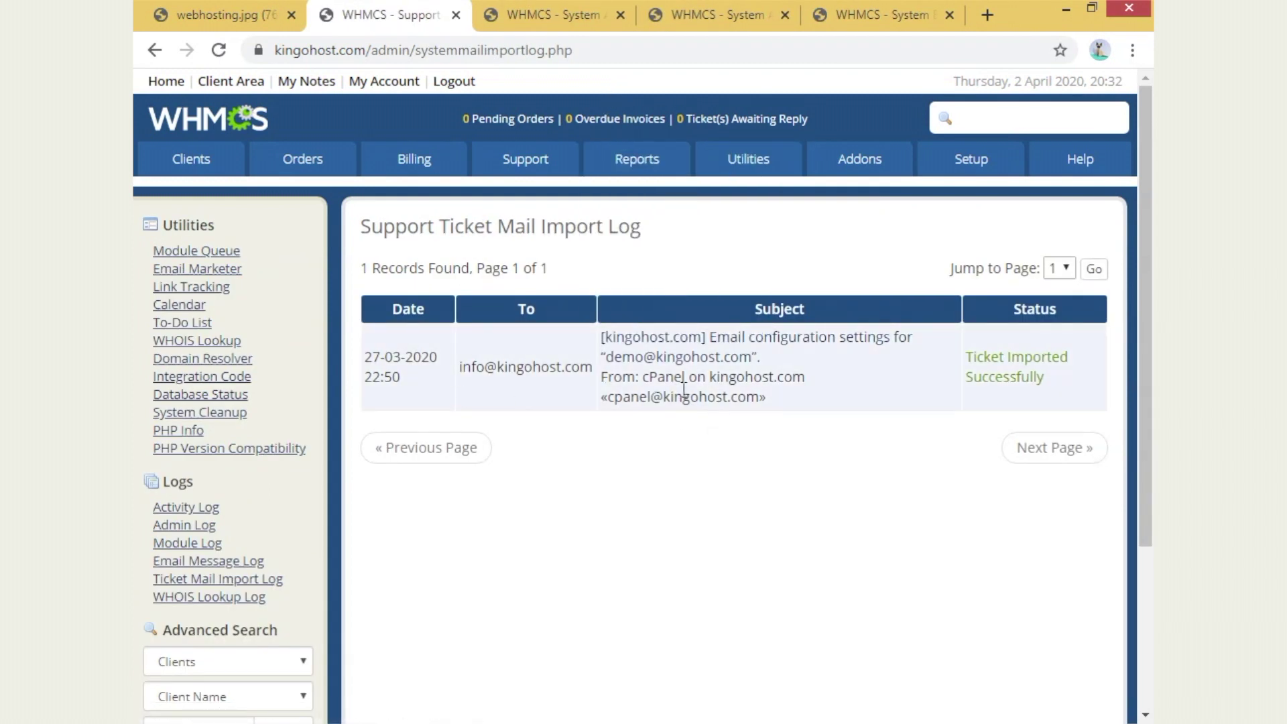
left_click_drag(630, 305, 863, 461)
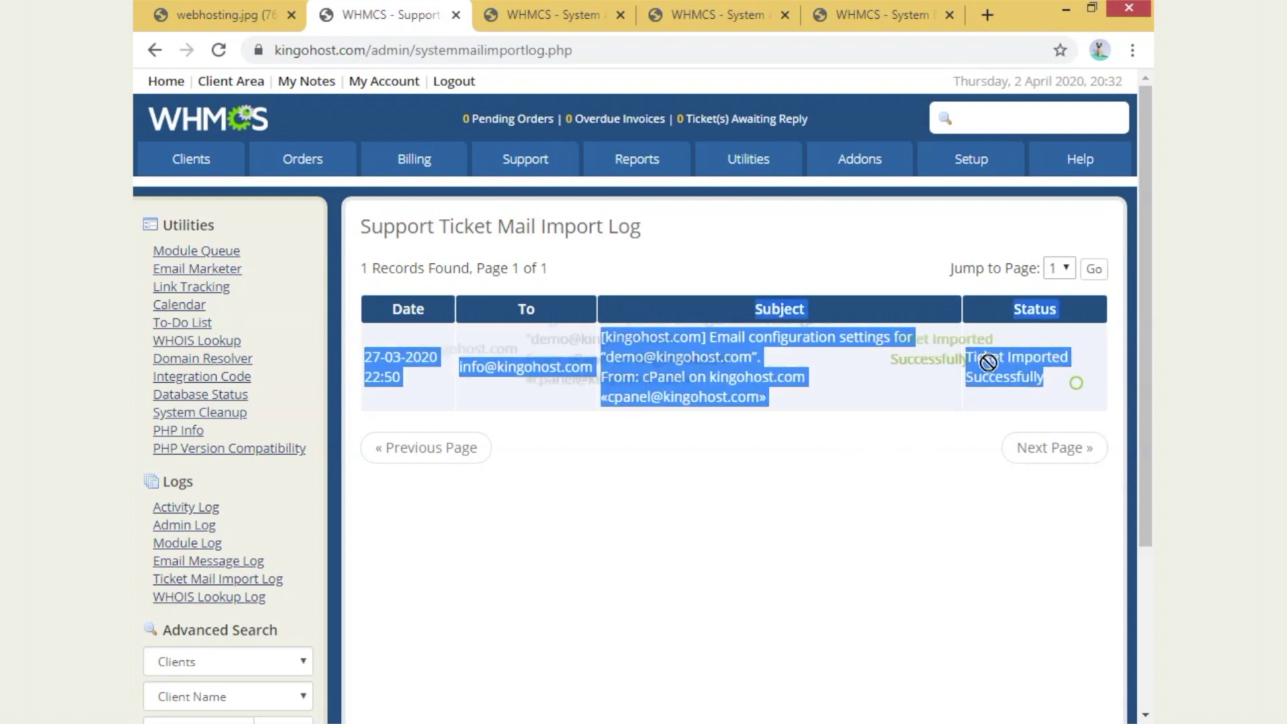
left_click(1046, 347)
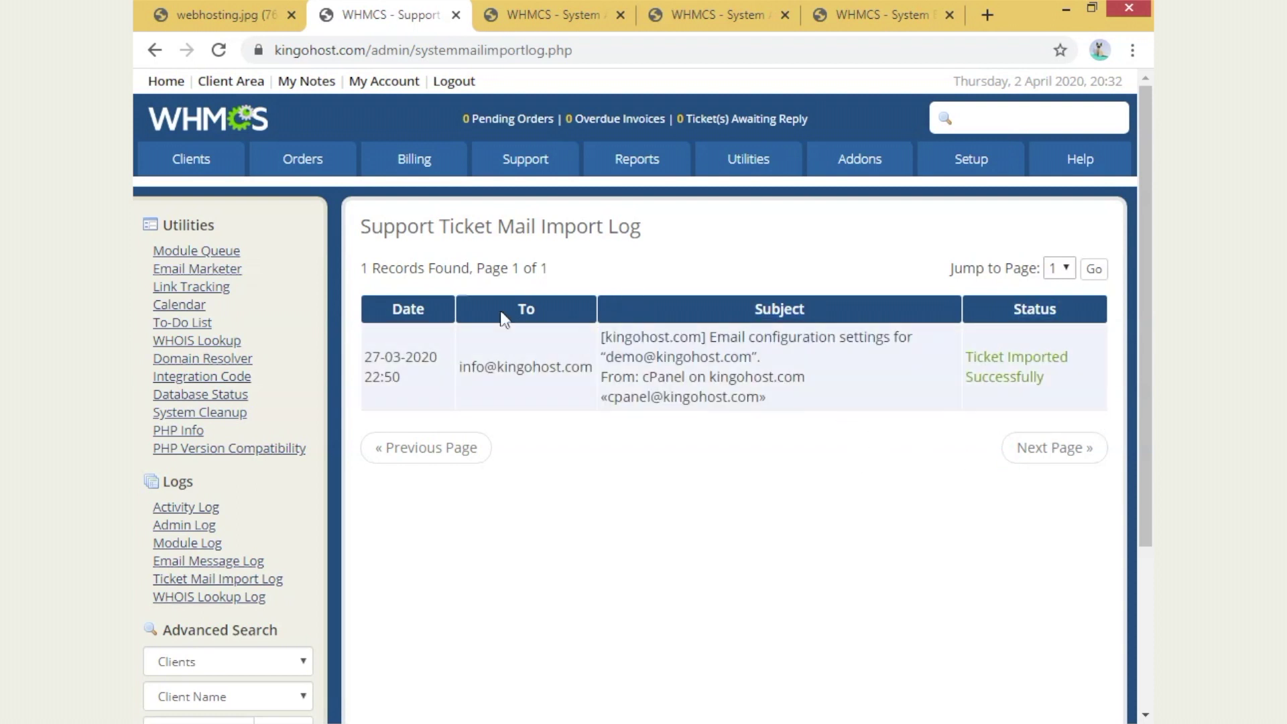
- Close the mail import log, review the Activity Log's ticket email entries, then close it
left_click(456, 15)
scroll(715, 350, "down", 2)
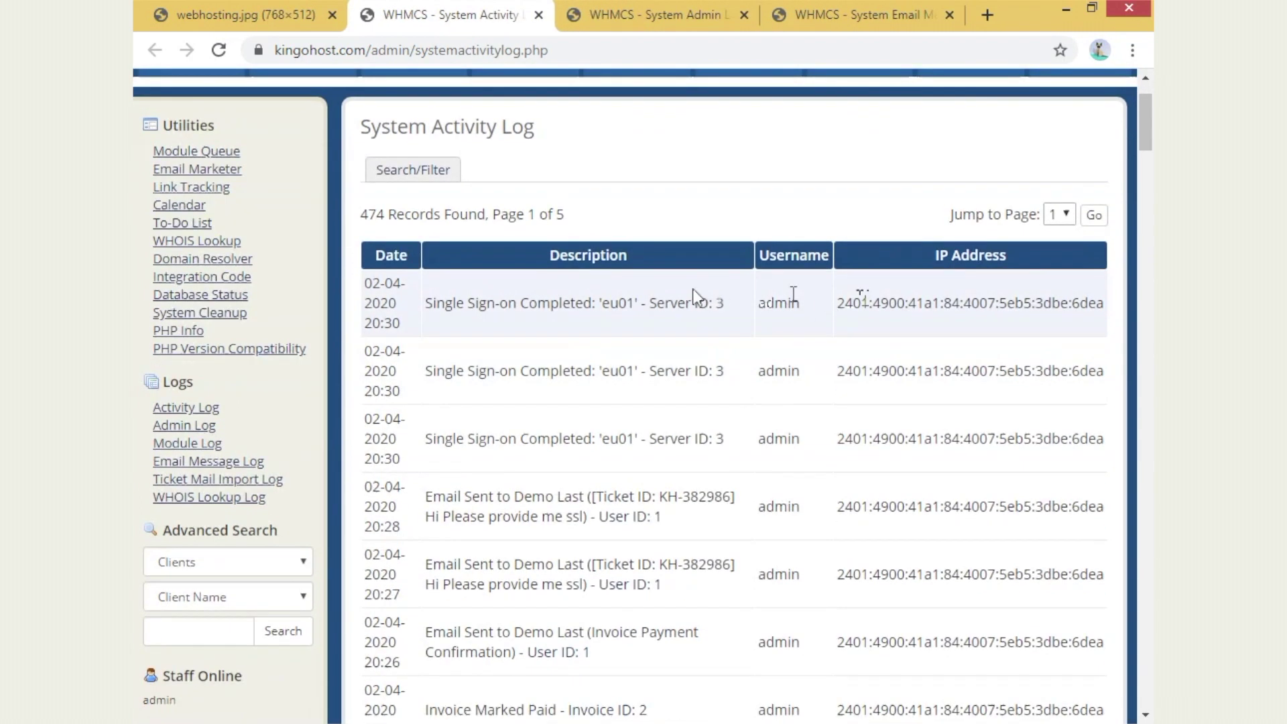
left_click_drag(436, 303, 723, 303)
scroll(436, 268, "down", 3)
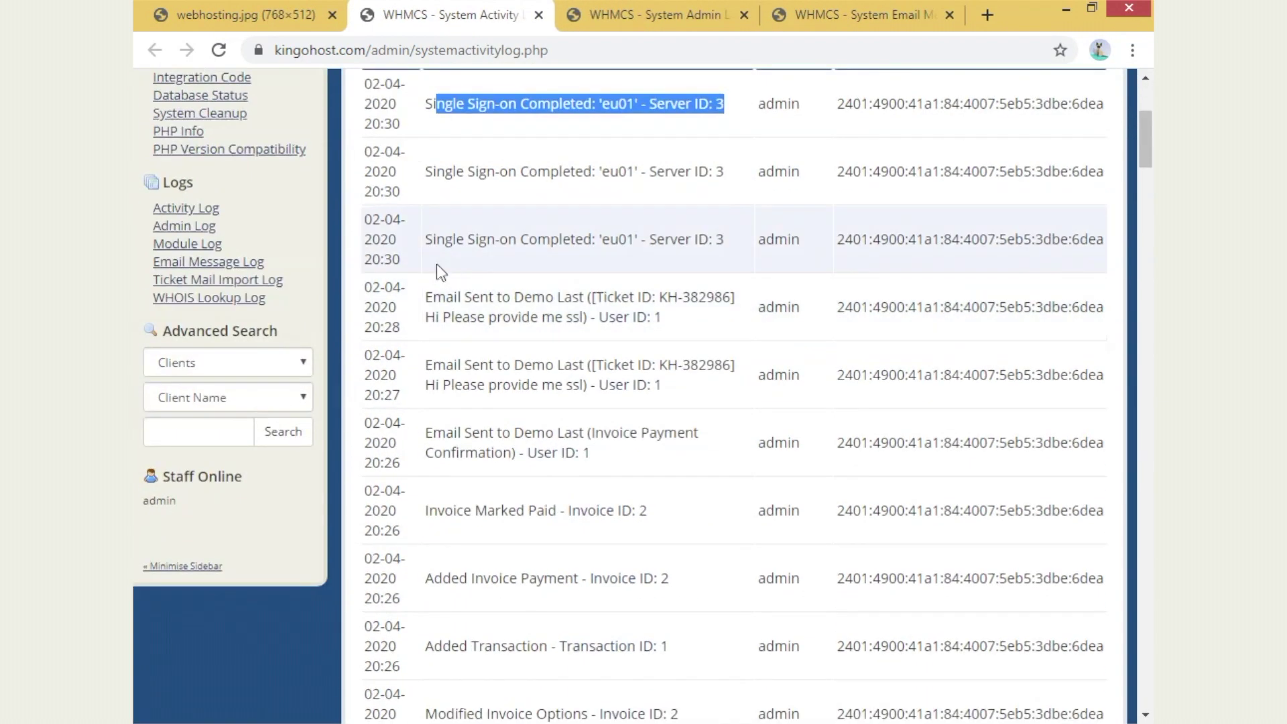
left_click_drag(436, 263, 605, 352)
left_click(508, 303)
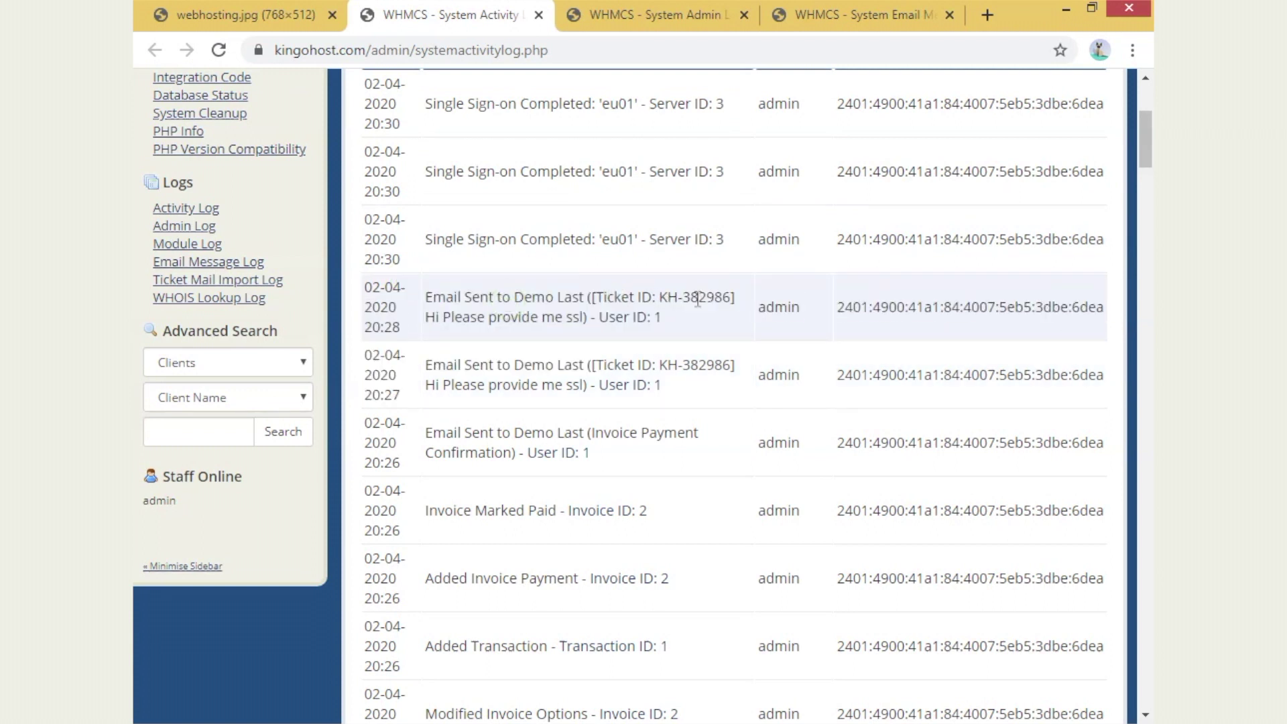
scroll(697, 298, "down", 4)
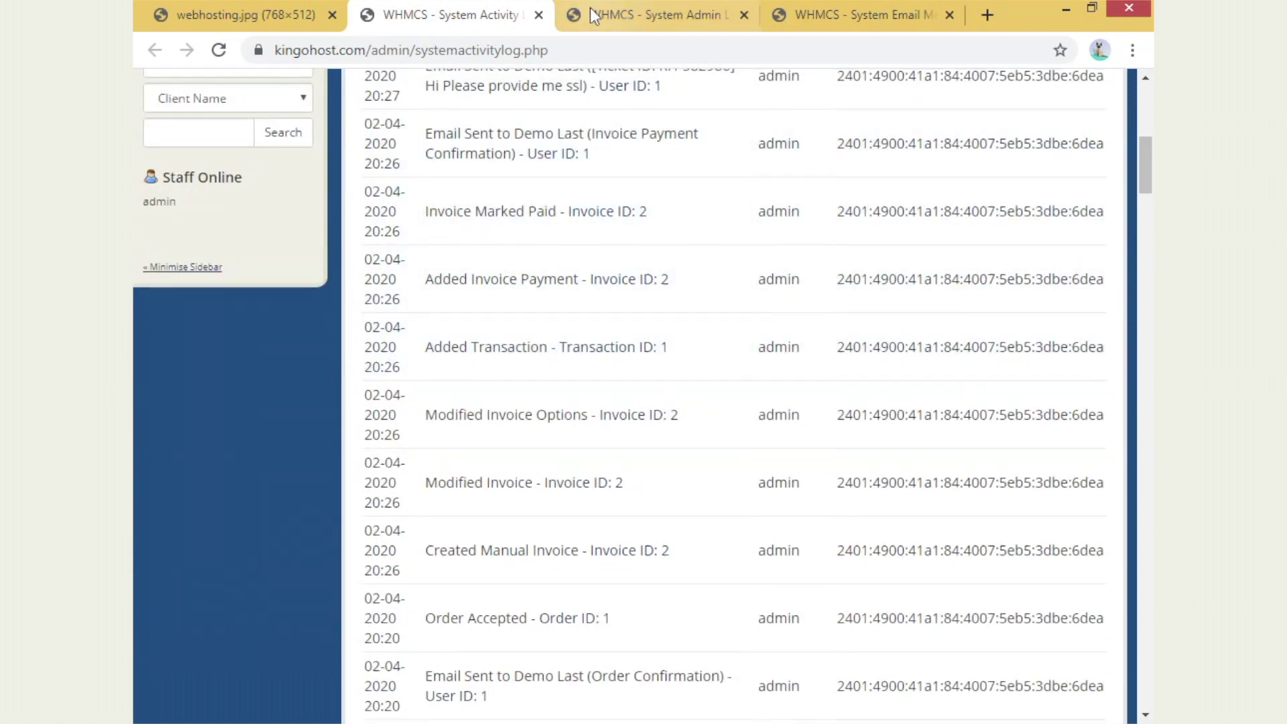
left_click(538, 14)
- Review and close the admin login log, leaving the Email Message Log's 8 sent messages showing
scroll(1005, 349, "down", 3)
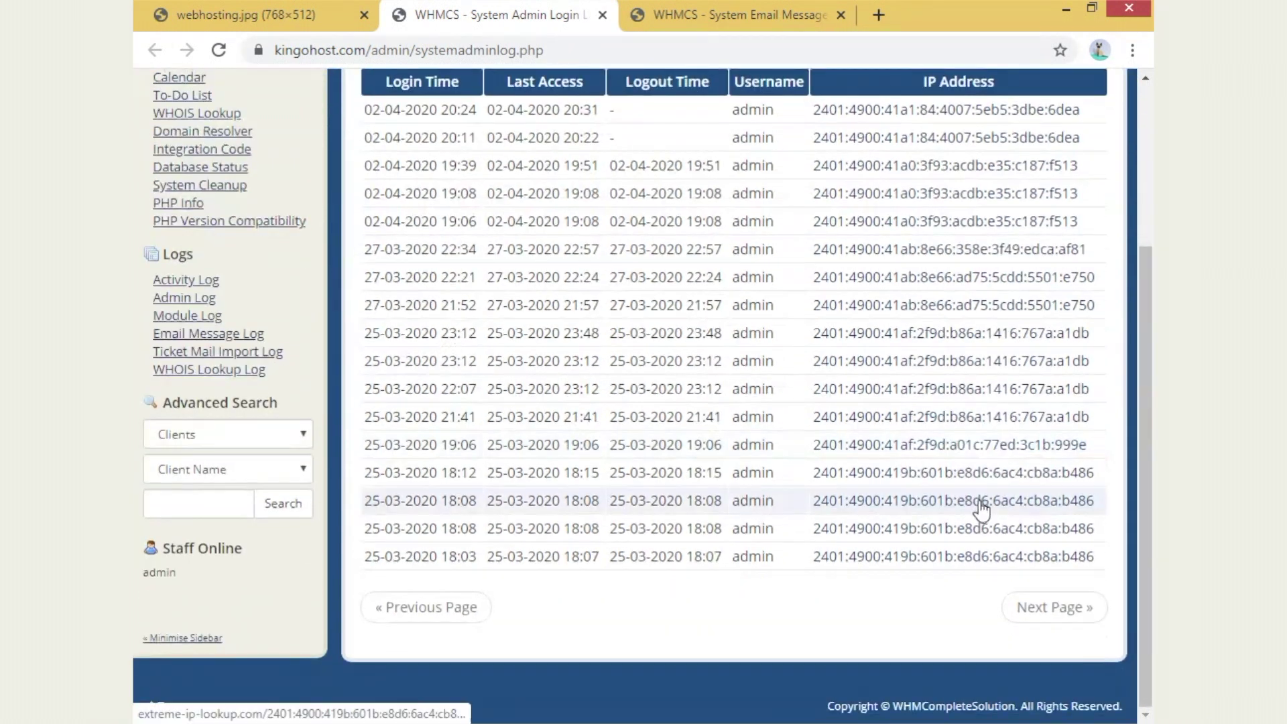
scroll(853, 108, "up", 3)
left_click(683, 18)
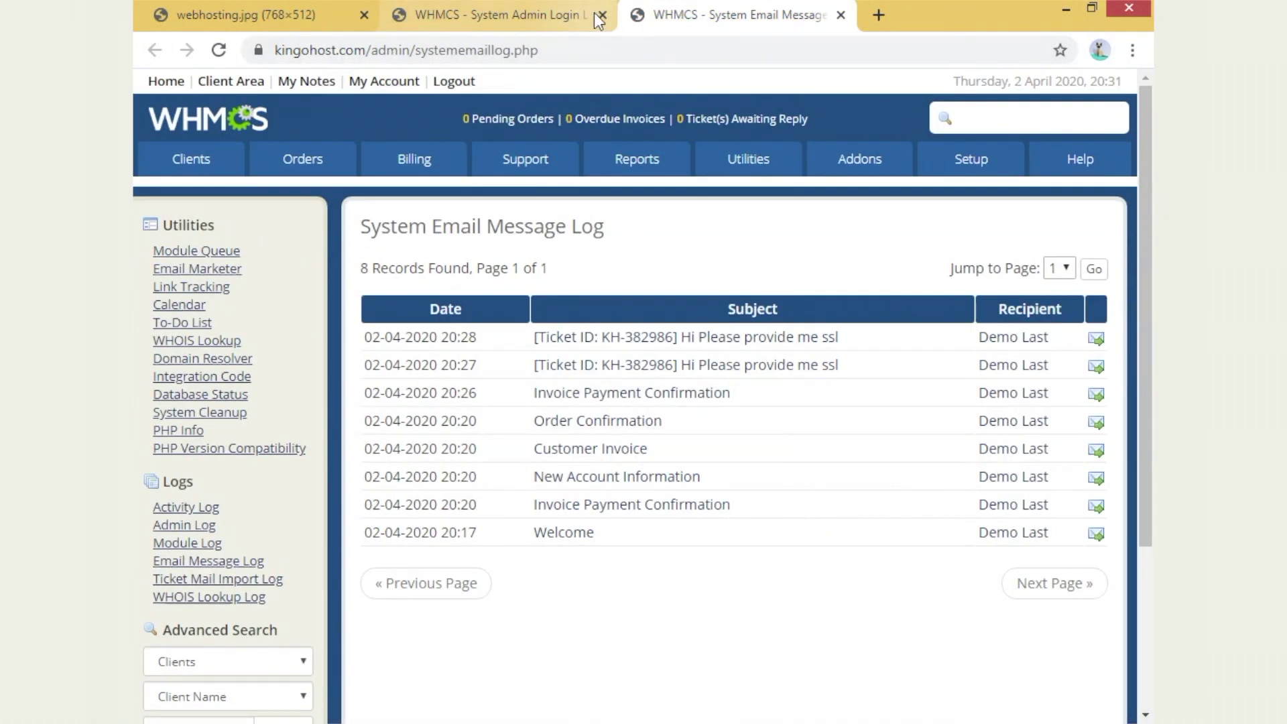
left_click(602, 14)
left_click_drag(649, 540, 487, 310)
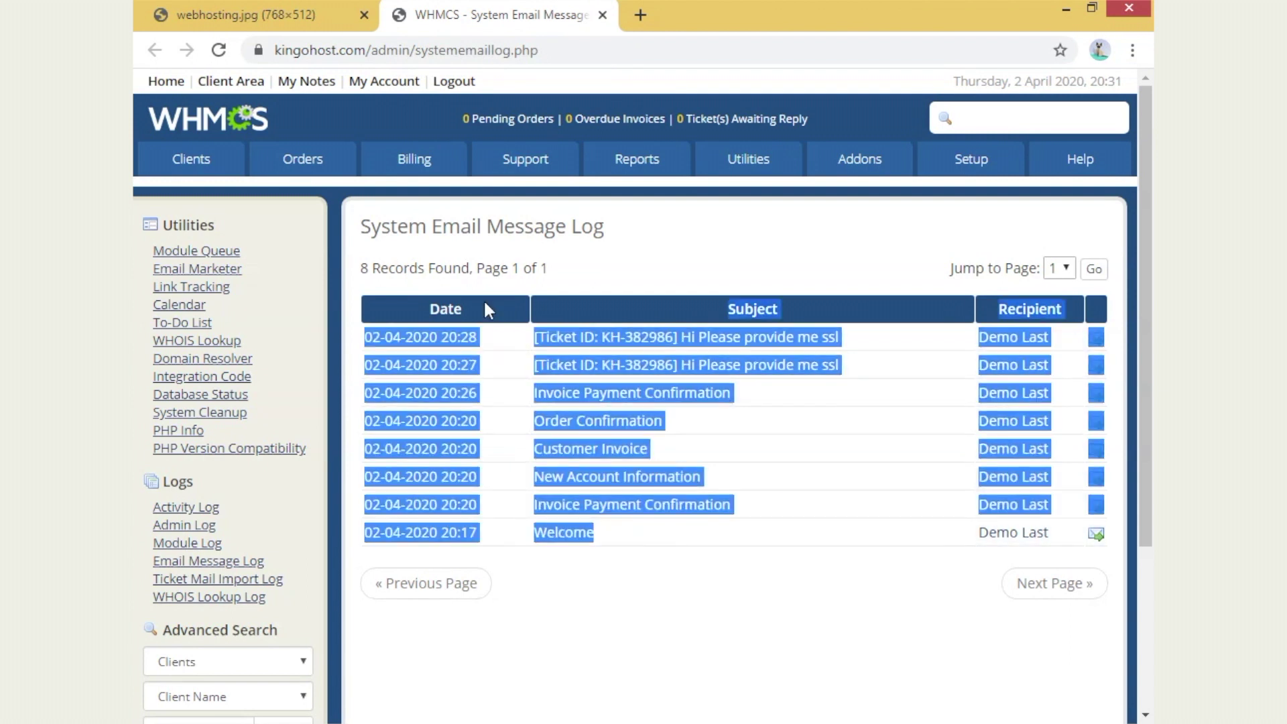
left_click(837, 603)
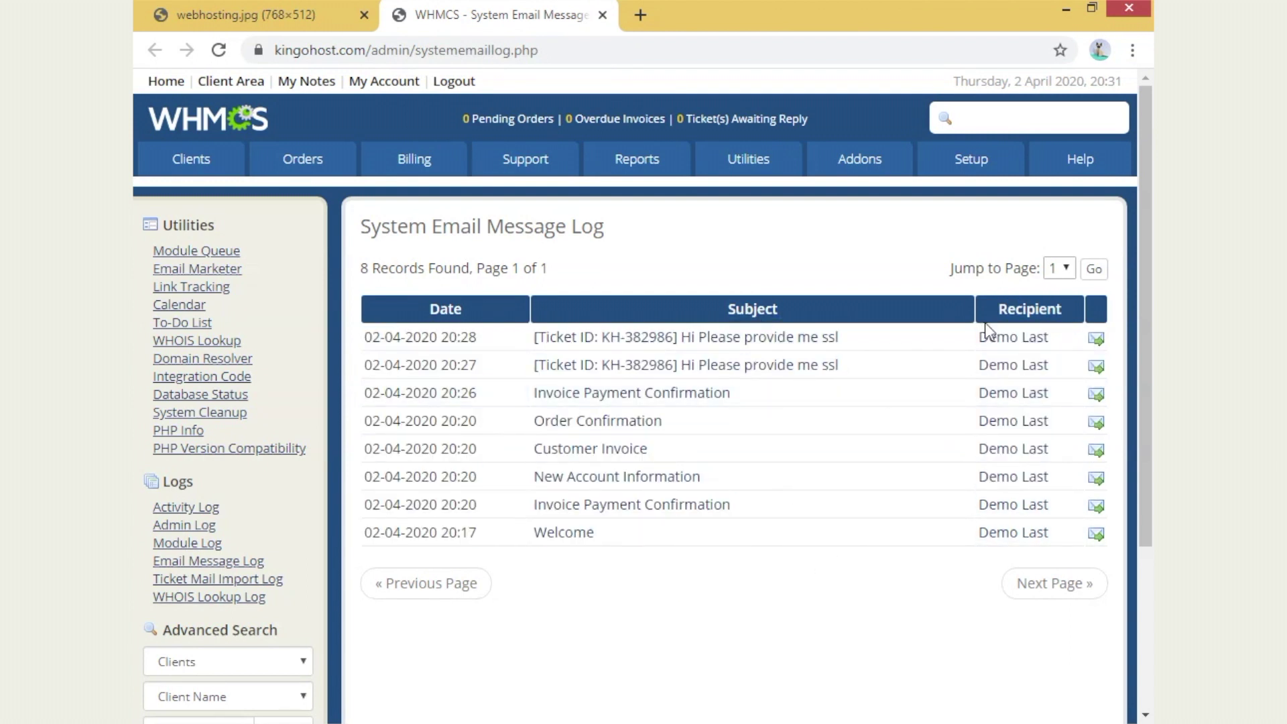